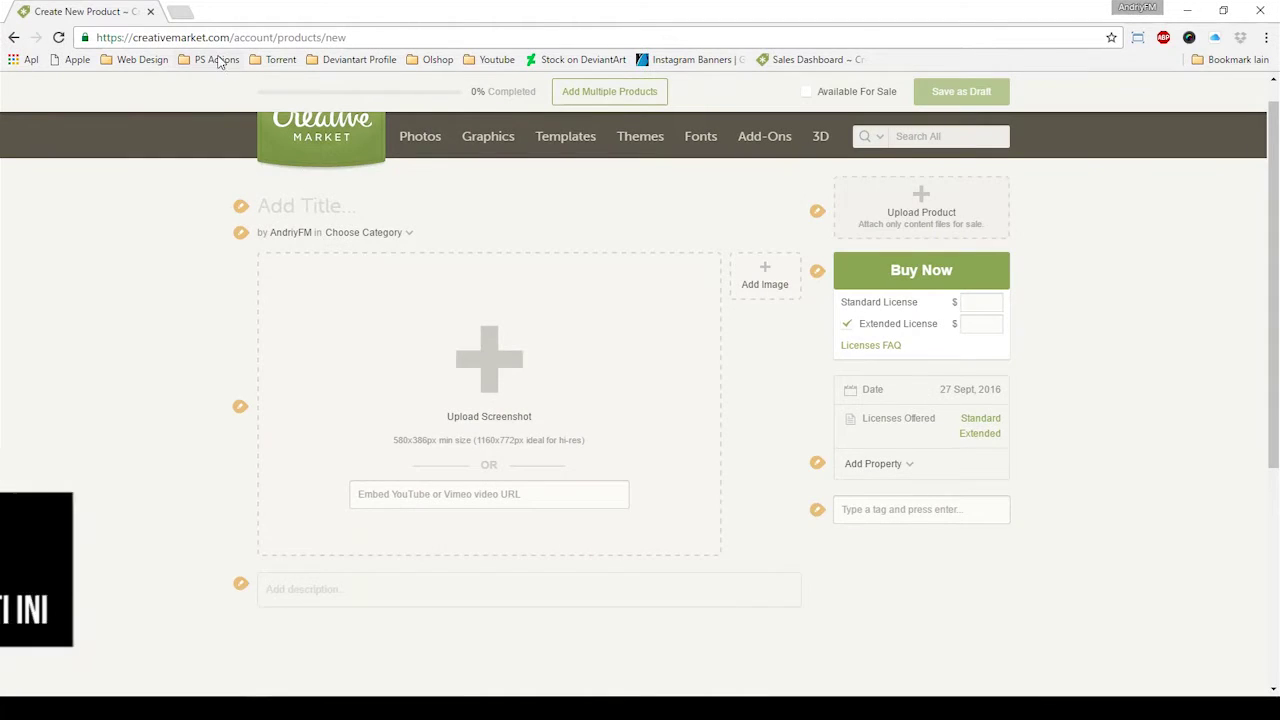
Enter 'Autumn Photoshop Action' as the title on the new product page.
{"action": "left_click_drag", "start_coordinate": [229, 37], "coordinate": [98, 37]}
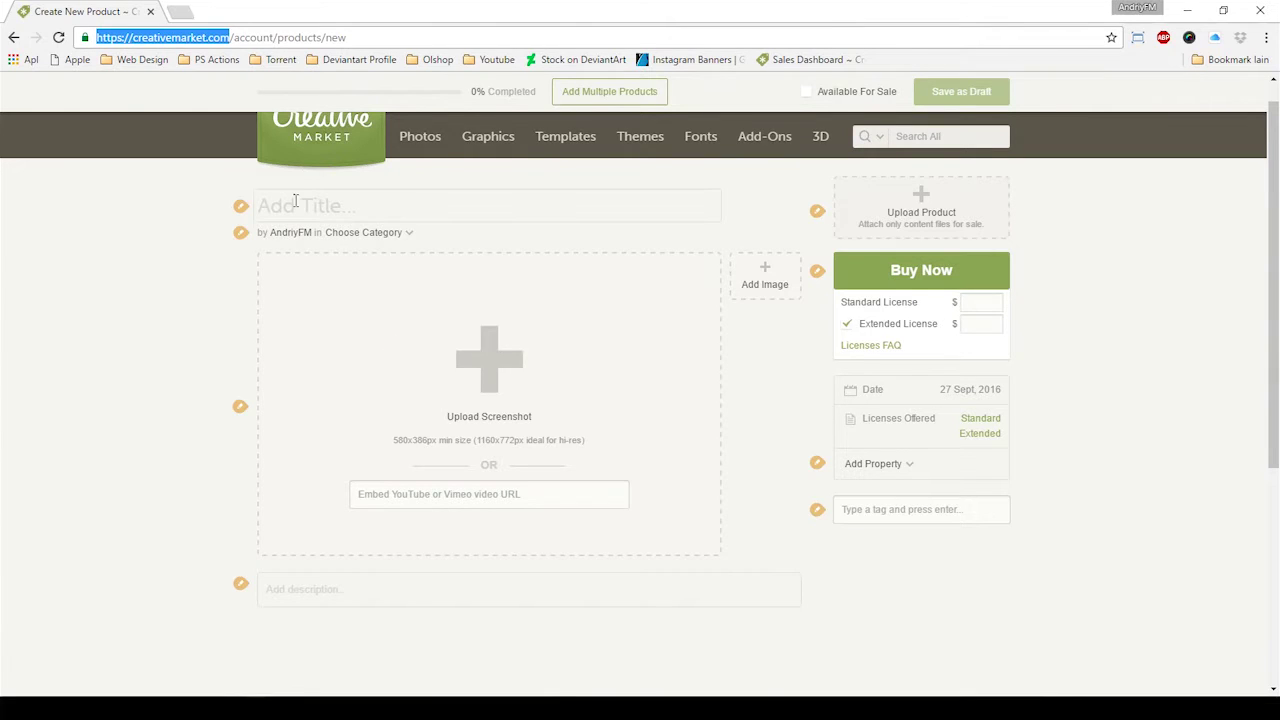
{"action": "left_click", "coordinate": [290, 205]}
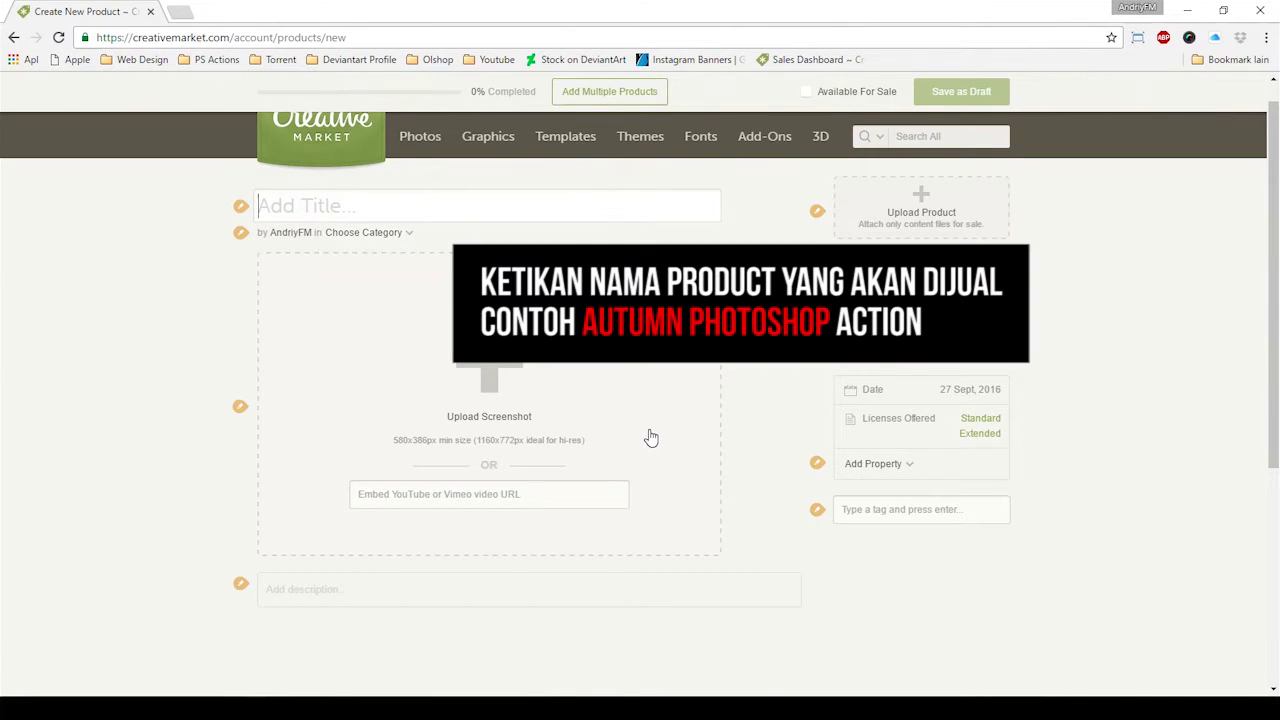
{"action": "type", "text": "A"}
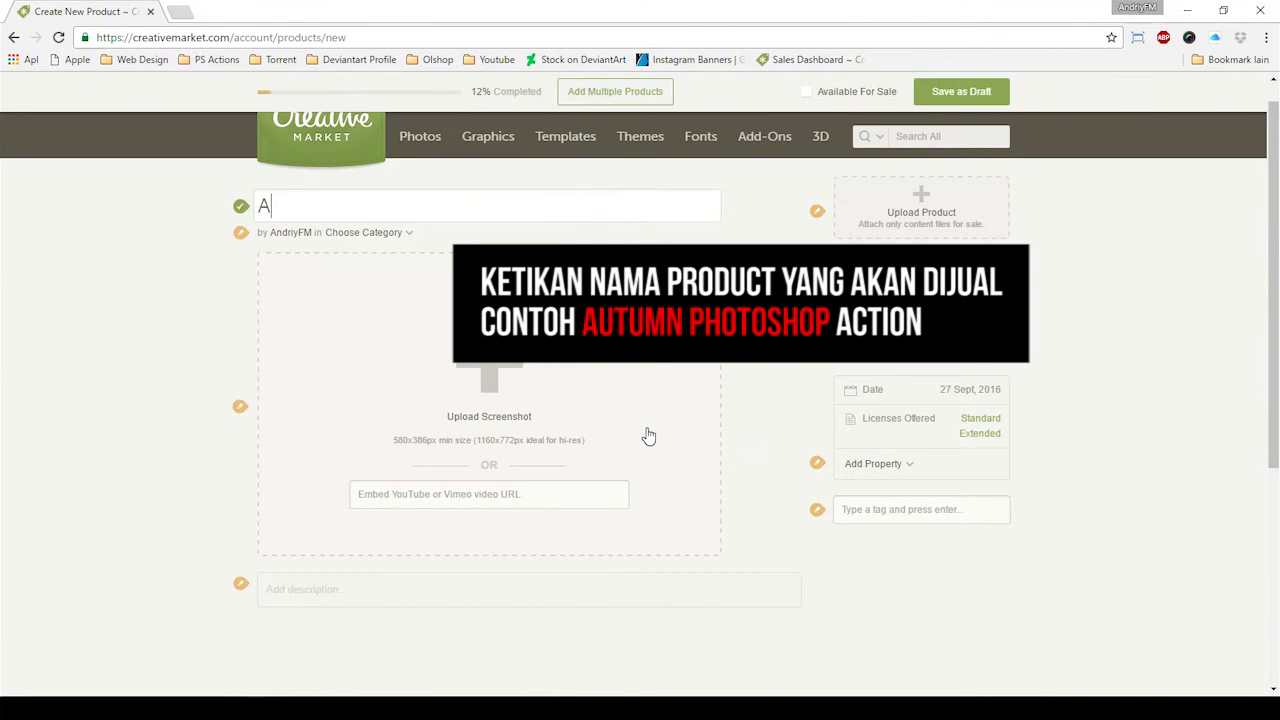
{"action": "type", "text": "utumn Photoshop Ac"}
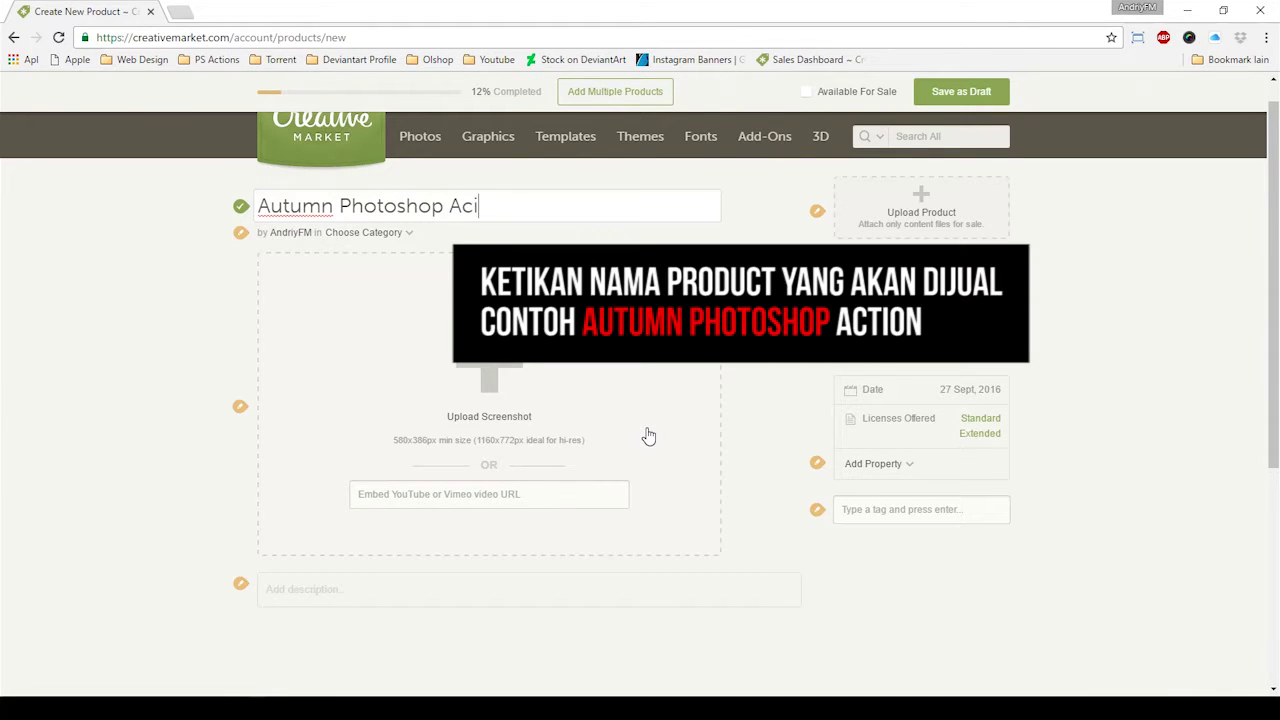
{"action": "type", "text": "tion"}
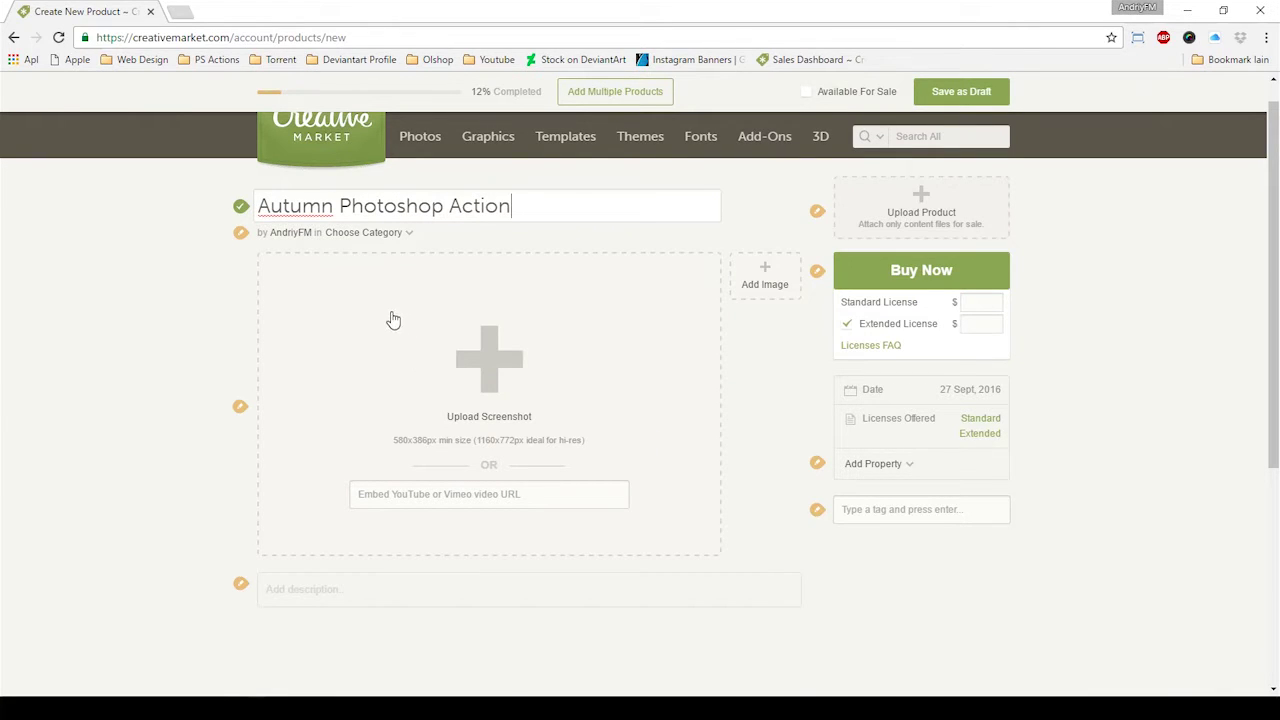
{"action": "left_click", "coordinate": [368, 236]}
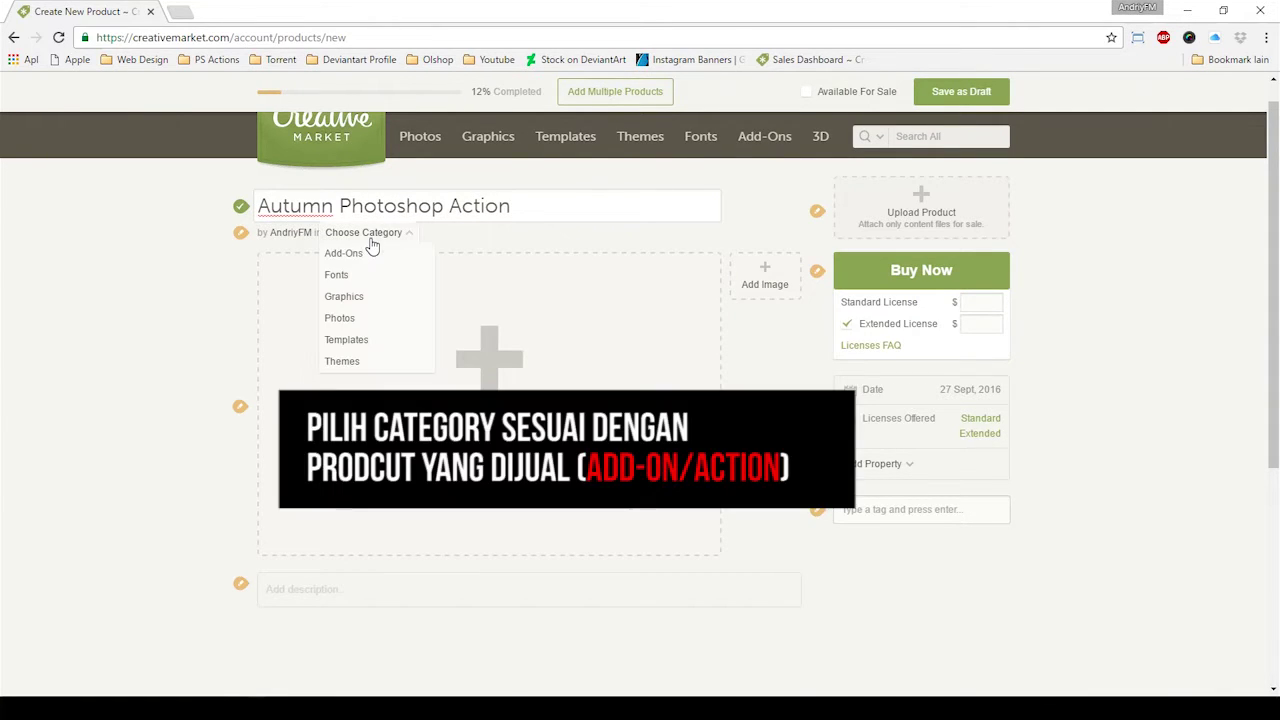
Choose Add-Ons as the listing category and Actions as its subcategory.
{"action": "left_click", "coordinate": [370, 254]}
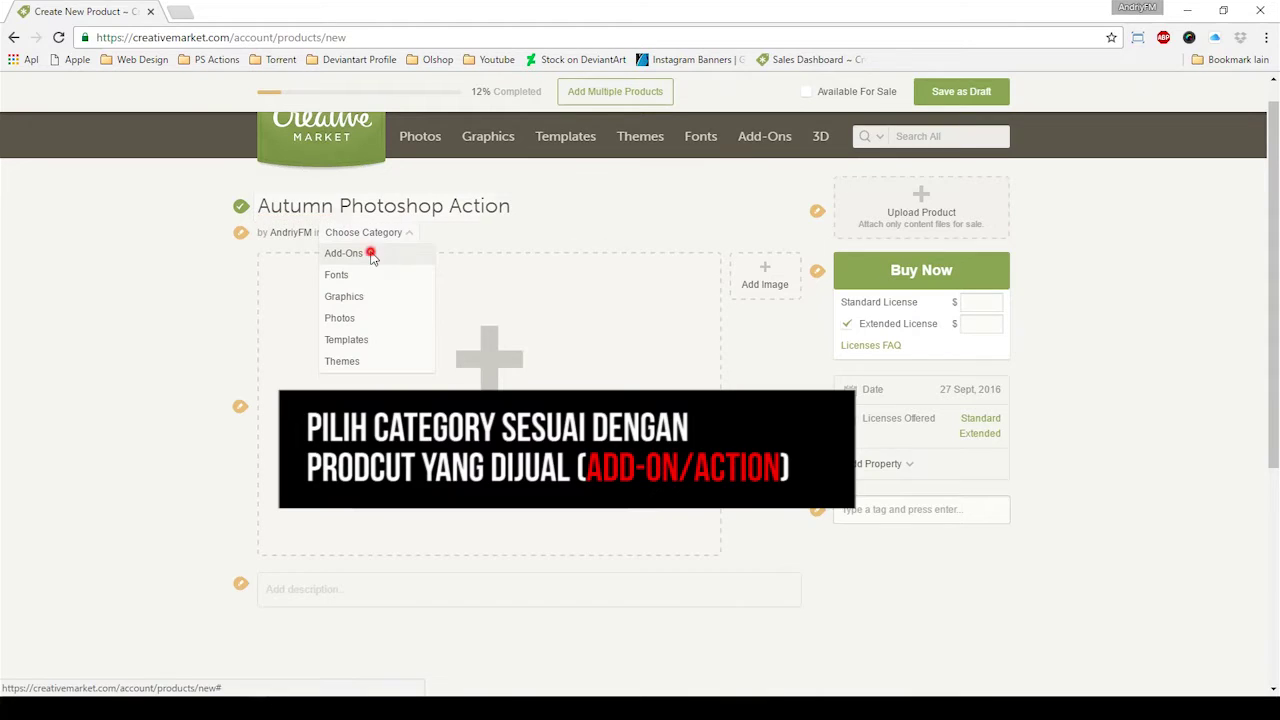
{"action": "left_click", "coordinate": [445, 235]}
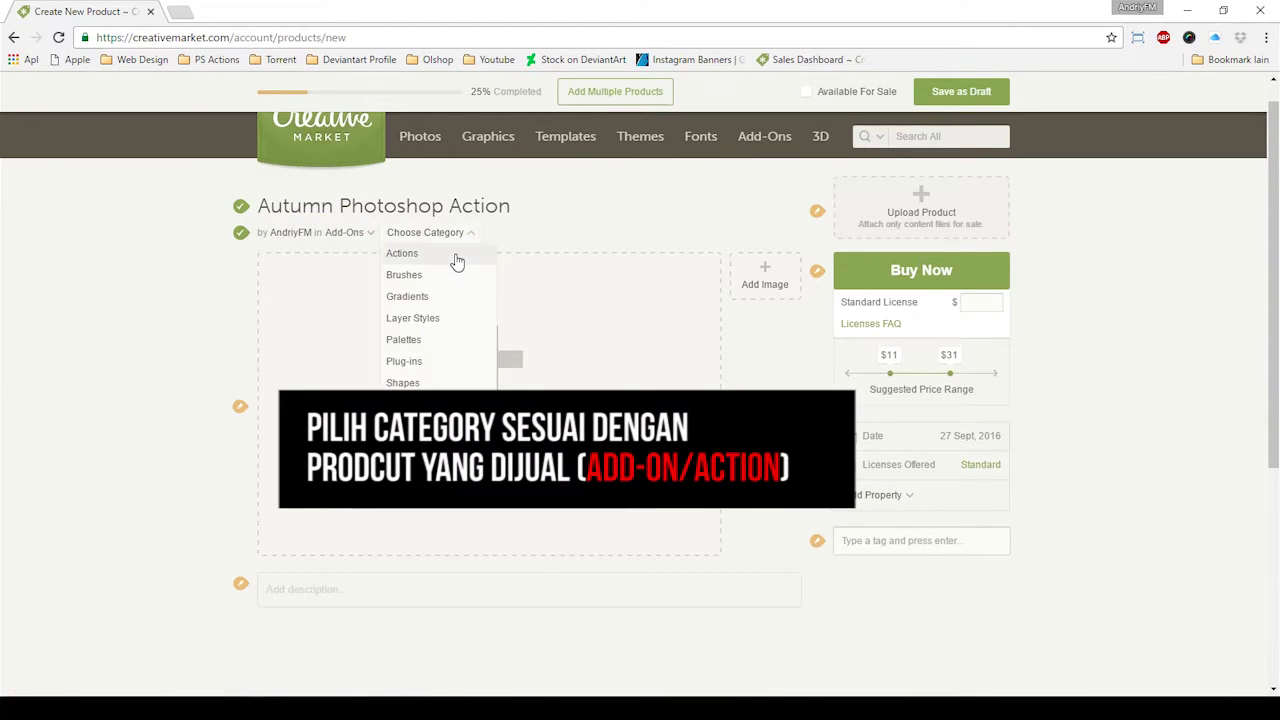
{"action": "left_click", "coordinate": [455, 254]}
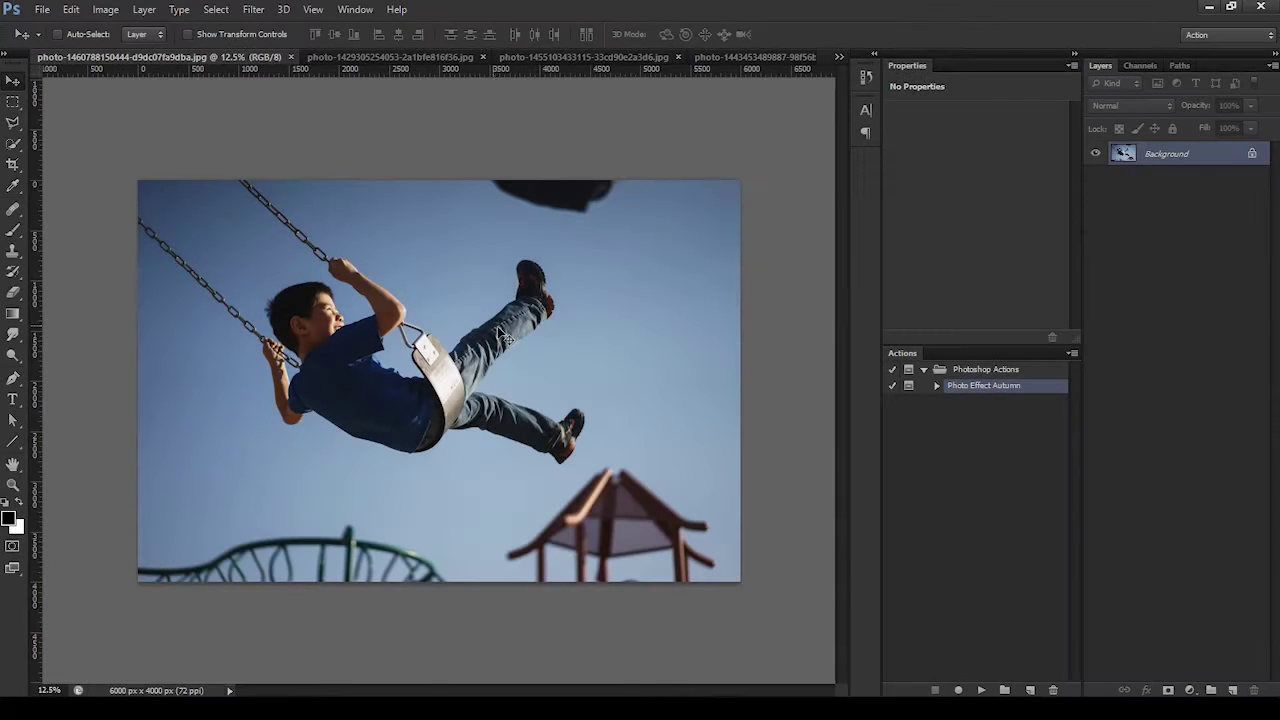
Play the Photo Effect Autumn action, then group its adjustment layers into Group 1.
{"action": "left_click", "coordinate": [934, 386]}
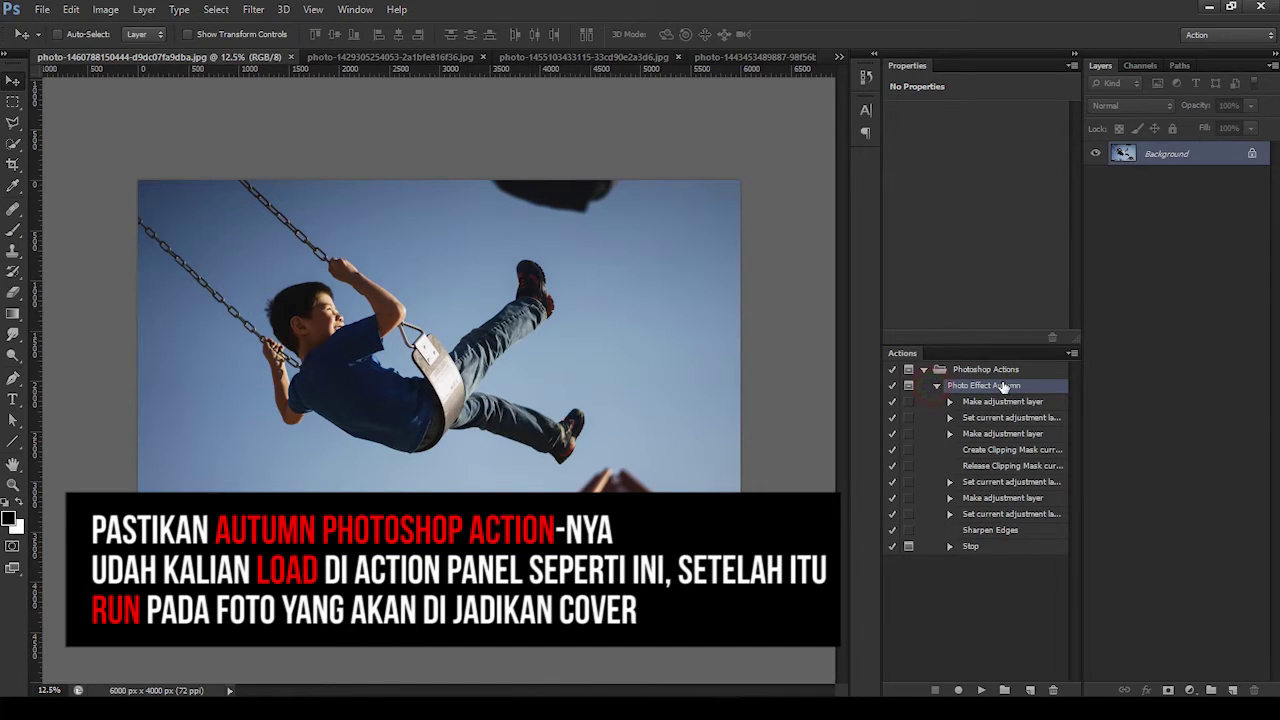
{"action": "left_click", "coordinate": [935, 387]}
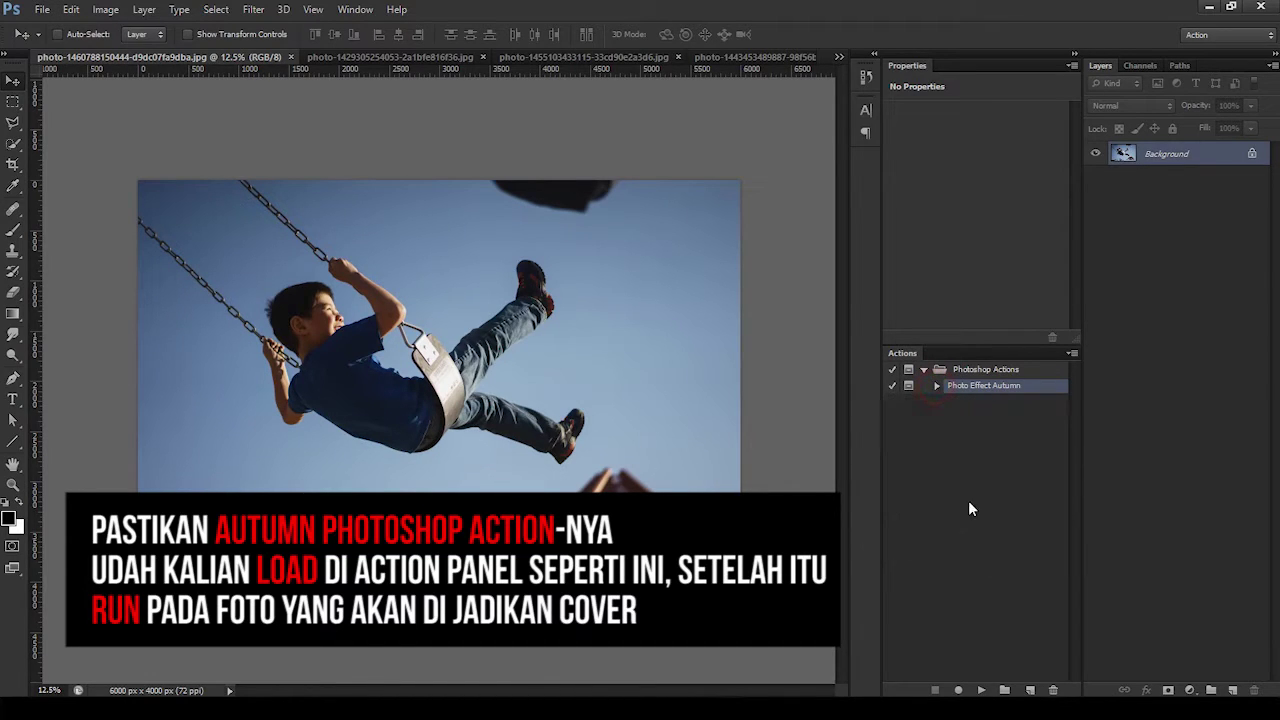
{"action": "left_click", "coordinate": [975, 690]}
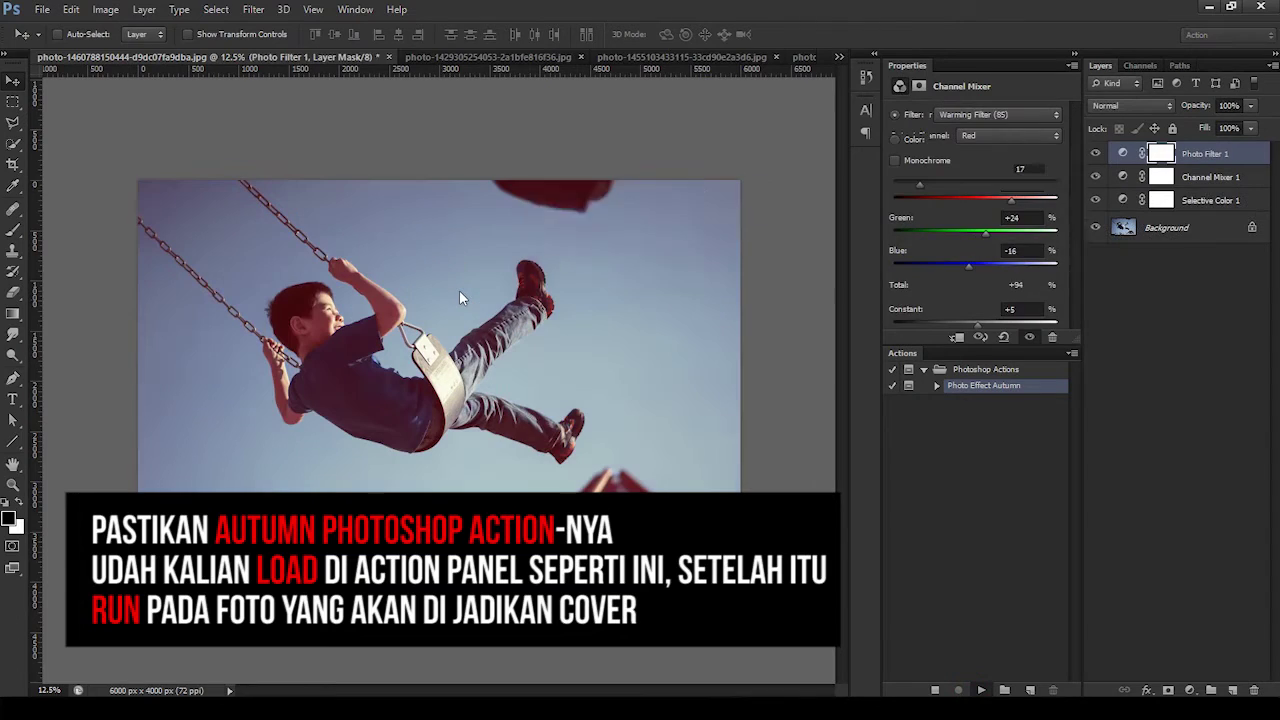
{"action": "left_click", "coordinate": [620, 269]}
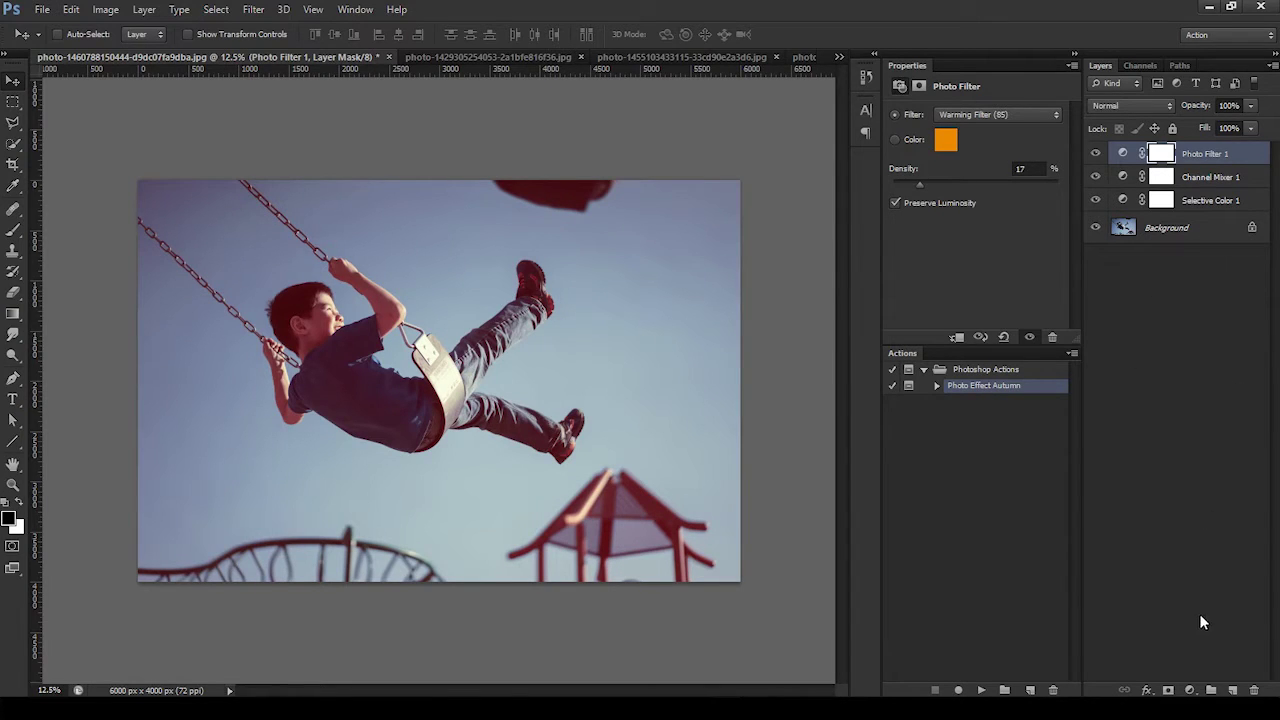
{"action": "left_click", "coordinate": [1211, 690]}
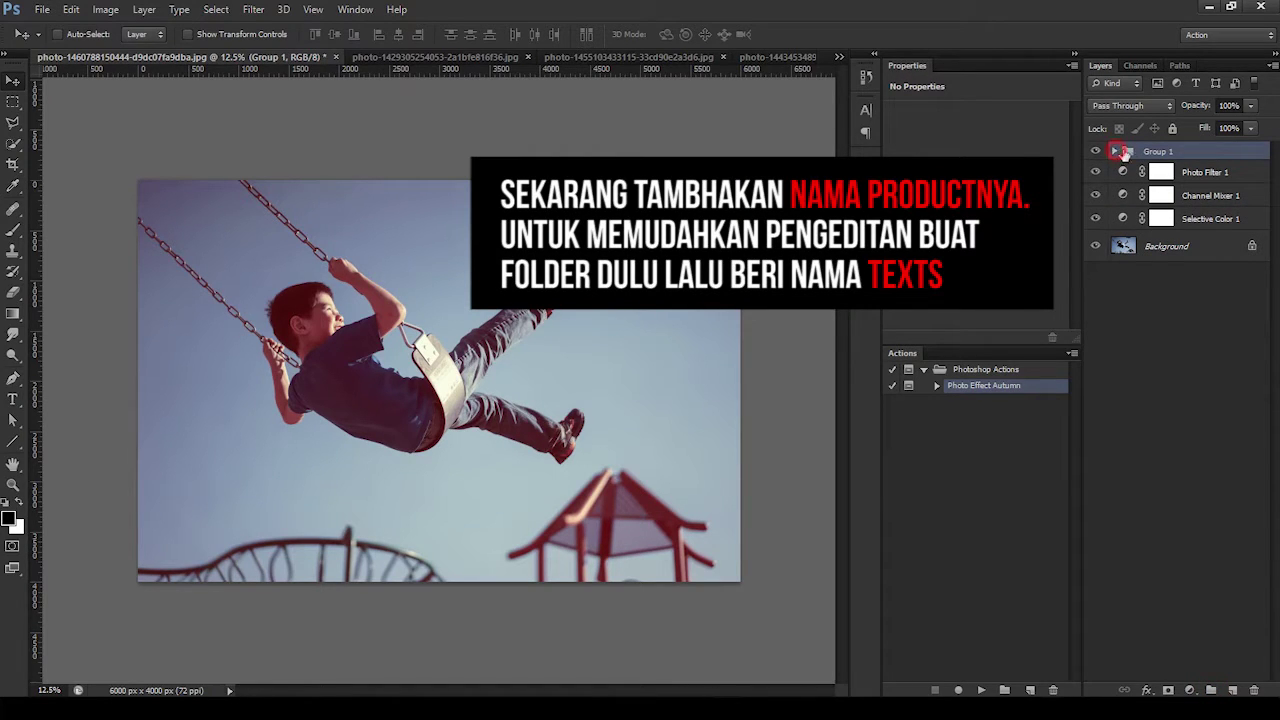
Rename the new layer group to 'Texts'.
{"action": "double_click", "coordinate": [1153, 150]}
{"action": "type", "text": "Te"}
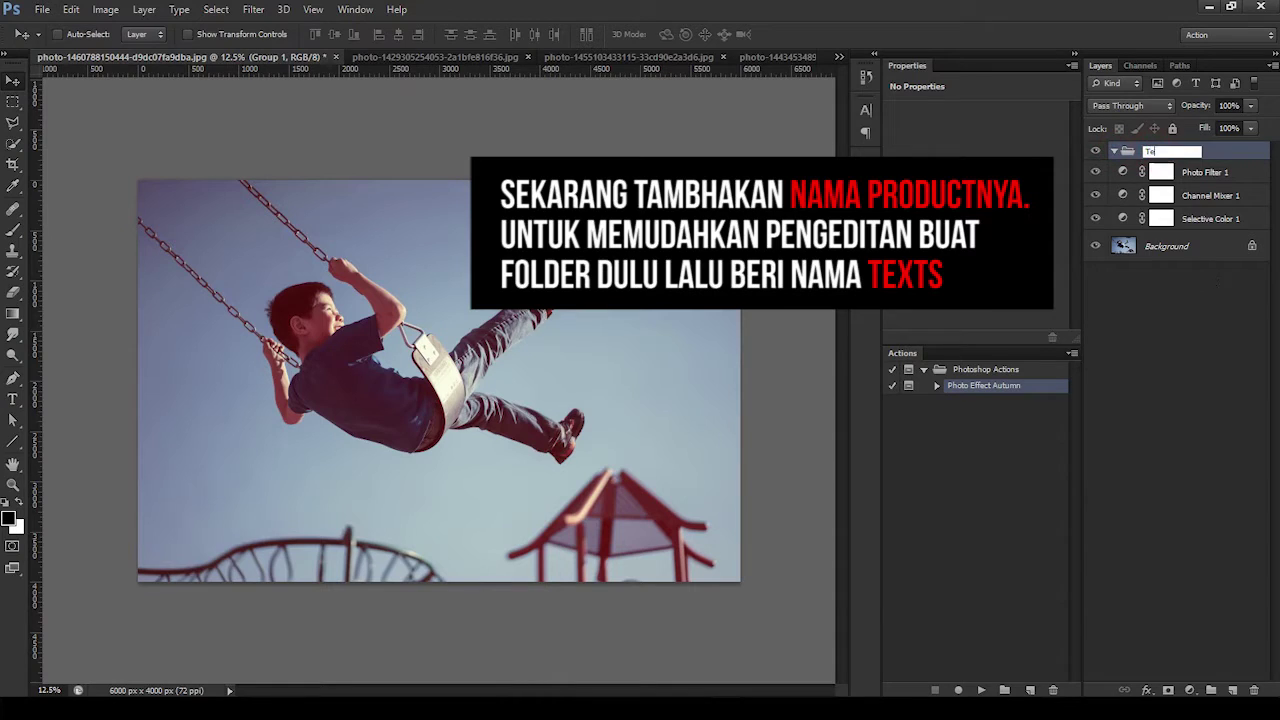
{"action": "type", "text": "xts"}
{"action": "key", "text": "Return"}
Add a white AUTUMN title in Aharoni at 240 pt on the photo.
{"action": "key", "text": "t"}
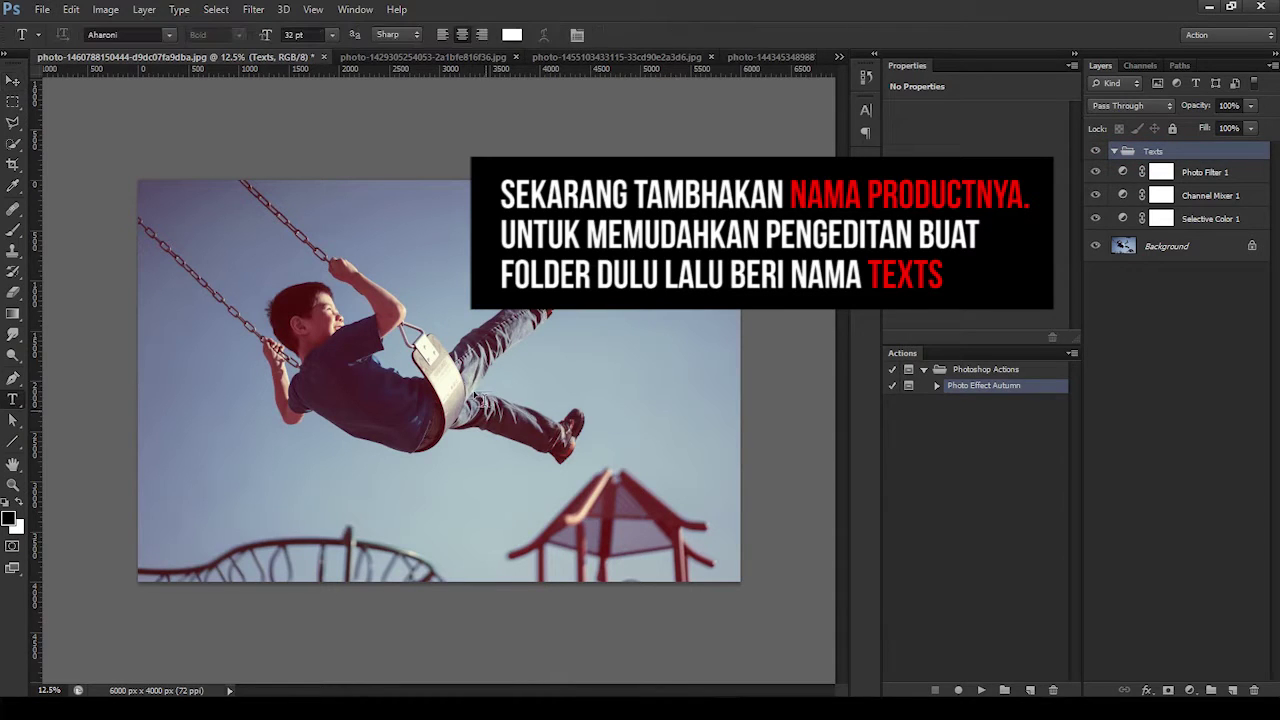
{"action": "left_click", "coordinate": [341, 345]}
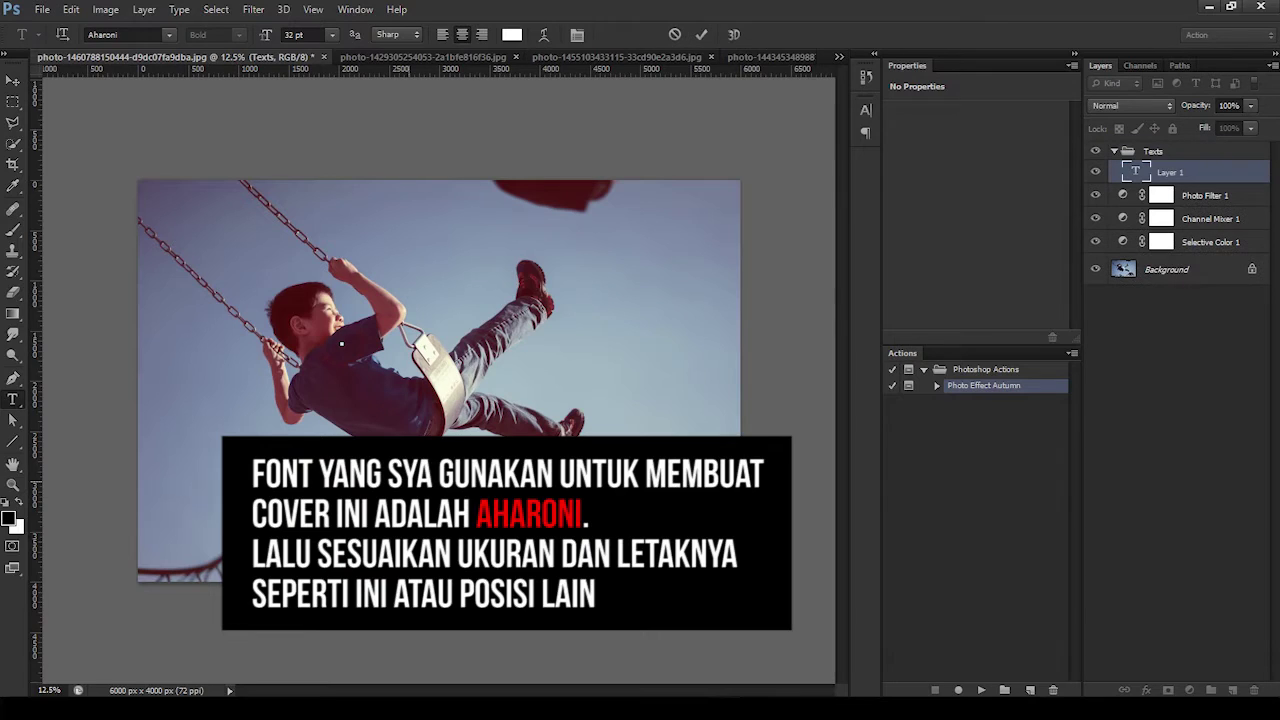
{"action": "left_click", "coordinate": [268, 35]}
{"action": "key", "text": "Return"}
{"action": "type", "text": "AUTUMN PHOTOSHOP"}
{"action": "key", "text": "BackSpace"}
{"action": "key", "text": "BackSpace"}
{"action": "key", "text": "BackSpace"}
{"action": "key", "text": "BackSpace"}
{"action": "key", "text": "BackSpace"}
{"action": "key", "text": "BackSpace"}
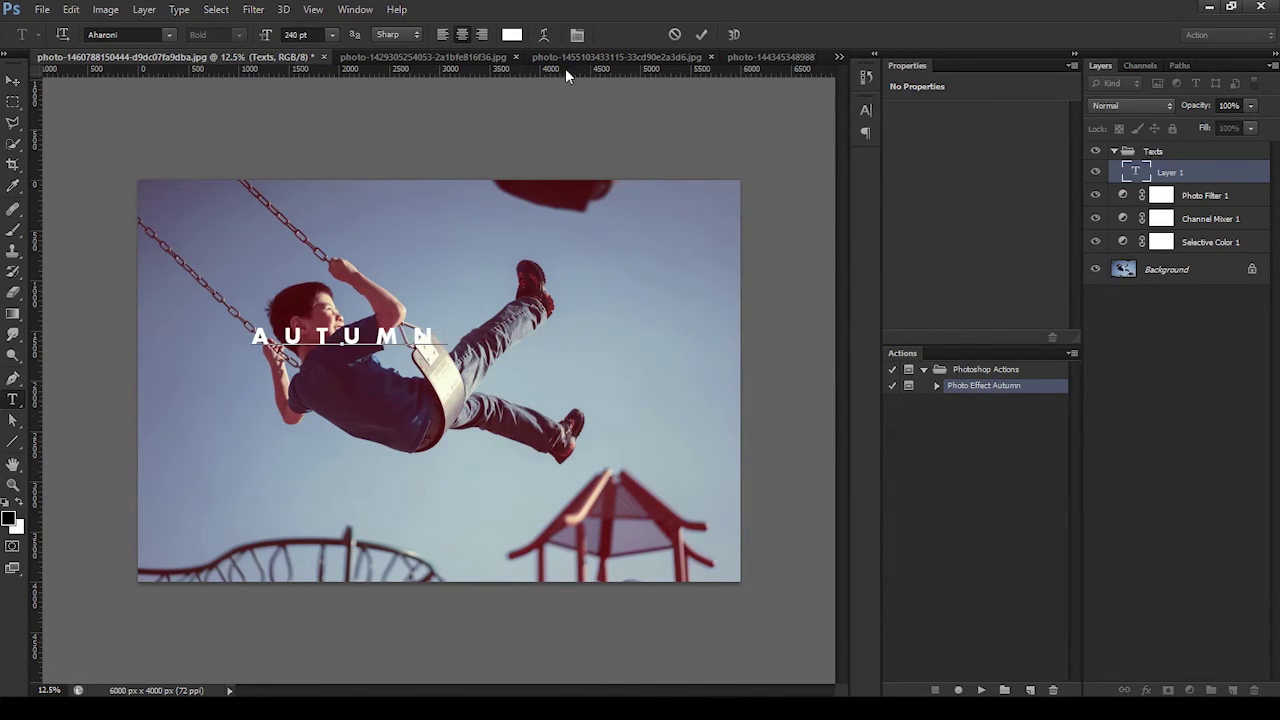
{"action": "left_click", "coordinate": [701, 34]}
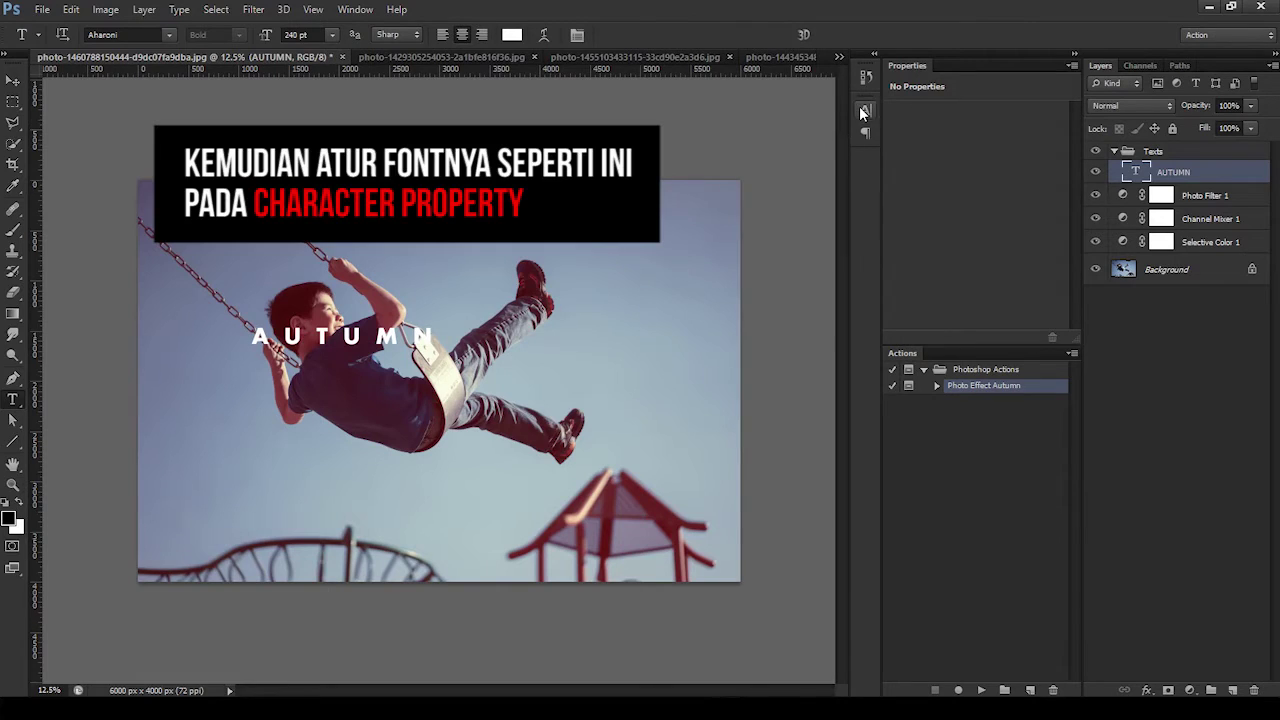
Enlarge AUTUMN to 410 pt and tighten its tracking in the Character panel.
{"action": "left_click", "coordinate": [865, 110]}
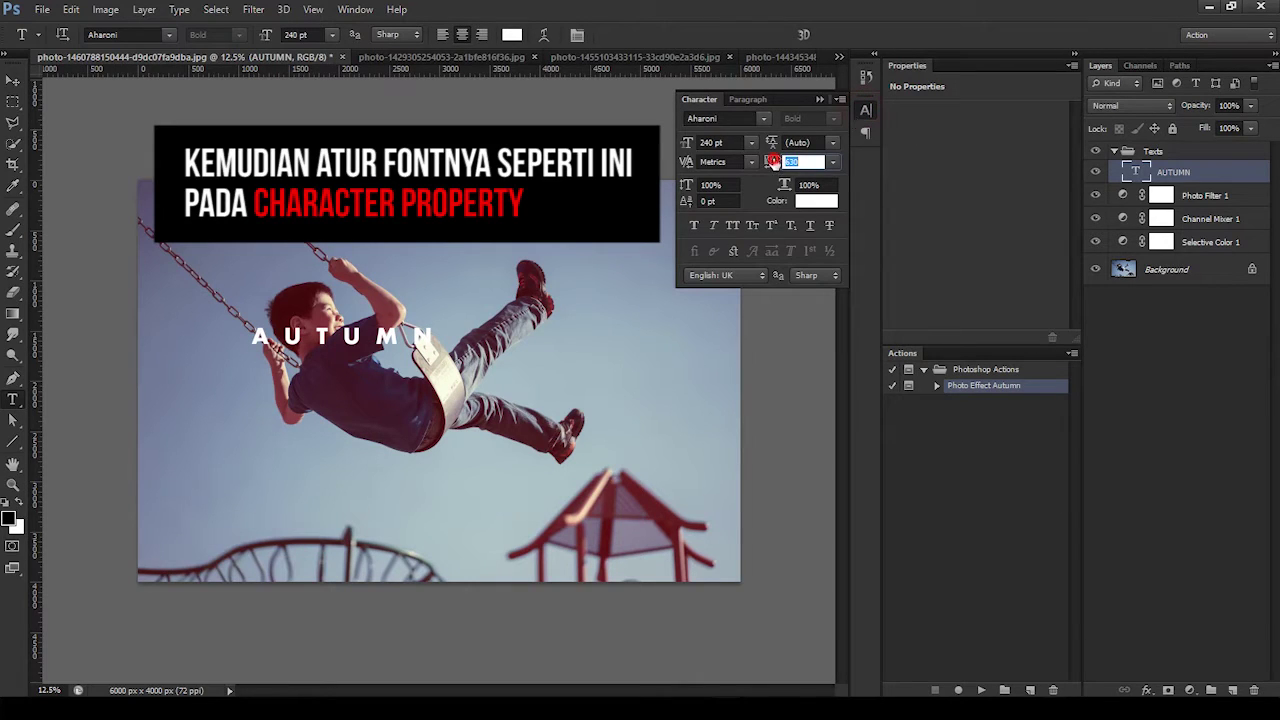
{"action": "mouse_move", "coordinate": [762, 163]}
{"action": "left_mouse_down"}
{"action": "mouse_move", "coordinate": [690, 157]}
{"action": "mouse_move", "coordinate": [687, 145]}
{"action": "mouse_move", "coordinate": [757, 152]}
{"action": "mouse_move", "coordinate": [729, 149]}
{"action": "left_mouse_up"}
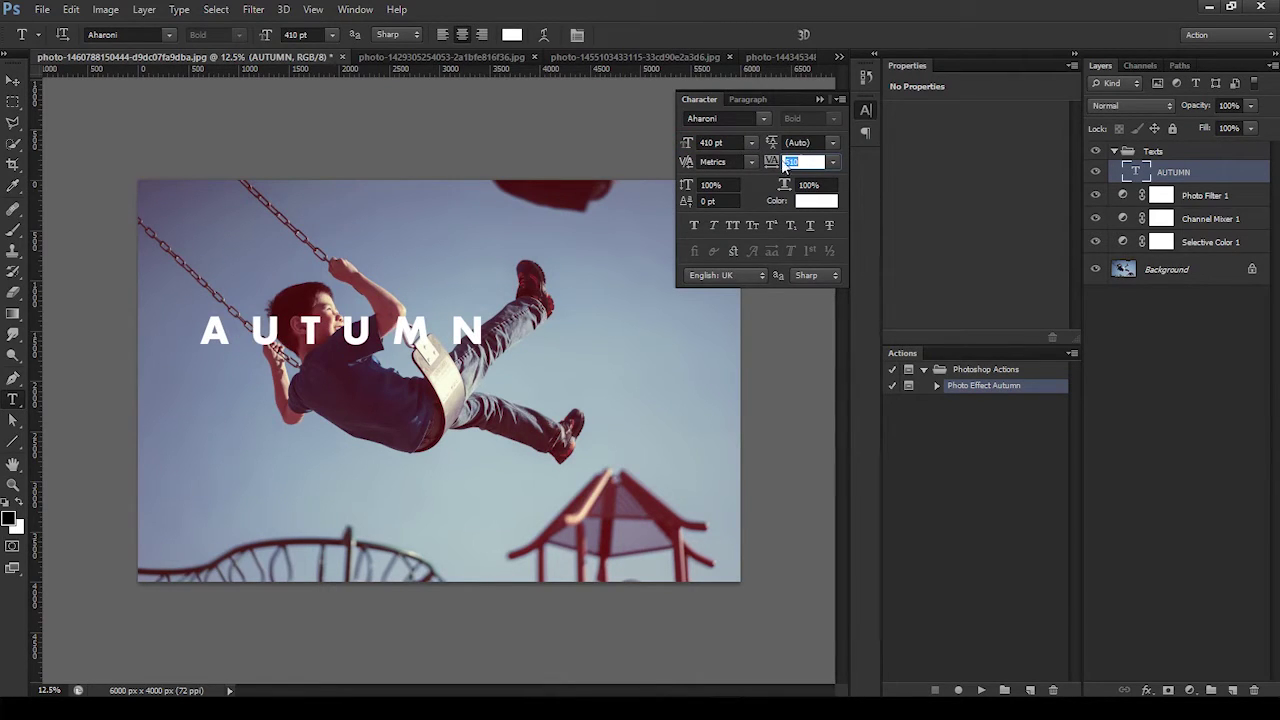
{"action": "left_click_drag", "start_coordinate": [760, 163], "coordinate": [769, 163]}
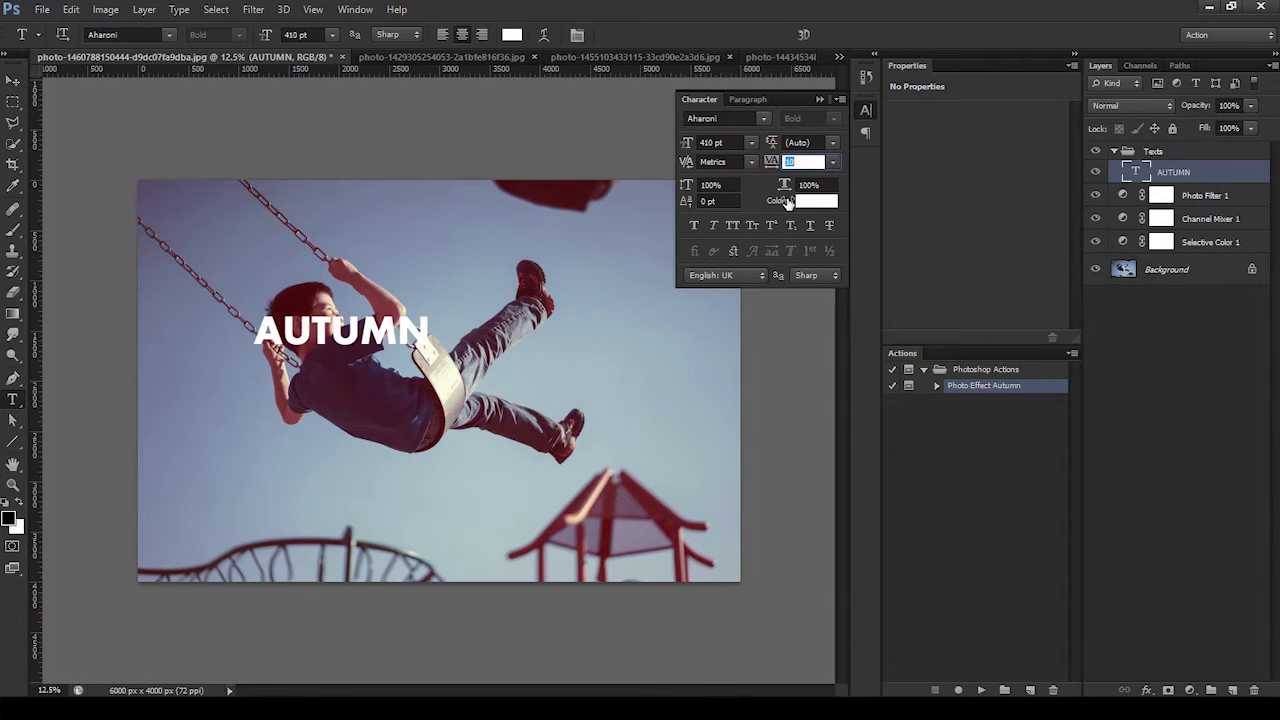
{"action": "left_click", "coordinate": [866, 110]}
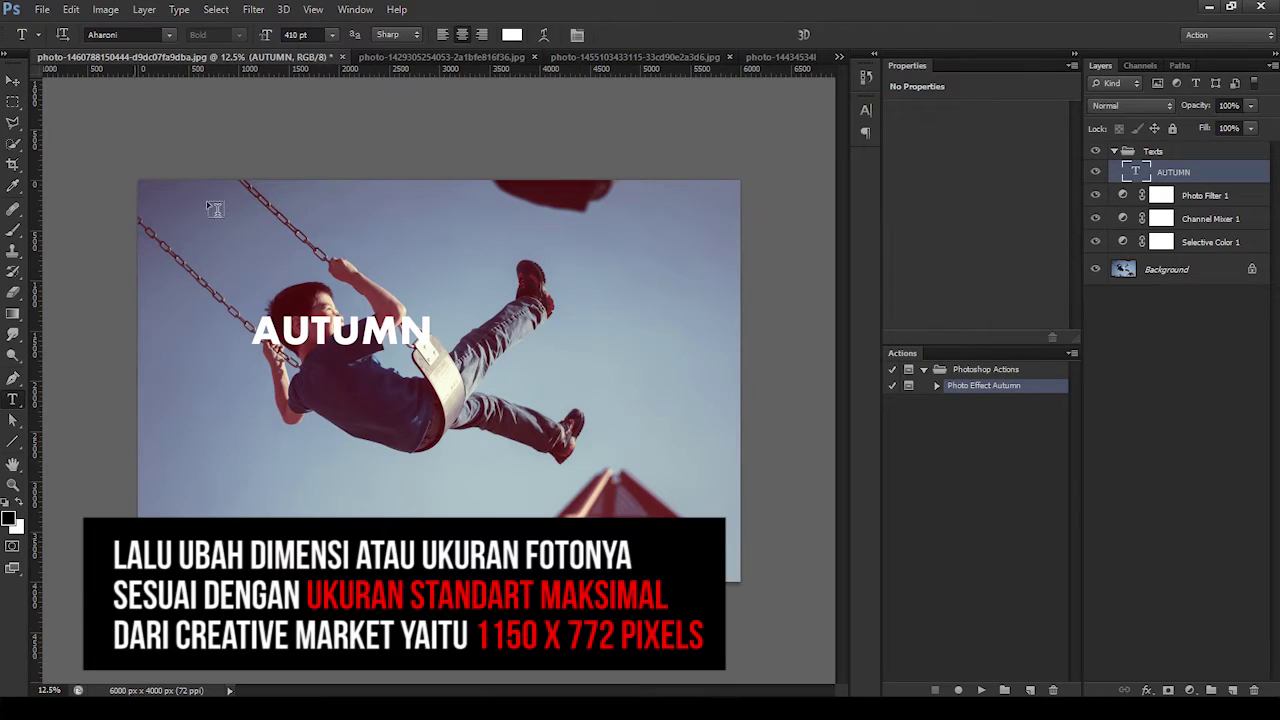
Set the image width to 1150 px in Image Size, giving 1150 × 772.
{"action": "left_click", "coordinate": [12, 164]}
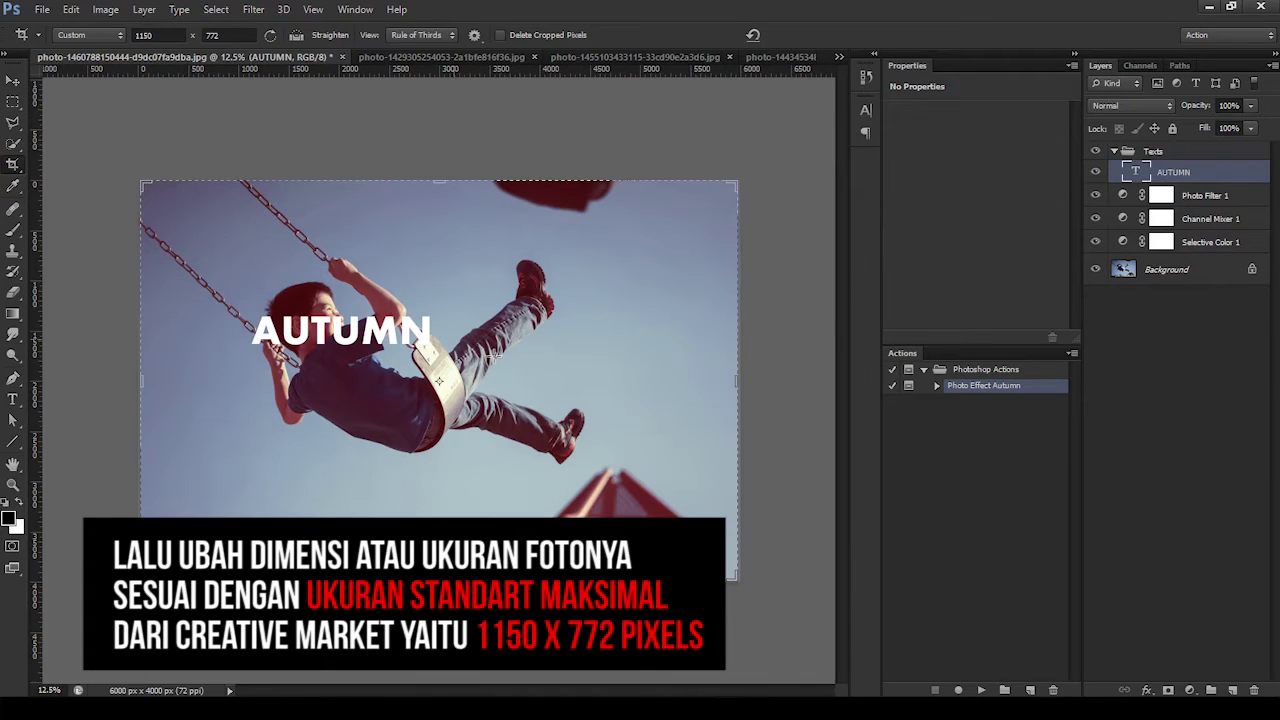
{"action": "left_click", "coordinate": [105, 9]}
{"action": "left_click", "coordinate": [128, 125]}
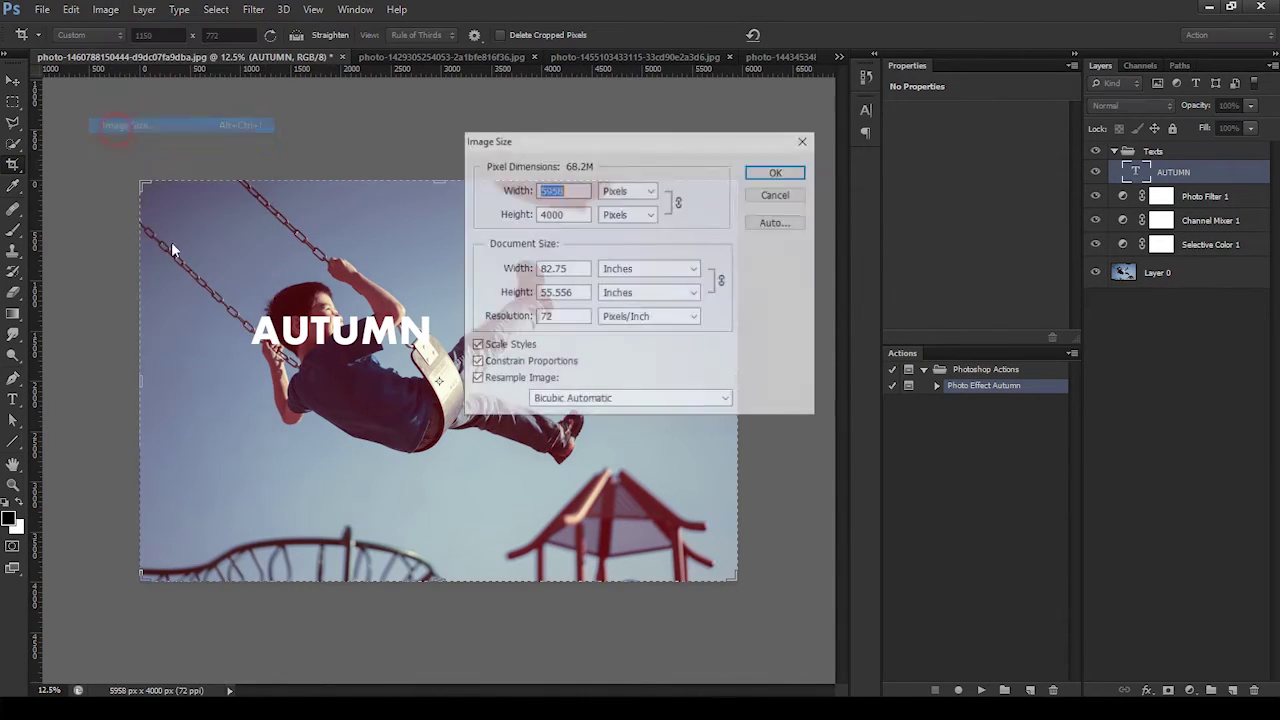
{"action": "double_click", "coordinate": [568, 190]}
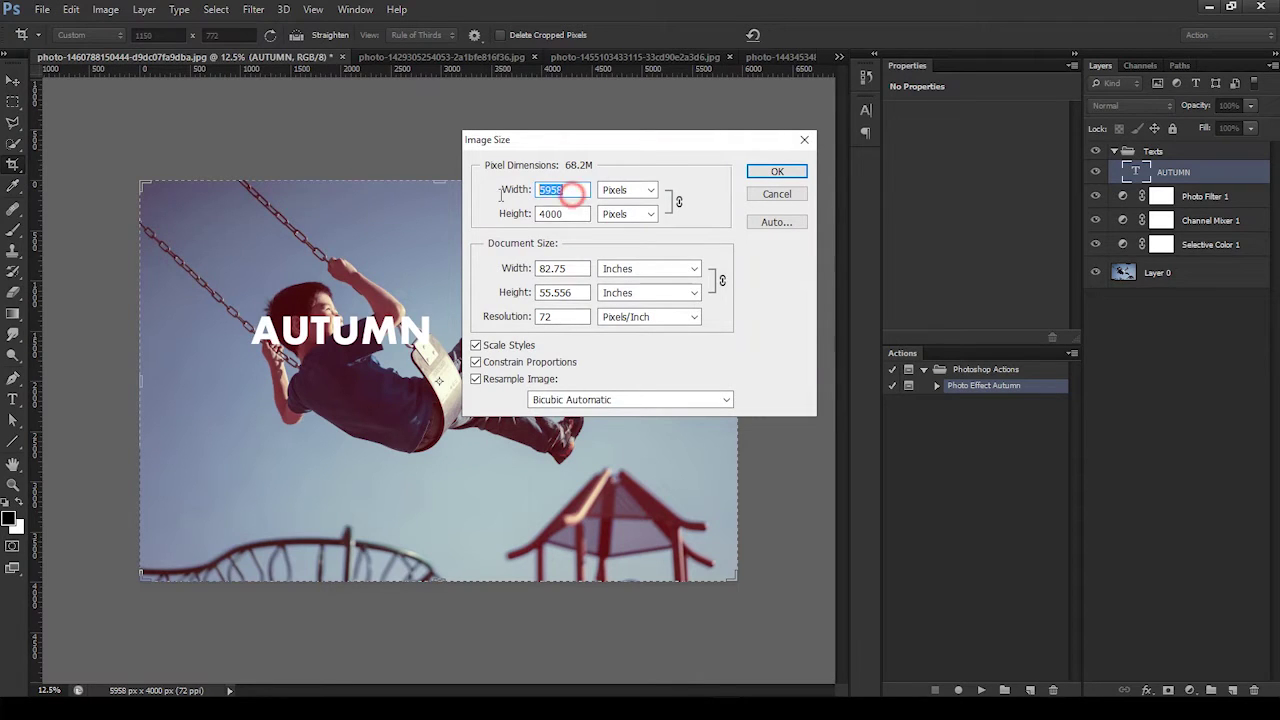
{"action": "type", "text": "1150"}
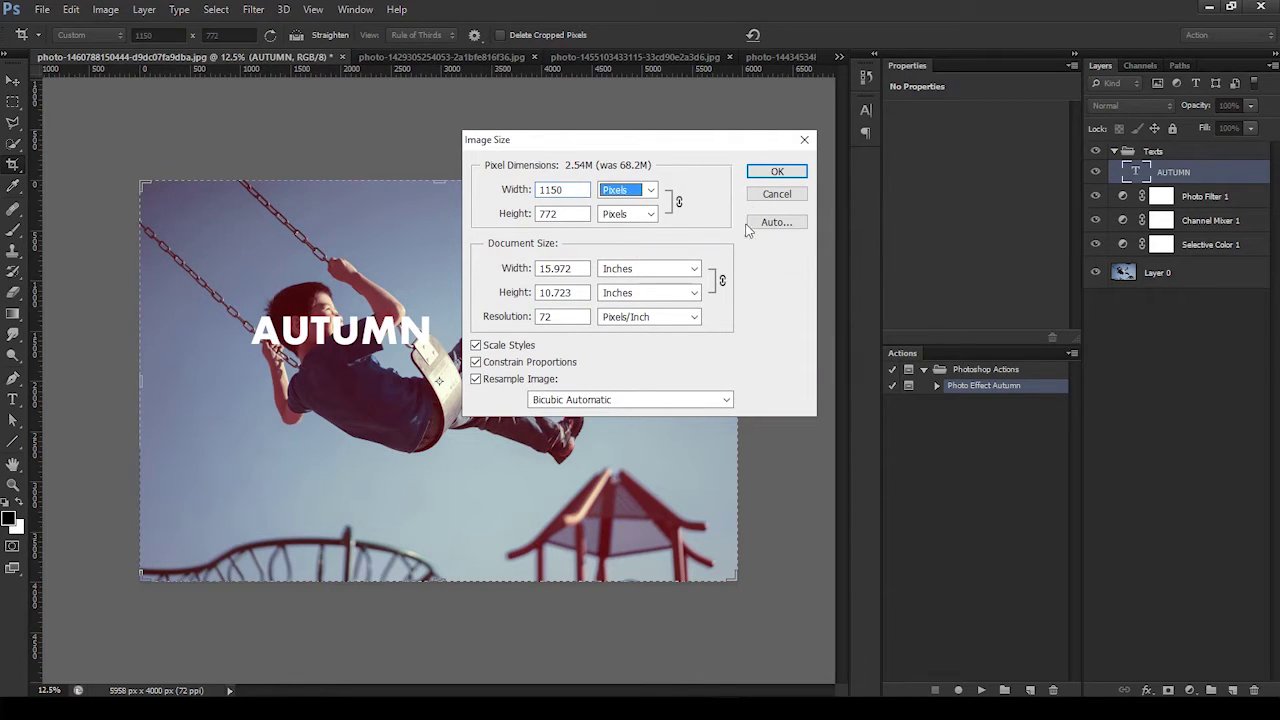
{"action": "left_click", "coordinate": [777, 171]}
Centre AUTUMN horizontally and place it just above the canvas bottom edge.
{"action": "key", "text": "v"}
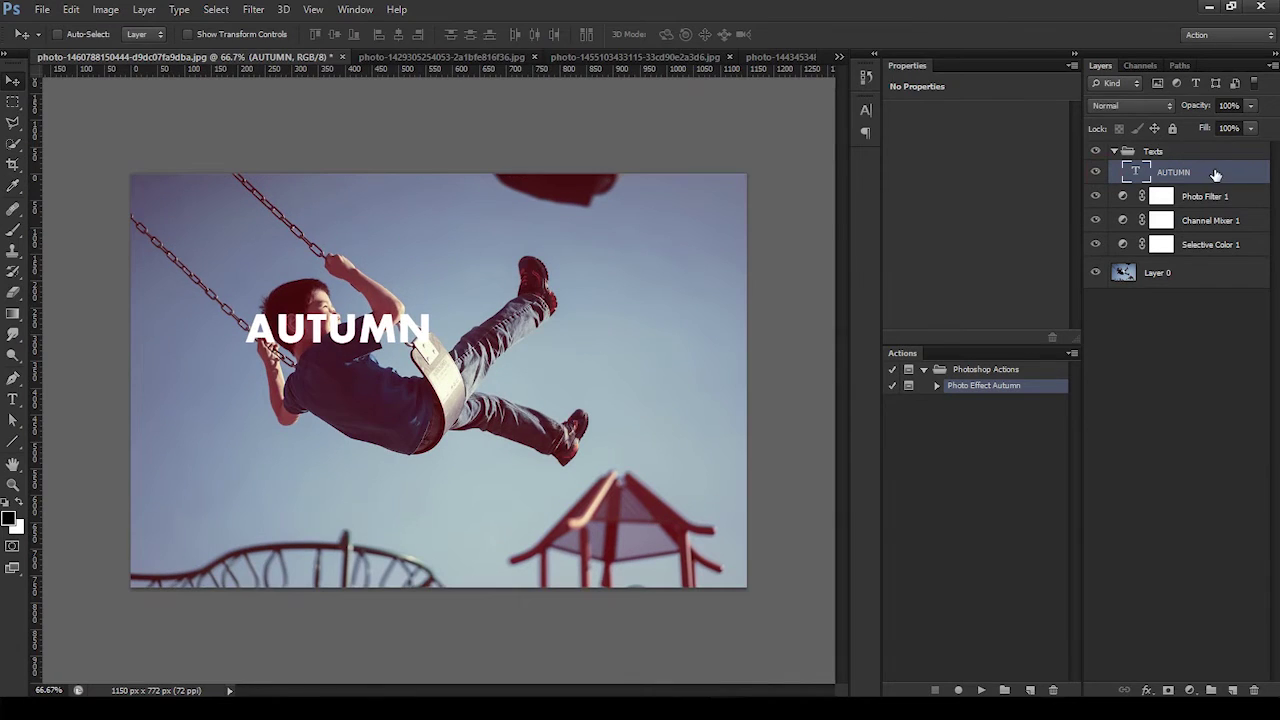
{"action": "key", "text": "ctrl+a"}
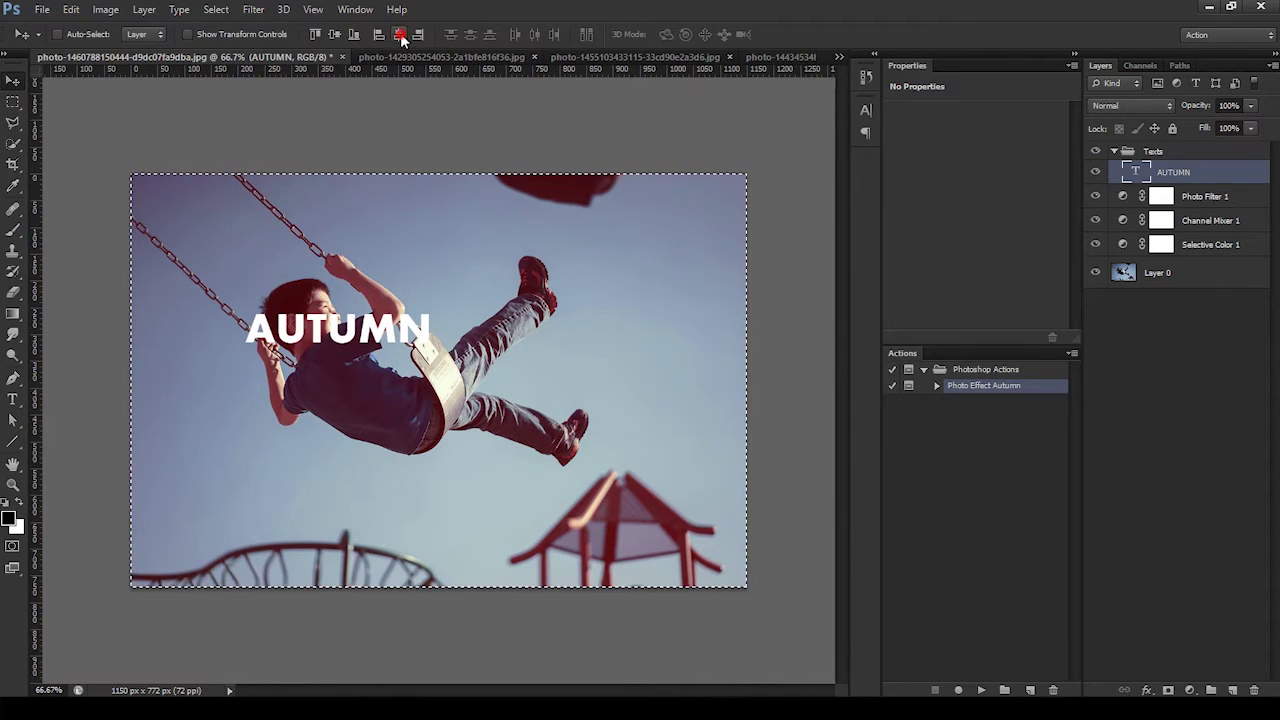
{"action": "left_click", "coordinate": [399, 34]}
{"action": "left_click", "coordinate": [354, 34]}
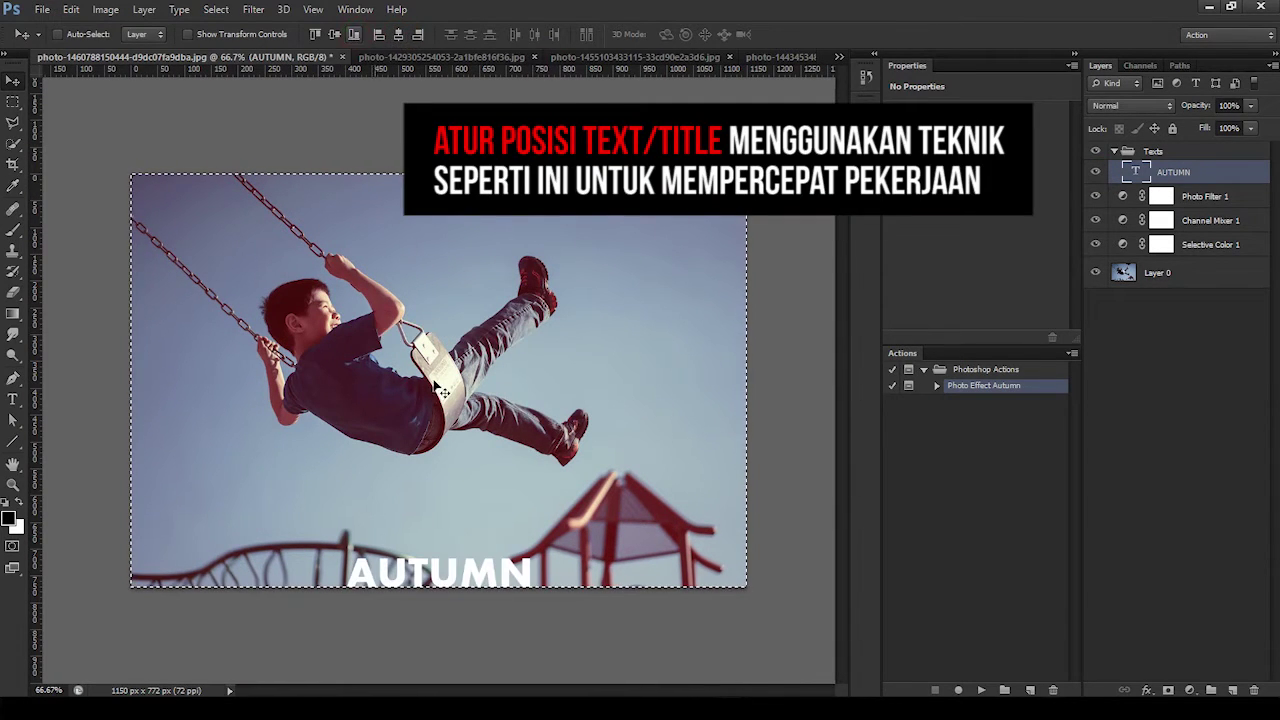
{"action": "key", "text": "ctrl+d"}
{"action": "left_click_drag", "start_coordinate": [455, 564], "coordinate": [455, 508]}
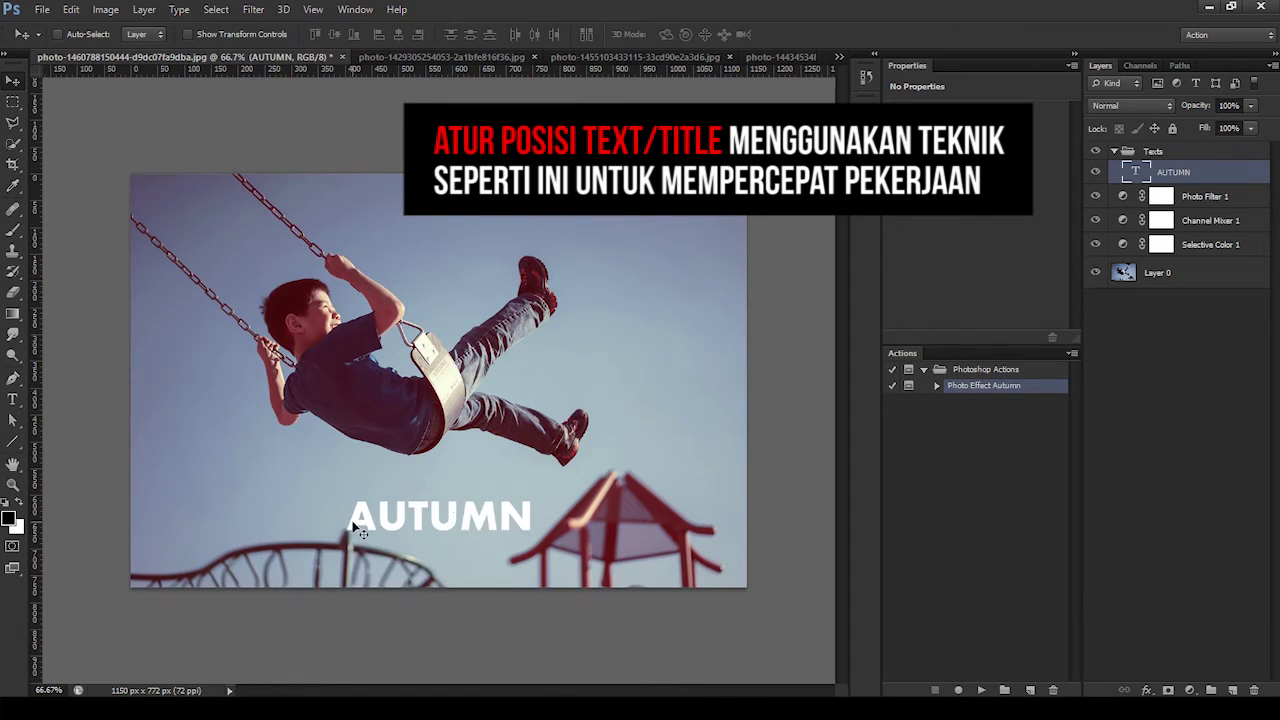
Set AUTUMN to about 130 pt with Optical kerning and -10 tracking.
{"action": "key", "text": "t"}
{"action": "left_click_drag", "start_coordinate": [267, 35], "coordinate": [271, 38]}
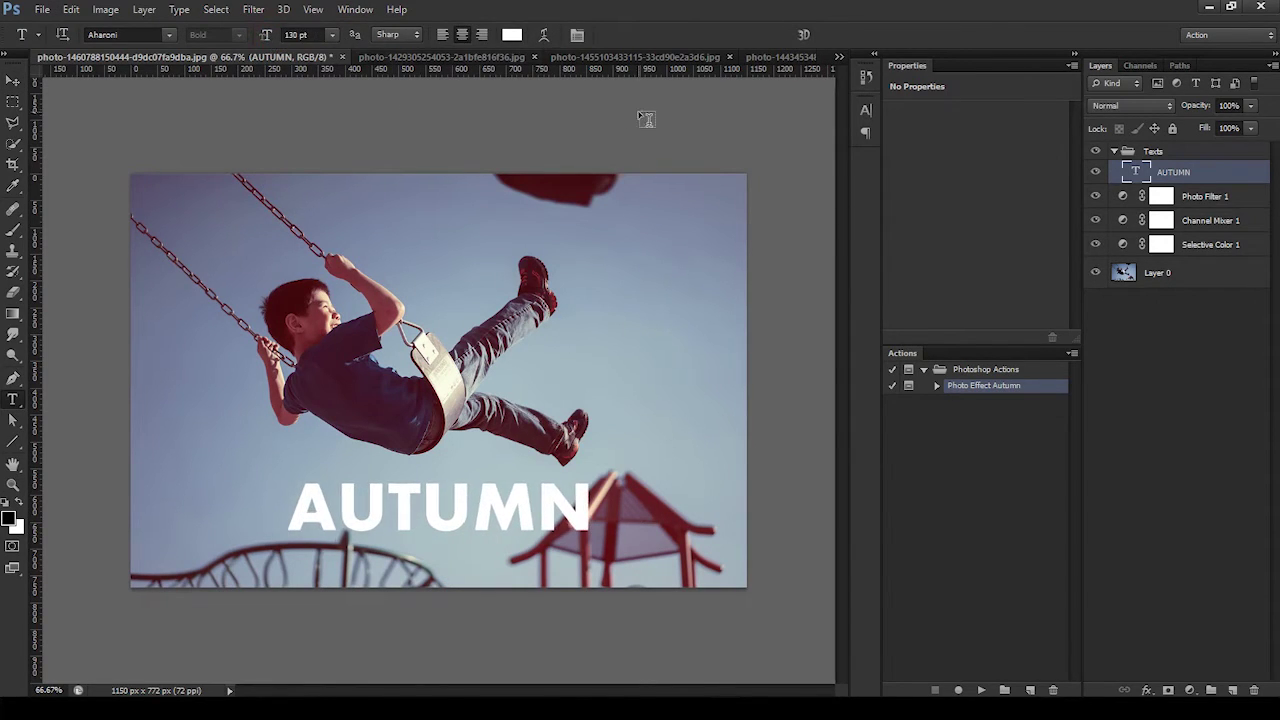
{"action": "left_click", "coordinate": [866, 112]}
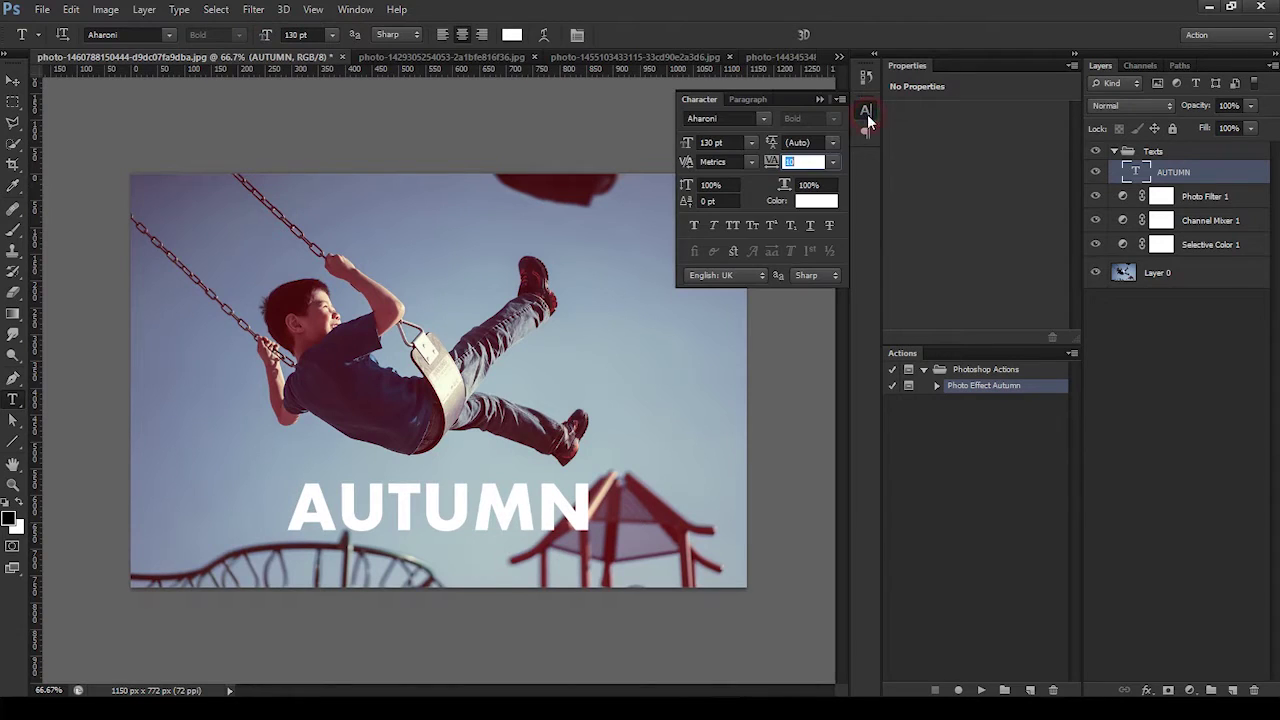
{"action": "left_click_drag", "start_coordinate": [765, 167], "coordinate": [770, 163]}
{"action": "left_click", "coordinate": [751, 161]}
{"action": "left_click", "coordinate": [715, 194]}
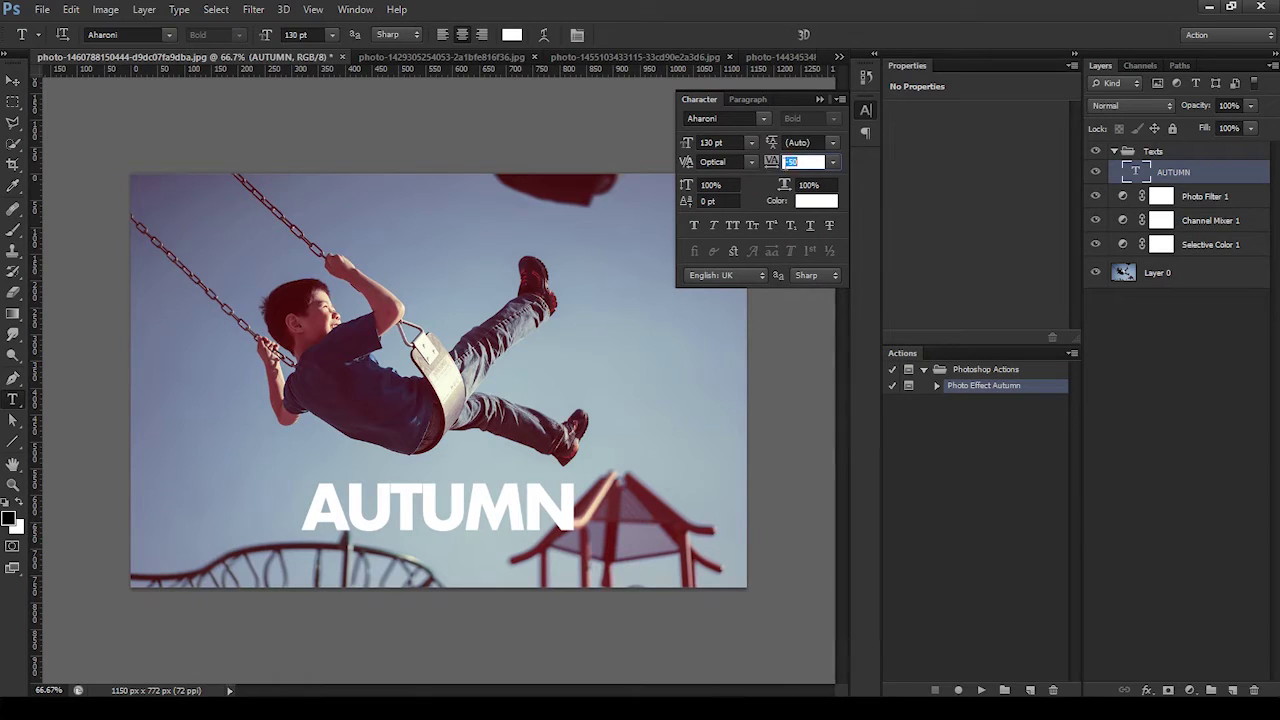
{"action": "left_click_drag", "start_coordinate": [766, 163], "coordinate": [781, 165]}
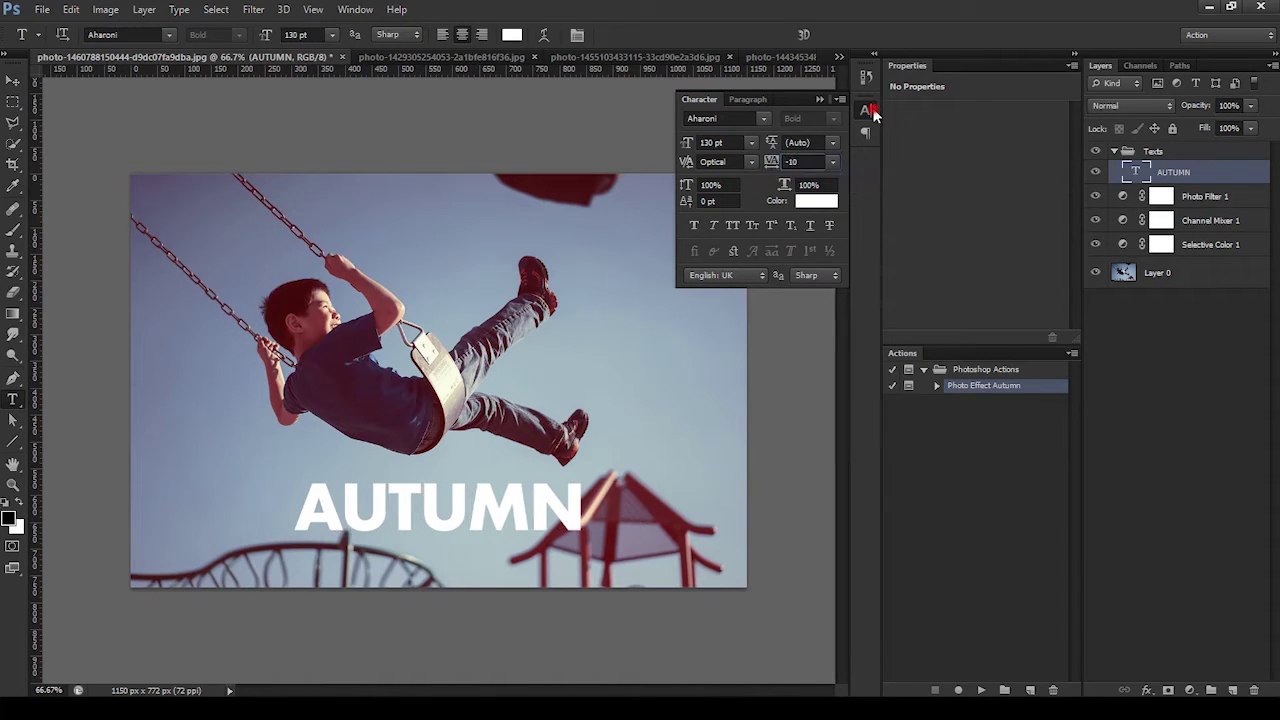
{"action": "left_click", "coordinate": [872, 112]}
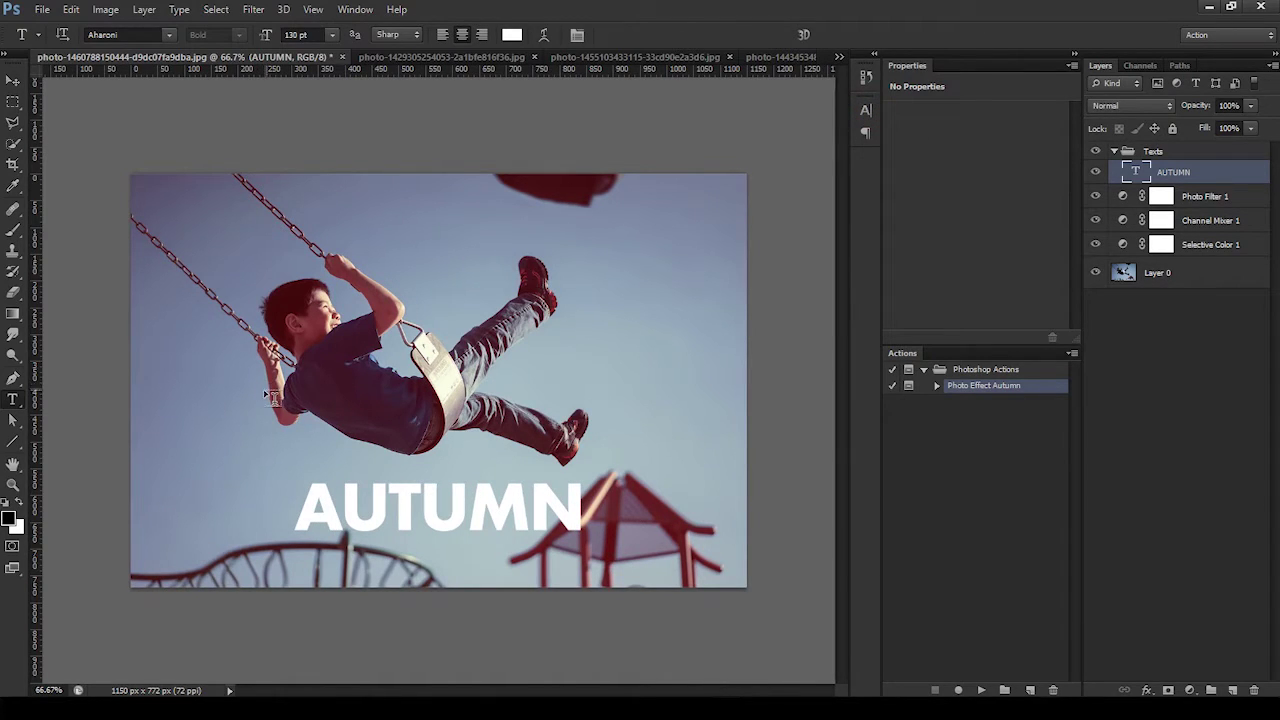
{"action": "left_click", "coordinate": [266, 266]}
Type a PHOTOSHOP ACTION subtitle at 40 pt.
{"action": "left_click", "coordinate": [268, 34]}
{"action": "type", "text": "40"}
{"action": "key", "text": "Return"}
{"action": "type", "text": "PHOTOSHOP ACTION"}
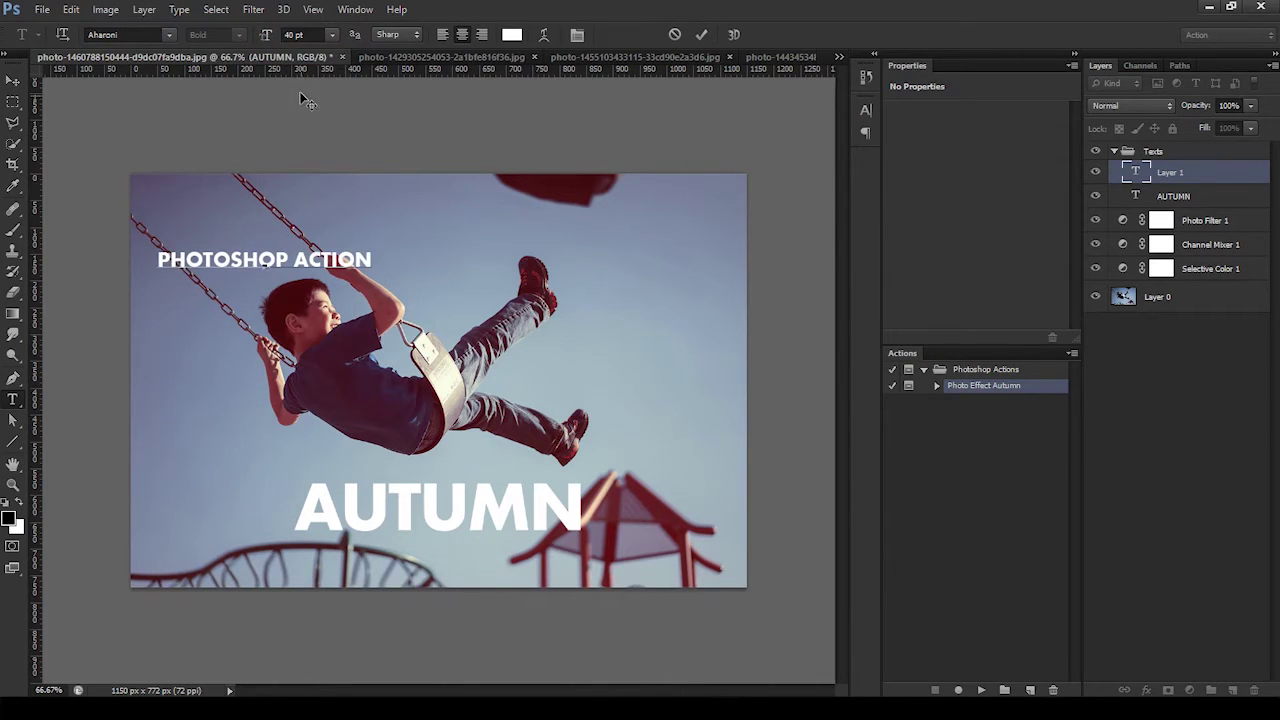
{"action": "left_click", "coordinate": [701, 34]}
Centre the subtitle horizontally, move it beneath AUTUMN, and rescale it with Free Transform.
{"action": "key", "text": "v"}
{"action": "key", "text": "ctrl+a"}
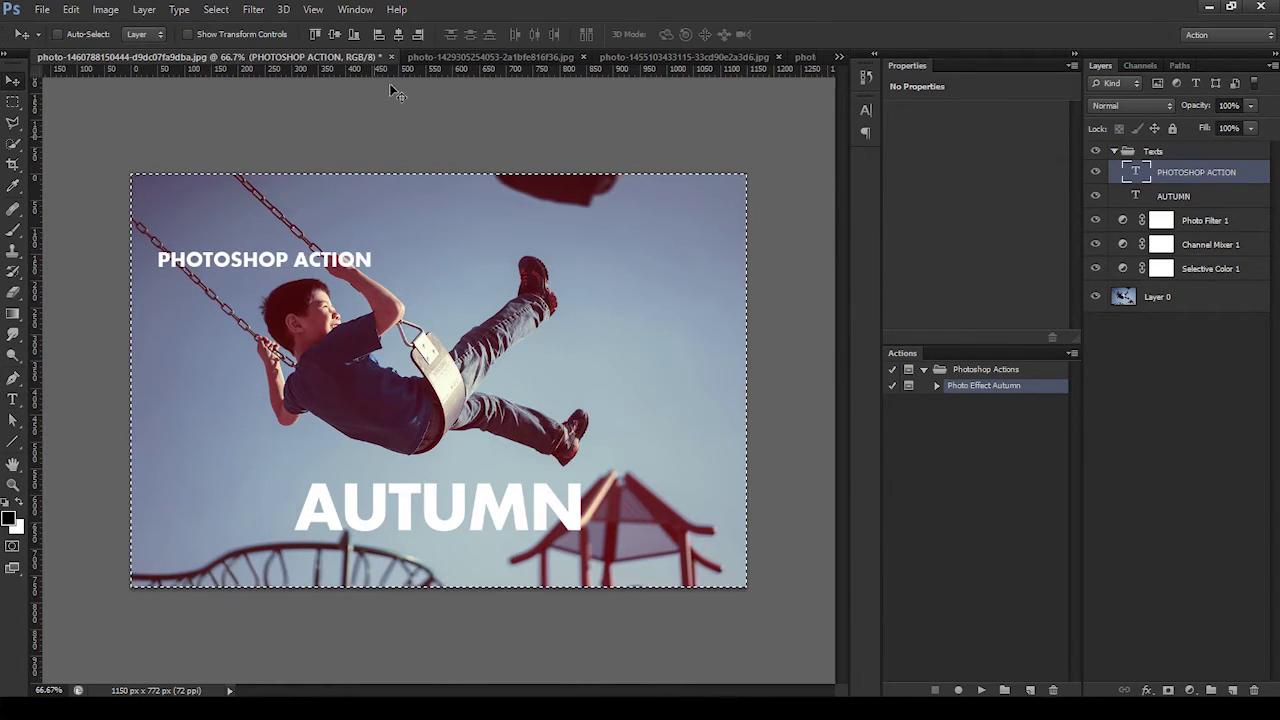
{"action": "left_click", "coordinate": [398, 34]}
{"action": "left_click", "coordinate": [354, 34]}
{"action": "key", "text": "ctrl+d"}
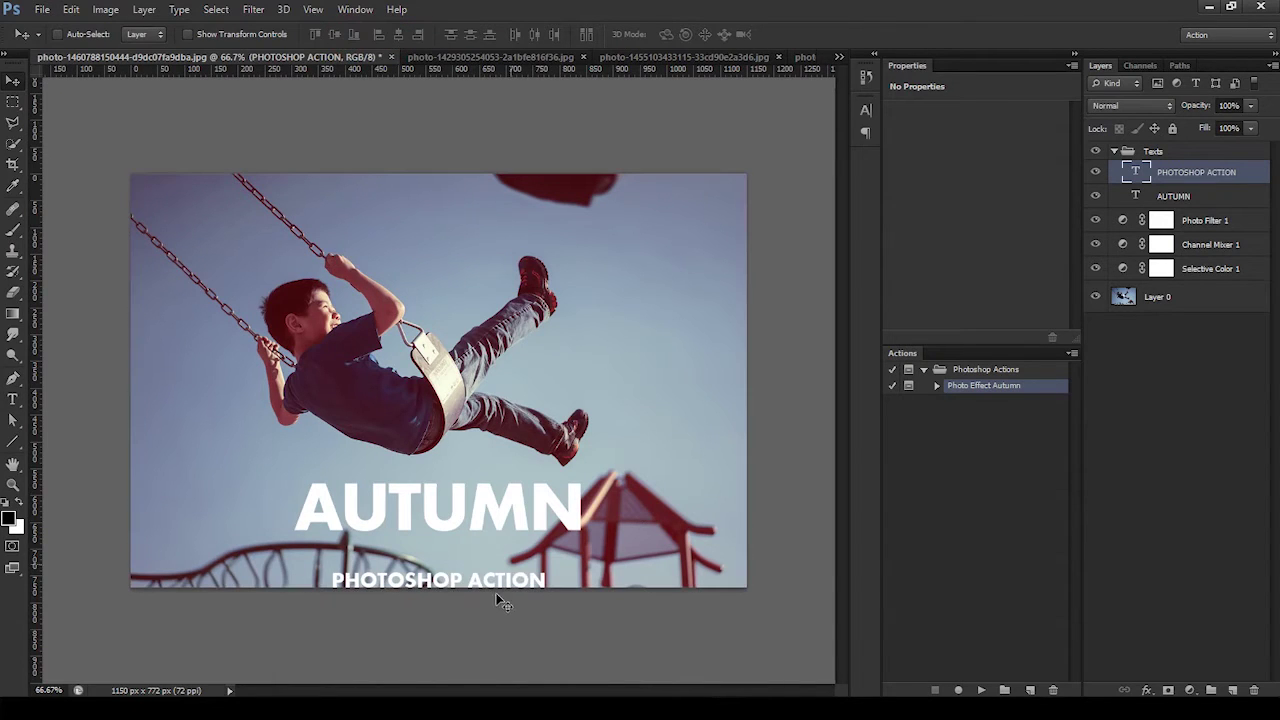
{"action": "mouse_move", "coordinate": [500, 594]}
{"action": "left_mouse_down"}
{"action": "mouse_move", "coordinate": [500, 552]}
{"action": "mouse_move", "coordinate": [540, 547]}
{"action": "mouse_move", "coordinate": [515, 547]}
{"action": "left_mouse_up"}
{"action": "key", "text": "ctrl+t"}
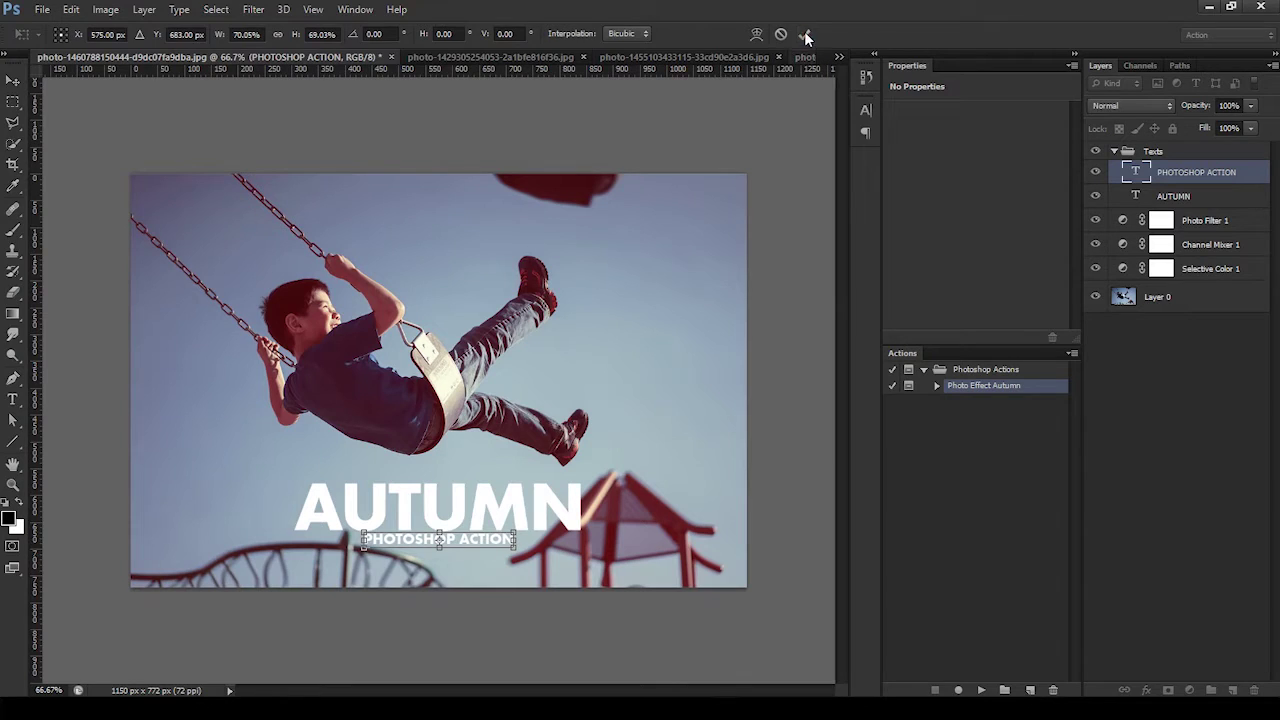
{"action": "left_click", "coordinate": [806, 36]}
Widen the subtitle's letter spacing in the Character panel.
{"action": "left_click", "coordinate": [866, 110]}
{"action": "mouse_move", "coordinate": [771, 162]}
{"action": "left_mouse_down"}
{"action": "mouse_move", "coordinate": [816, 167]}
{"action": "mouse_move", "coordinate": [760, 162]}
{"action": "left_mouse_up"}
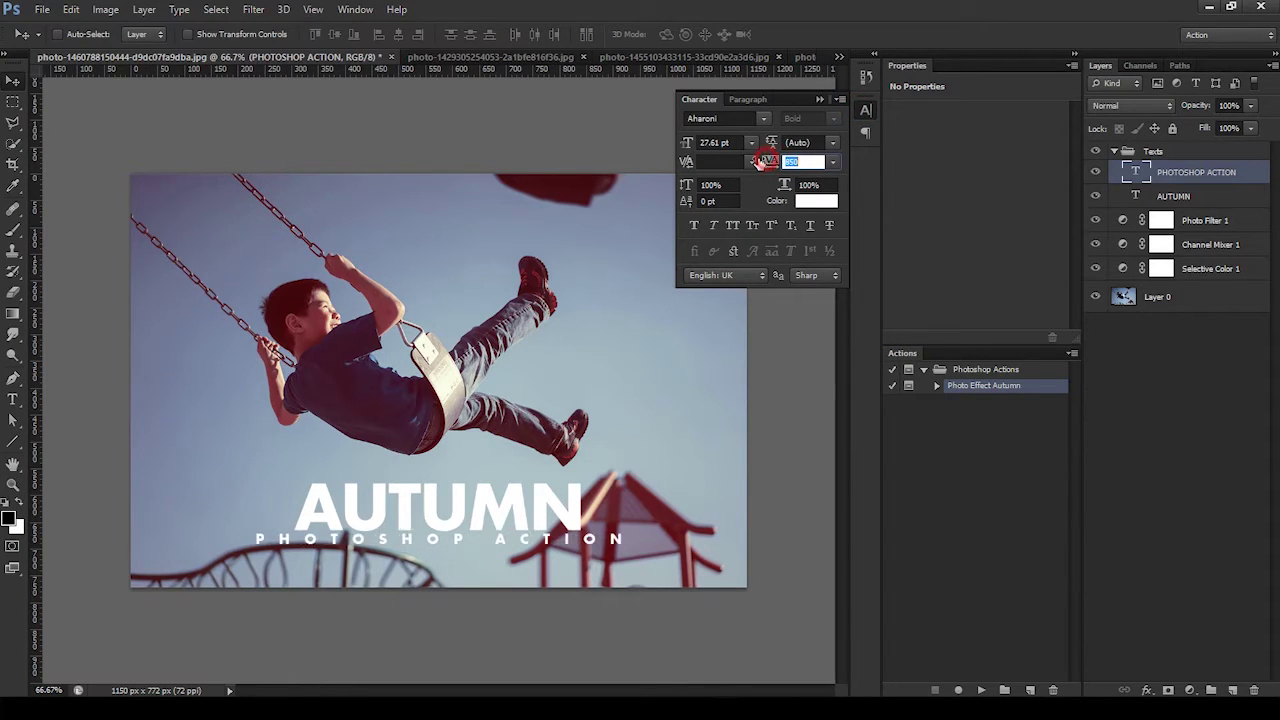
{"action": "left_click", "coordinate": [751, 162]}
{"action": "left_click", "coordinate": [766, 160]}
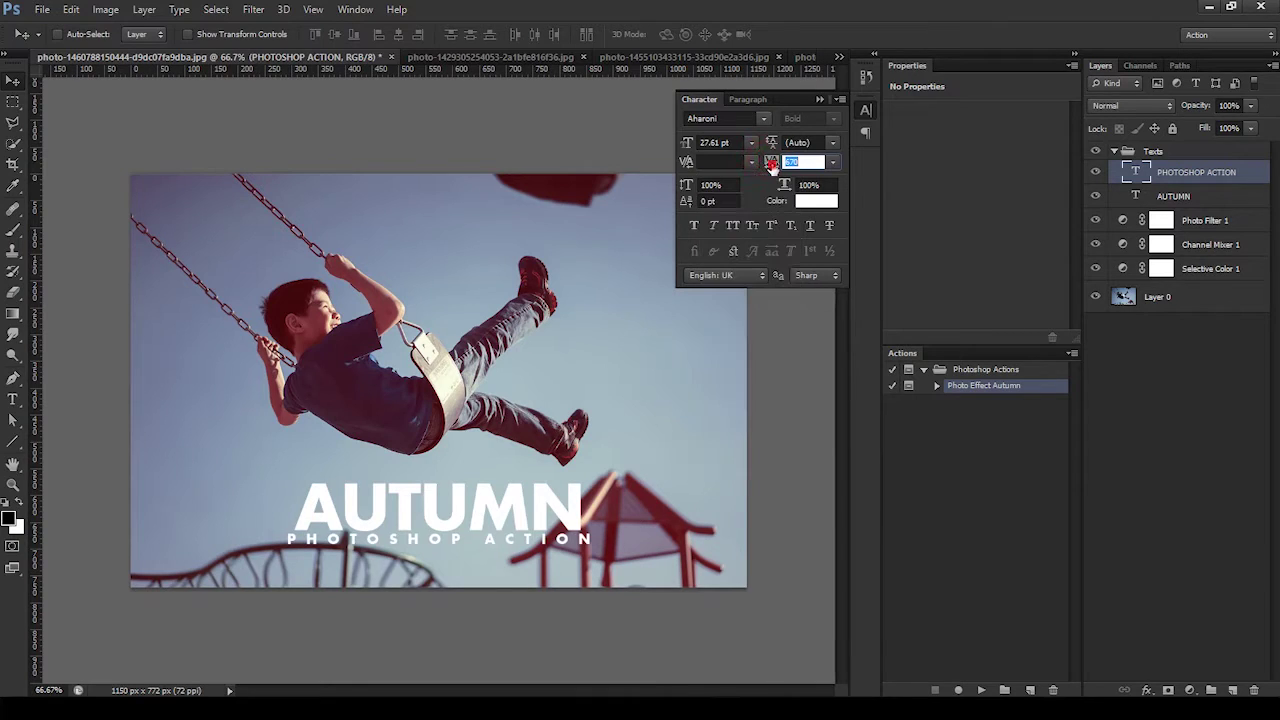
{"action": "left_click_drag", "start_coordinate": [768, 168], "coordinate": [767, 166]}
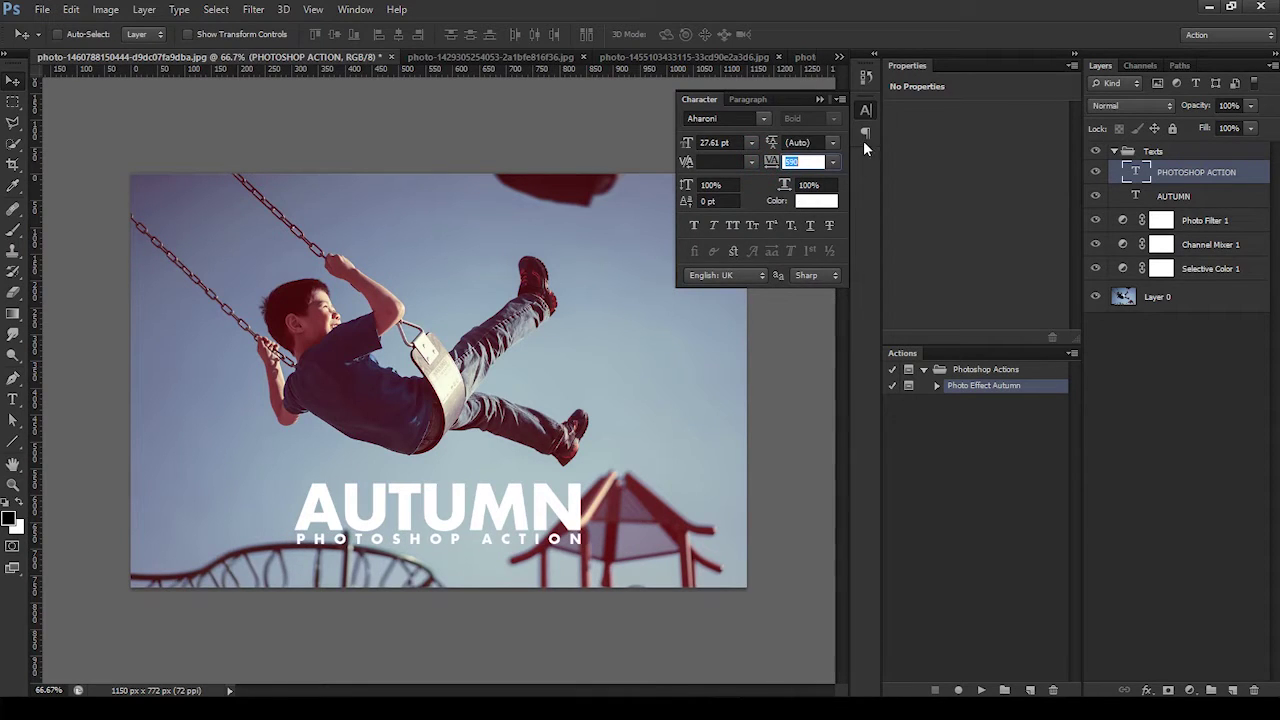
{"action": "left_click", "coordinate": [862, 110]}
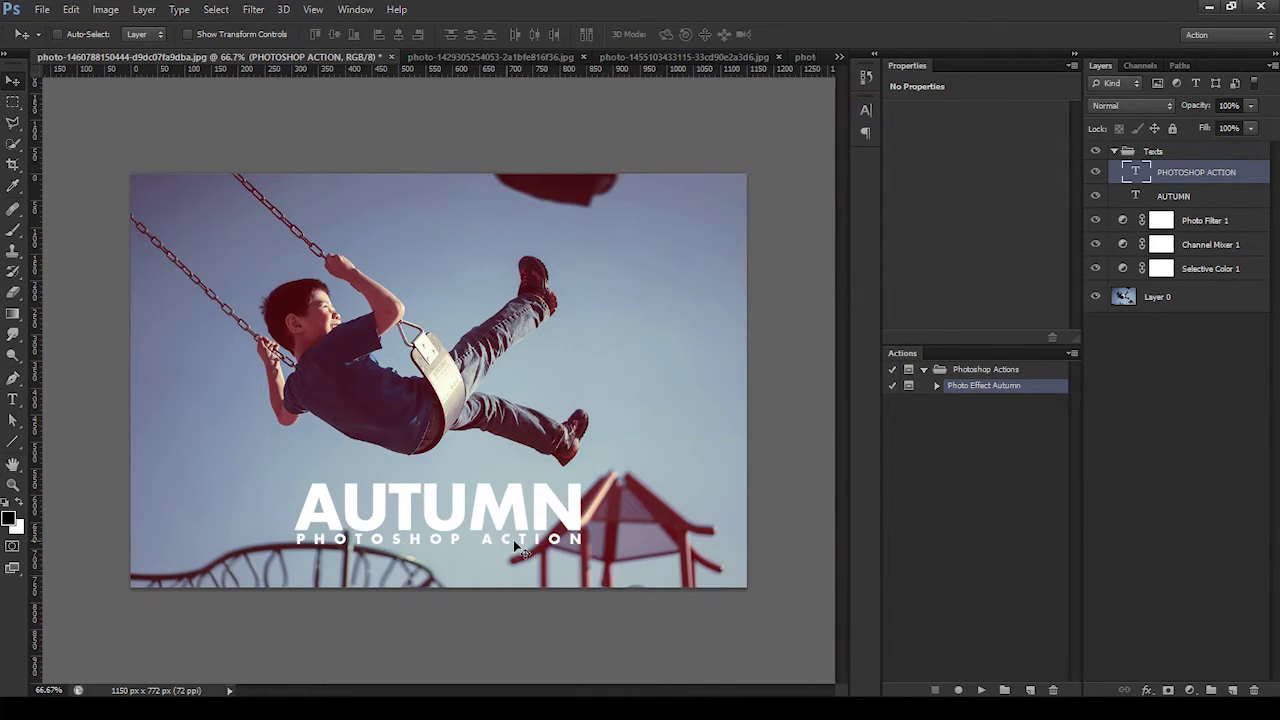
Give the subtitle Optical kerning and a tracking of 610.
{"action": "left_click", "coordinate": [866, 110]}
{"action": "left_click", "coordinate": [751, 162]}
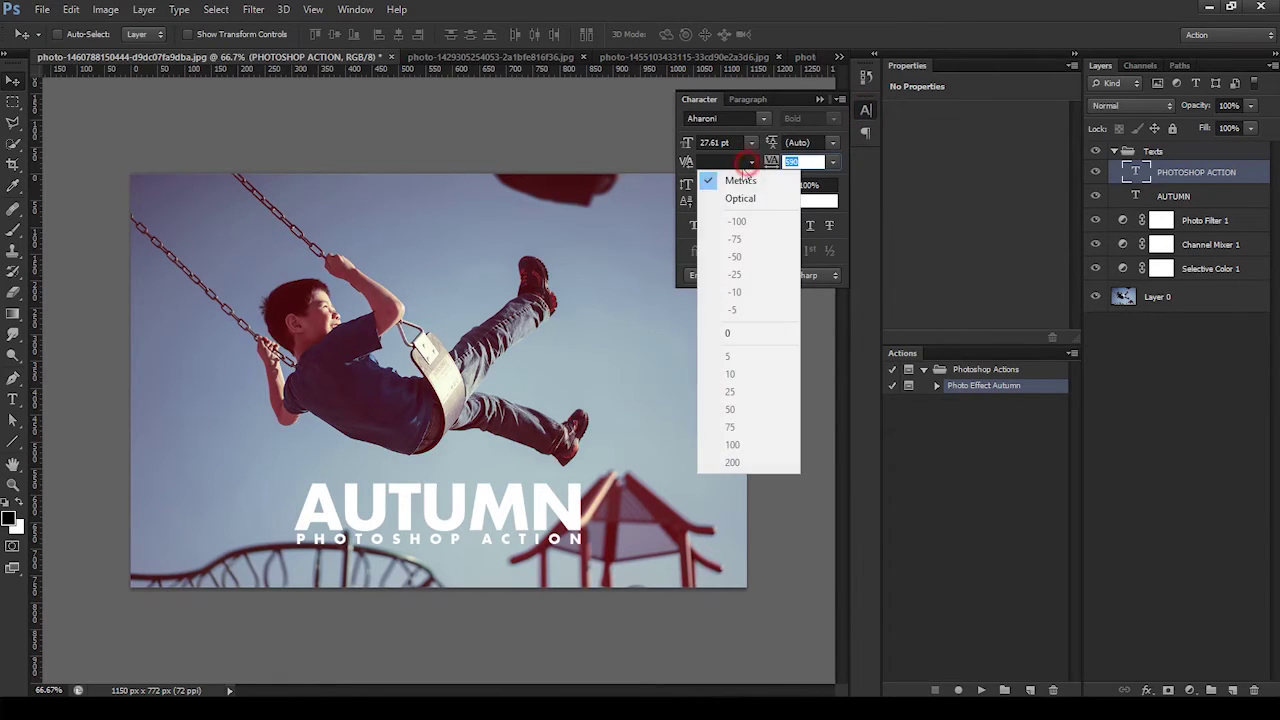
{"action": "left_click", "coordinate": [716, 202]}
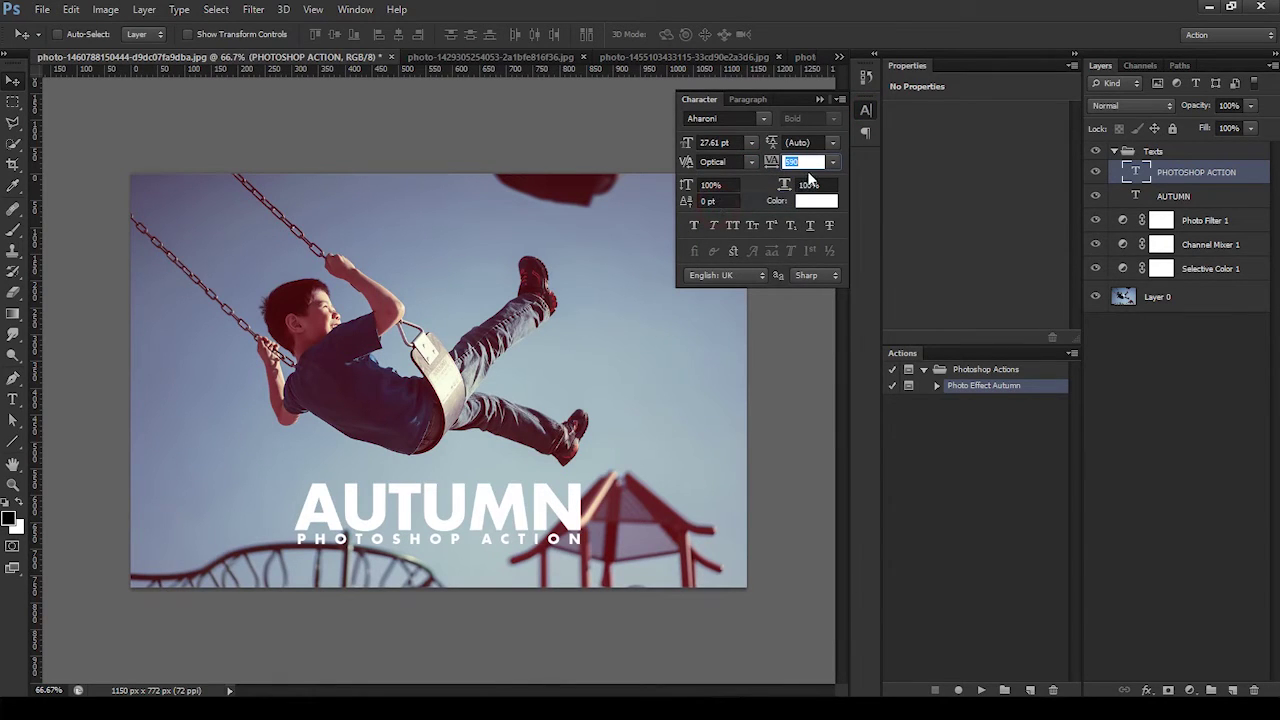
{"action": "type", "text": "610"}
{"action": "key", "text": "Return"}
{"action": "left_click", "coordinate": [866, 111]}
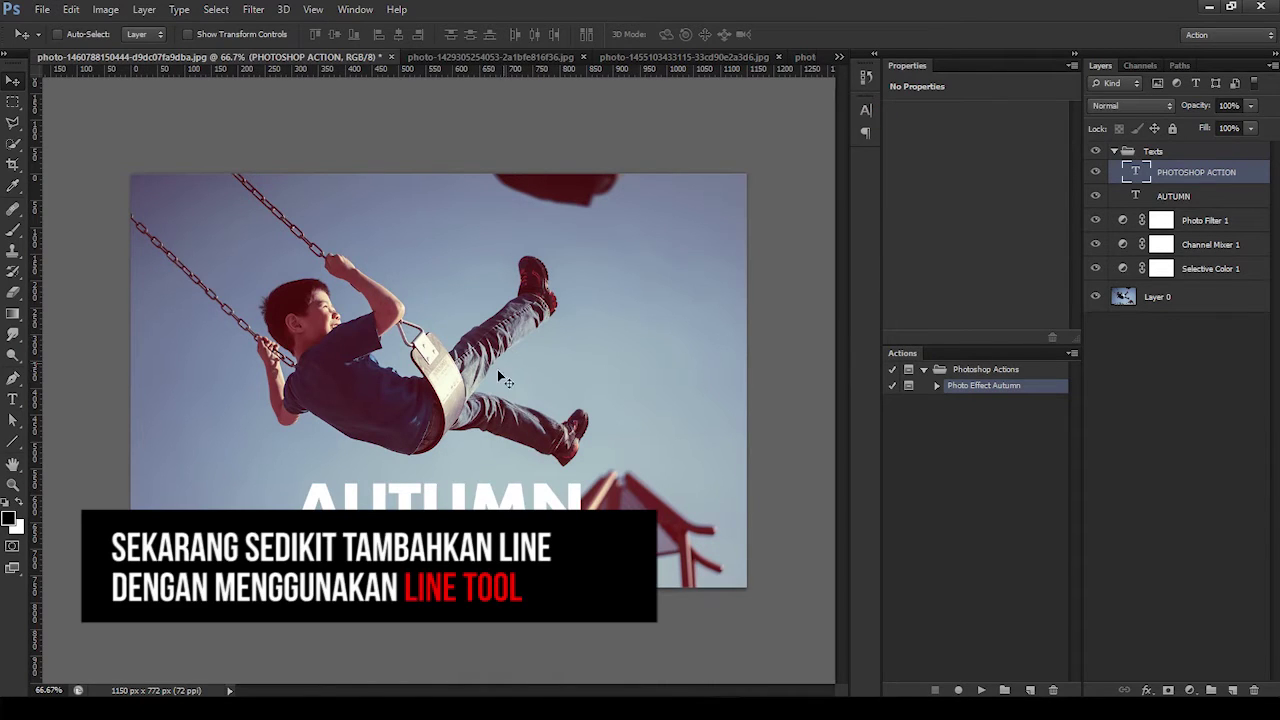
{"action": "left_click", "coordinate": [13, 443]}
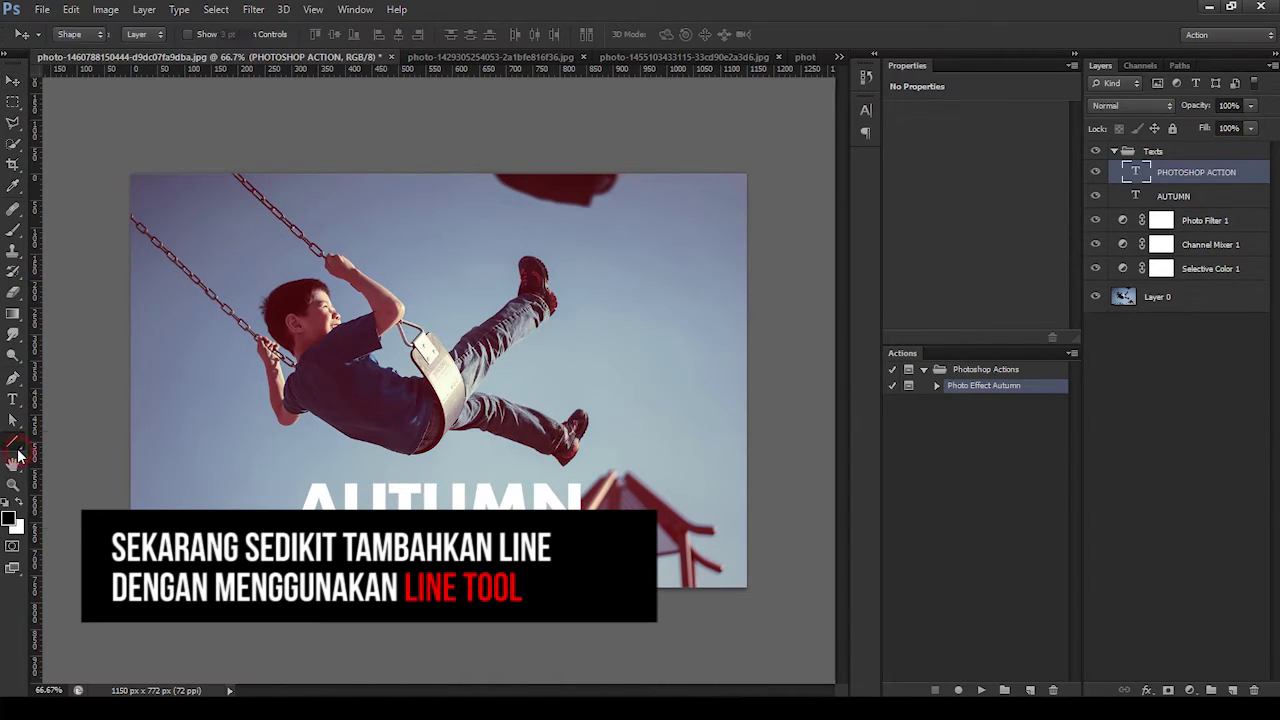
Draw a thin horizontal line under AUTUMN and nudge PHOTOSHOP ACTION slightly down.
{"action": "left_click", "coordinate": [88, 496]}
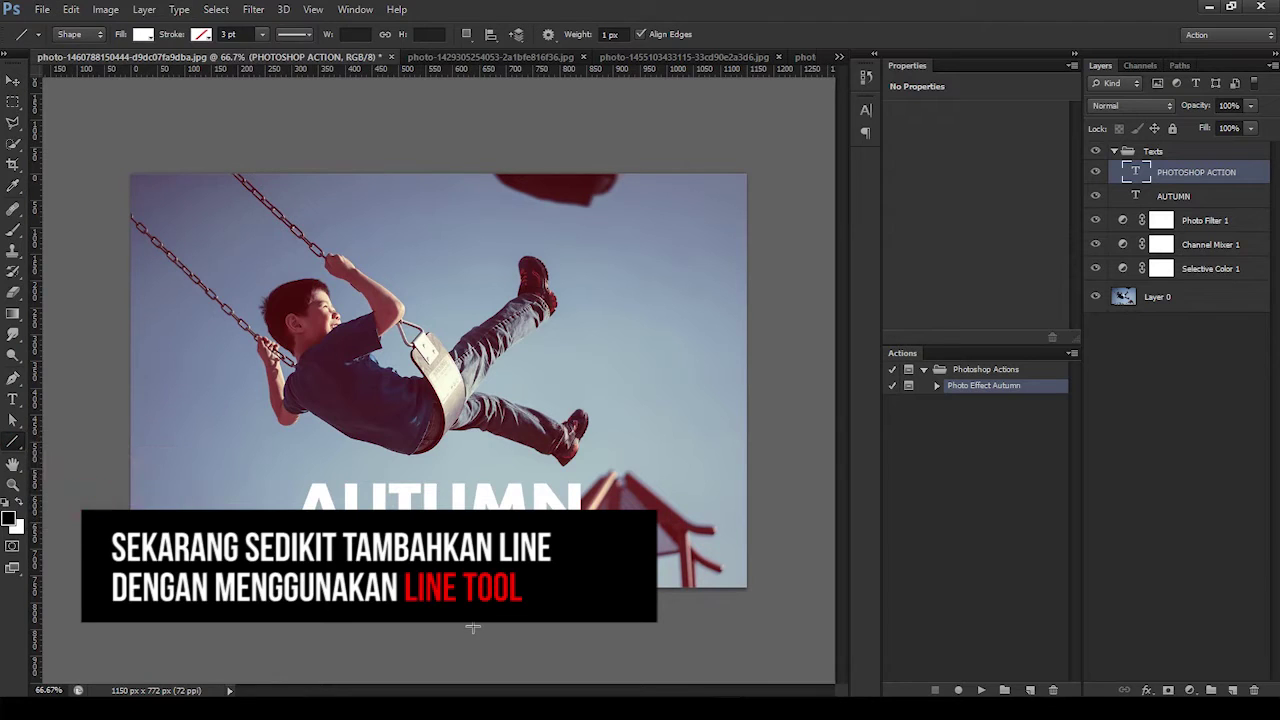
{"action": "left_click_drag", "start_coordinate": [295, 540], "coordinate": [581, 541]}
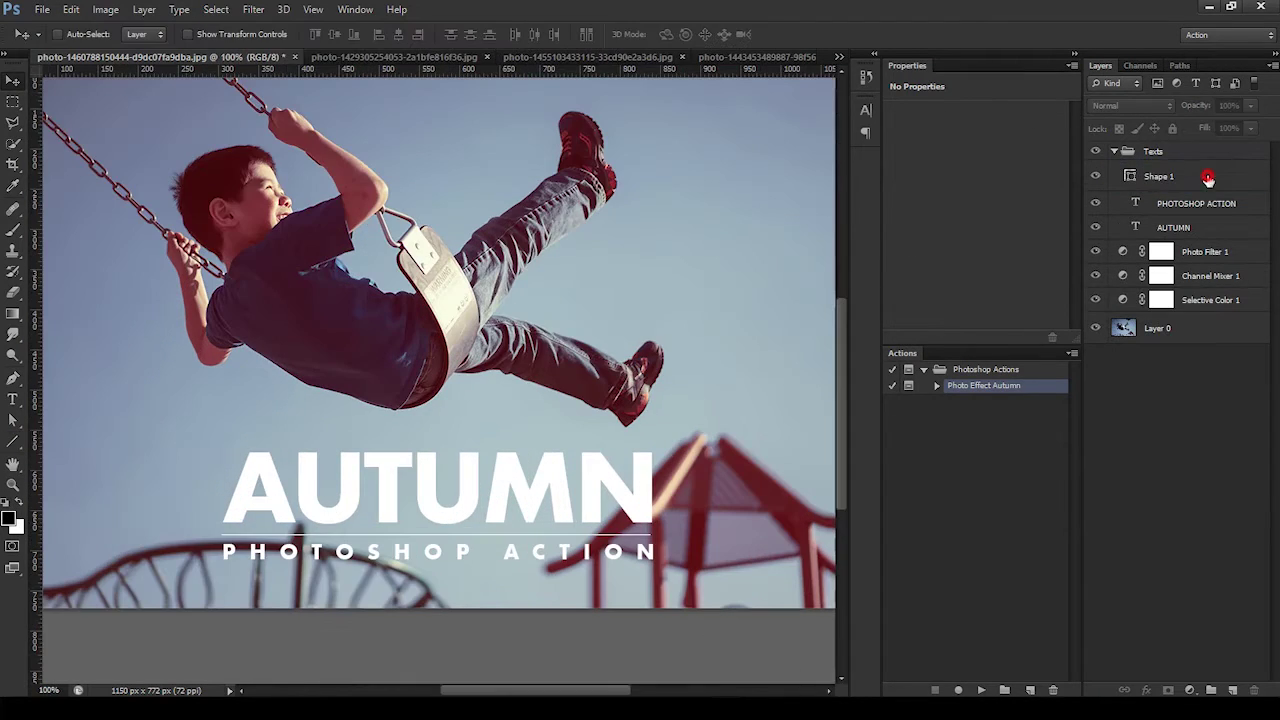
{"action": "left_click", "coordinate": [1208, 178]}
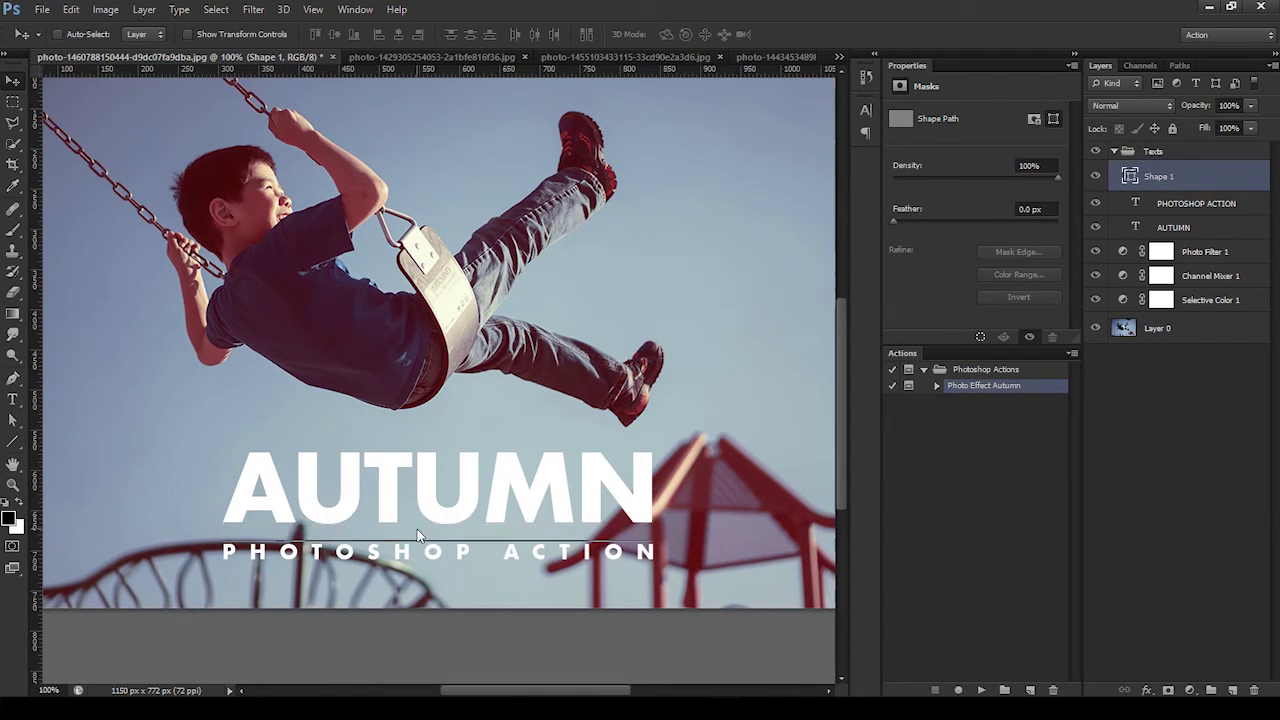
{"action": "left_click", "coordinate": [1183, 205]}
{"action": "left_click_drag", "start_coordinate": [583, 553], "coordinate": [585, 557]}
{"action": "key", "text": "shift+Down"}
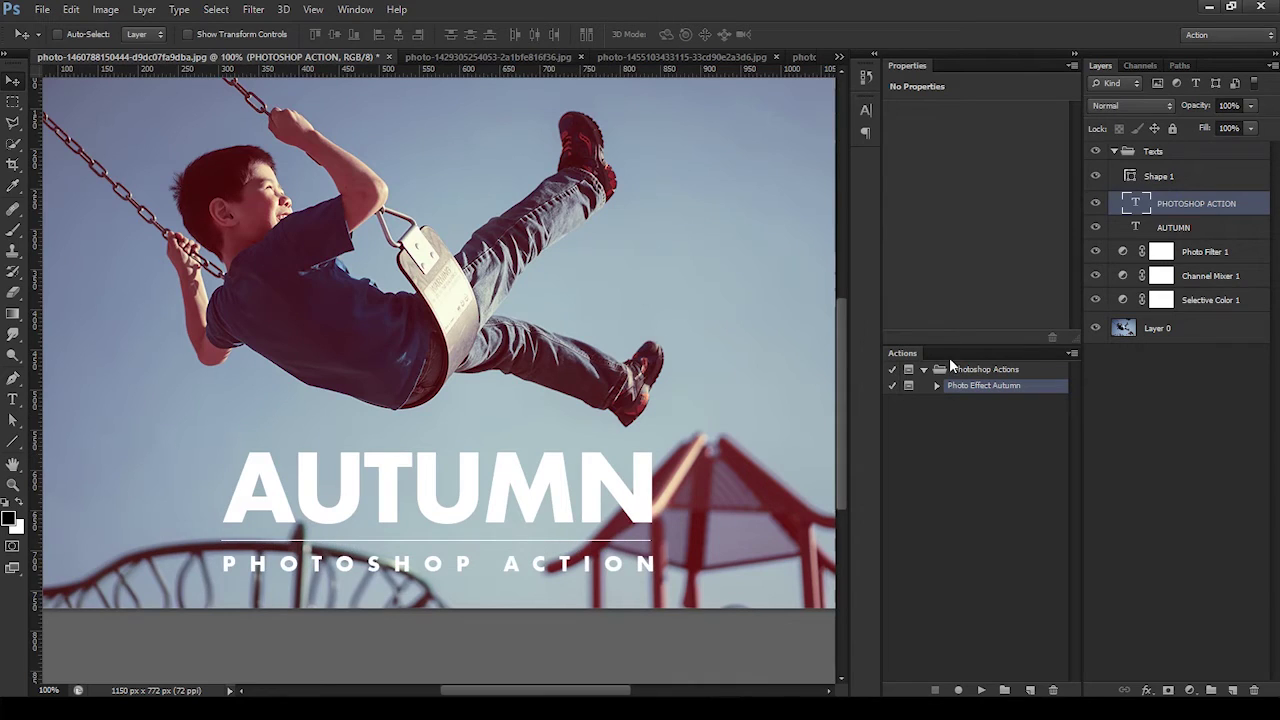
Bottom-align the Texts group to the image, nudge it up, and fit the view.
{"action": "left_click", "coordinate": [1213, 154]}
{"action": "left_click", "coordinate": [216, 9]}
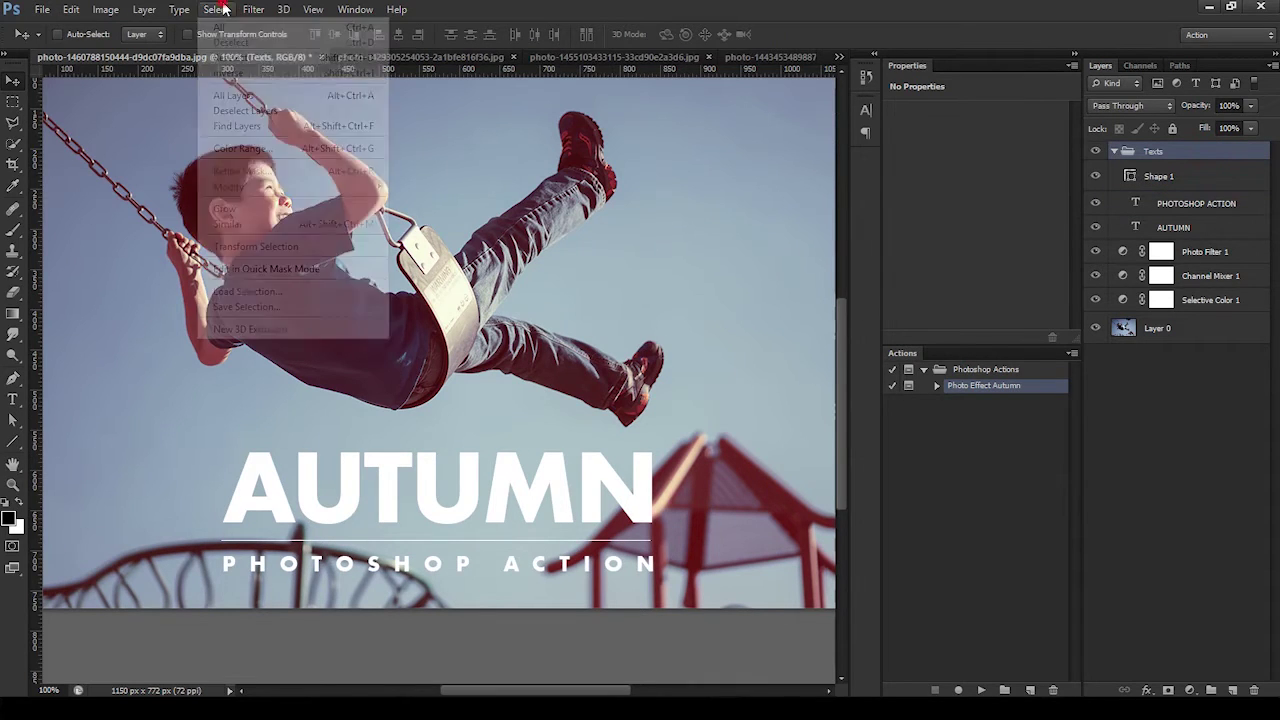
{"action": "left_click", "coordinate": [236, 28]}
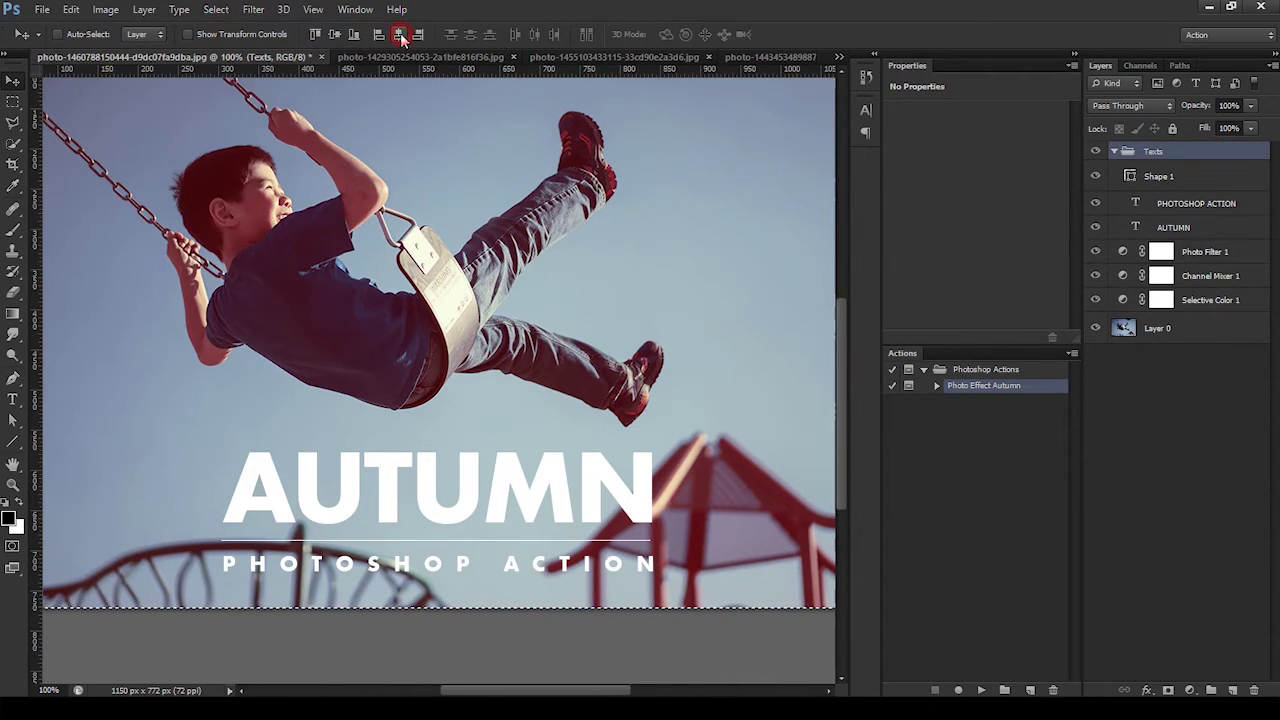
{"action": "left_click", "coordinate": [354, 36]}
{"action": "key", "text": "ctrl+d"}
{"action": "key", "text": "shift+Up"}
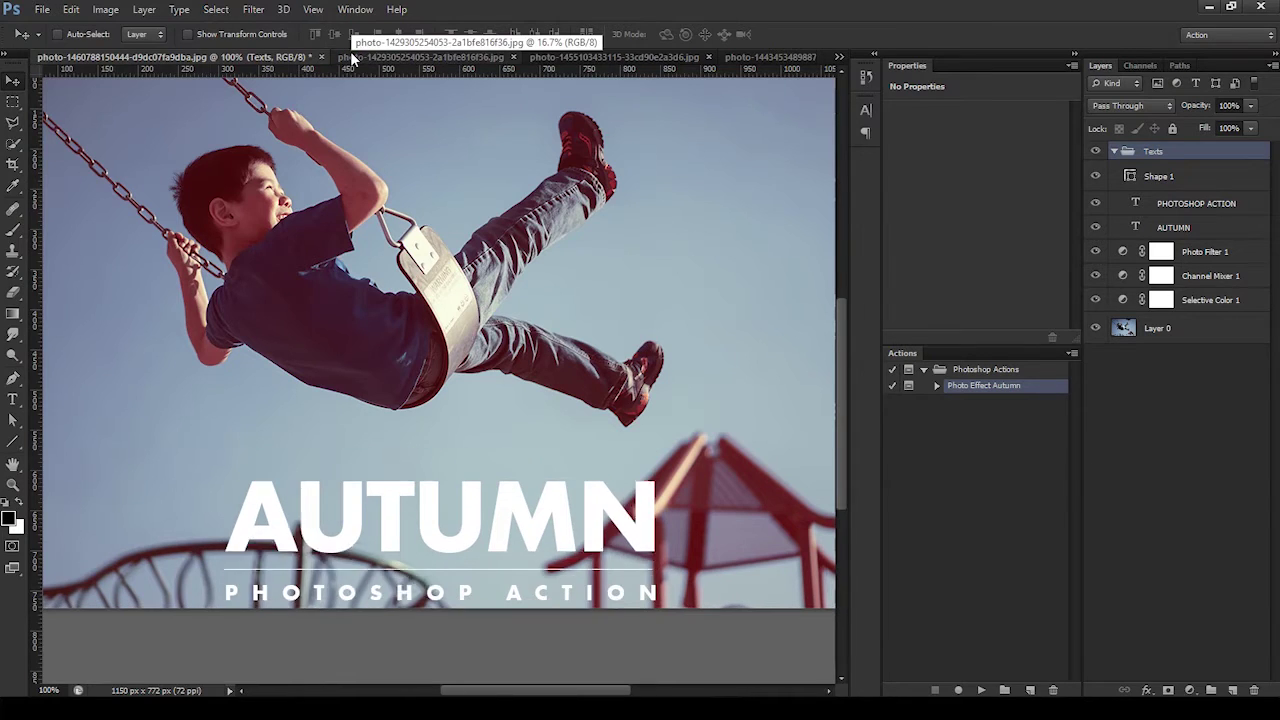
{"action": "key", "text": "shift+Up"}
{"action": "key", "text": "shift+Up"}
{"action": "key", "text": "shift+Up"}
{"action": "key", "text": "shift+Up"}
{"action": "key", "text": "shift+Up"}
{"action": "key", "text": "ctrl+minus"}
{"action": "left_click", "coordinate": [42, 10]}
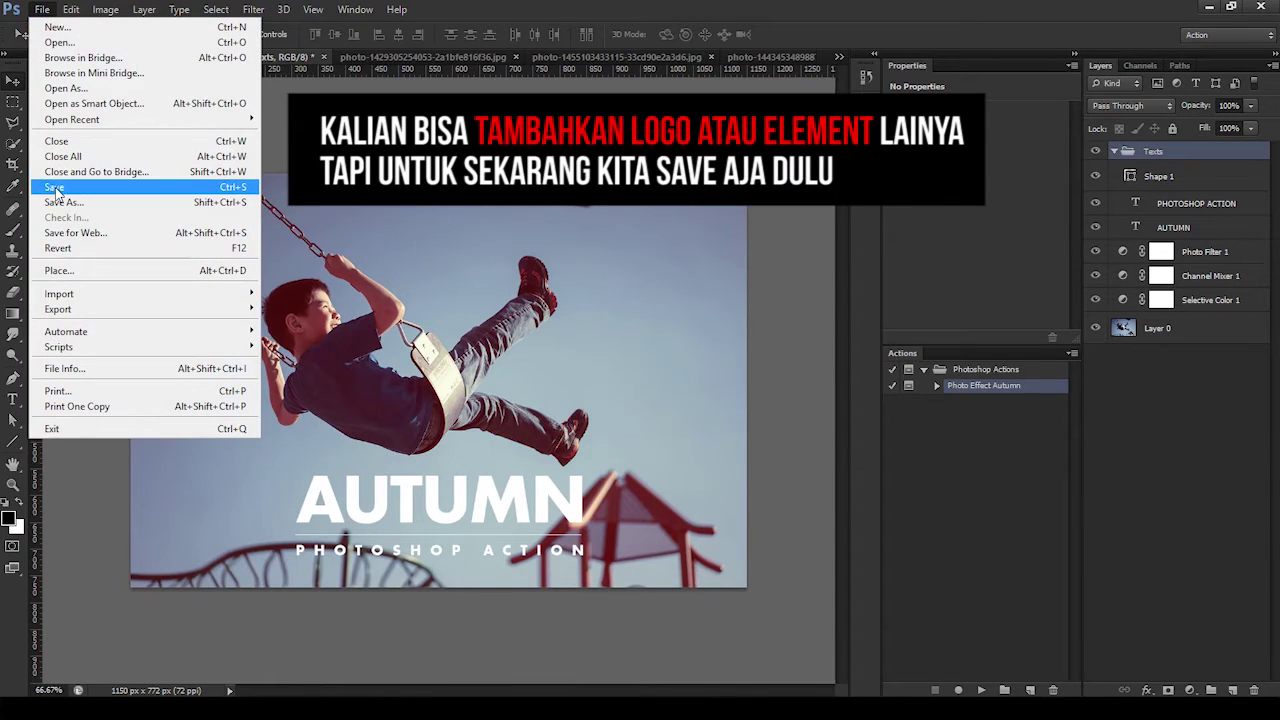
Save the cover design as cover.psd.
{"action": "left_click", "coordinate": [54, 188]}
{"action": "double_click", "coordinate": [748, 358]}
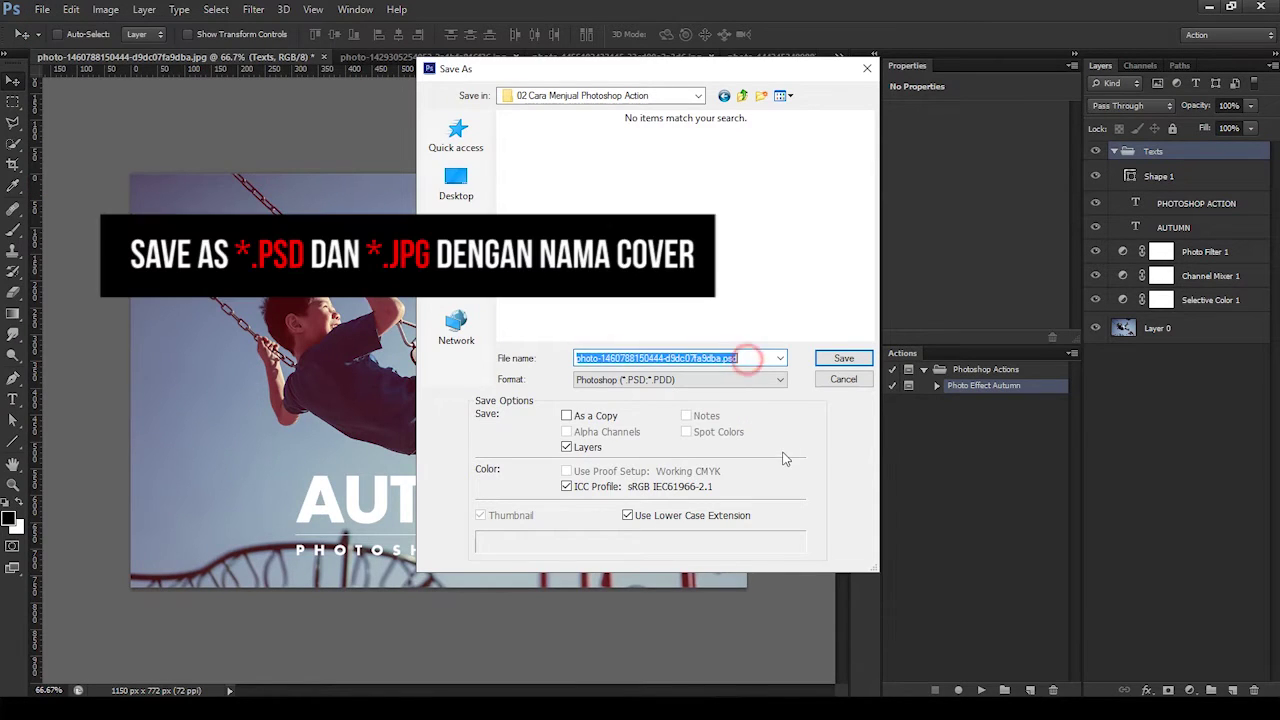
{"action": "type", "text": "COVER"}
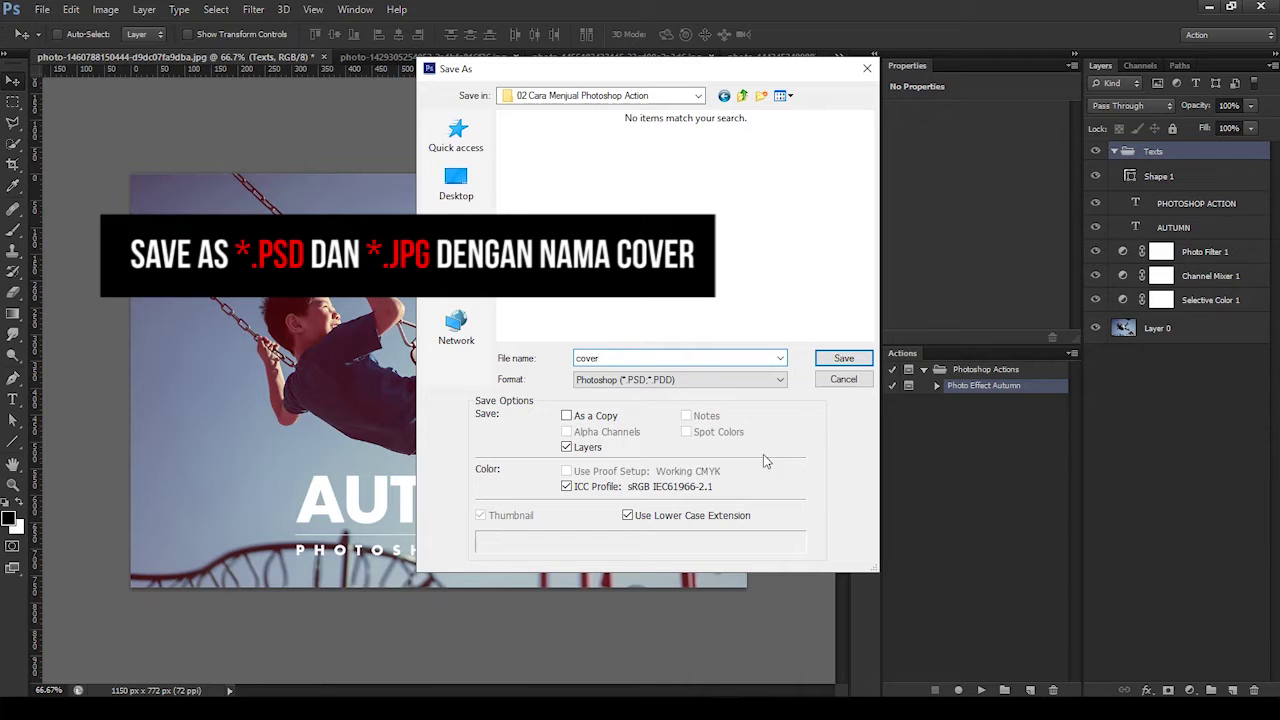
{"action": "left_click", "coordinate": [822, 360]}
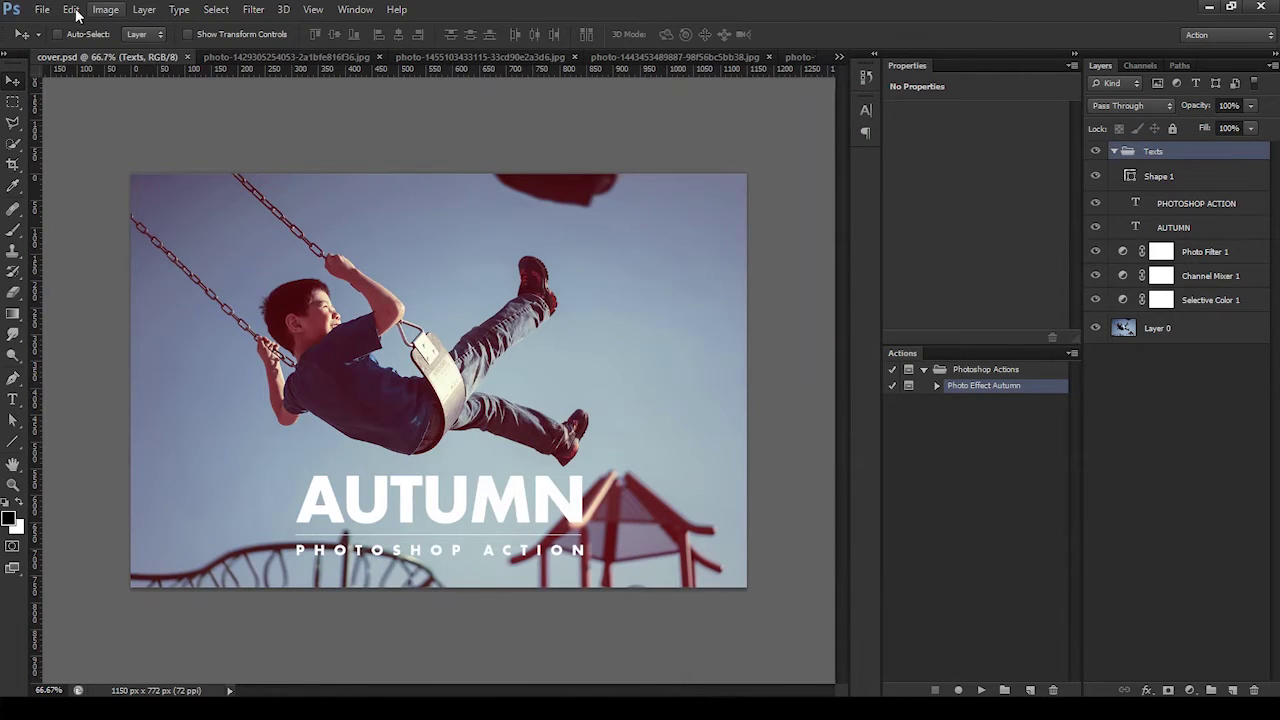
Save a JPEG copy of the cover as cover.jpg at quality 12.
{"action": "left_click", "coordinate": [42, 9]}
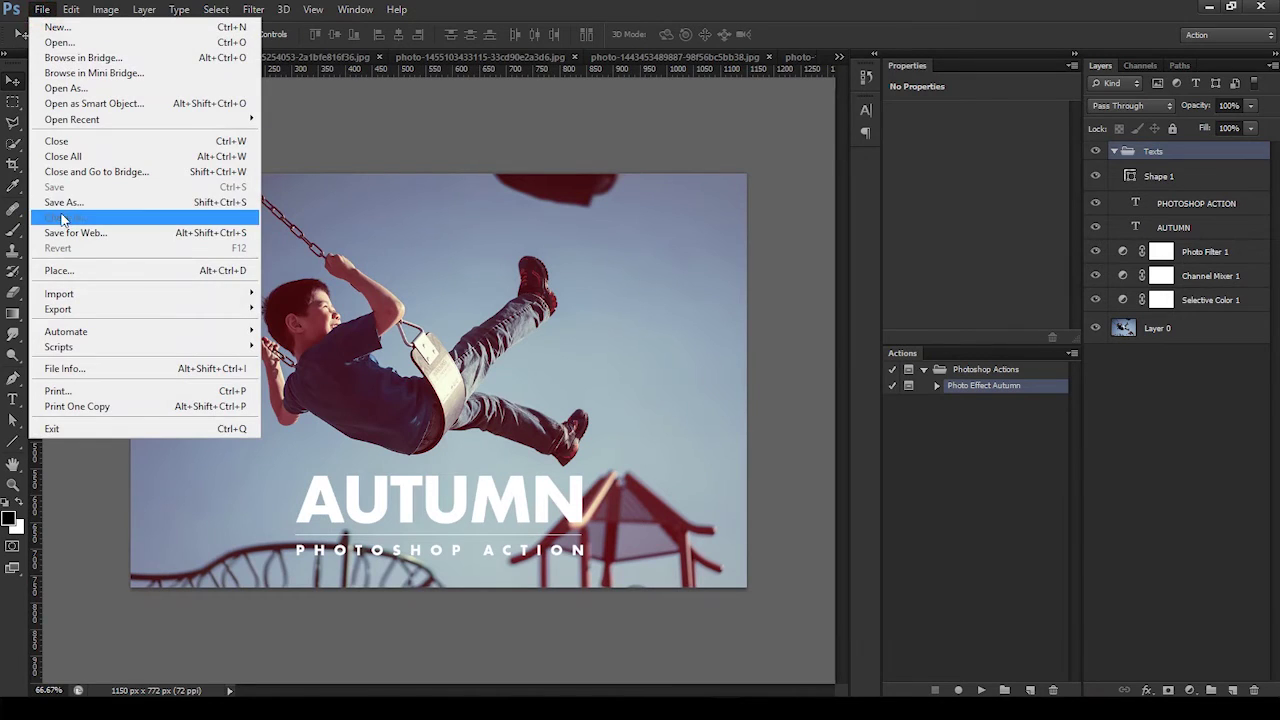
{"action": "left_click", "coordinate": [64, 202]}
{"action": "left_click", "coordinate": [656, 384]}
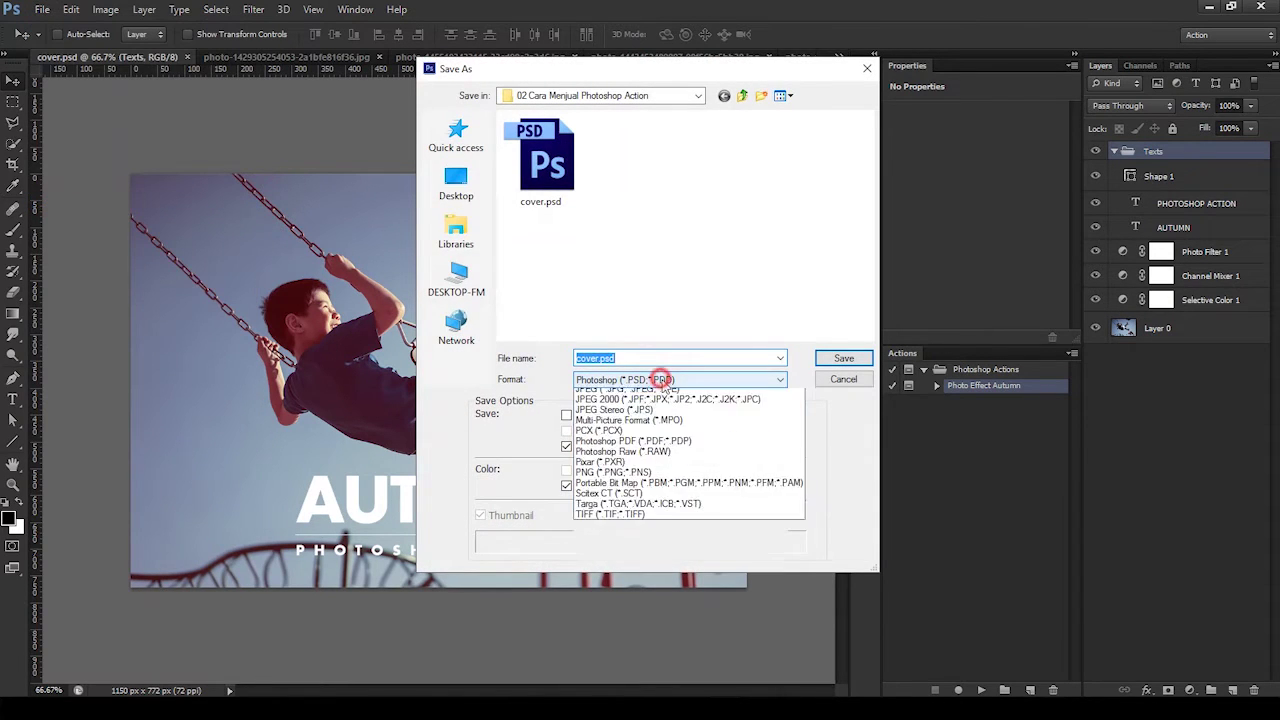
{"action": "left_click", "coordinate": [644, 487]}
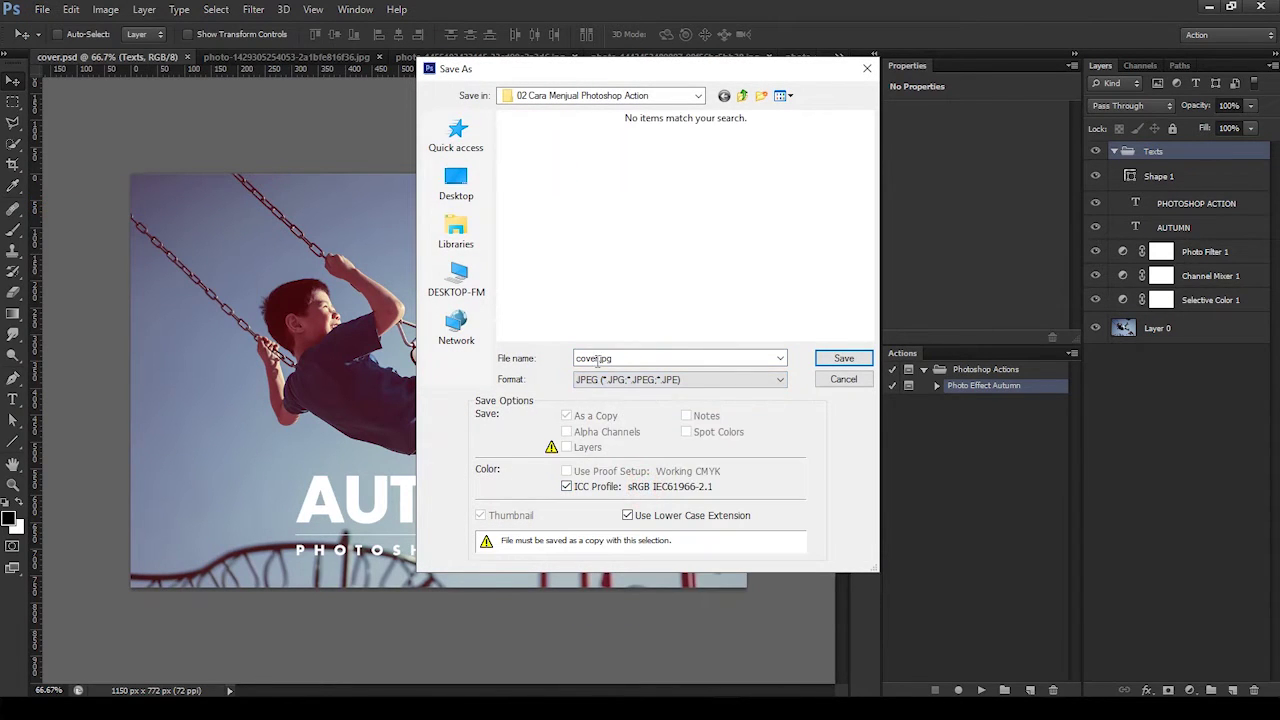
{"action": "left_click", "coordinate": [848, 357]}
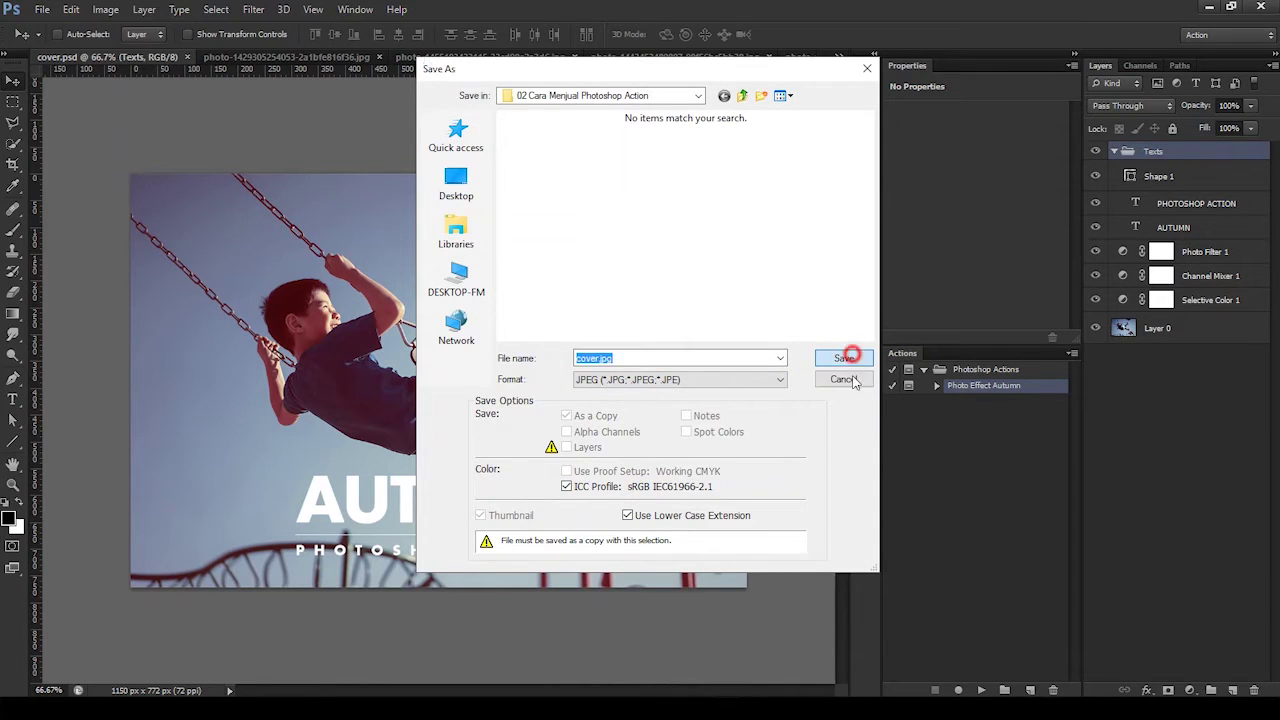
{"action": "left_click", "coordinate": [734, 180]}
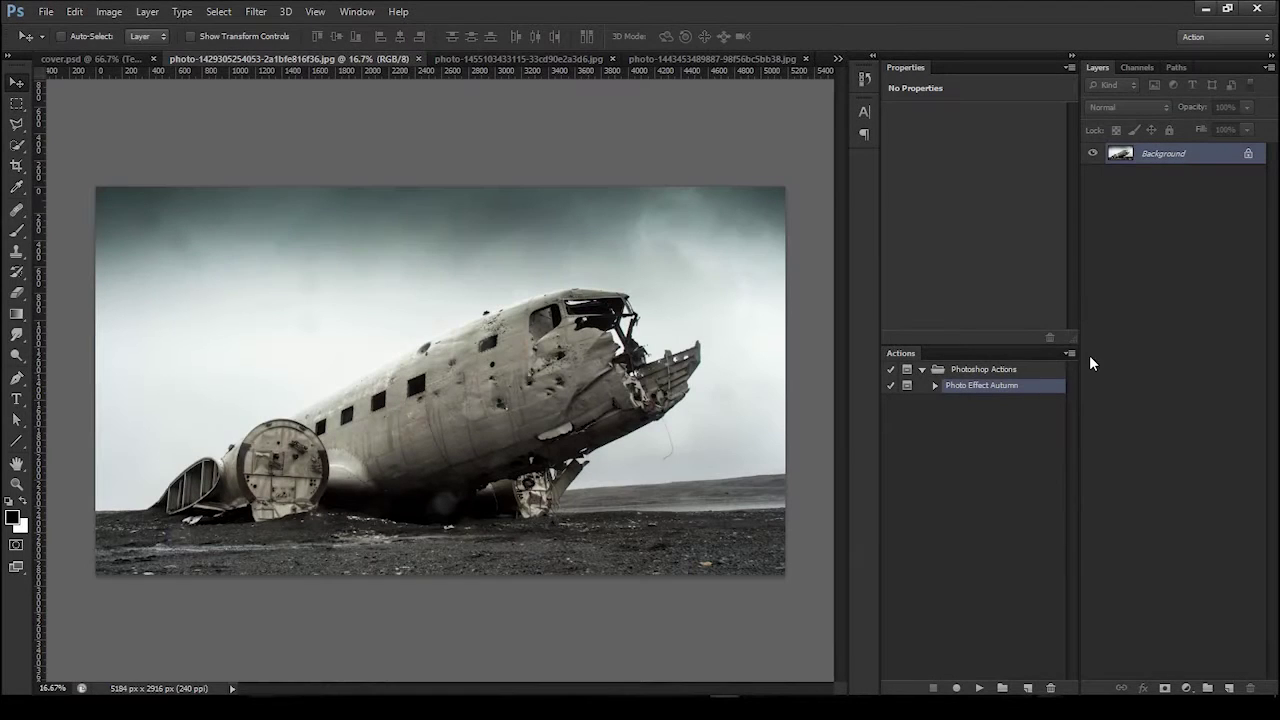
{"action": "left_click", "coordinate": [1071, 354]}
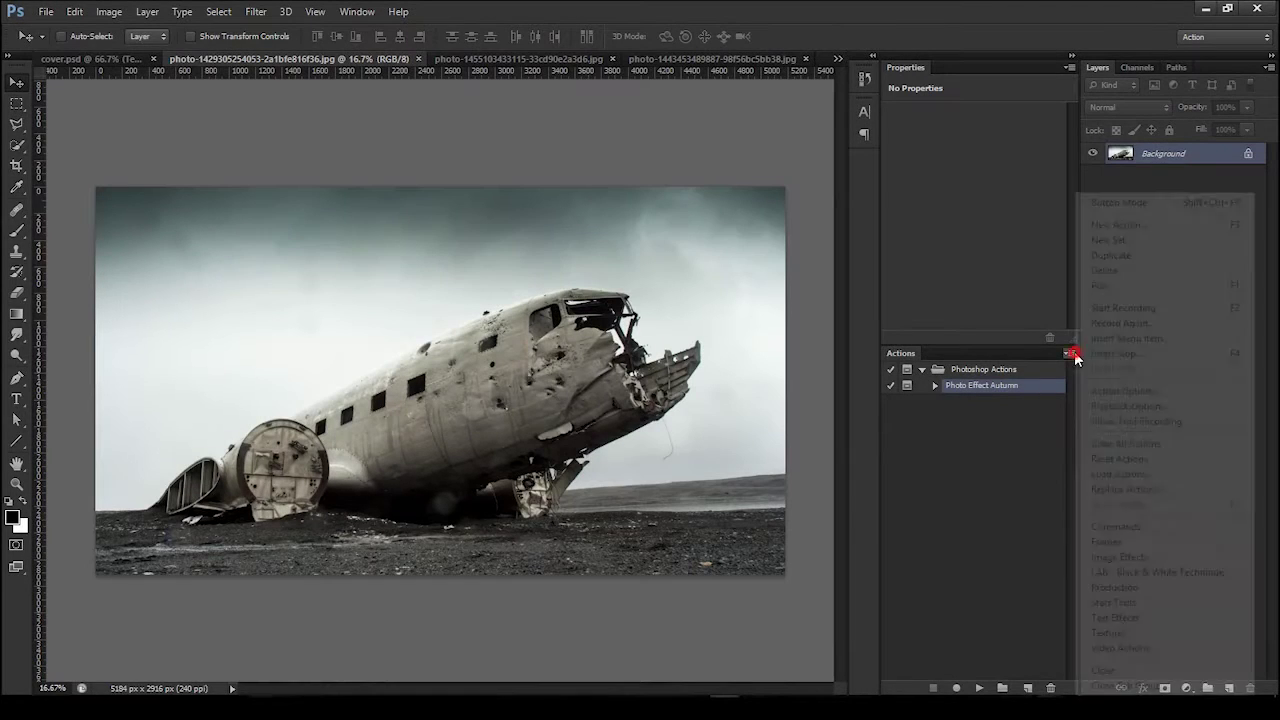
Load the Before After Action InstudeChannel.atn action set, then begin a 1150 x 772 crop.
{"action": "left_click", "coordinate": [1120, 459]}
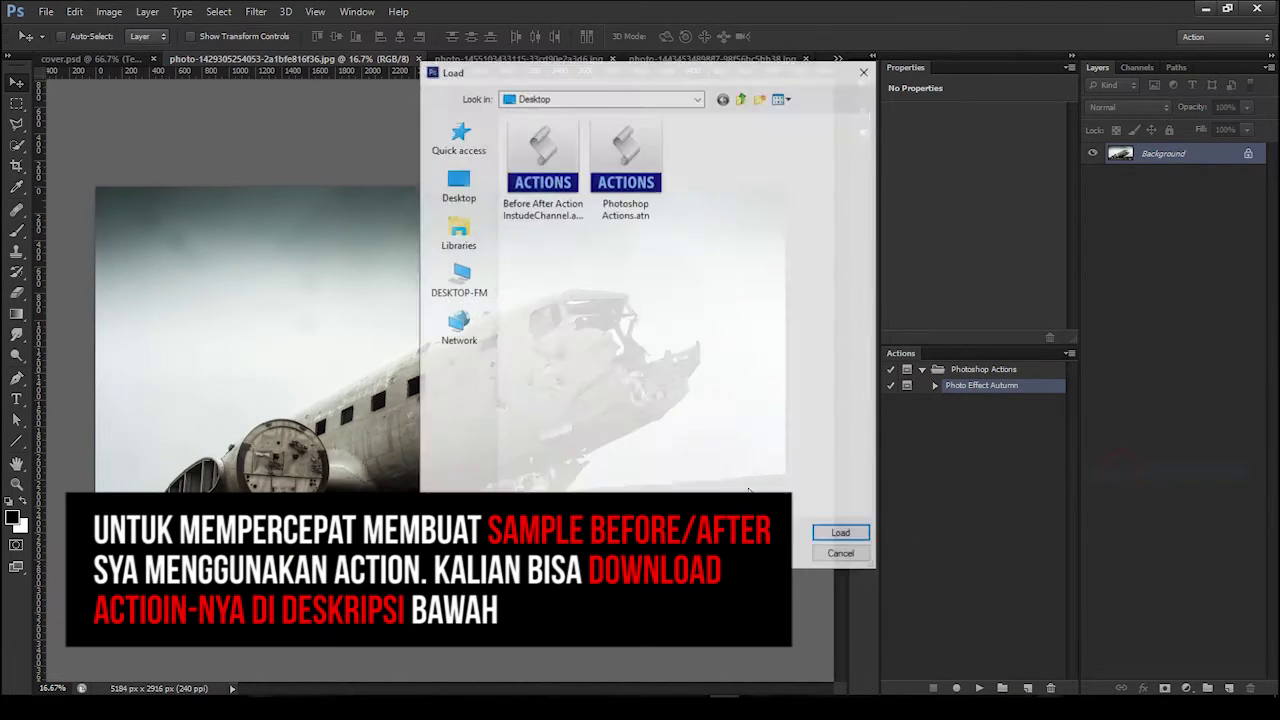
{"action": "left_click", "coordinate": [538, 221]}
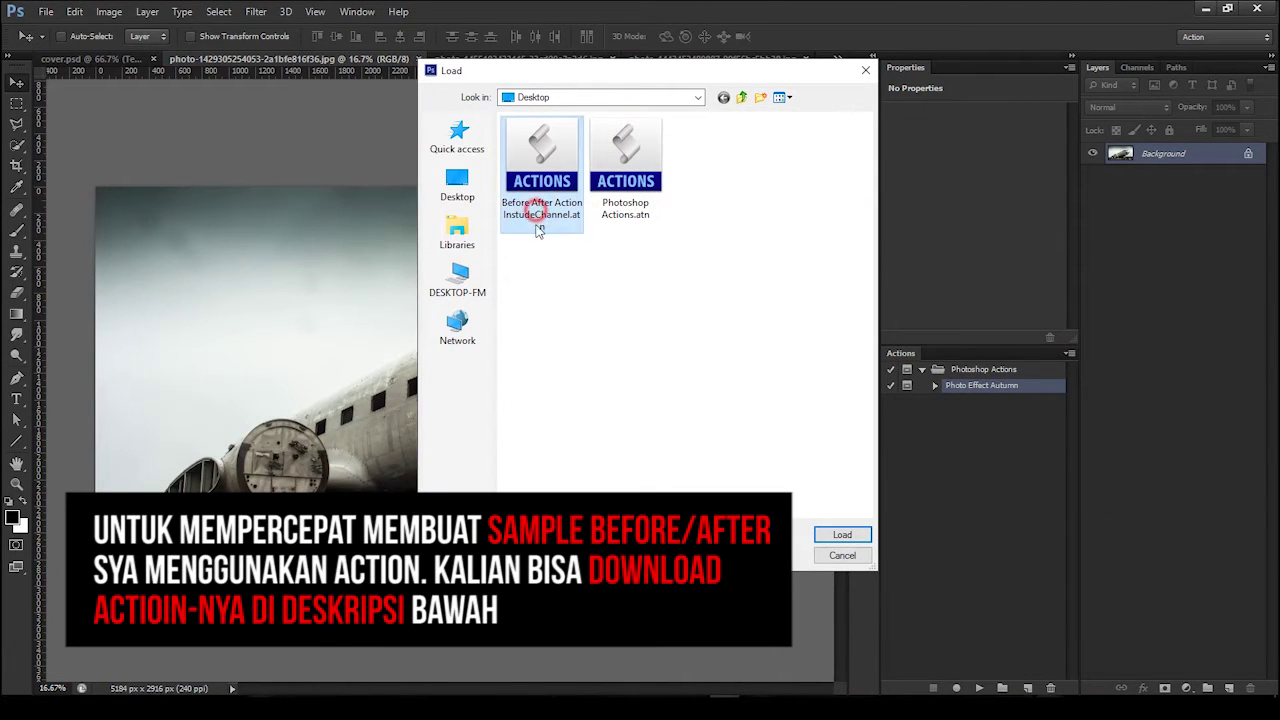
{"action": "left_click", "coordinate": [836, 535]}
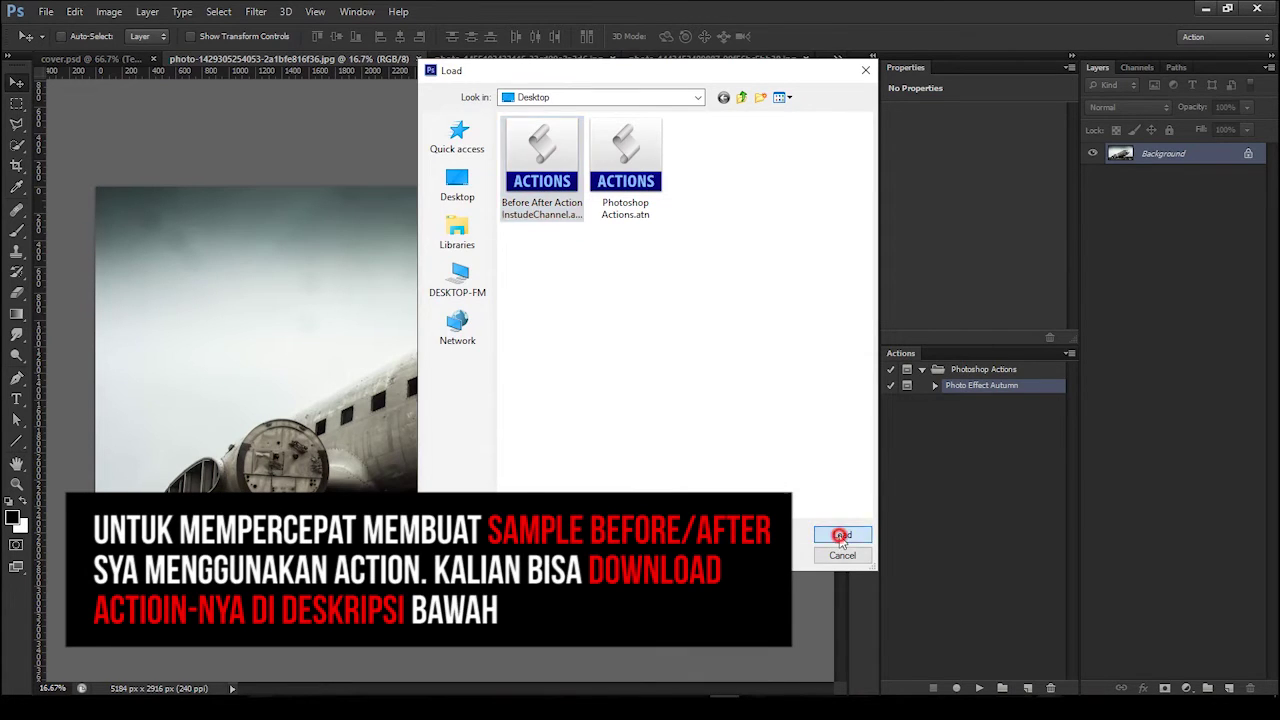
{"action": "left_click", "coordinate": [16, 166]}
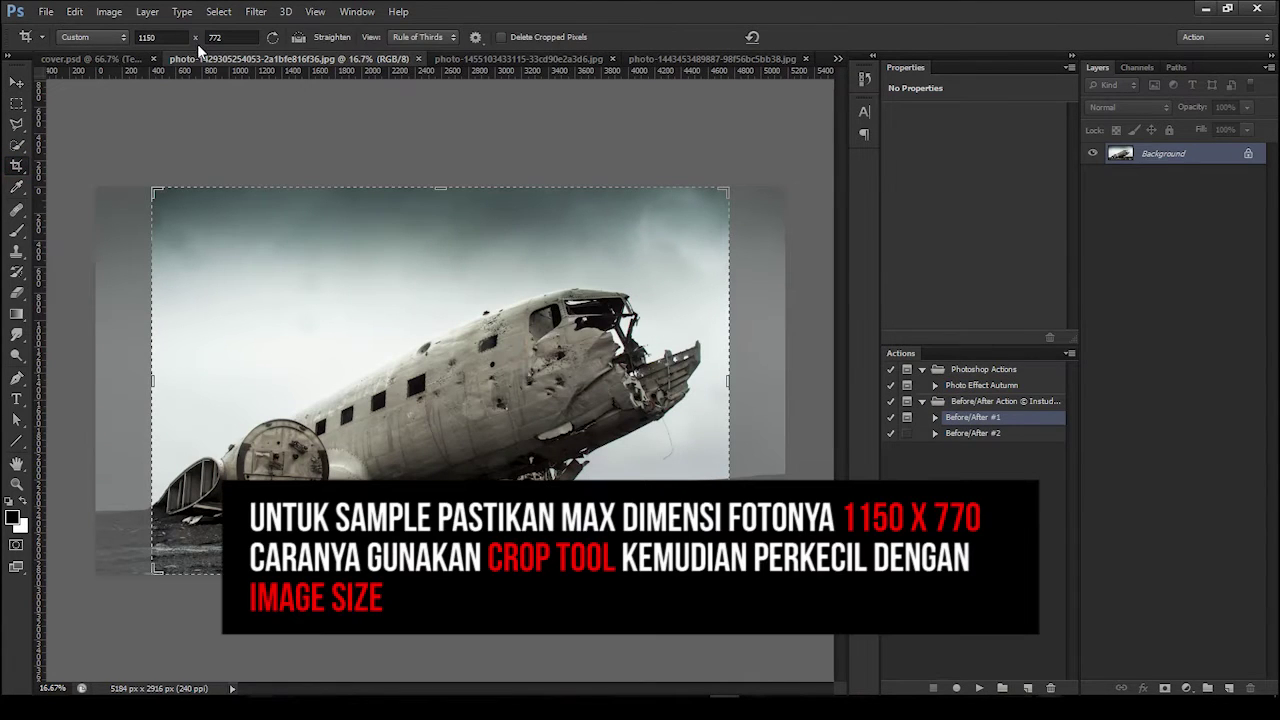
Commit the airplane crop and resize the photo to 1150 px wide at 72 ppi.
{"action": "left_click_drag", "start_coordinate": [390, 403], "coordinate": [398, 400]}
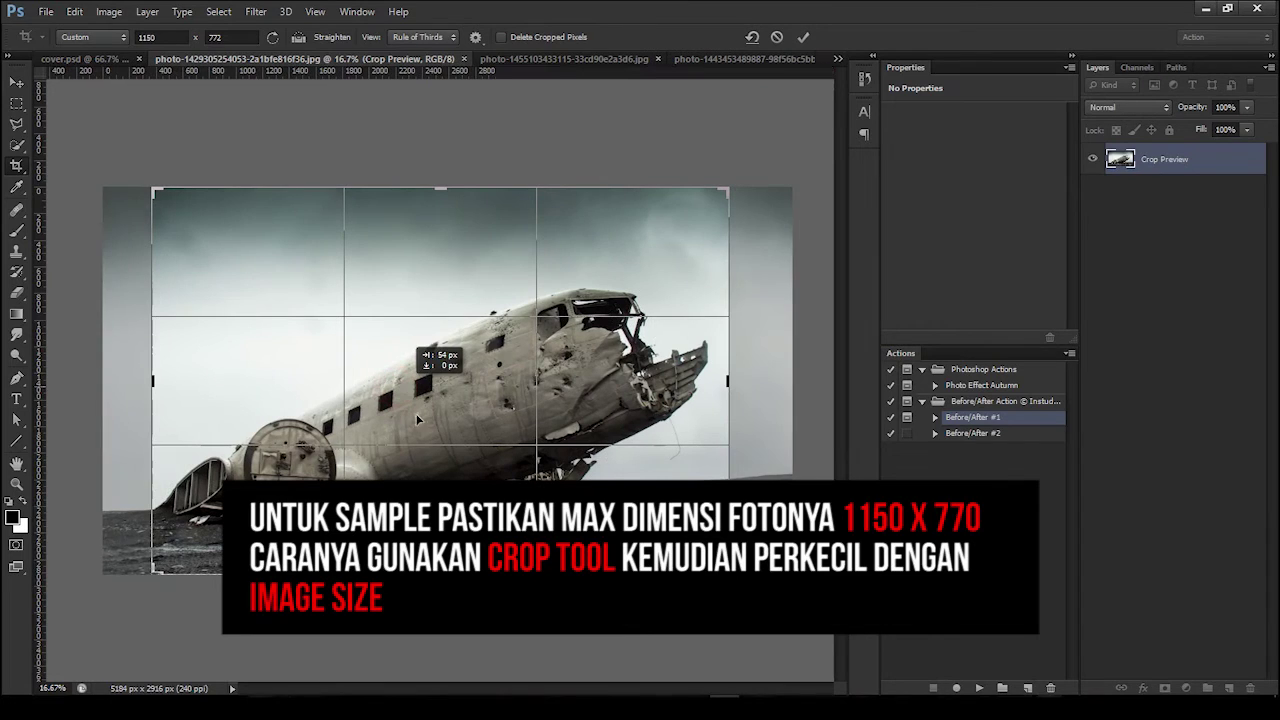
{"action": "left_click", "coordinate": [802, 37]}
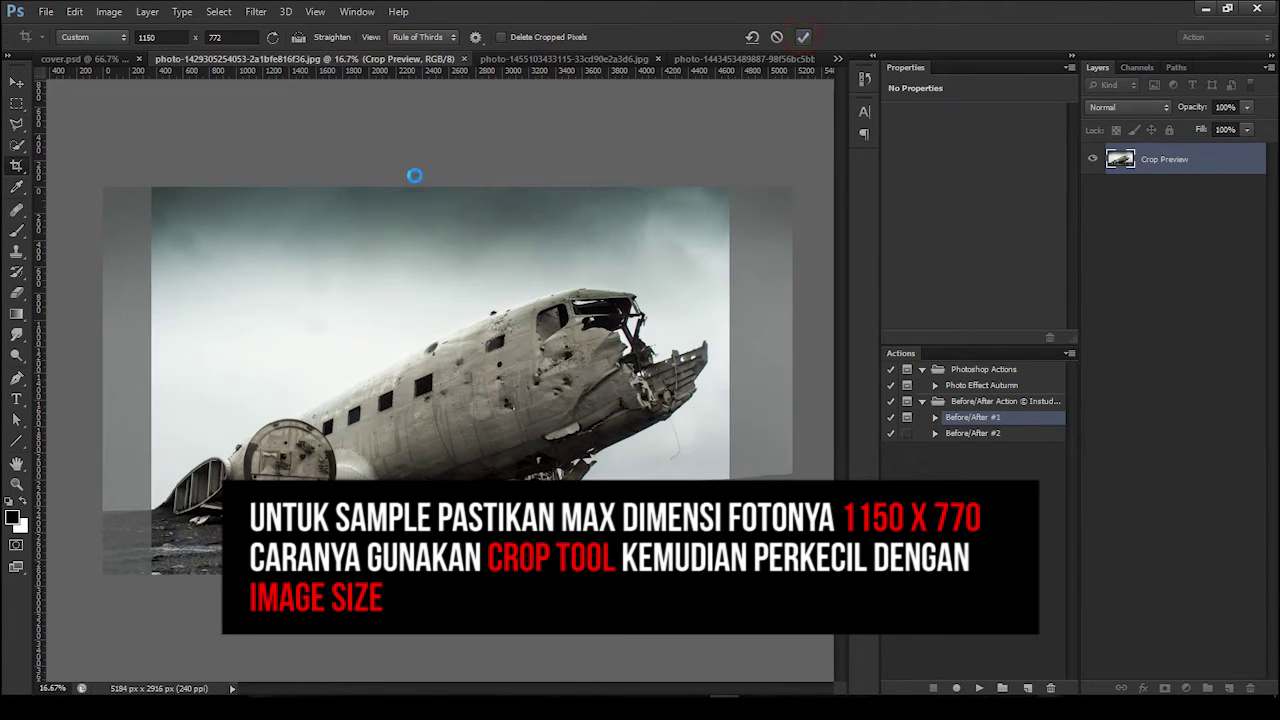
{"action": "left_click", "coordinate": [107, 12]}
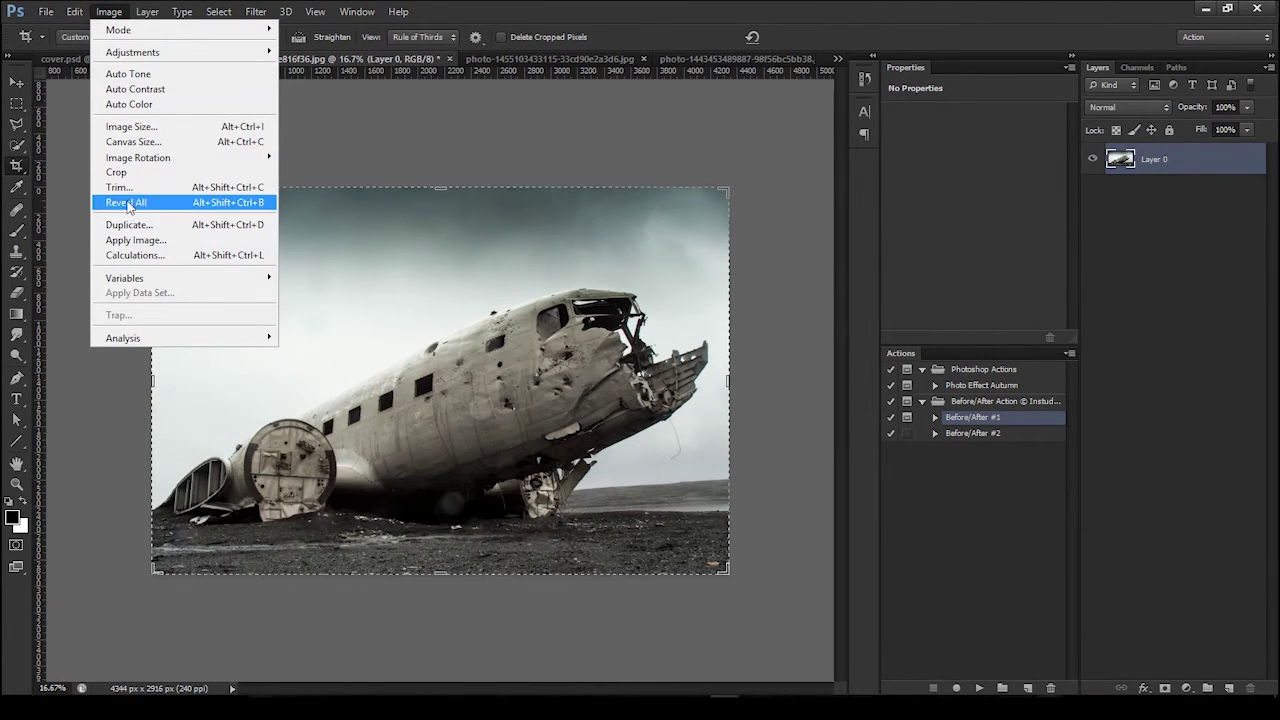
{"action": "left_click", "coordinate": [128, 126]}
{"action": "double_click", "coordinate": [574, 316]}
{"action": "type", "text": "72"}
{"action": "double_click", "coordinate": [567, 189]}
{"action": "type", "text": "1150"}
{"action": "left_click", "coordinate": [775, 173]}
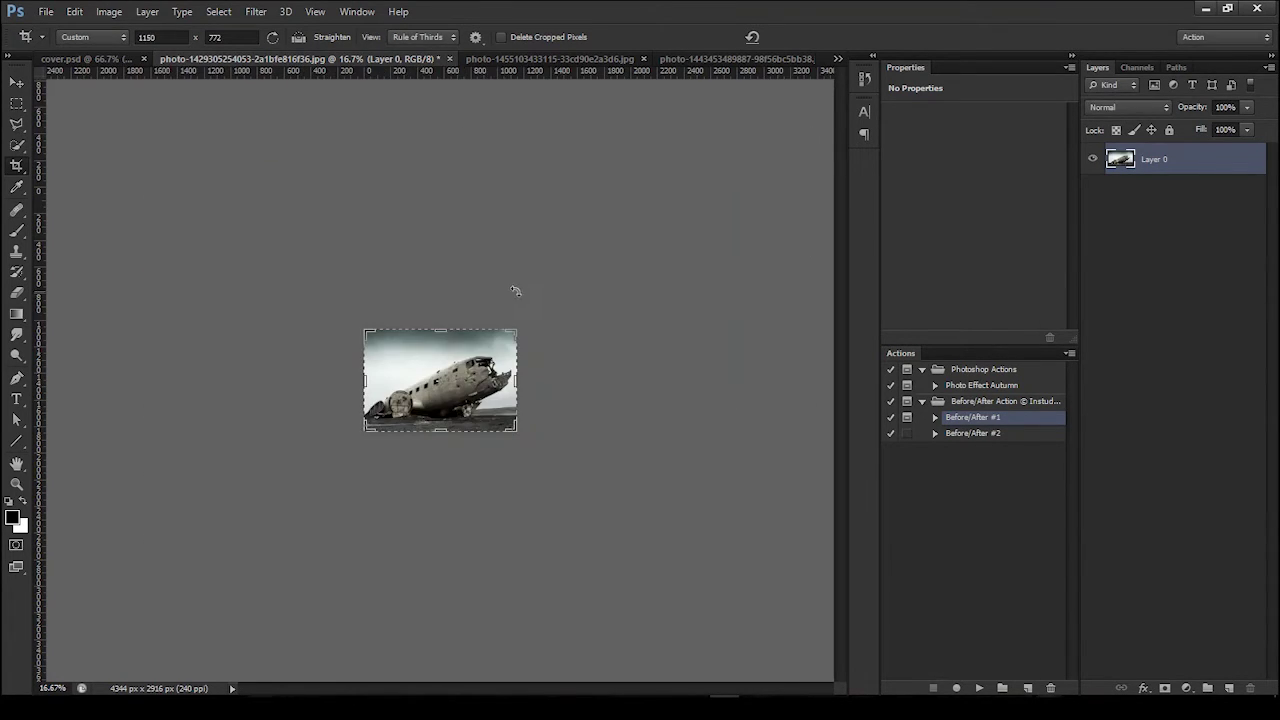
Fit the resized photo in the window, return to the Move tool, and select Photo Effect Autumn.
{"action": "key", "text": "ctrl+1"}
{"action": "key", "text": "ctrl+minus"}
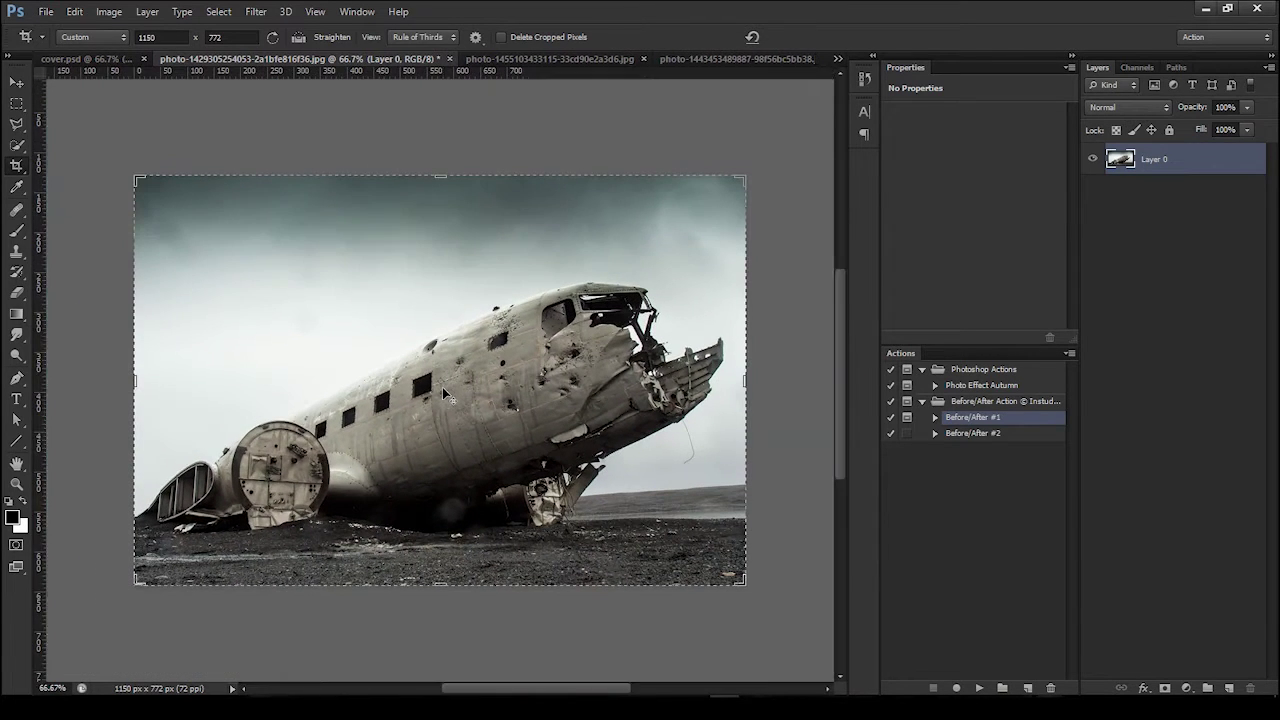
{"action": "key", "text": "v"}
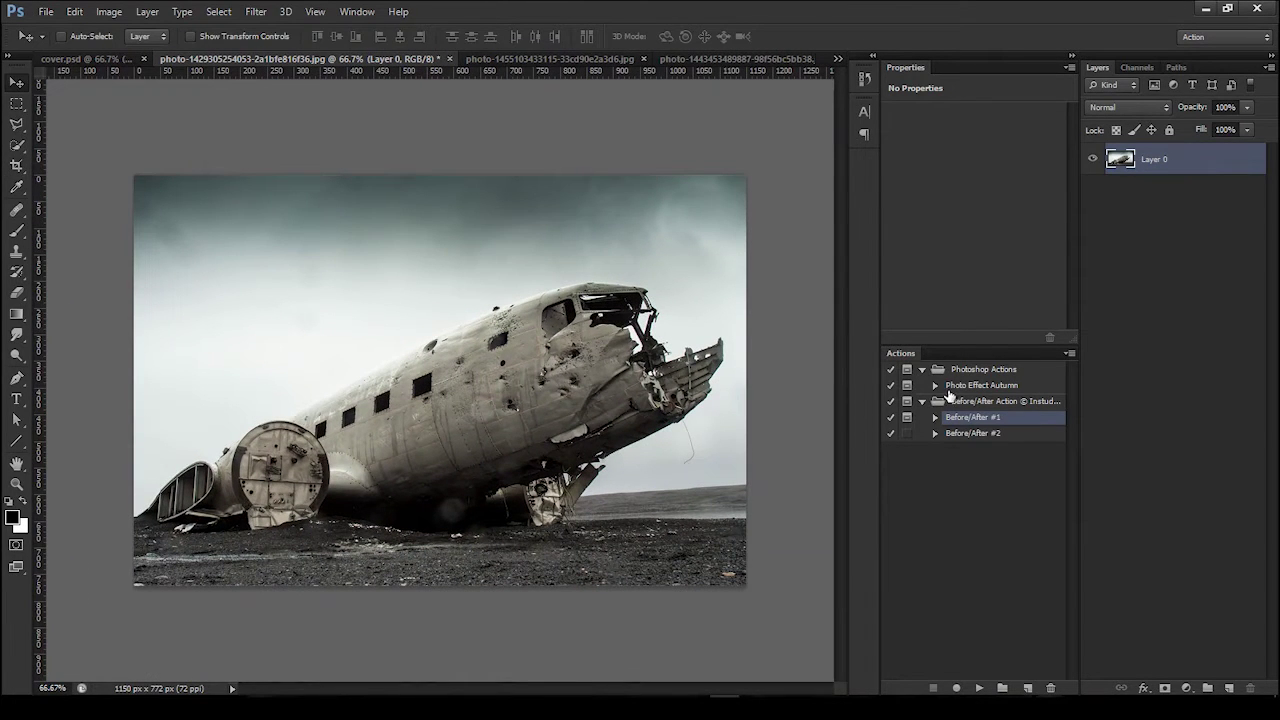
{"action": "left_click", "coordinate": [965, 385]}
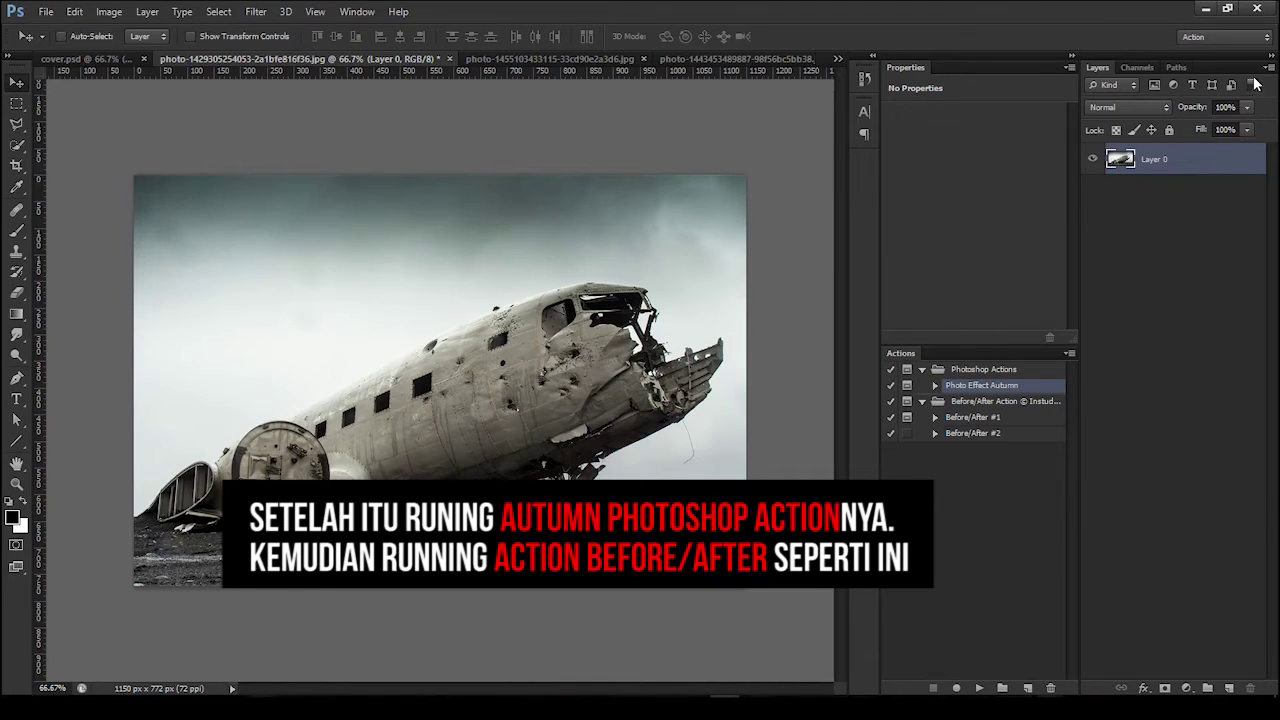
Flatten the airplane photo and apply the Photo Effect Autumn action.
{"action": "left_click", "coordinate": [1268, 67]}
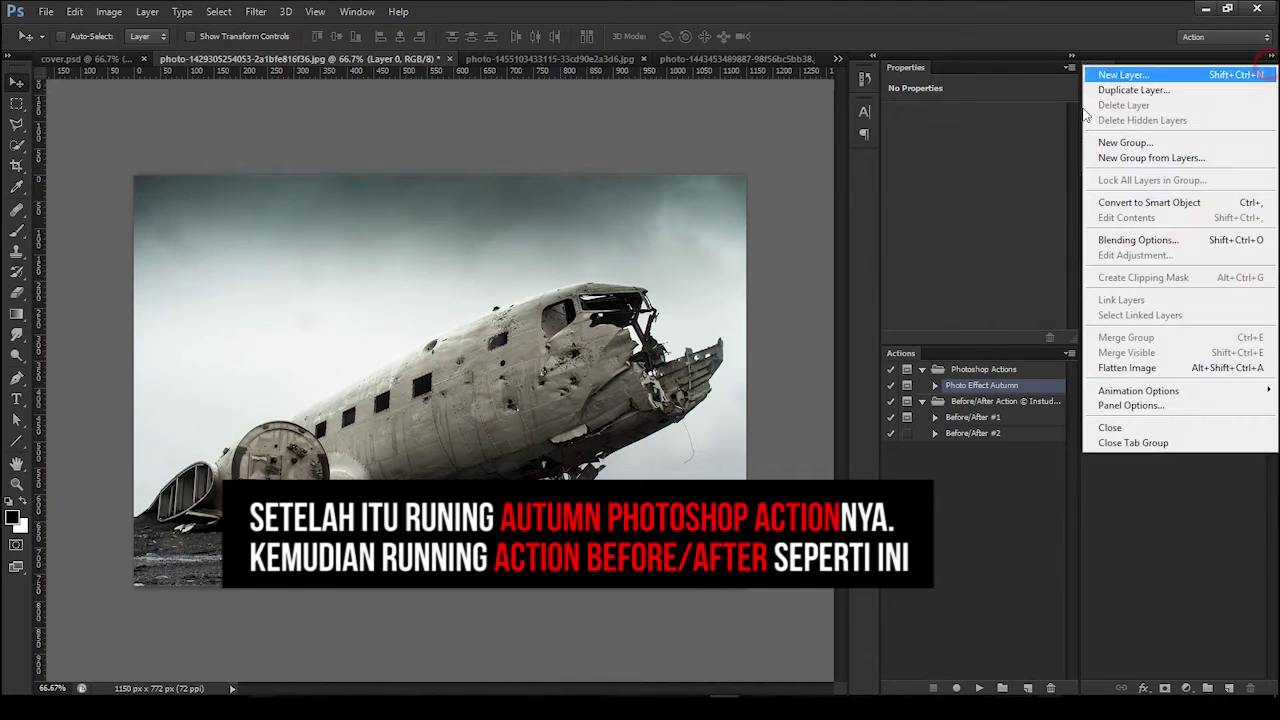
{"action": "left_click", "coordinate": [1133, 375]}
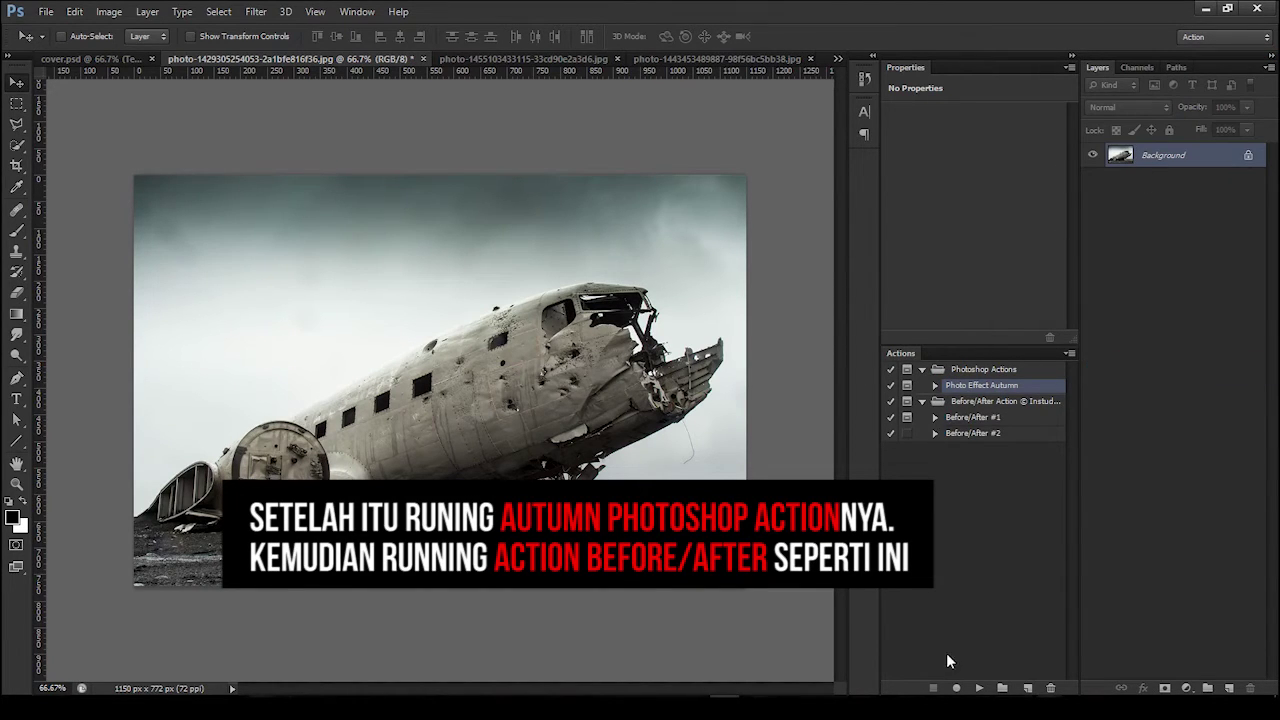
{"action": "left_click", "coordinate": [977, 689]}
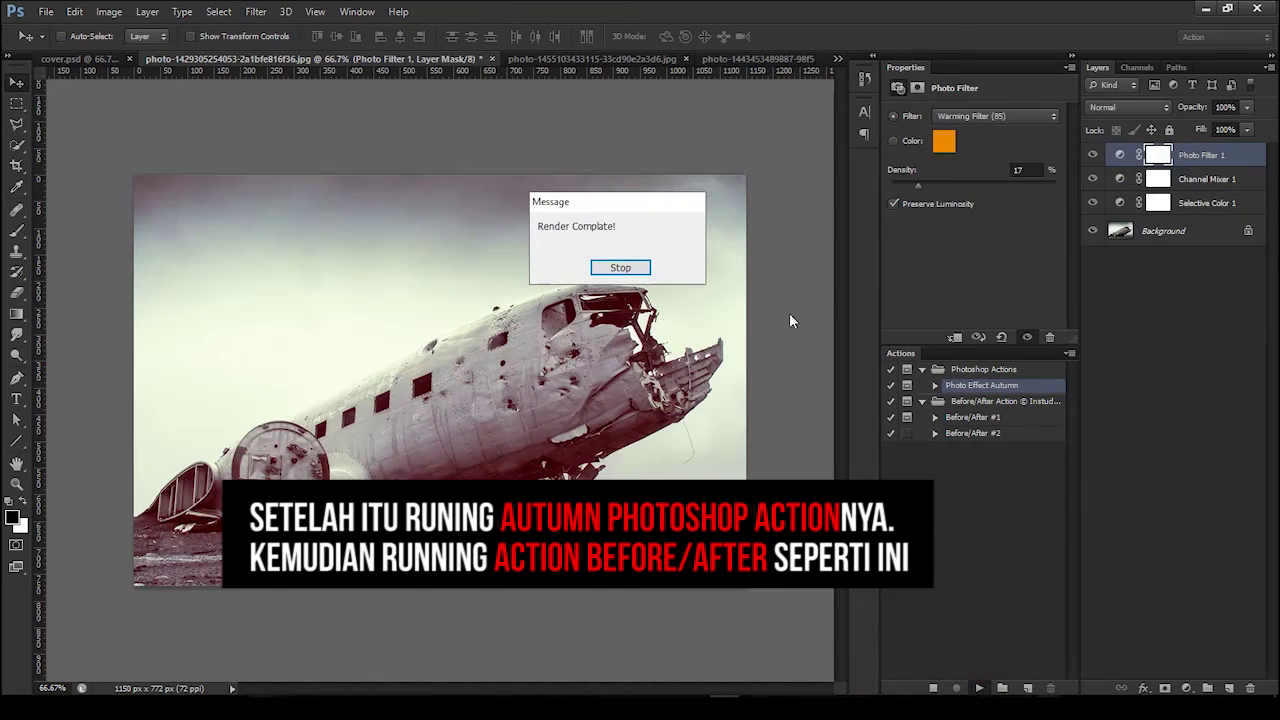
{"action": "left_click", "coordinate": [622, 268]}
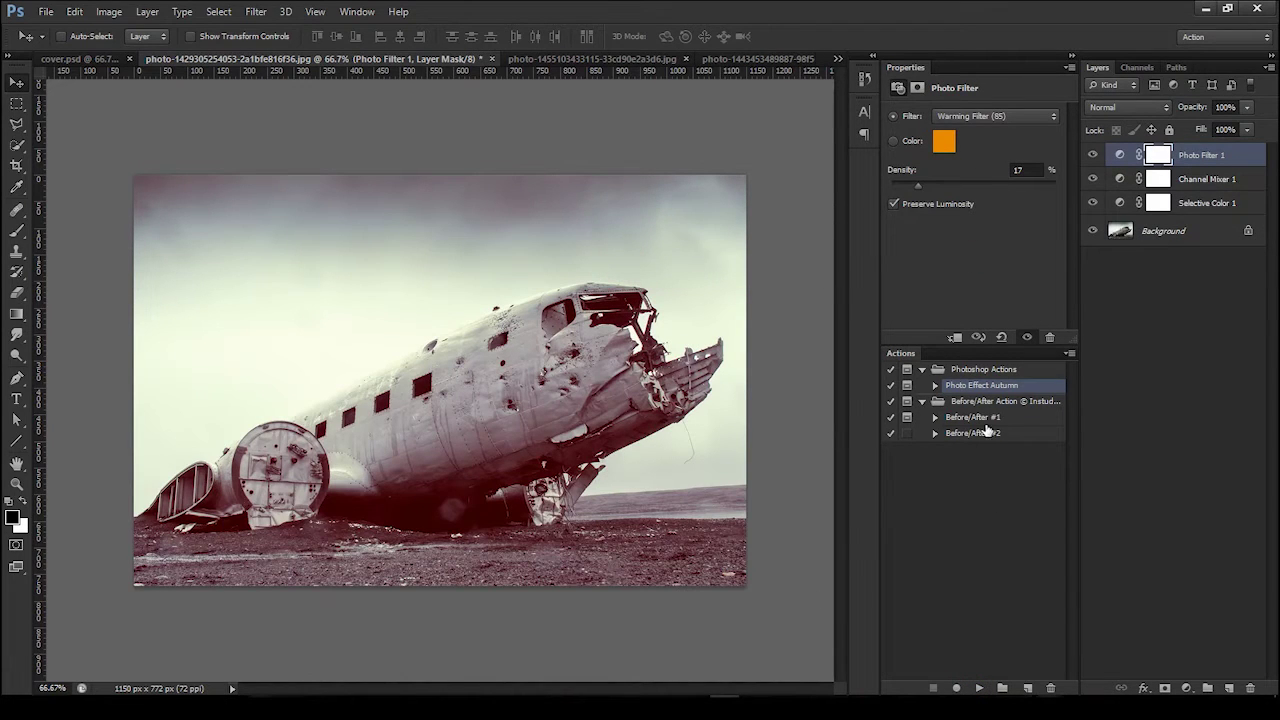
Run the Before/After #1 action to create the split comparison.
{"action": "left_click", "coordinate": [986, 419]}
{"action": "left_click", "coordinate": [979, 689]}
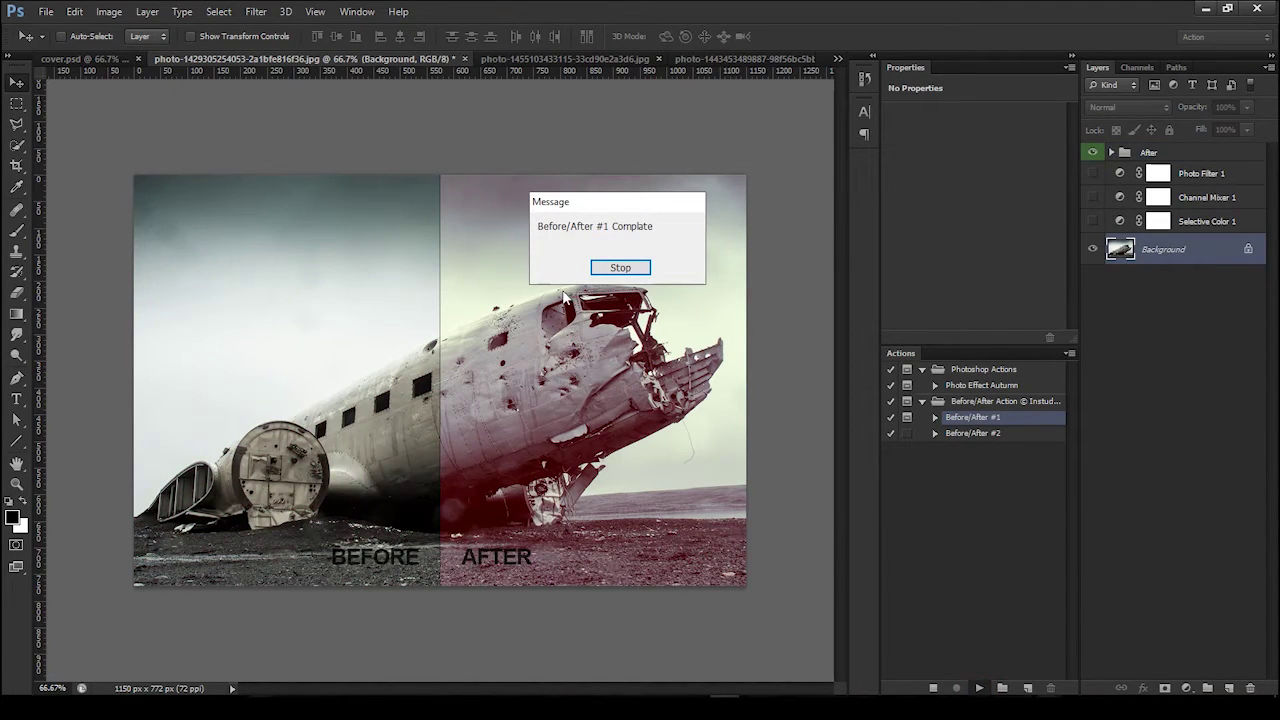
{"action": "left_click", "coordinate": [600, 271]}
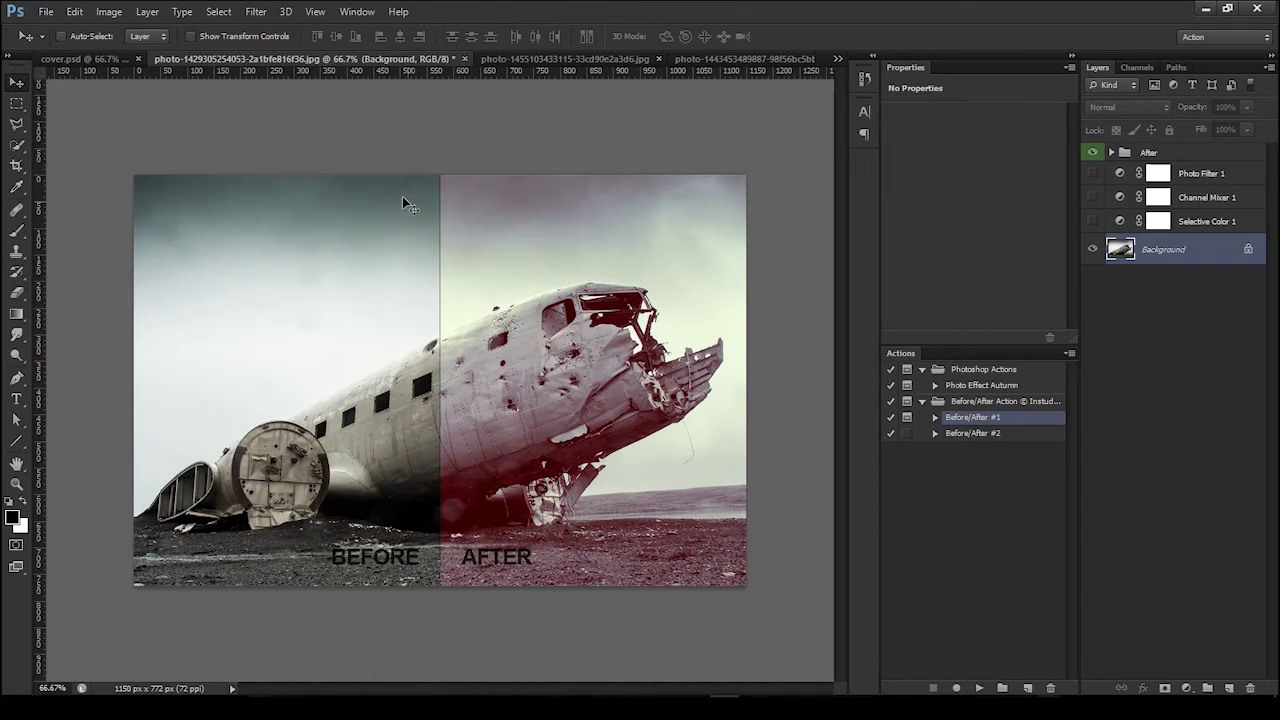
Save the comparison as sample_1.jpg at maximum JPEG quality, then bring up the camera-man photo.
{"action": "left_click", "coordinate": [46, 12]}
{"action": "left_click", "coordinate": [83, 203]}
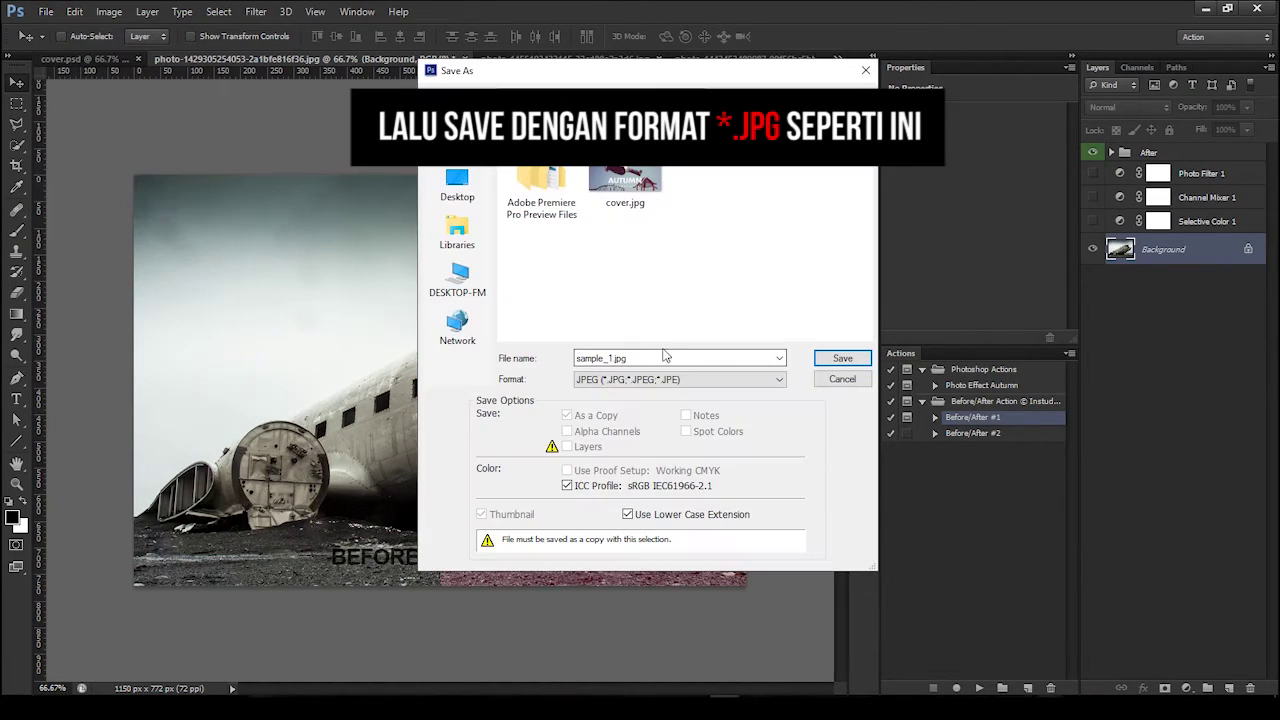
{"action": "left_click", "coordinate": [842, 359]}
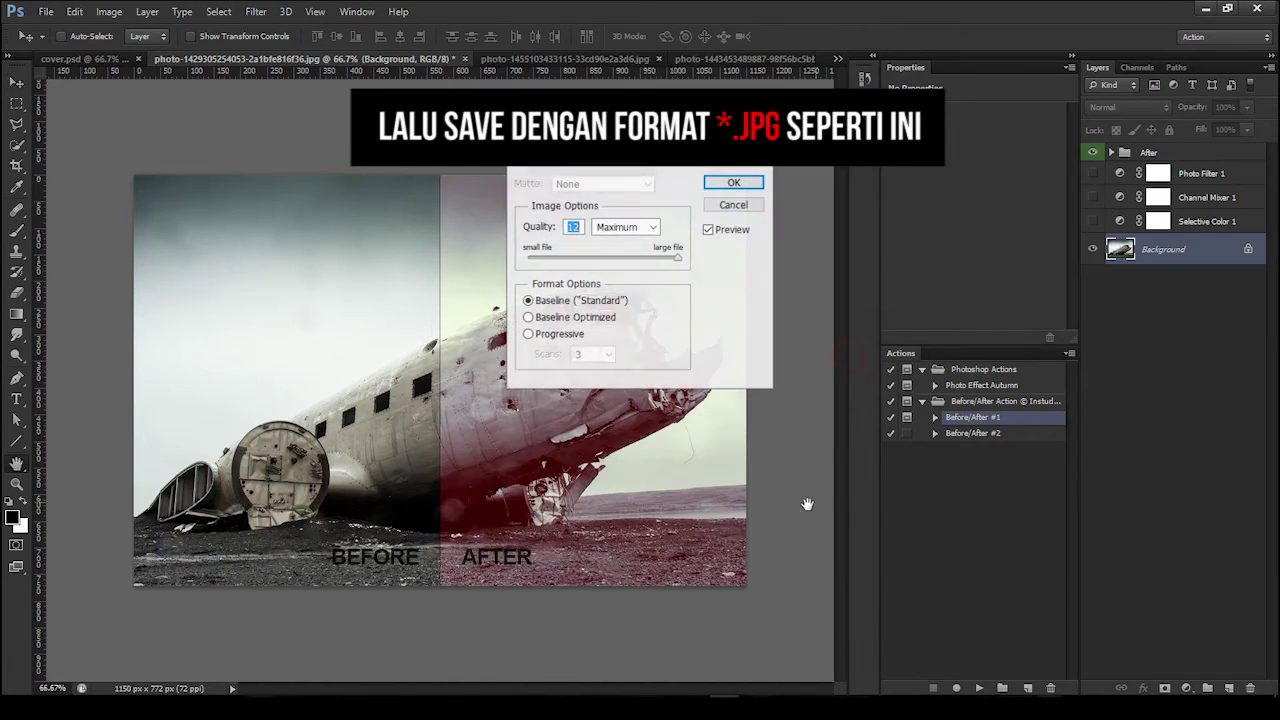
{"action": "left_click", "coordinate": [736, 185]}
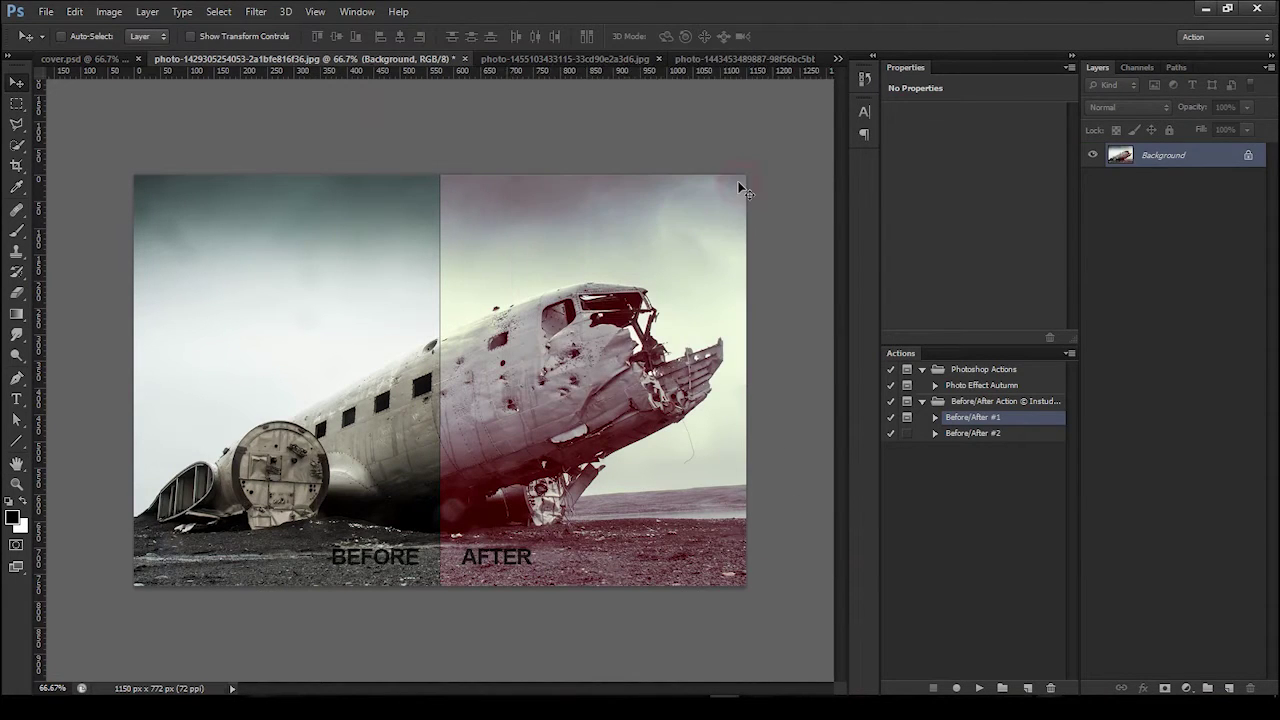
{"action": "left_click", "coordinate": [541, 59]}
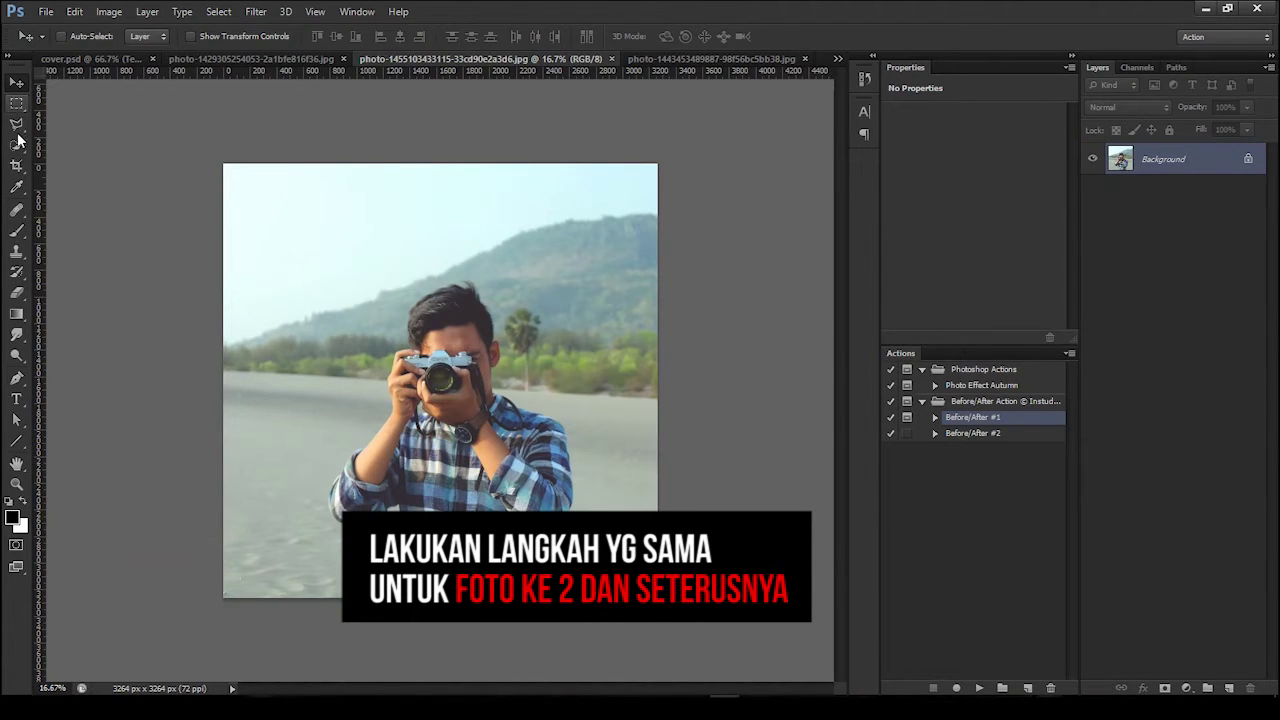
Crop the camera-man photo to 1150 x 772, shifting it so the man is framed.
{"action": "left_click", "coordinate": [16, 165]}
{"action": "left_click_drag", "start_coordinate": [483, 342], "coordinate": [477, 352]}
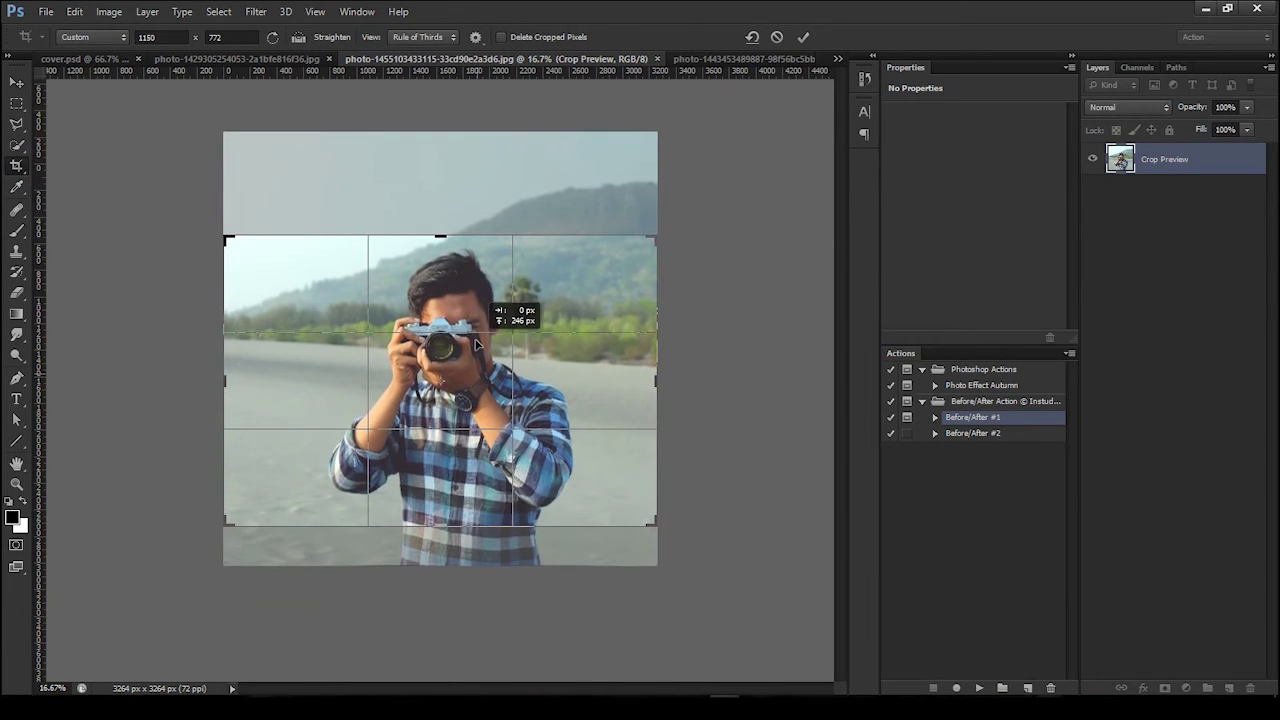
{"action": "left_click_drag", "start_coordinate": [477, 352], "coordinate": [462, 407]}
{"action": "left_click", "coordinate": [804, 37]}
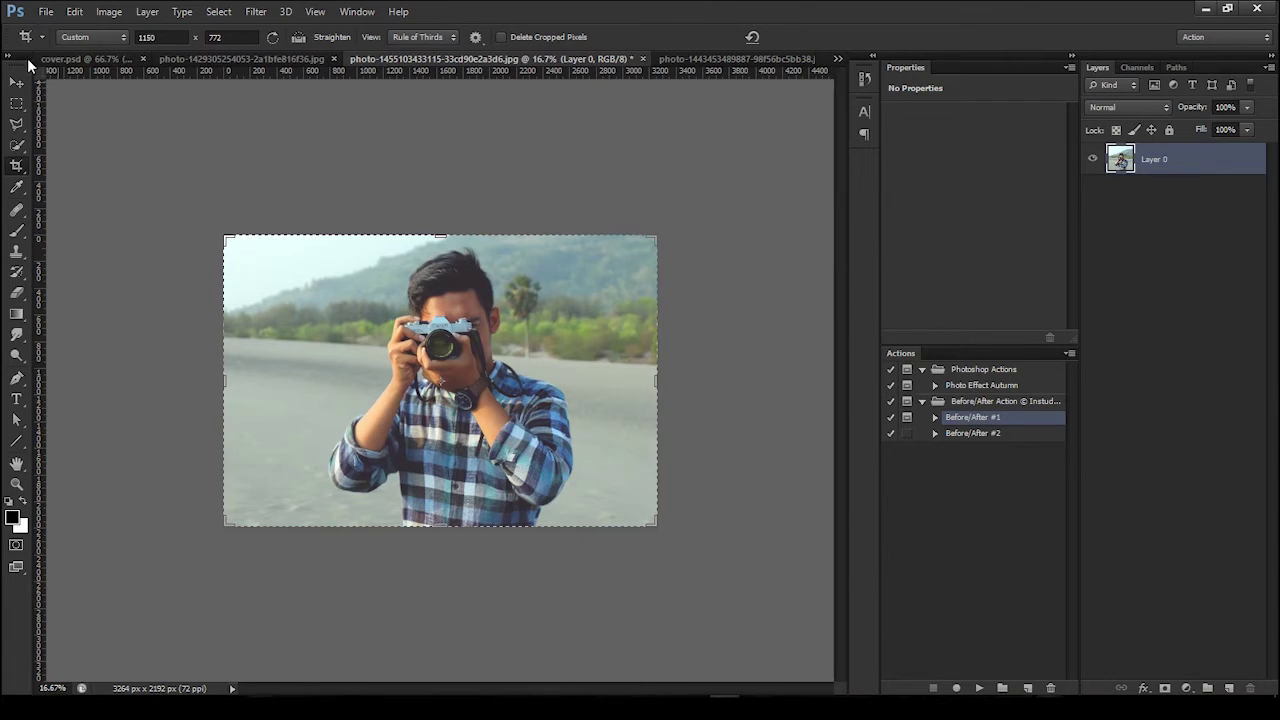
Resize the photo to 1150 x 772 px and fit it to the window with the Move tool.
{"action": "left_click", "coordinate": [108, 11]}
{"action": "left_click", "coordinate": [118, 126]}
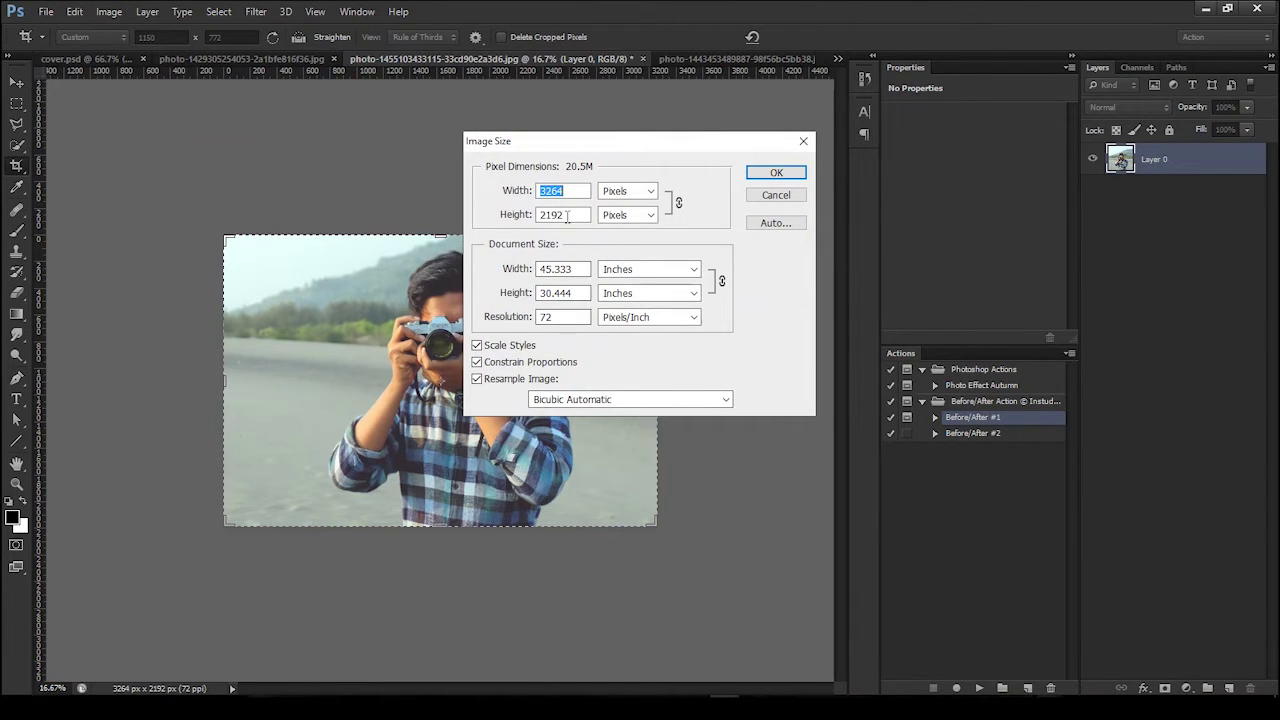
{"action": "type", "text": "1150"}
{"action": "key", "text": "Tab"}
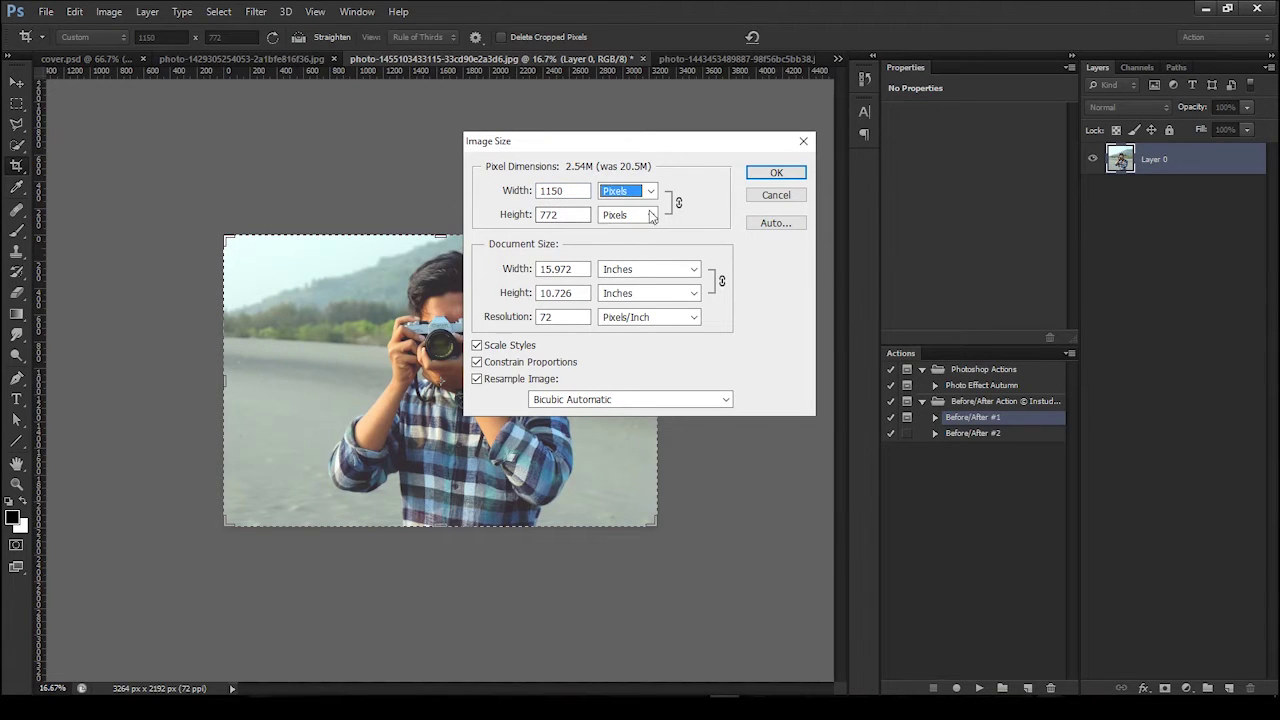
{"action": "left_click", "coordinate": [776, 172]}
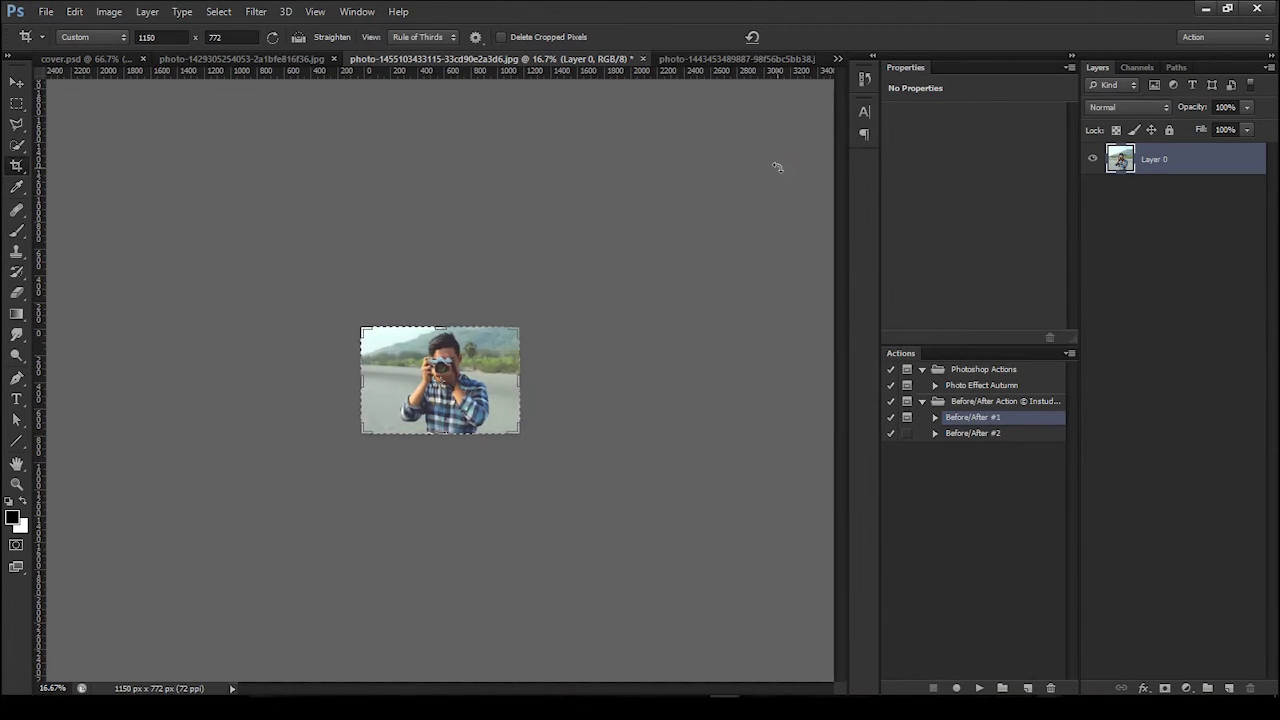
{"action": "key", "text": "ctrl+1"}
{"action": "key", "text": "ctrl+0"}
{"action": "key", "text": "v"}
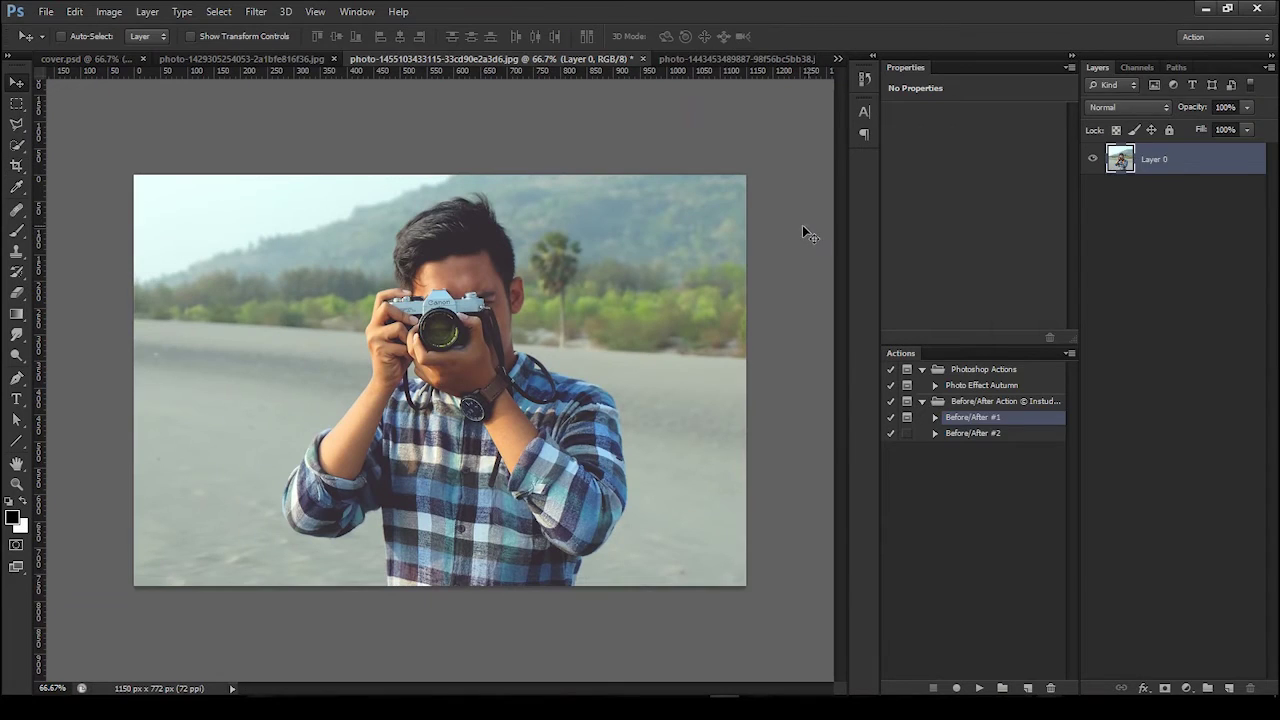
{"action": "left_click", "coordinate": [960, 433]}
Apply Photo Effect Autumn, then Before/After #2, toggling the After group to compare.
{"action": "left_click", "coordinate": [981, 385]}
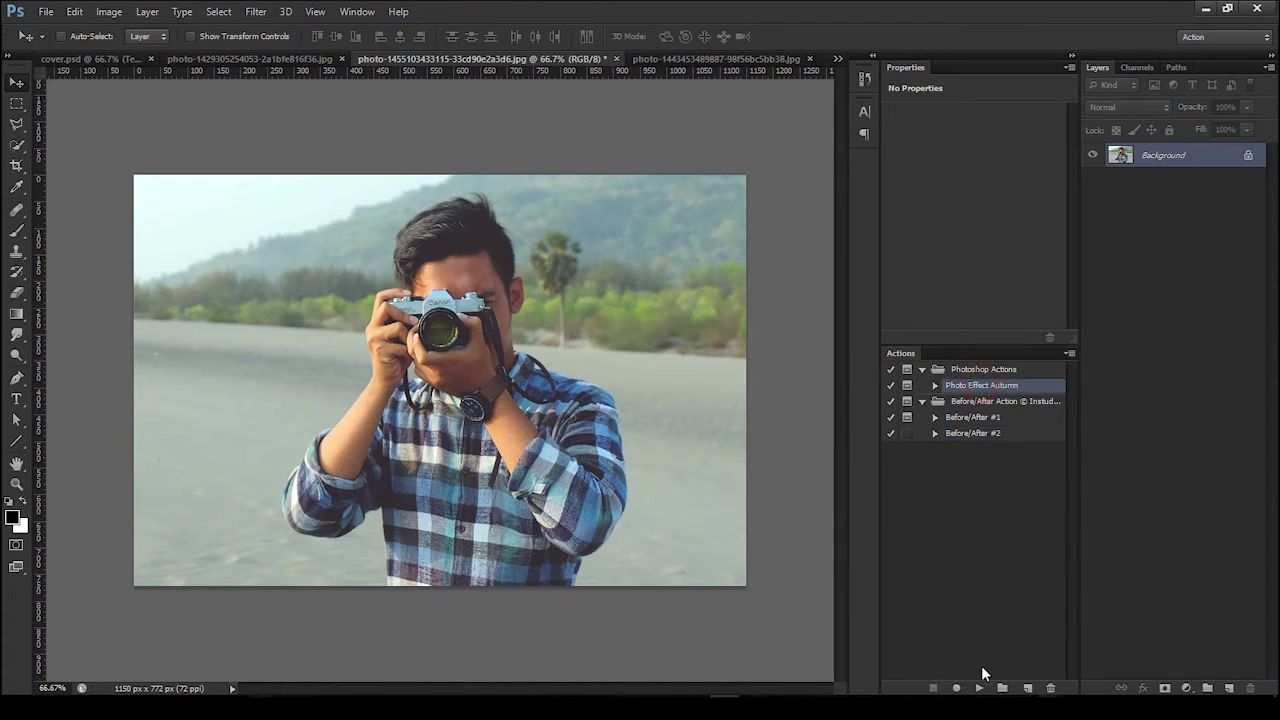
{"action": "left_click", "coordinate": [980, 688]}
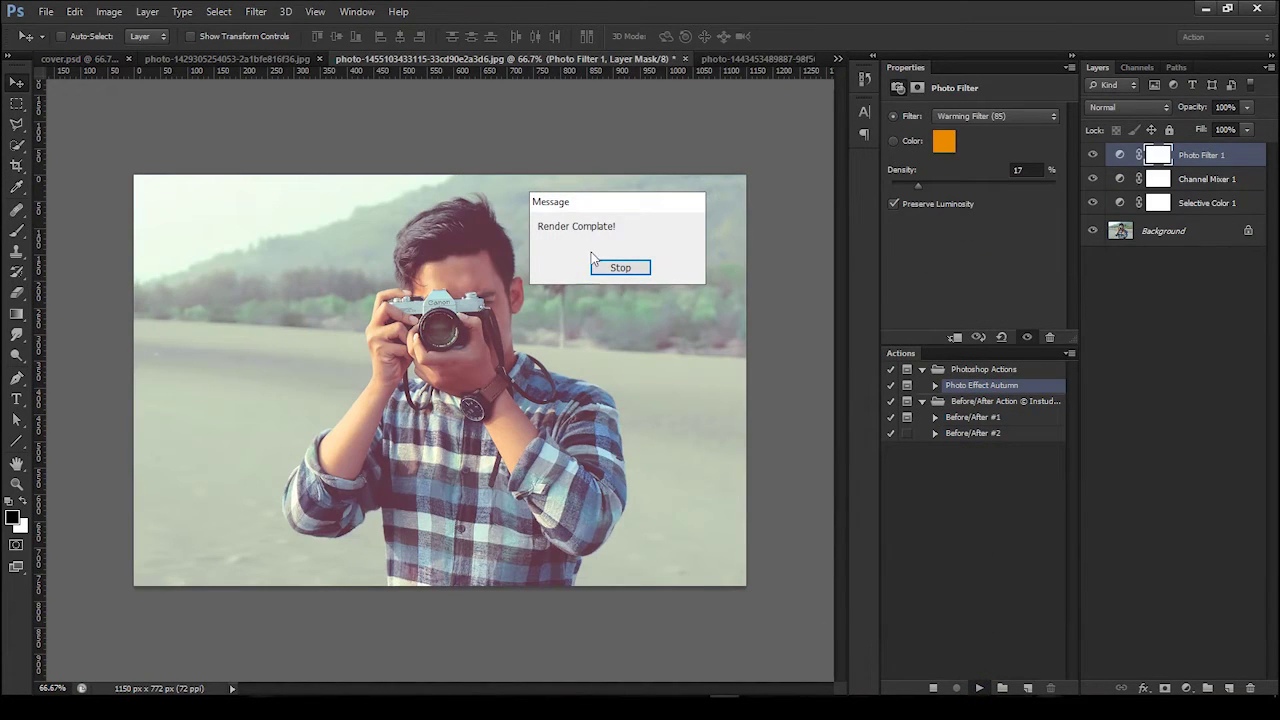
{"action": "left_click", "coordinate": [627, 268]}
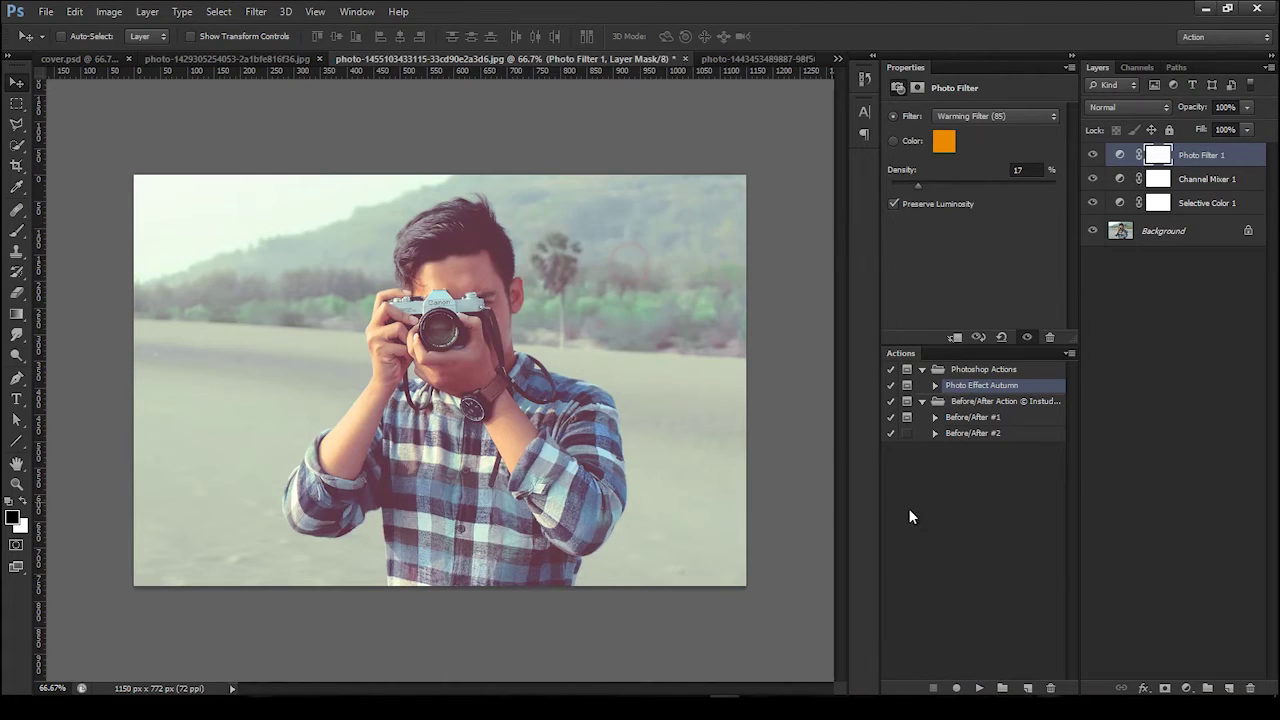
{"action": "left_click", "coordinate": [987, 420]}
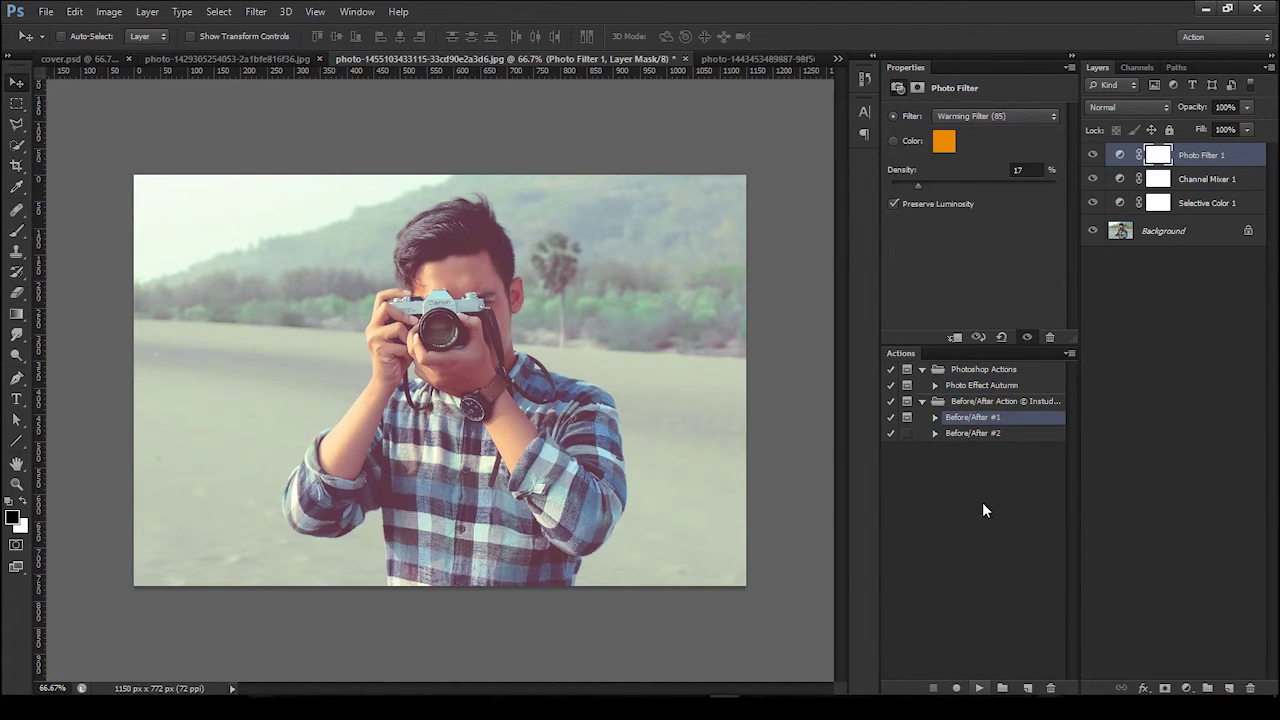
{"action": "left_click", "coordinate": [992, 436]}
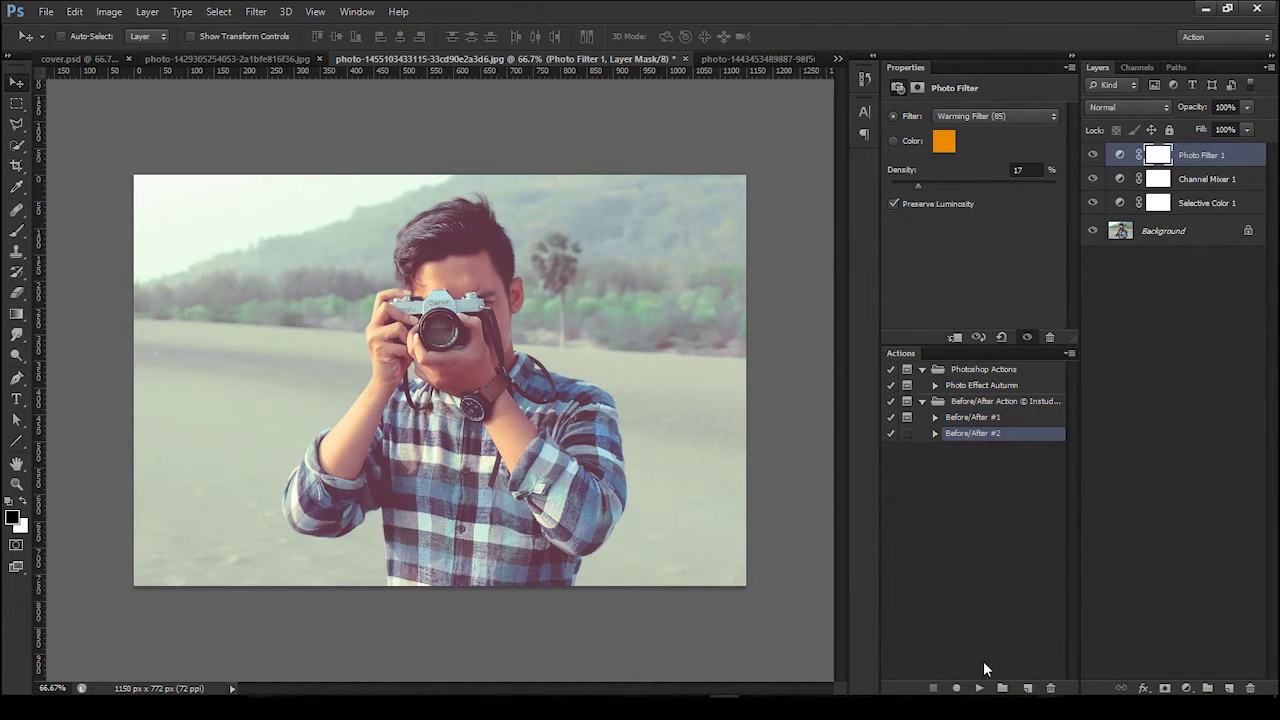
{"action": "left_click", "coordinate": [977, 688]}
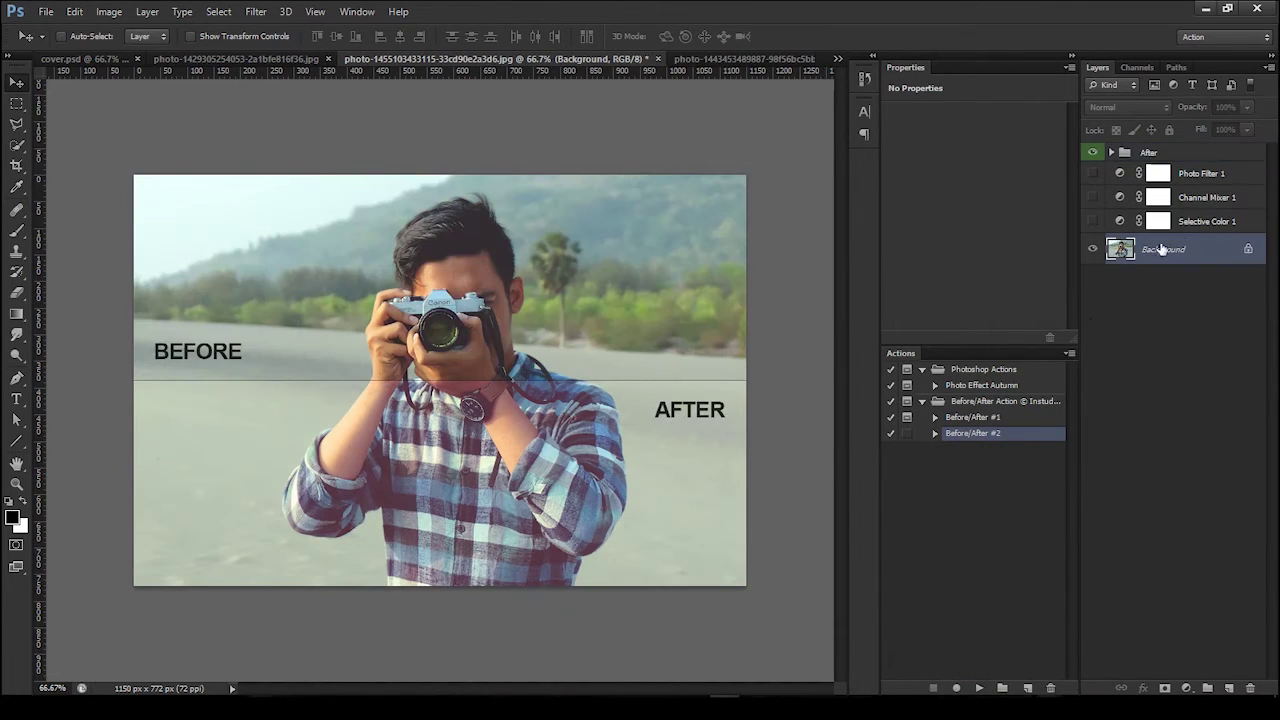
{"action": "left_click", "coordinate": [1092, 153]}
{"action": "left_click", "coordinate": [1092, 153]}
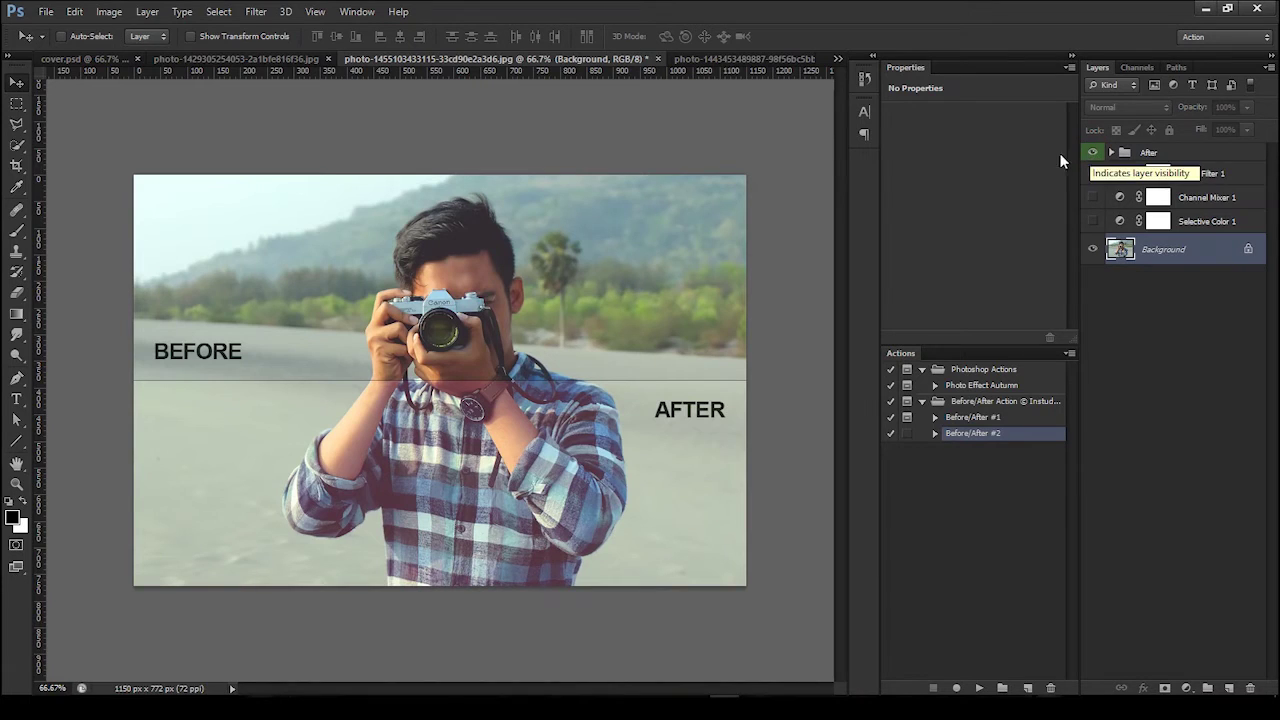
Save the camera photo's comparison as sample_2.jpg with the JPEG quality settings.
{"action": "left_click", "coordinate": [46, 11]}
{"action": "left_click", "coordinate": [100, 204]}
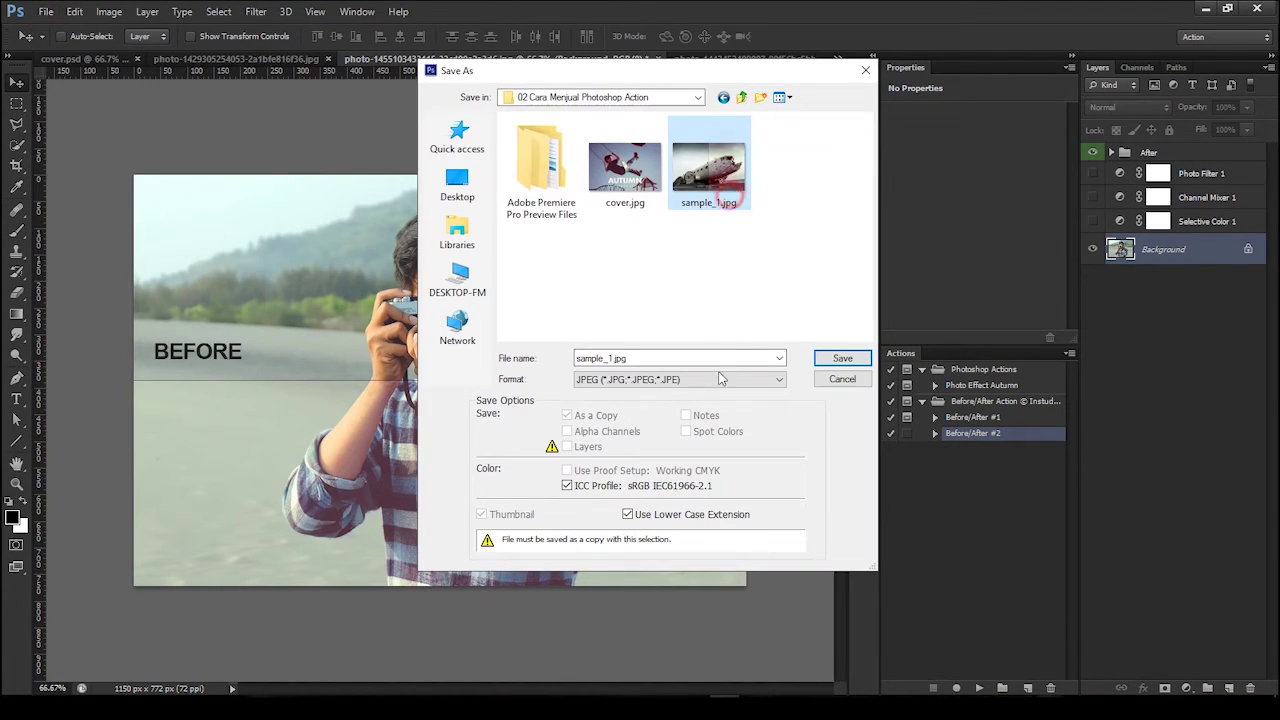
{"action": "double_click", "coordinate": [655, 358]}
{"action": "left_click", "coordinate": [608, 358]}
{"action": "type", "text": "2"}
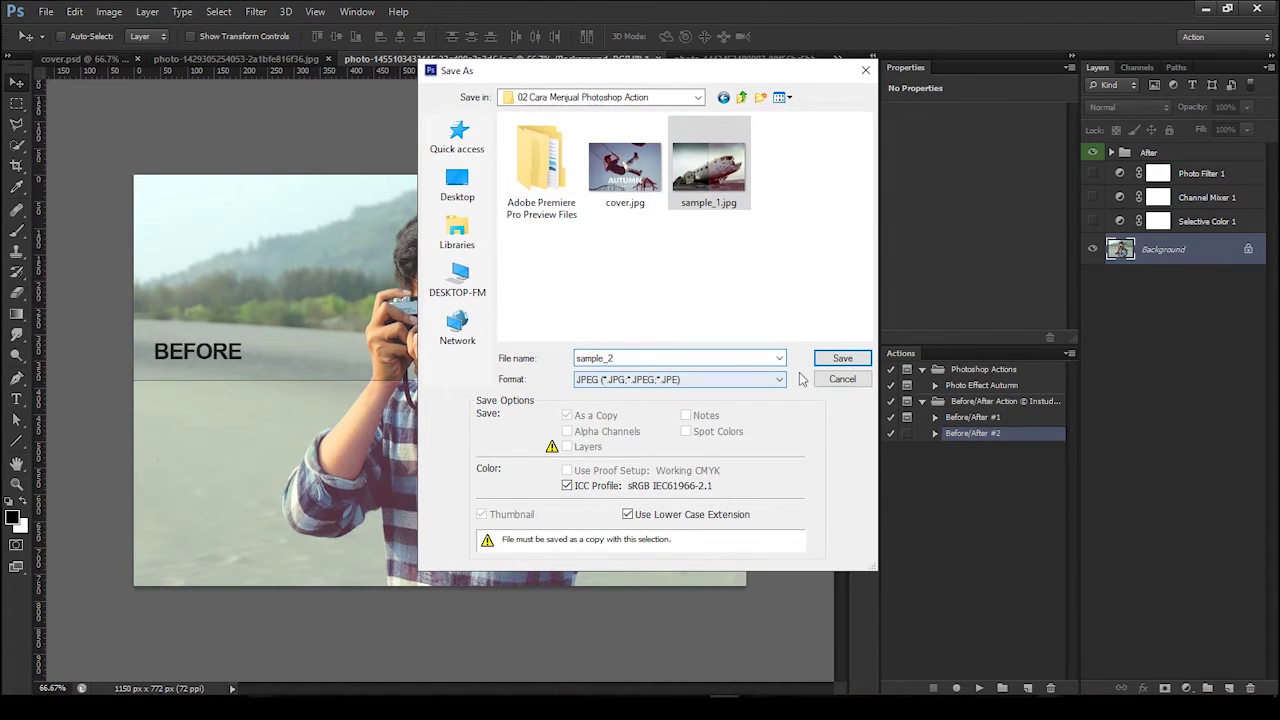
{"action": "left_click", "coordinate": [821, 360]}
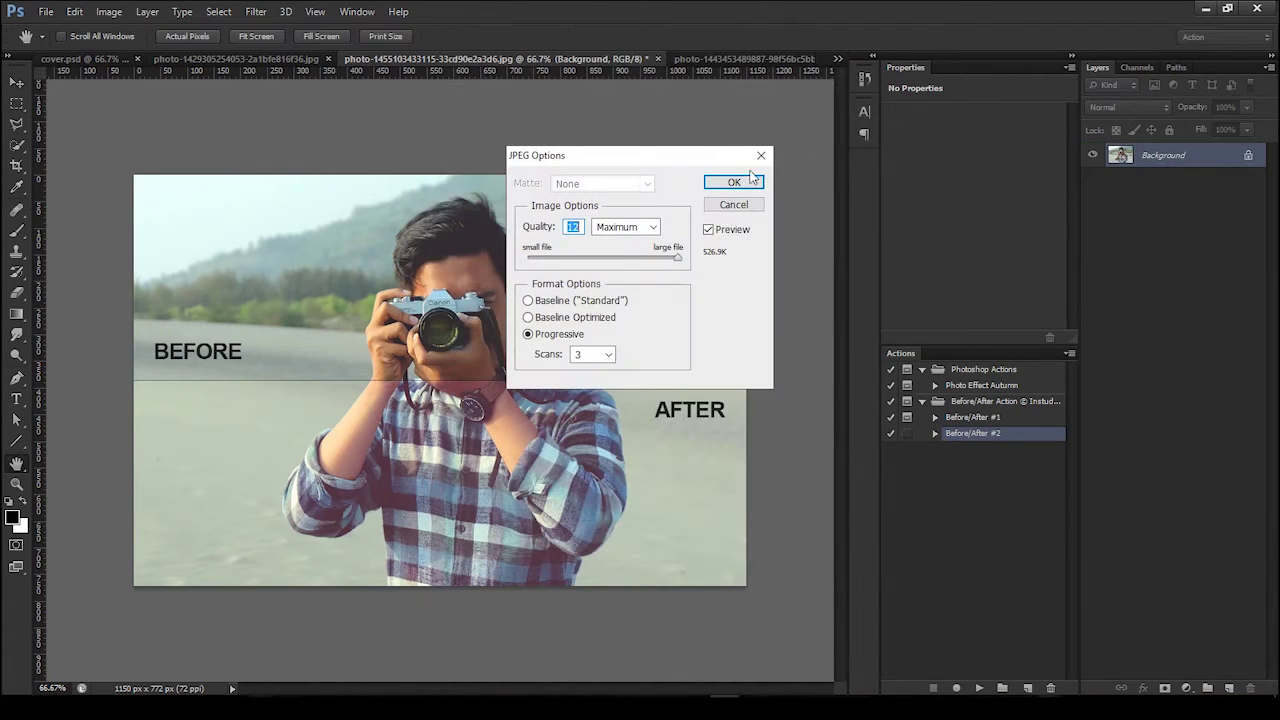
{"action": "left_click", "coordinate": [756, 183]}
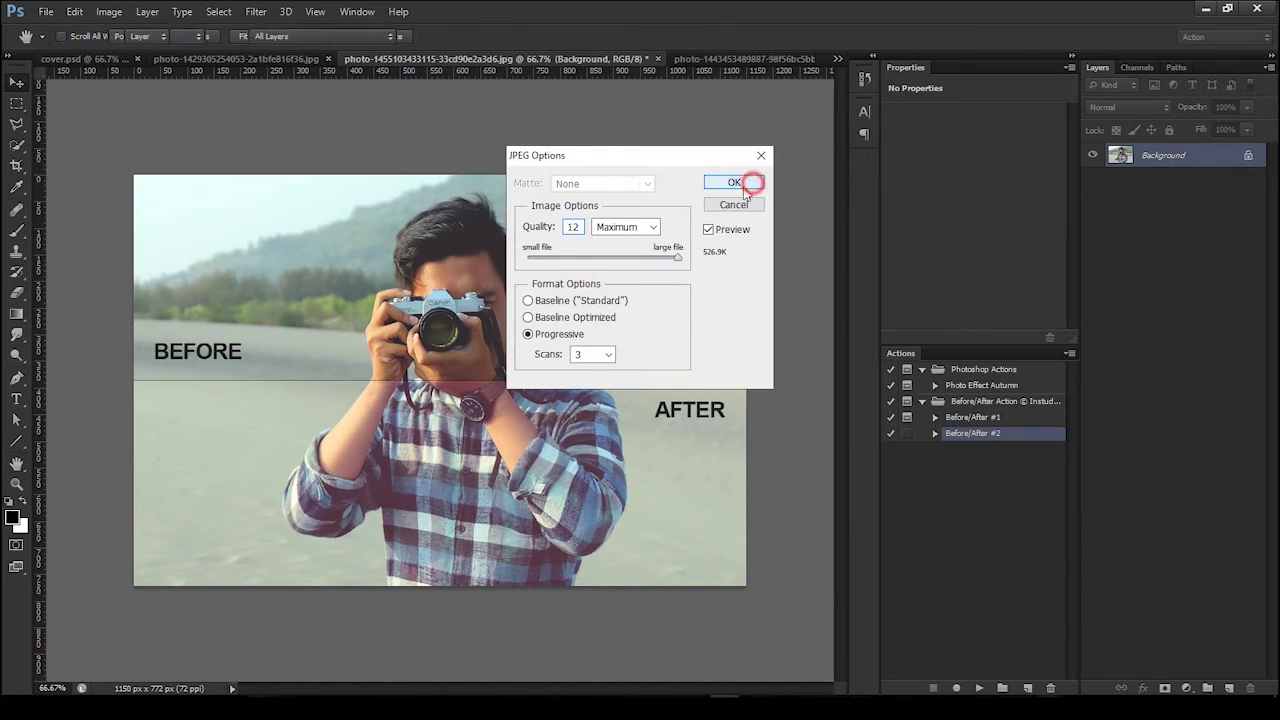
Switch to the city skyline photo and crop it to the 1150 x 772 ratio.
{"action": "left_click", "coordinate": [723, 60]}
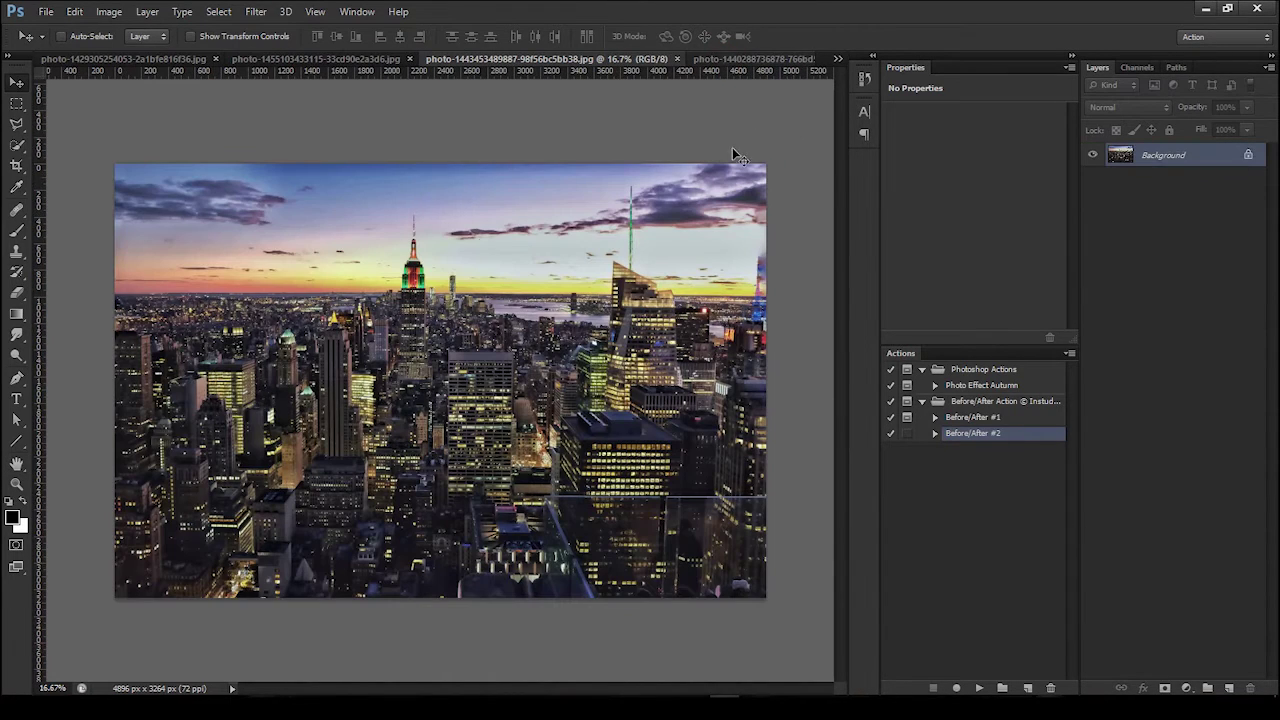
{"action": "left_click", "coordinate": [107, 12]}
{"action": "key", "text": "Escape"}
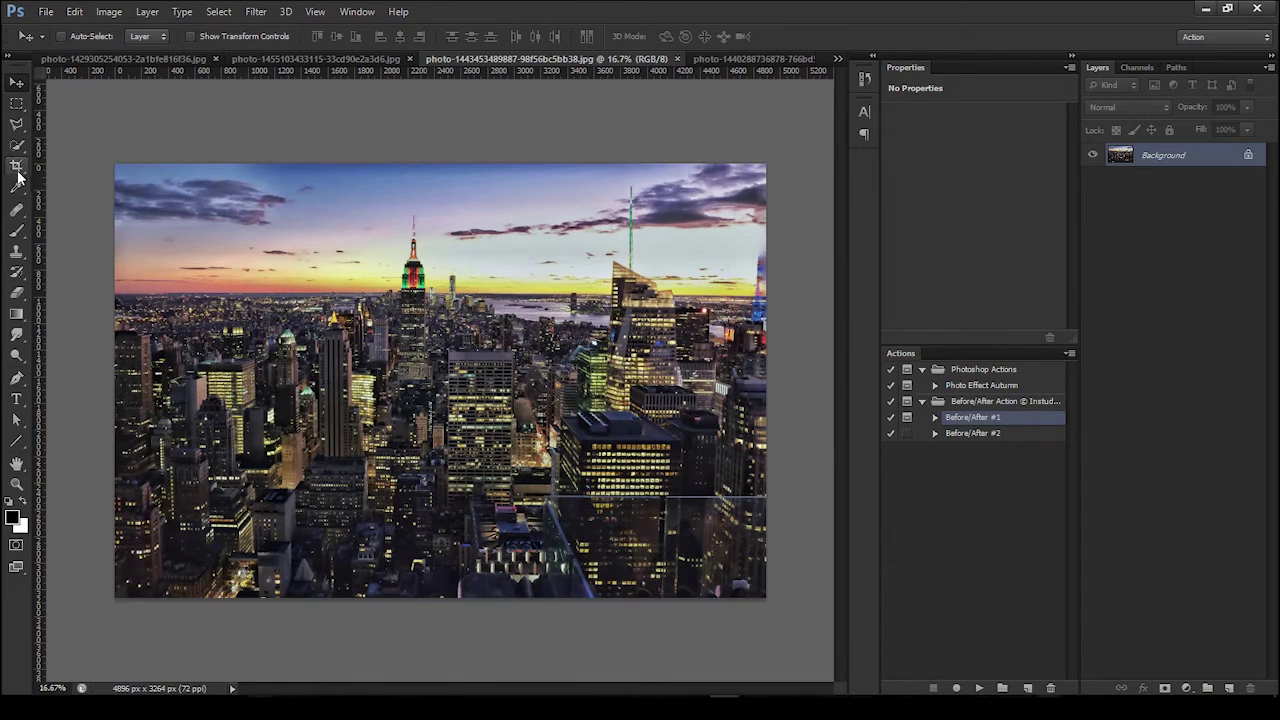
{"action": "left_click", "coordinate": [16, 166]}
{"action": "left_click", "coordinate": [515, 378]}
{"action": "left_click", "coordinate": [804, 37]}
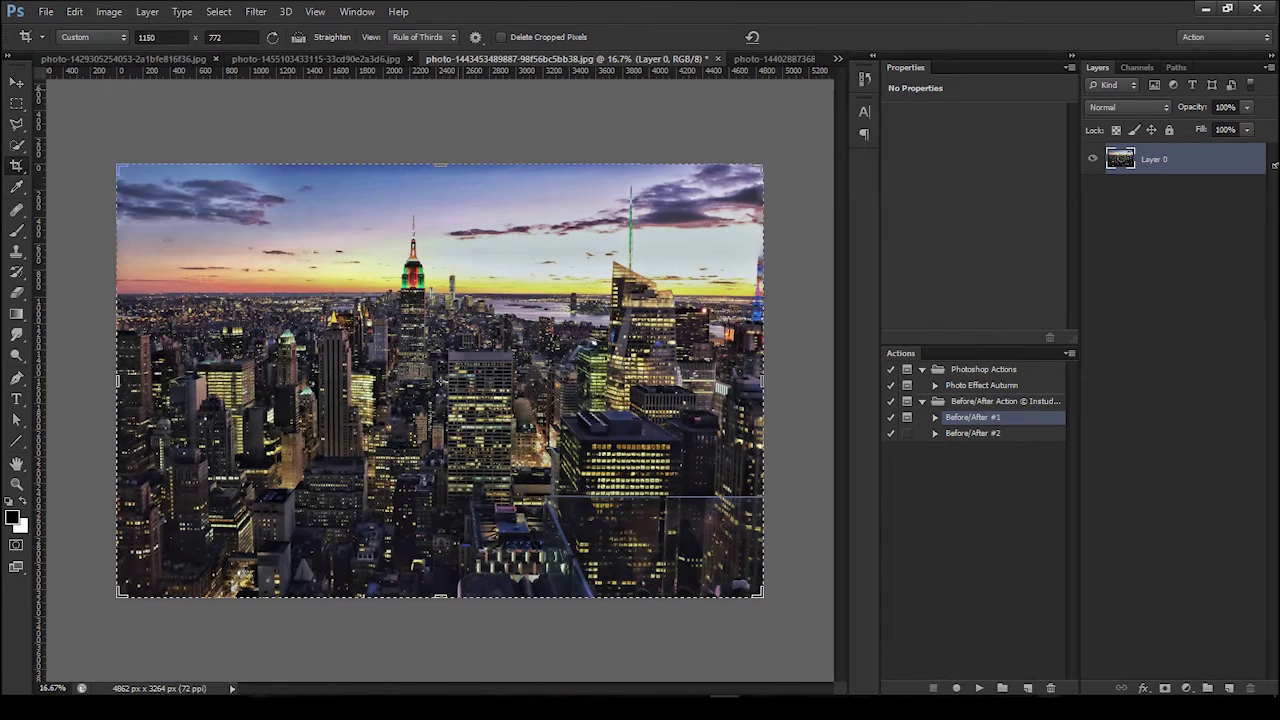
Flatten the skyline photo, resize it to 1150 px wide, and fit it in the window.
{"action": "left_click", "coordinate": [1266, 67]}
{"action": "left_click", "coordinate": [1145, 366]}
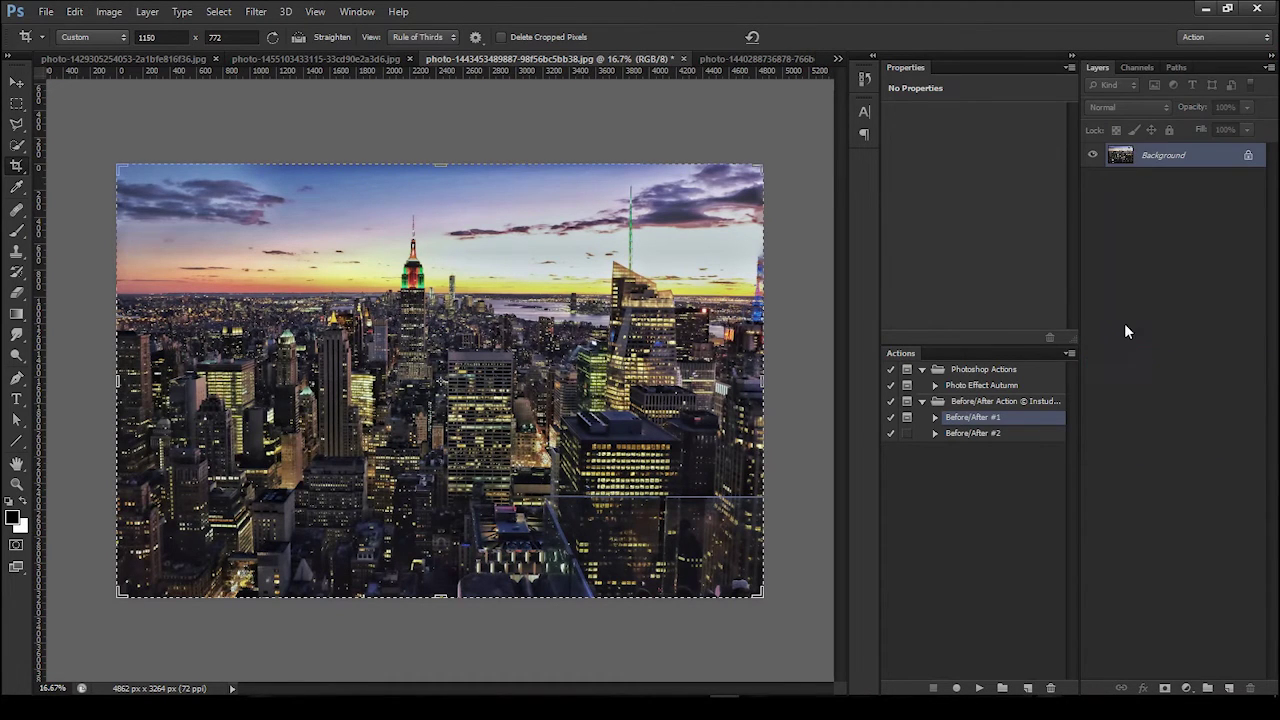
{"action": "left_click", "coordinate": [108, 11]}
{"action": "left_click", "coordinate": [110, 12]}
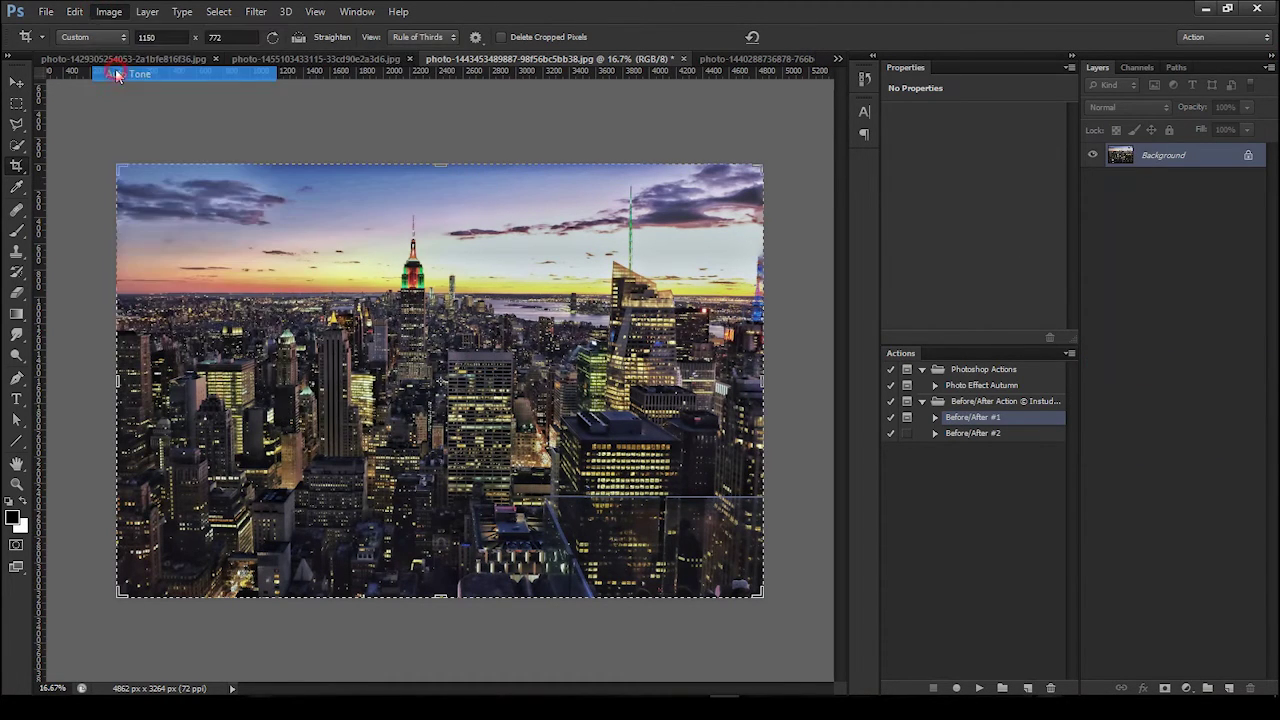
{"action": "left_click", "coordinate": [110, 12]}
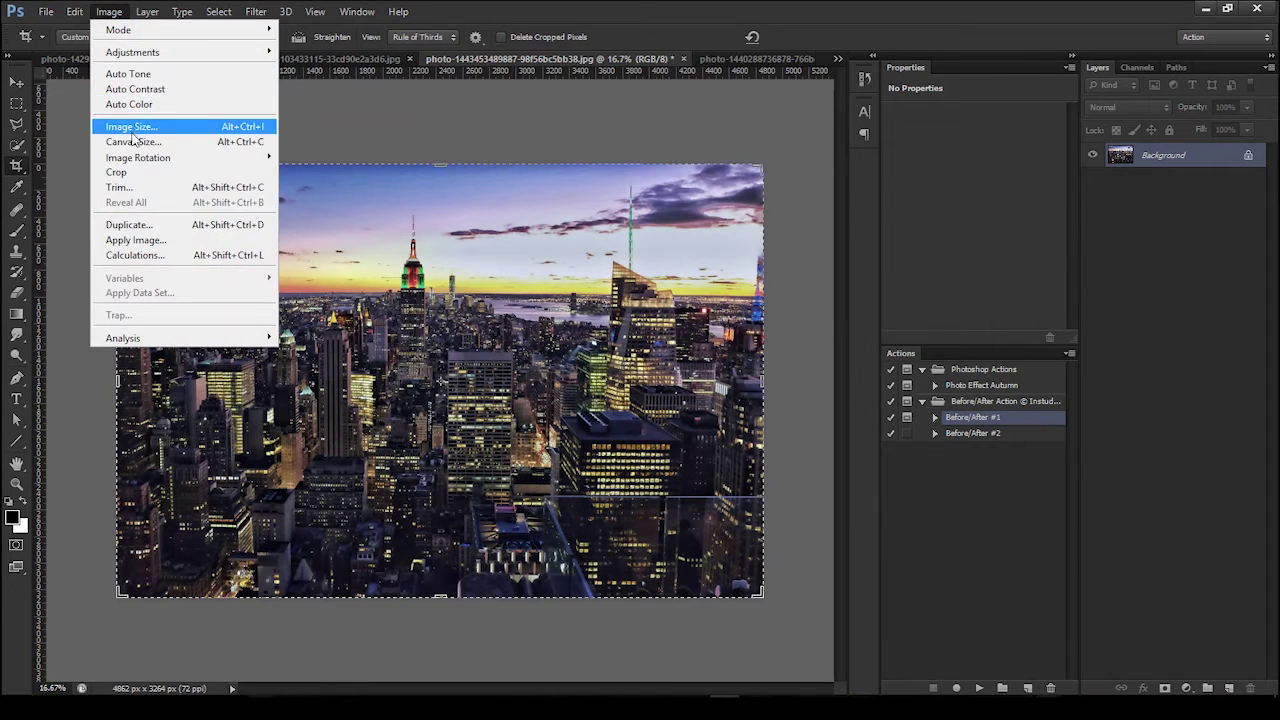
{"action": "left_click", "coordinate": [130, 126]}
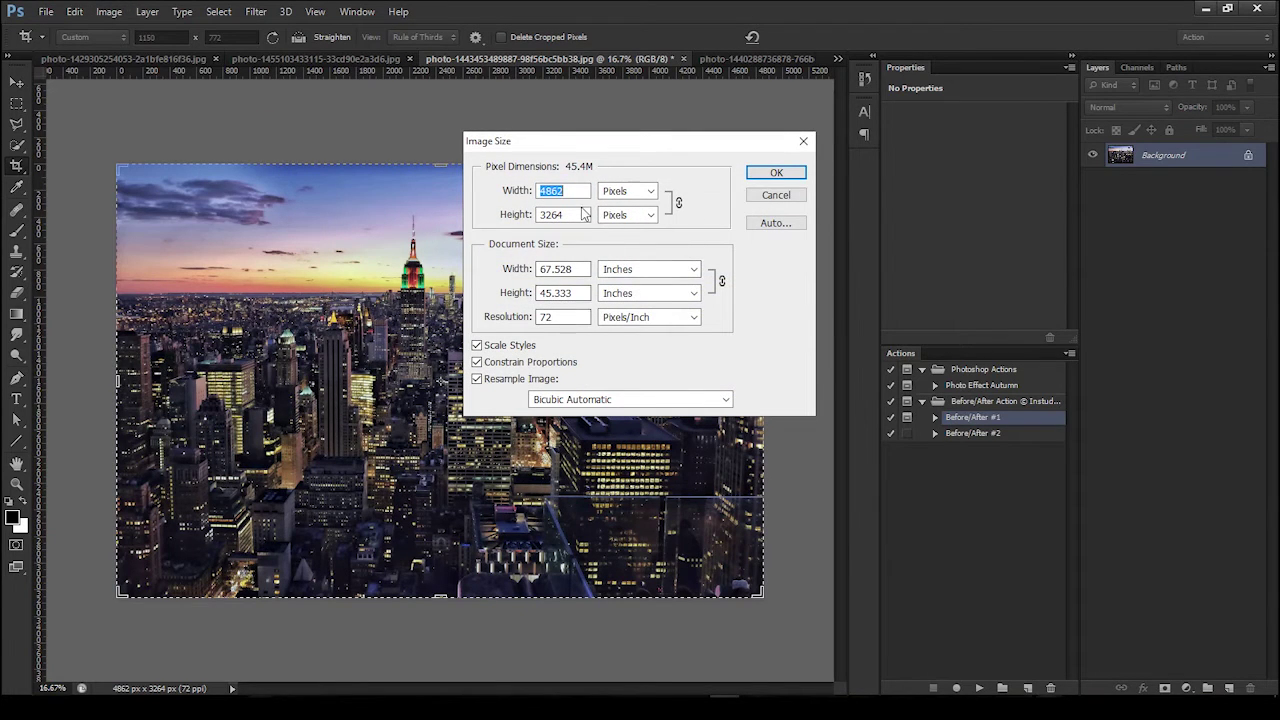
{"action": "type", "text": "1150"}
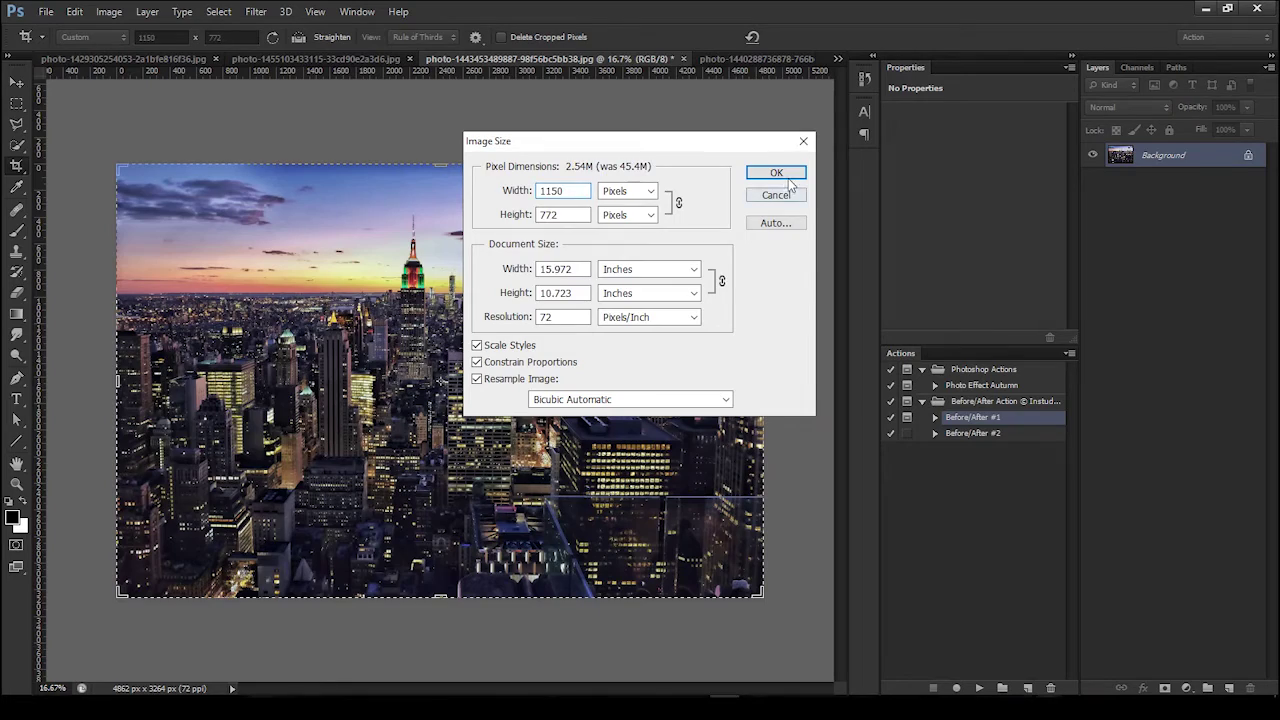
{"action": "left_click", "coordinate": [788, 172]}
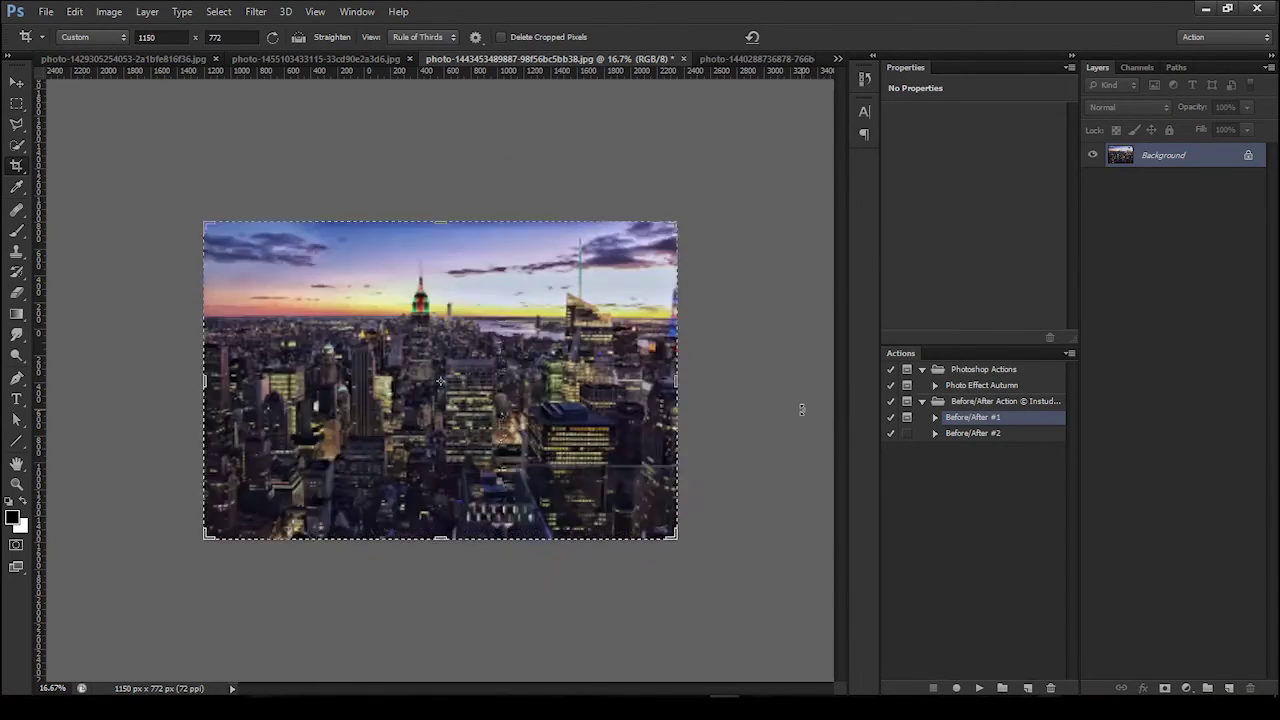
{"action": "key", "text": "ctrl+0"}
{"action": "key", "text": "v"}
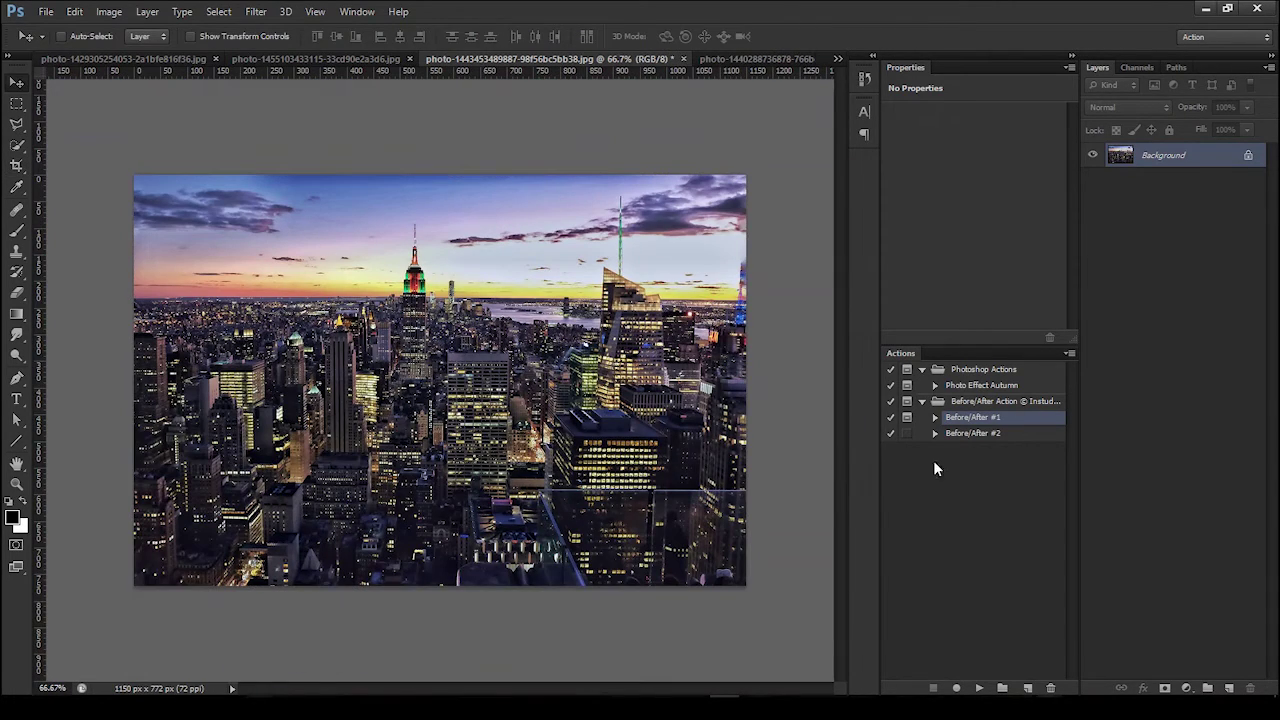
{"action": "left_click", "coordinate": [994, 385]}
Apply Photo Effect Autumn and then Before/After #1 to the city photo.
{"action": "left_click", "coordinate": [979, 689]}
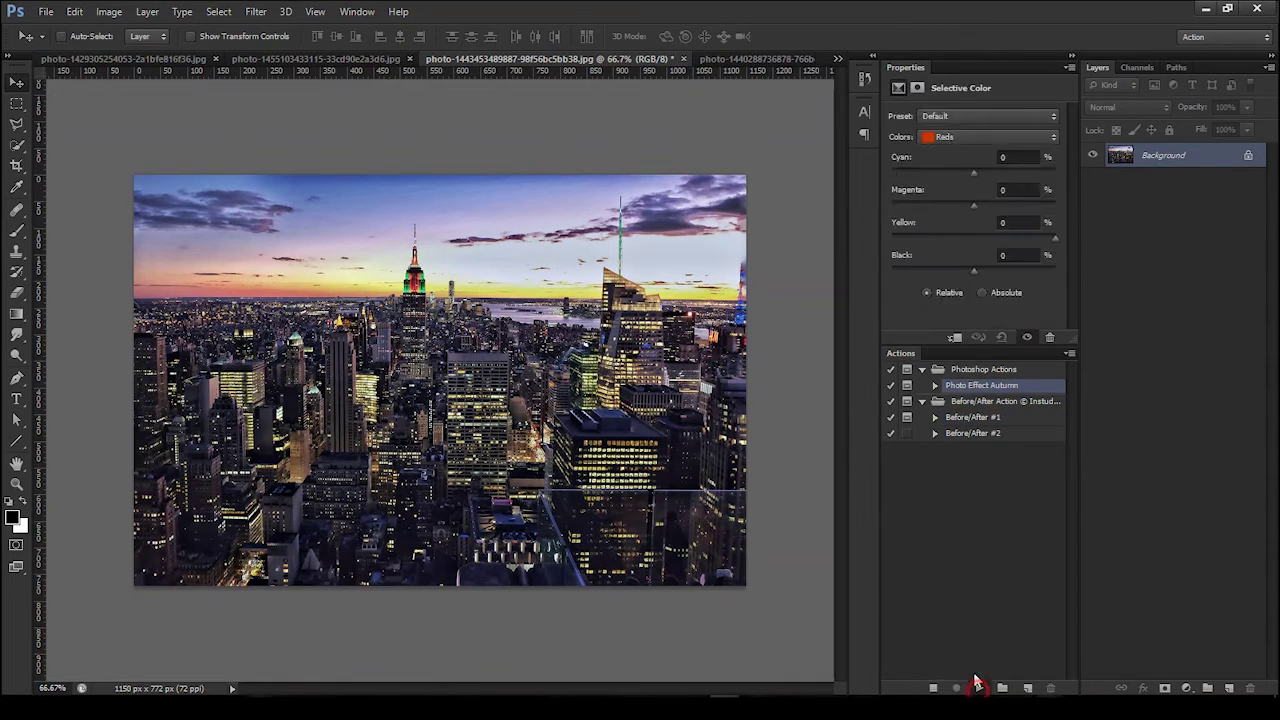
{"action": "left_click", "coordinate": [606, 270]}
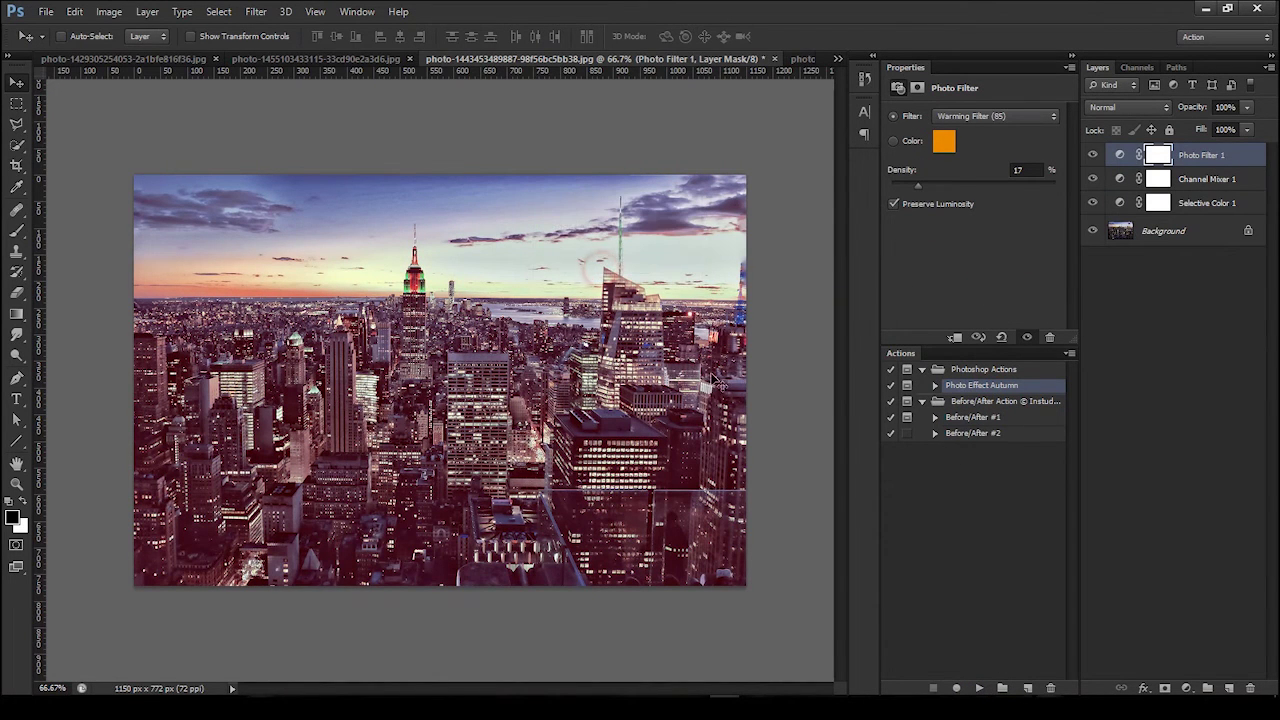
{"action": "left_click", "coordinate": [342, 58]}
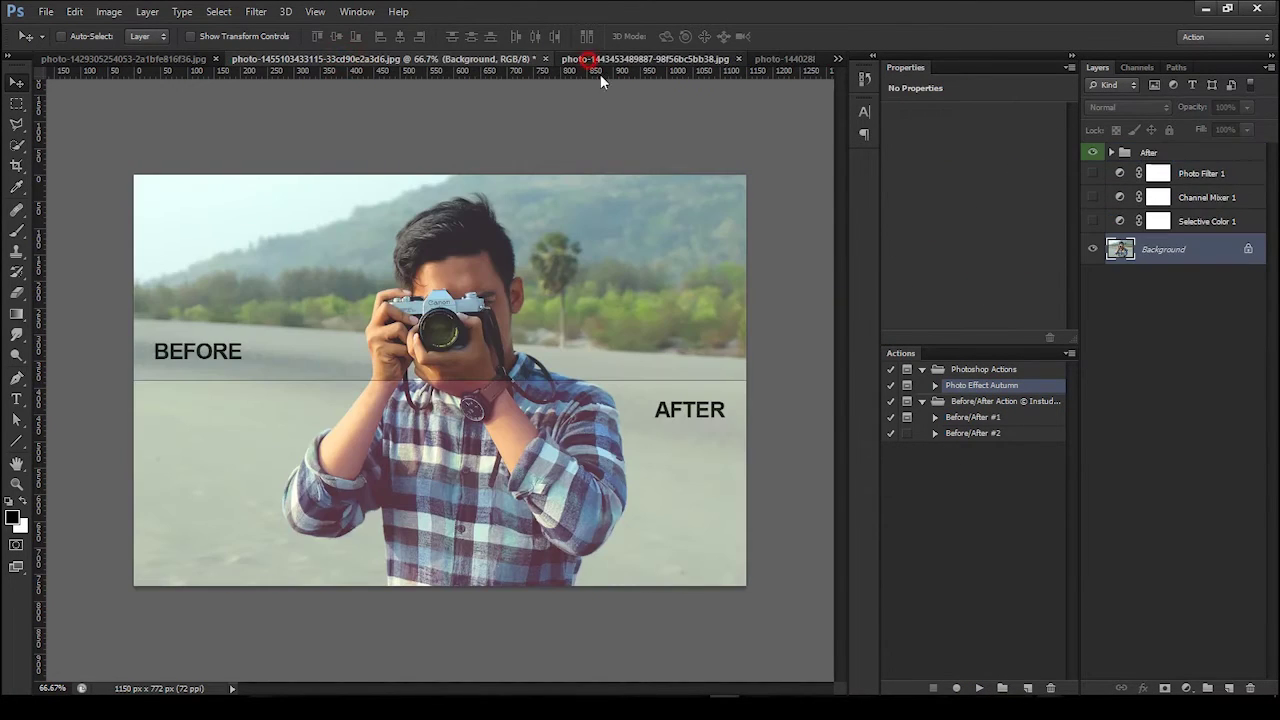
{"action": "left_click", "coordinate": [598, 60]}
{"action": "left_click", "coordinate": [950, 418]}
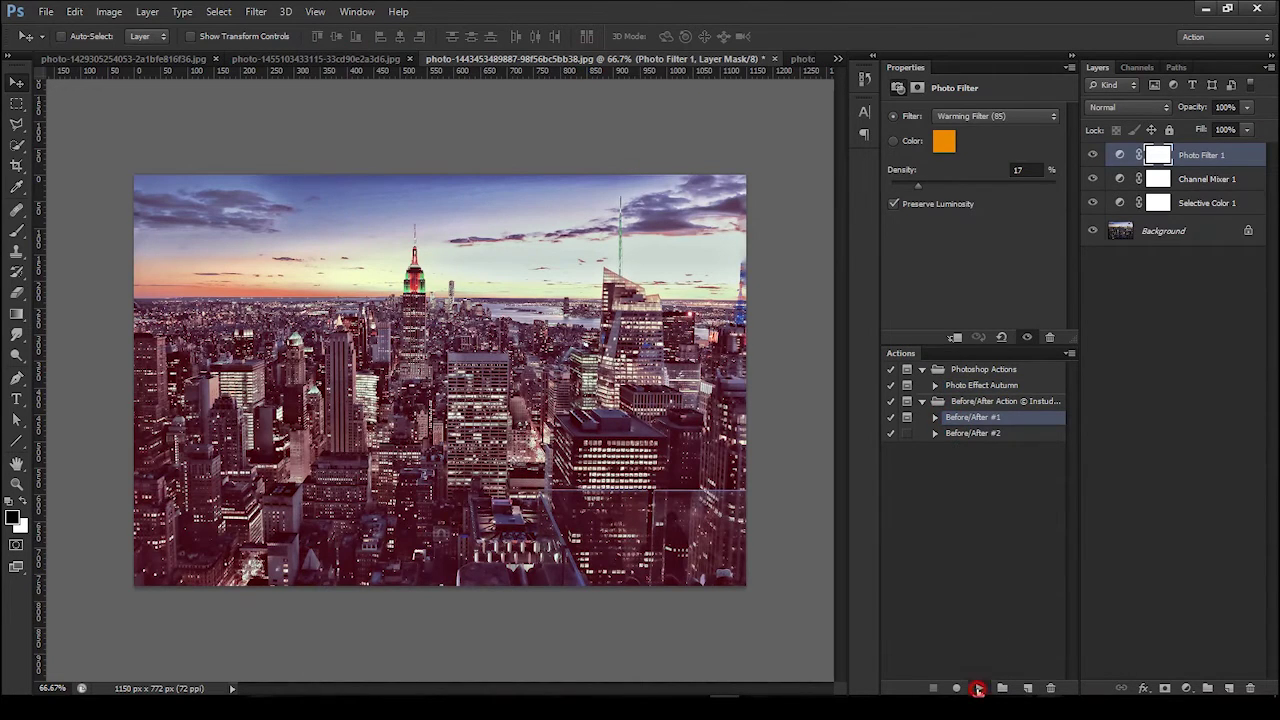
{"action": "left_click", "coordinate": [978, 689]}
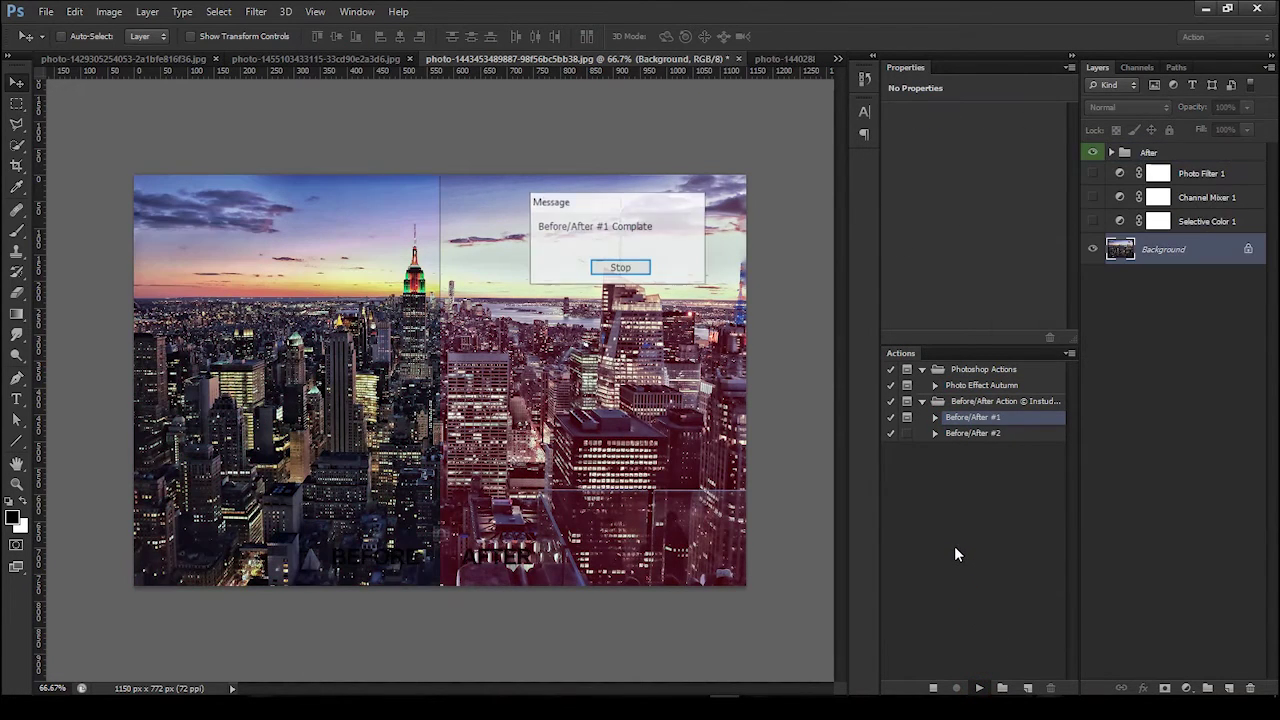
{"action": "left_click", "coordinate": [620, 268]}
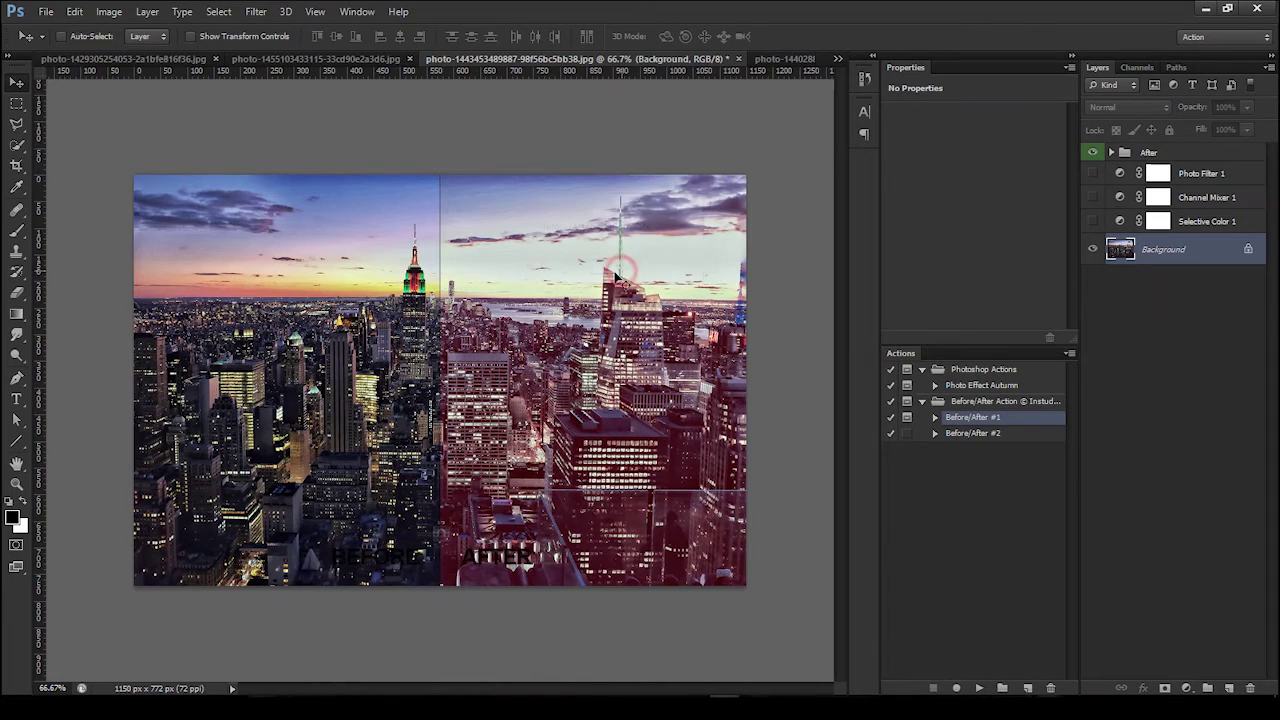
Save the skyline comparison as the next sample JPEG and bring up the bubbles photo.
{"action": "left_click", "coordinate": [46, 11]}
{"action": "left_click", "coordinate": [76, 206]}
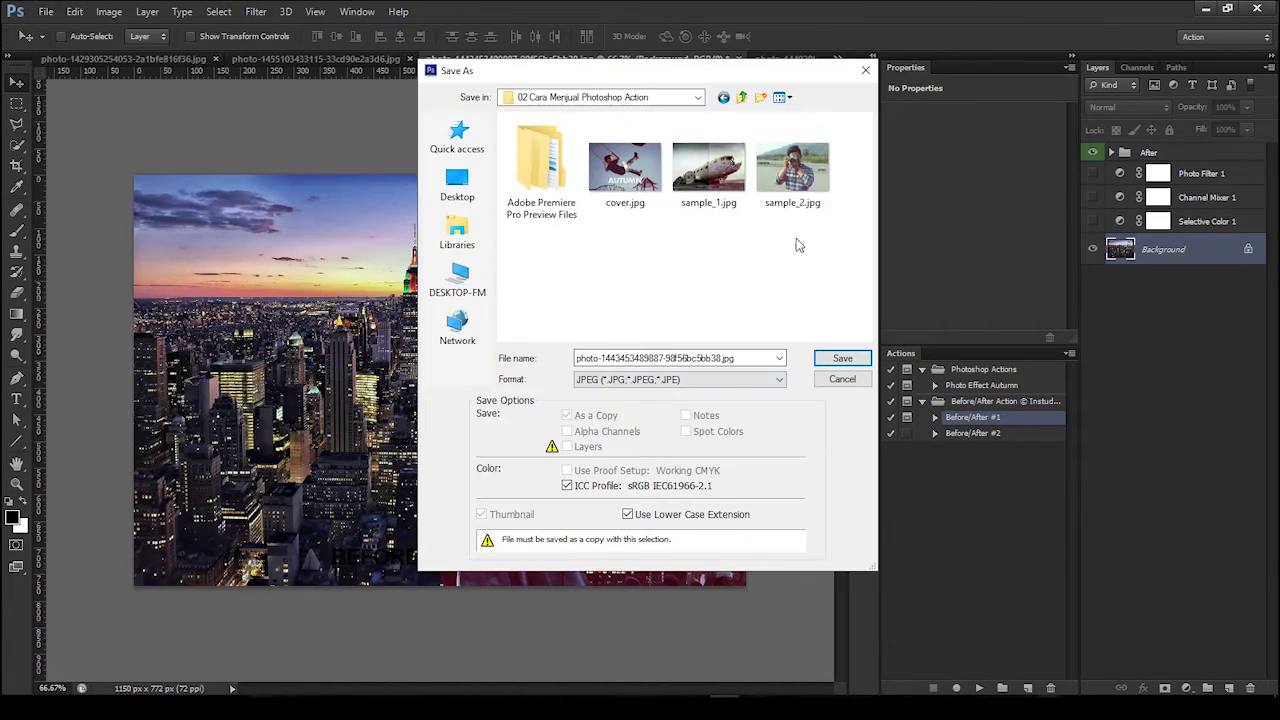
{"action": "left_click", "coordinate": [792, 168]}
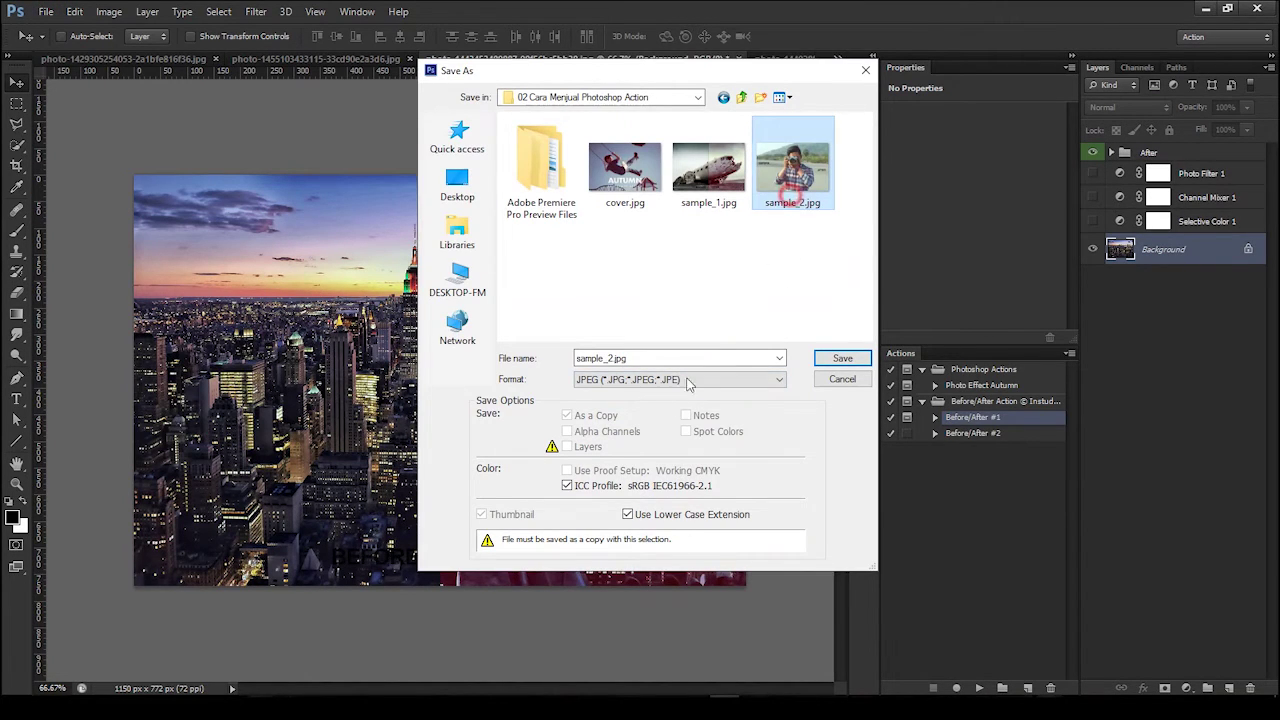
{"action": "left_click_drag", "start_coordinate": [578, 358], "coordinate": [694, 358]}
{"action": "left_click", "coordinate": [826, 360]}
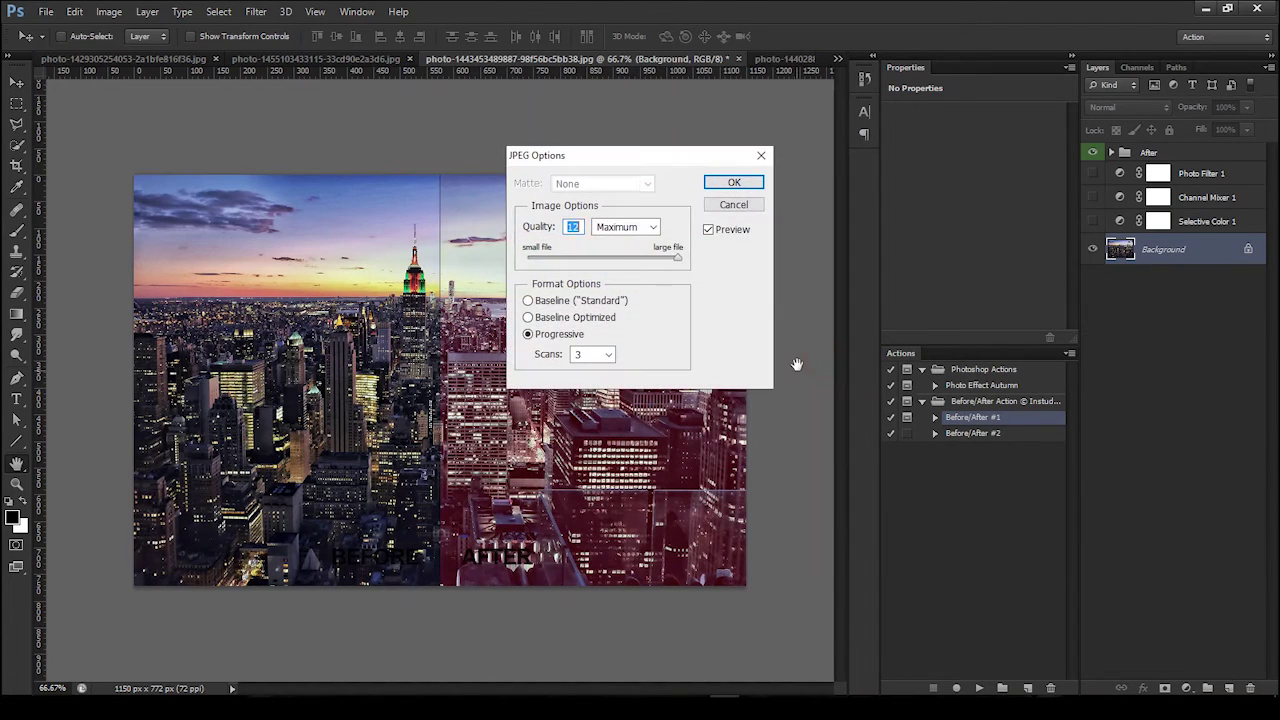
{"action": "left_click", "coordinate": [737, 185]}
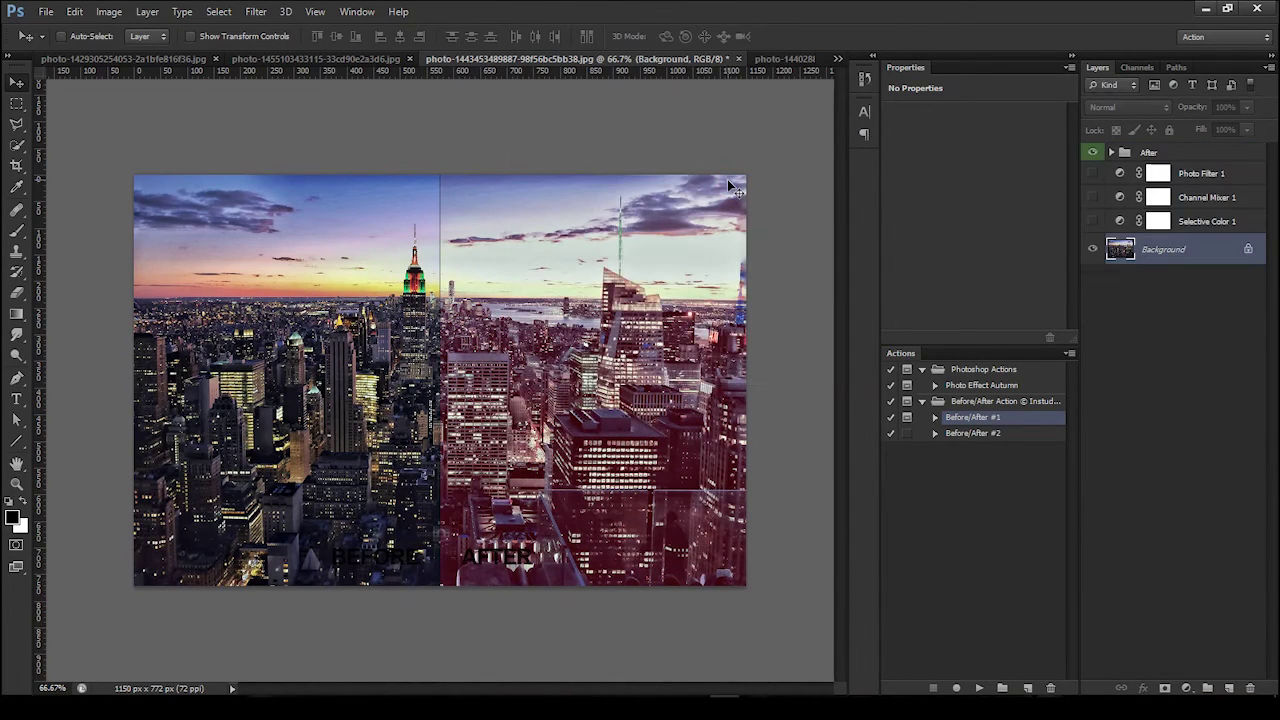
{"action": "left_click", "coordinate": [768, 60]}
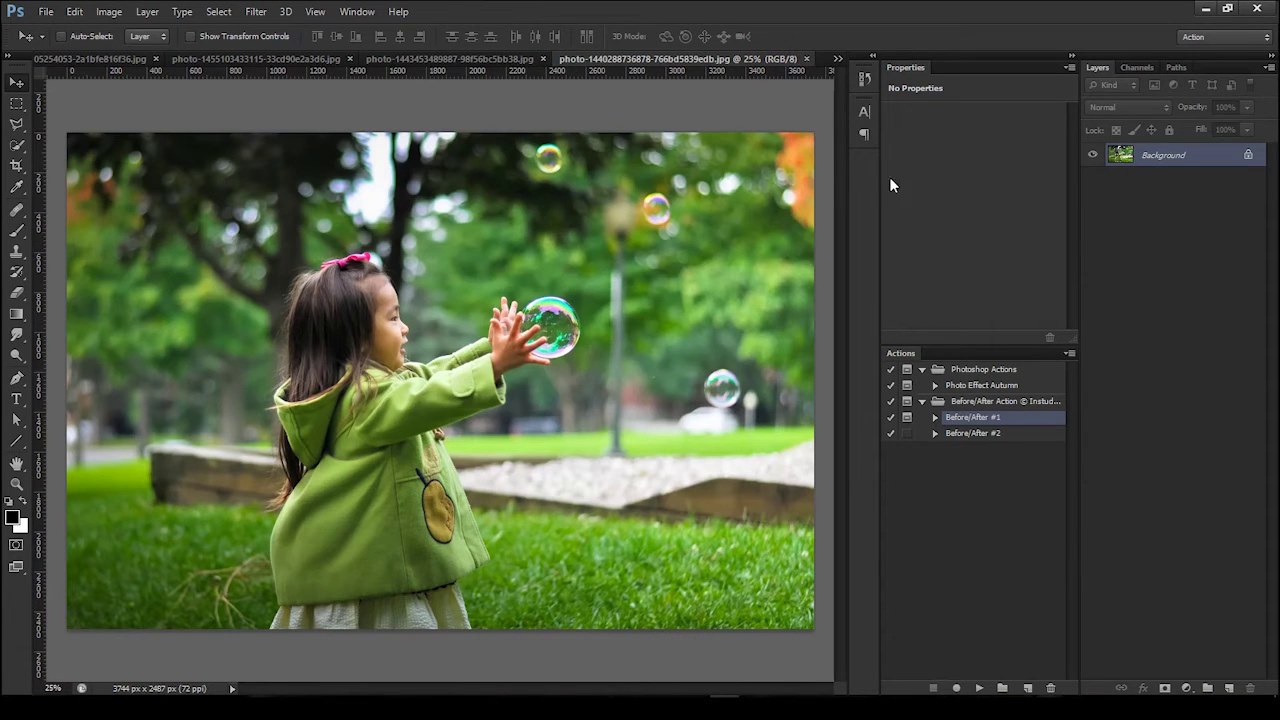
Crop the bubble photo to the 1150 x 772 ratio.
{"action": "left_click", "coordinate": [109, 11]}
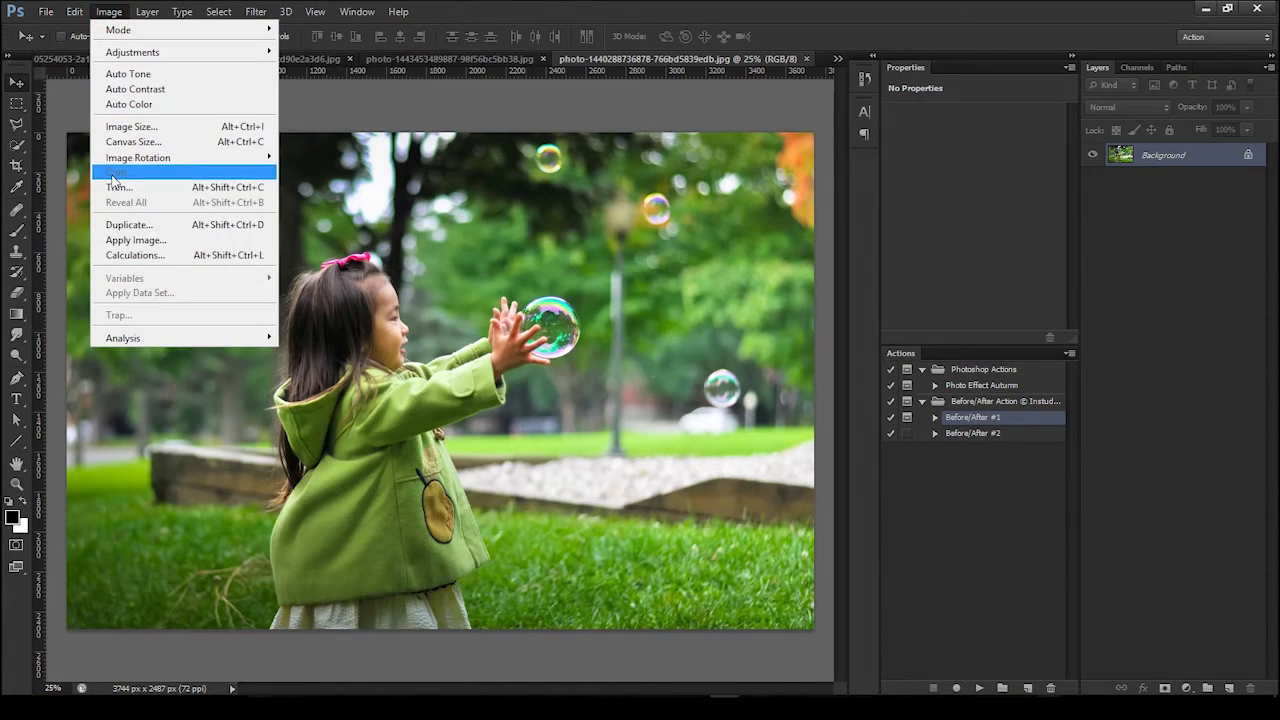
{"action": "left_click", "coordinate": [16, 122]}
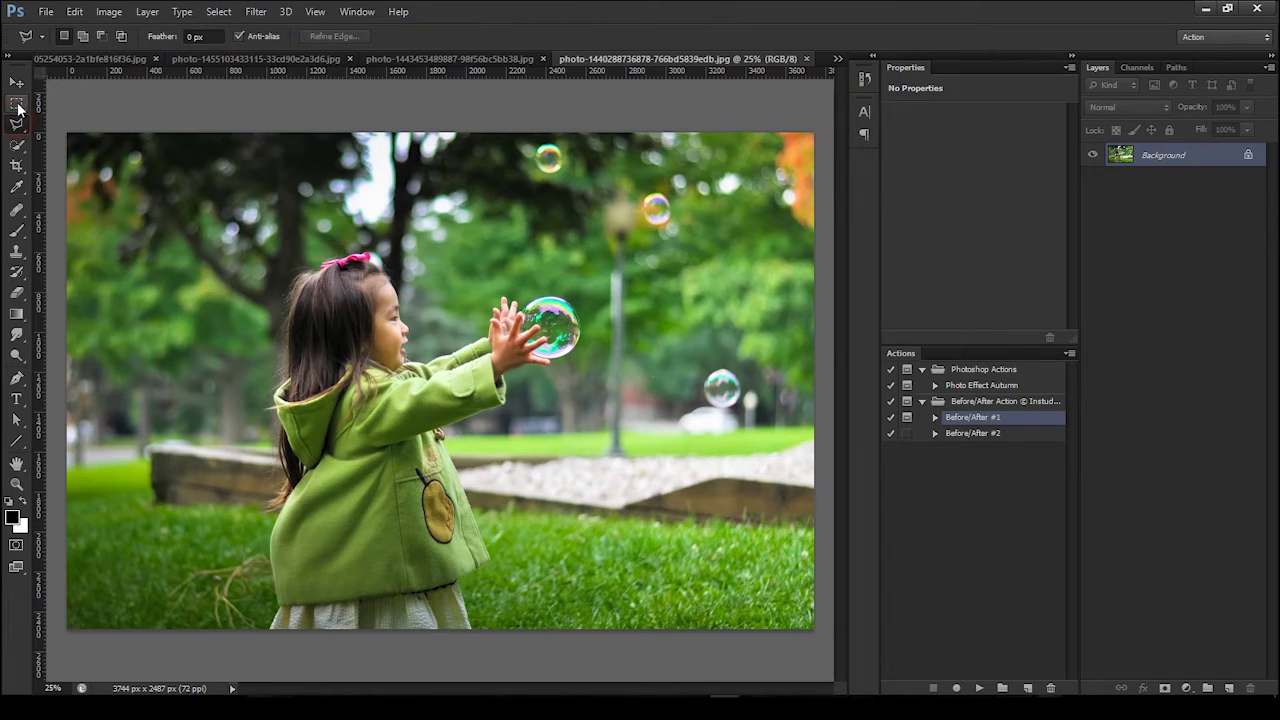
{"action": "left_click", "coordinate": [16, 165]}
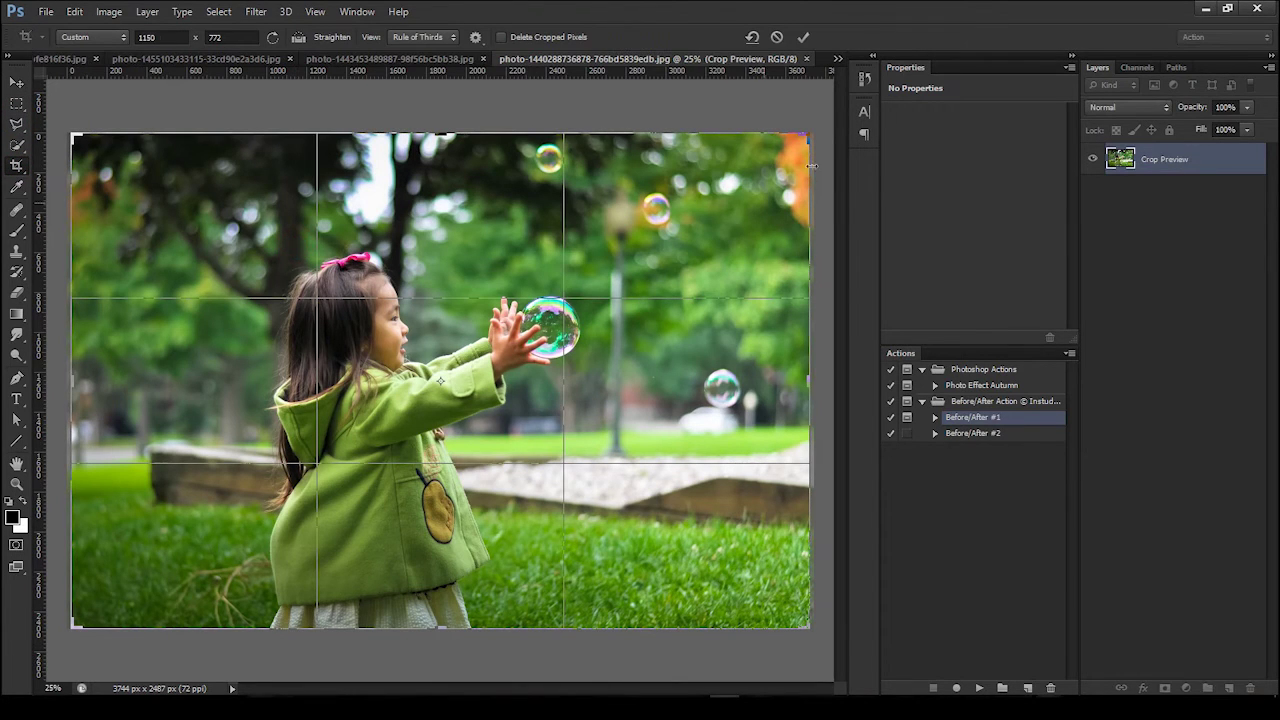
{"action": "left_click", "coordinate": [803, 37]}
Flatten the bubble photo, resize it to 1150 x 772 px, and zoom to 66.67%.
{"action": "left_click", "coordinate": [1269, 67]}
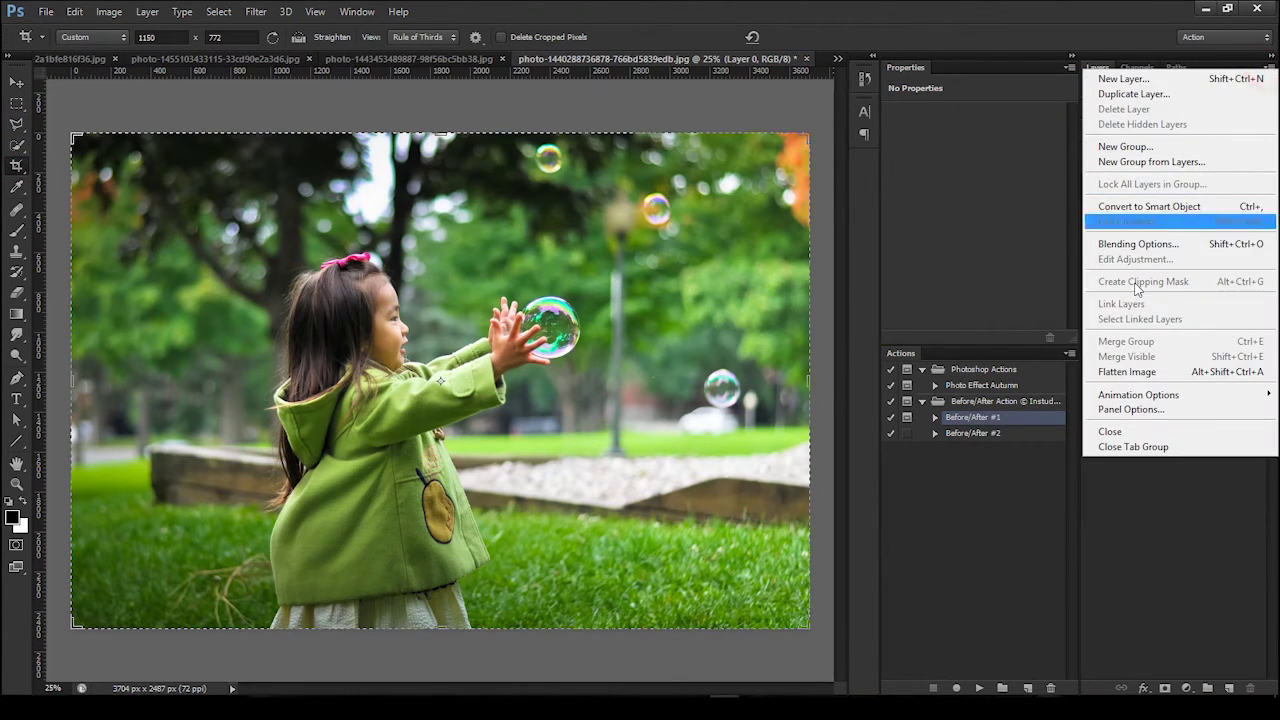
{"action": "left_click", "coordinate": [1128, 372]}
{"action": "left_click", "coordinate": [118, 17]}
{"action": "left_click", "coordinate": [129, 128]}
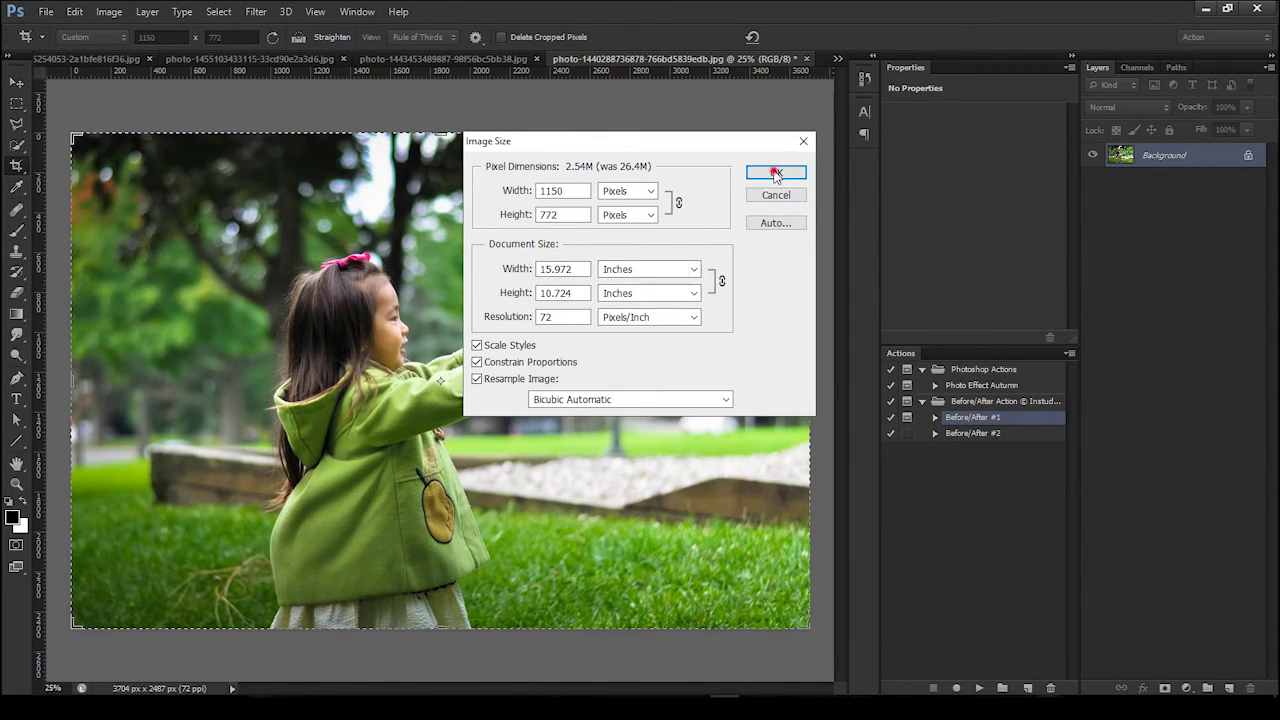
{"action": "left_click", "coordinate": [776, 174]}
{"action": "key", "text": "ctrl+plus"}
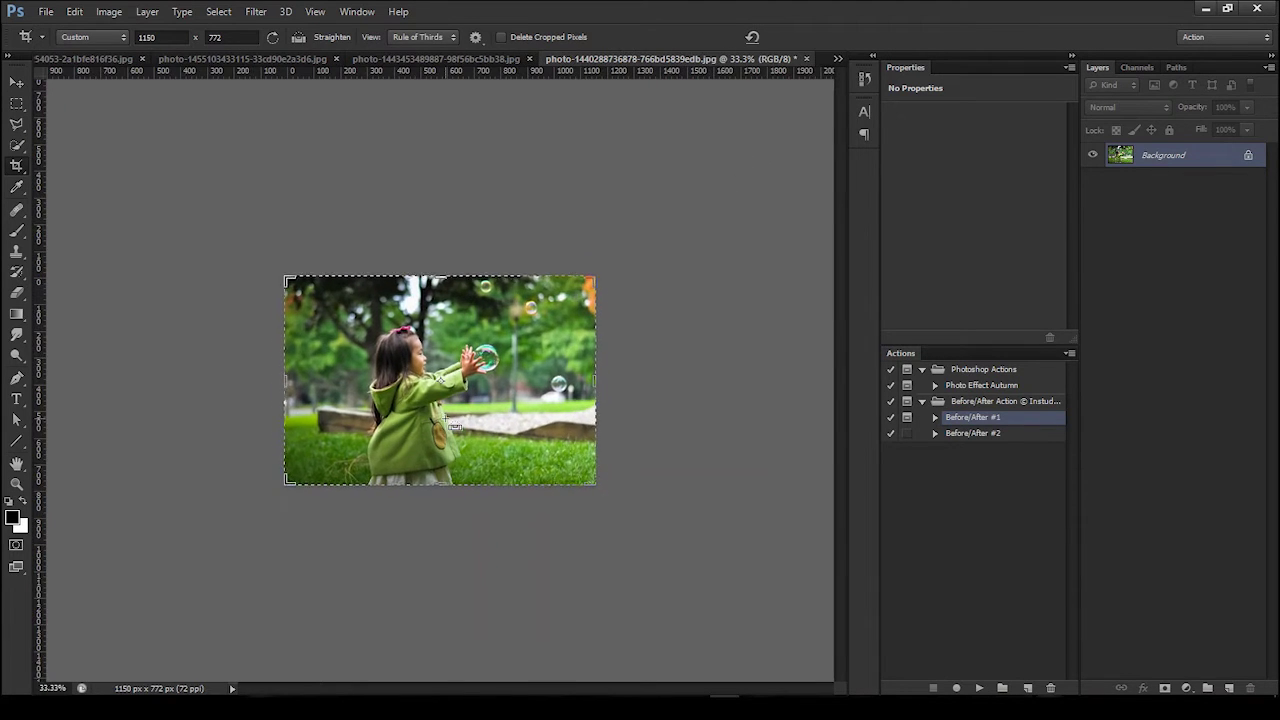
{"action": "key", "text": "ctrl+plus"}
{"action": "key", "text": "ctrl+plus"}
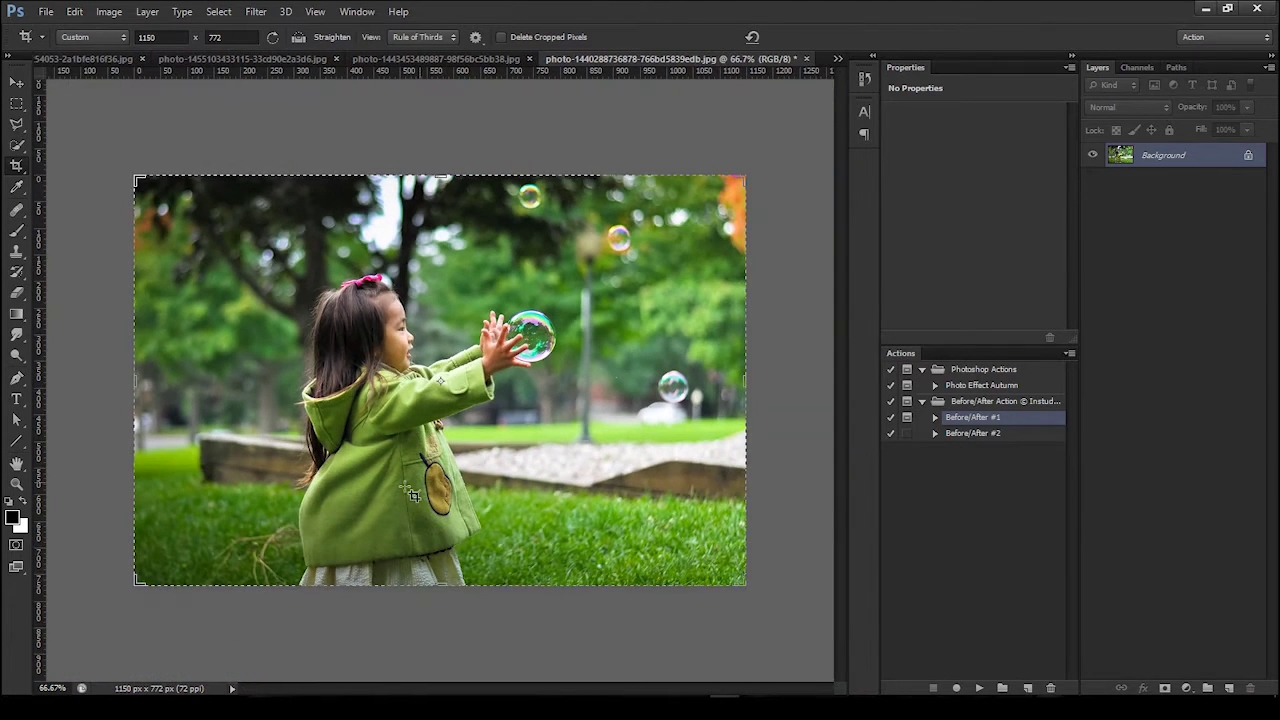
{"action": "key", "text": "v"}
Run the Photo Effect Autumn action on the bubble photo.
{"action": "left_click", "coordinate": [1011, 388]}
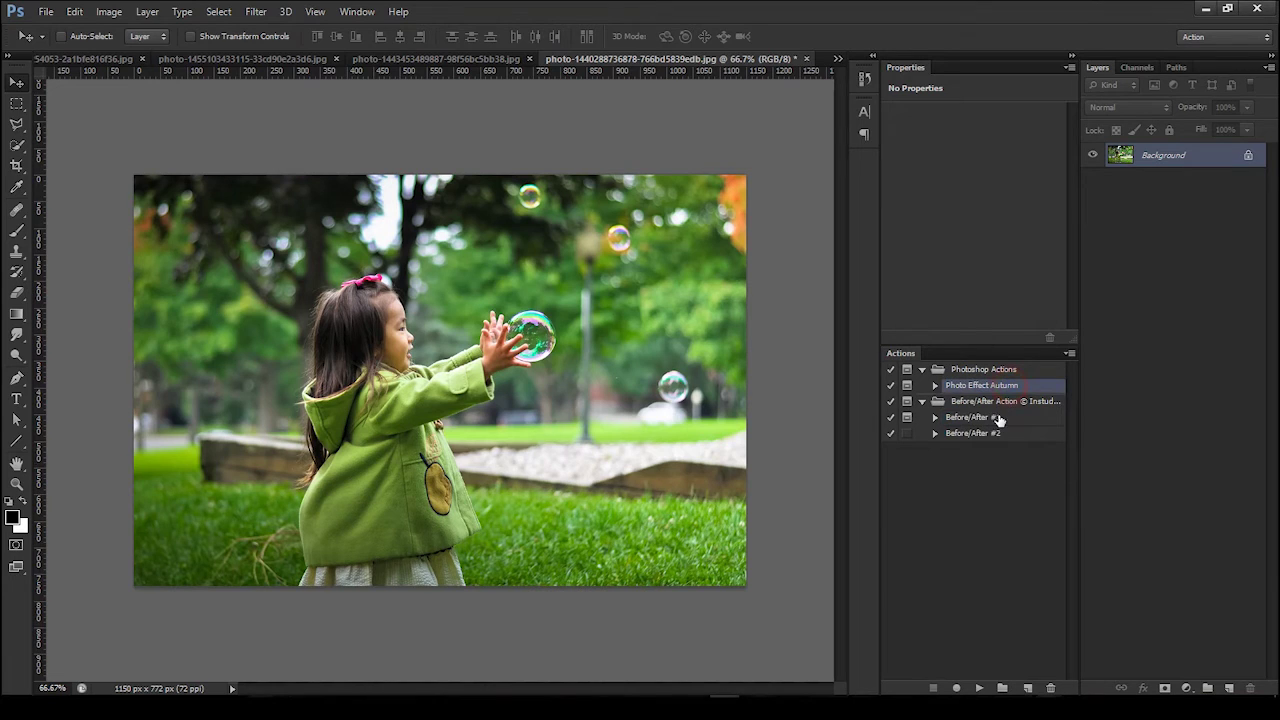
{"action": "left_click", "coordinate": [981, 688]}
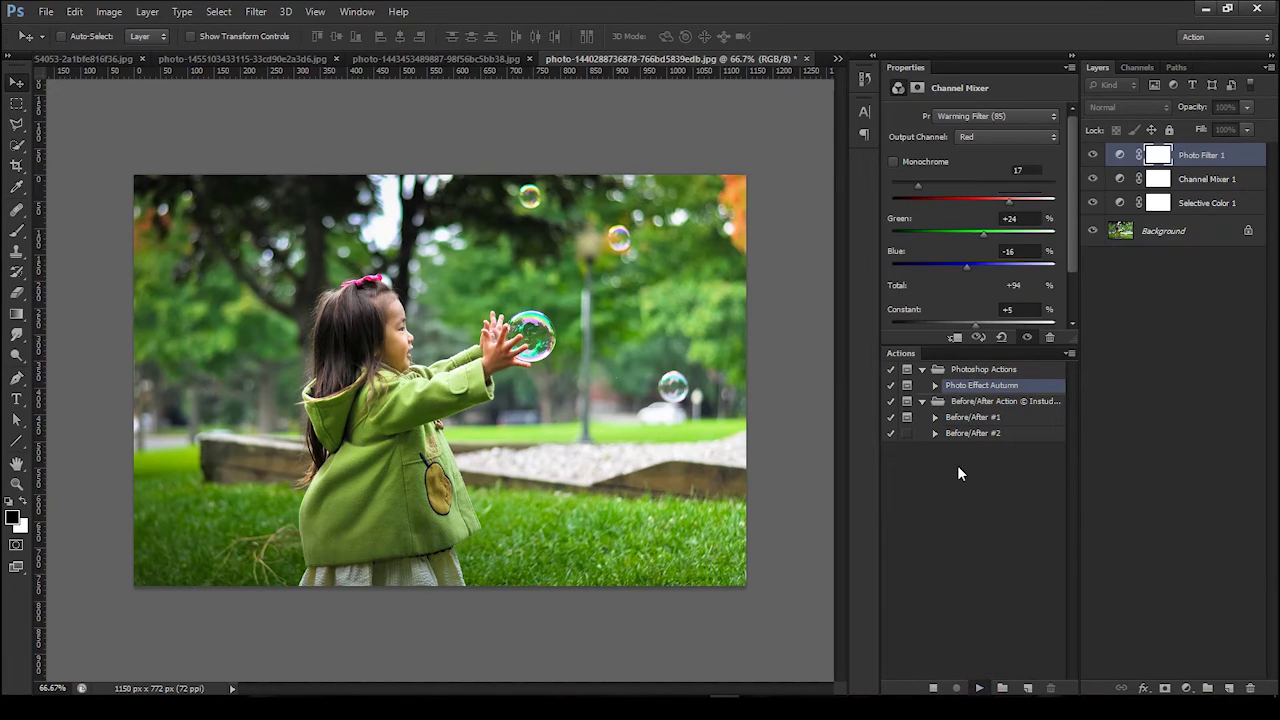
{"action": "left_click", "coordinate": [604, 267]}
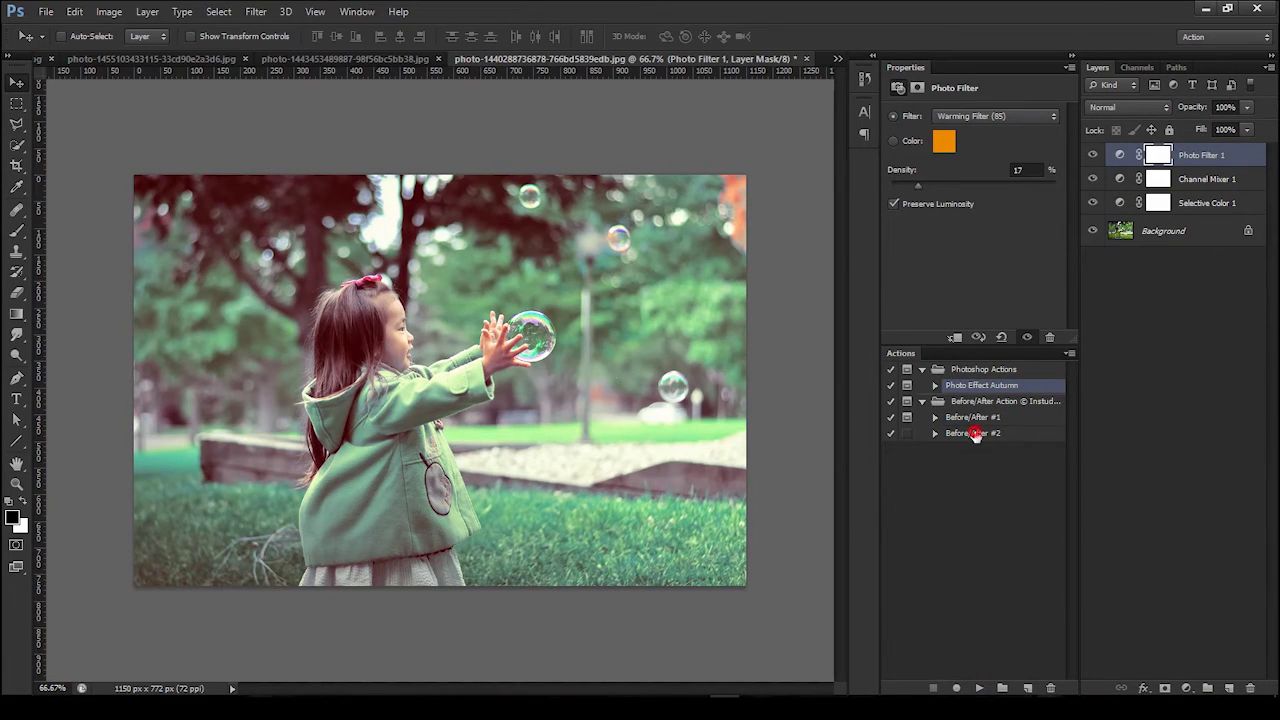
Run Before/After #2 on the bubble photo and toggle the After group to compare.
{"action": "left_click", "coordinate": [975, 435]}
{"action": "left_click", "coordinate": [977, 688]}
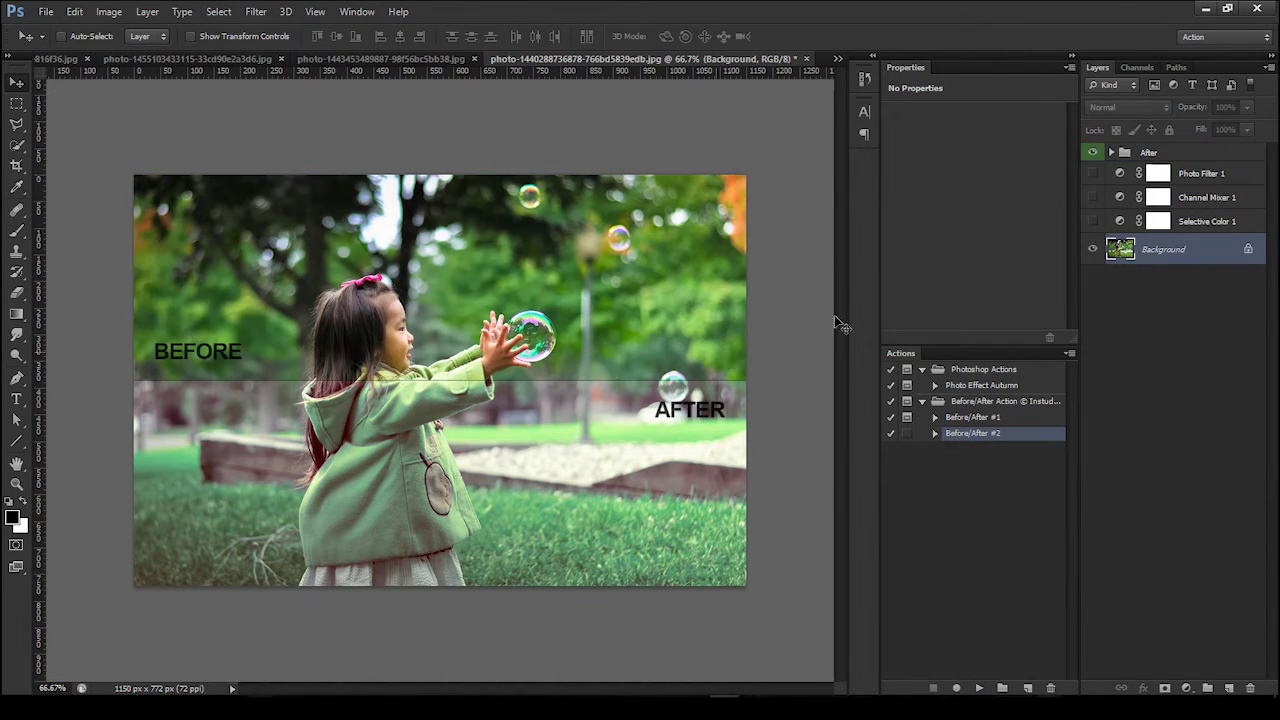
{"action": "left_click", "coordinate": [1094, 158]}
{"action": "left_click", "coordinate": [1094, 158]}
Save the bubble comparison as sample_4.jpg with the JPEG quality settings.
{"action": "left_click", "coordinate": [46, 11]}
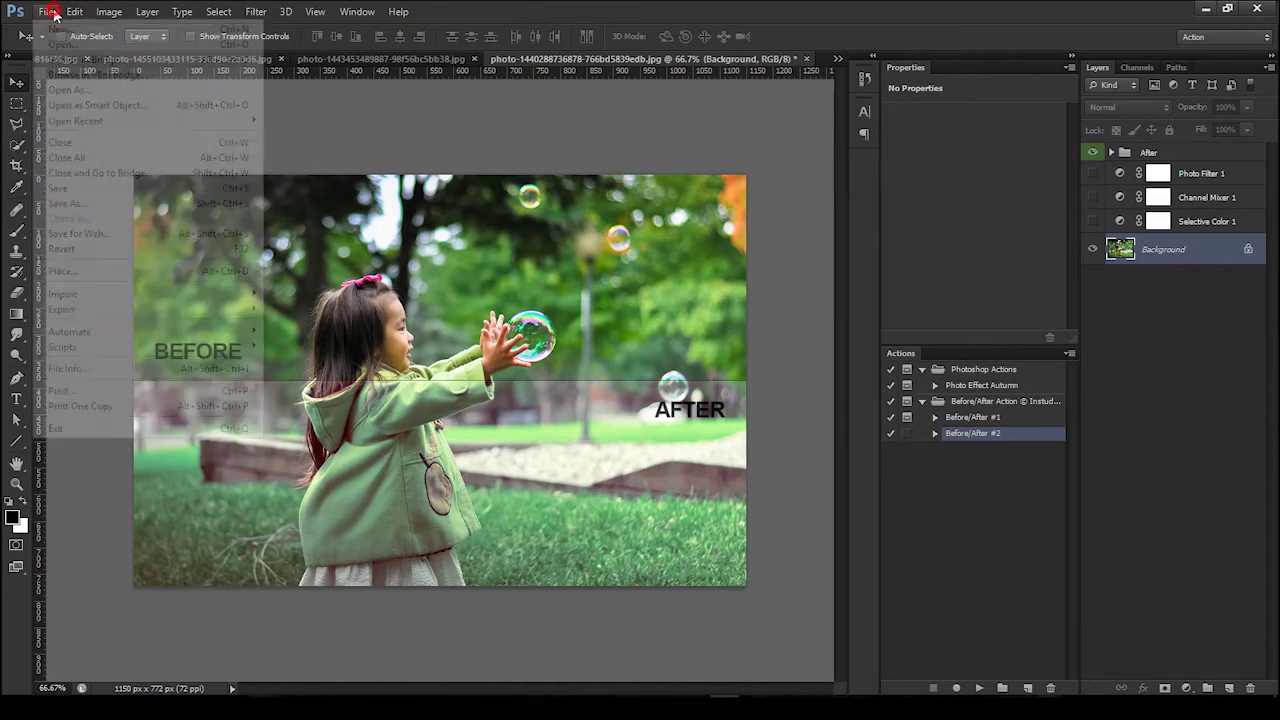
{"action": "left_click", "coordinate": [94, 200]}
{"action": "left_click", "coordinate": [541, 288]}
{"action": "left_click", "coordinate": [657, 357]}
{"action": "left_click", "coordinate": [613, 358]}
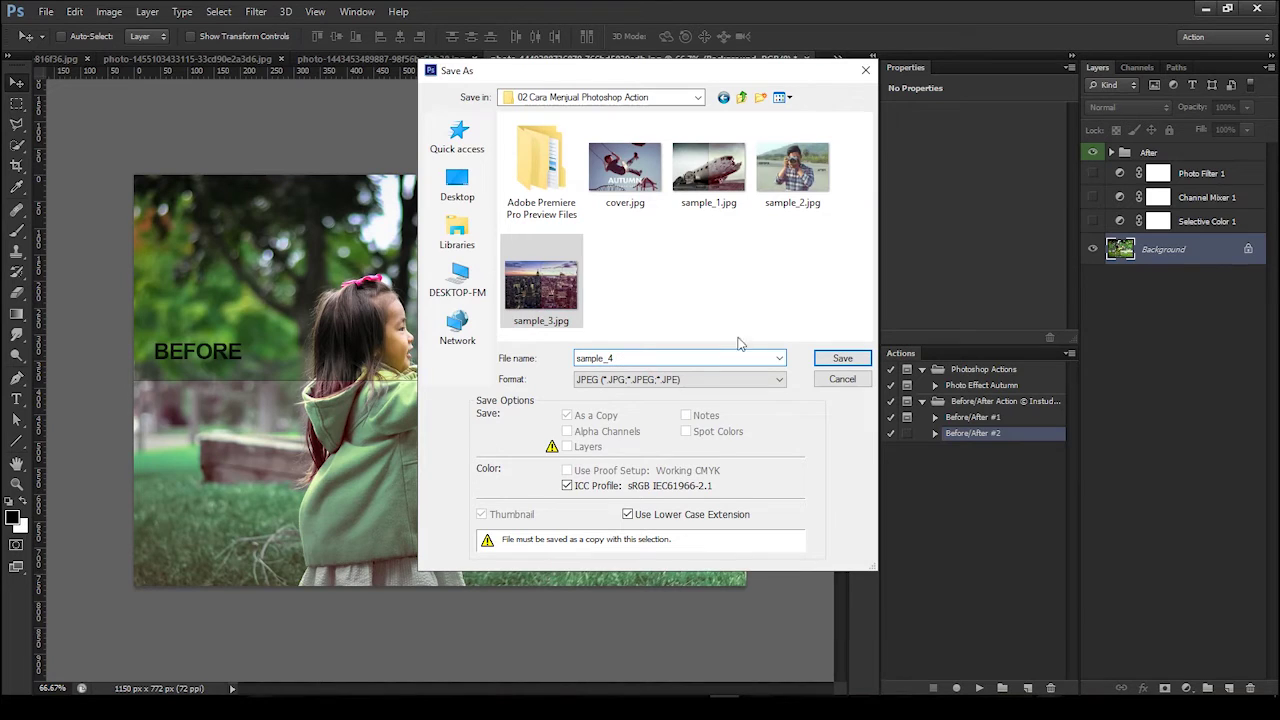
{"action": "left_click", "coordinate": [840, 360]}
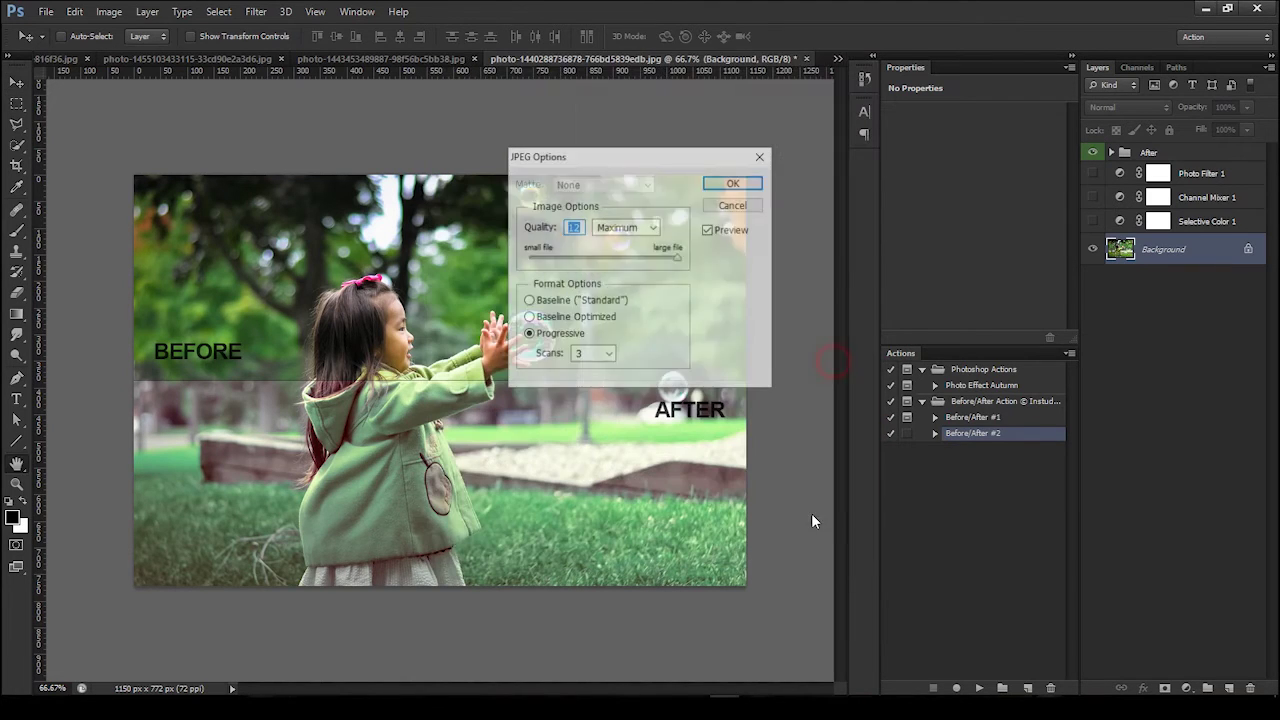
{"action": "left_click", "coordinate": [720, 184]}
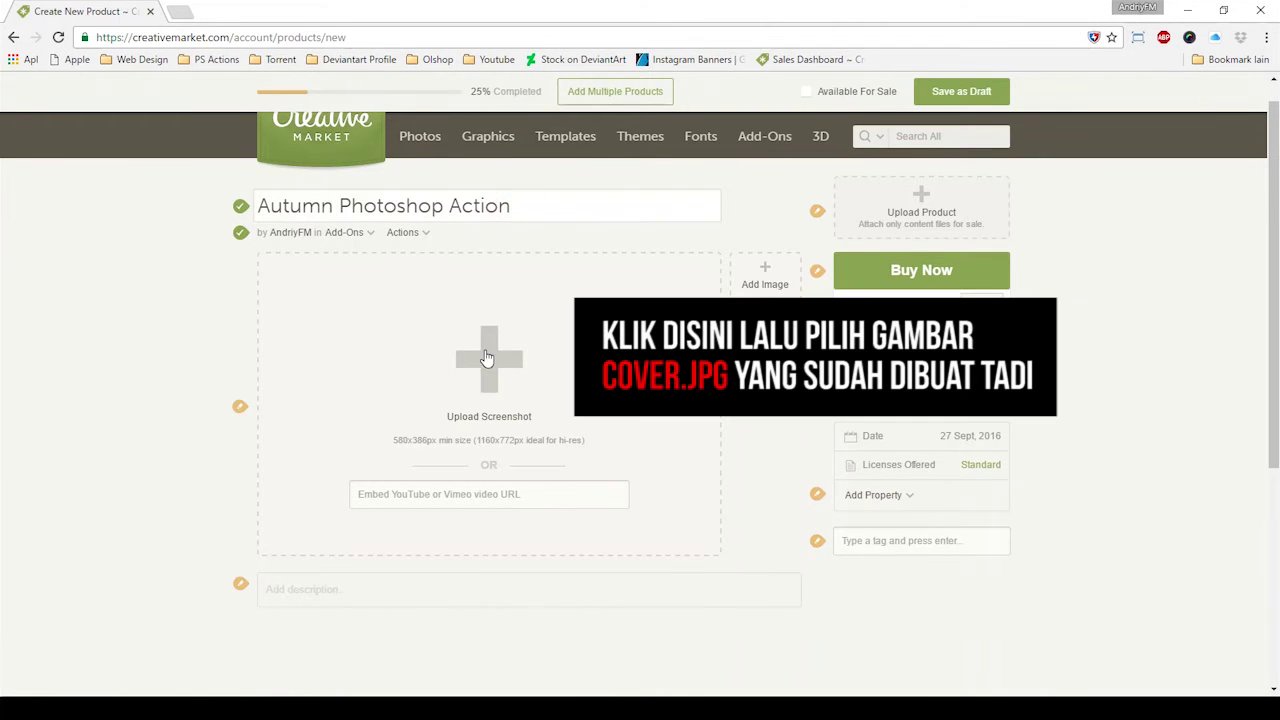
Upload cover.jpg as the listing's main screenshot image.
{"action": "left_click", "coordinate": [489, 385]}
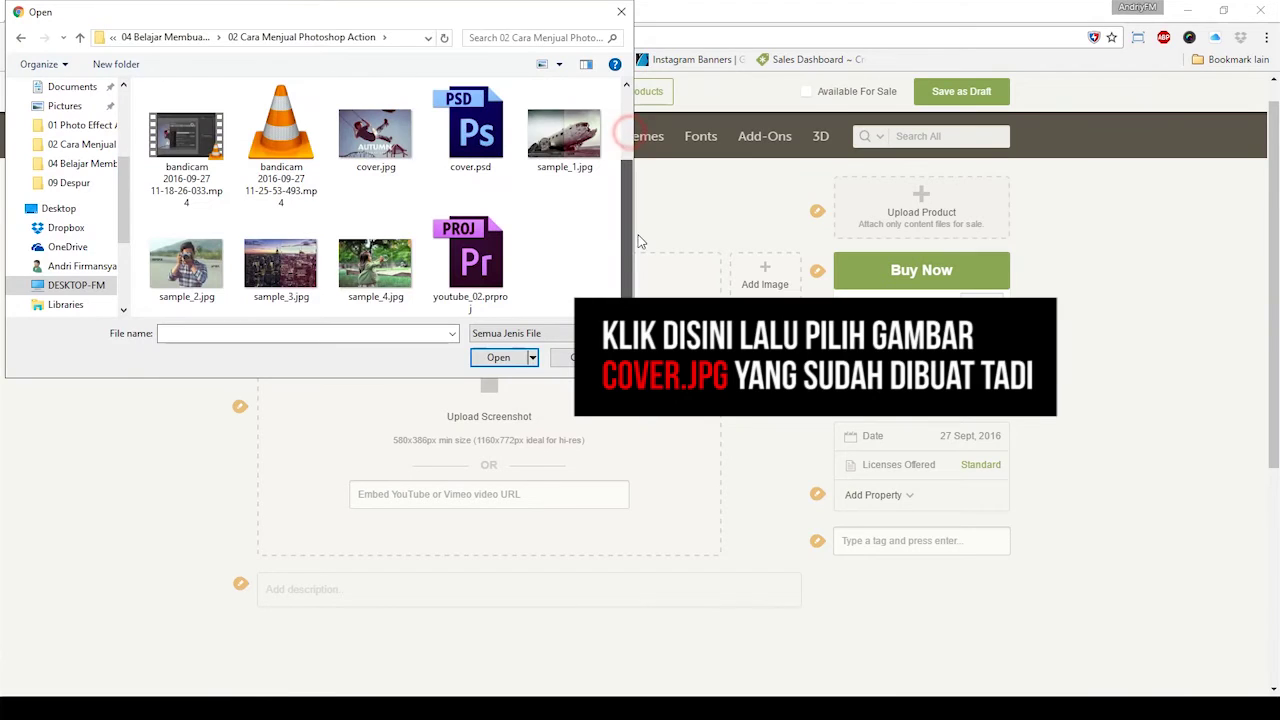
{"action": "left_click", "coordinate": [375, 130]}
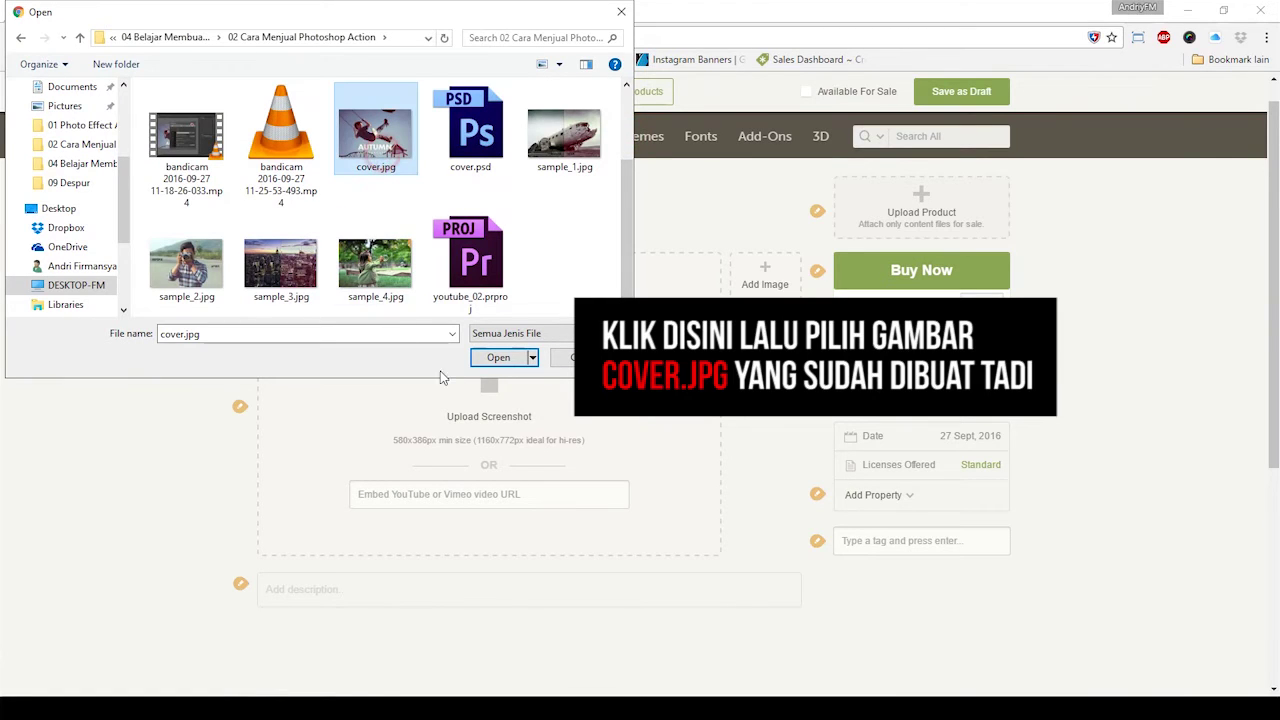
{"action": "left_click", "coordinate": [491, 357]}
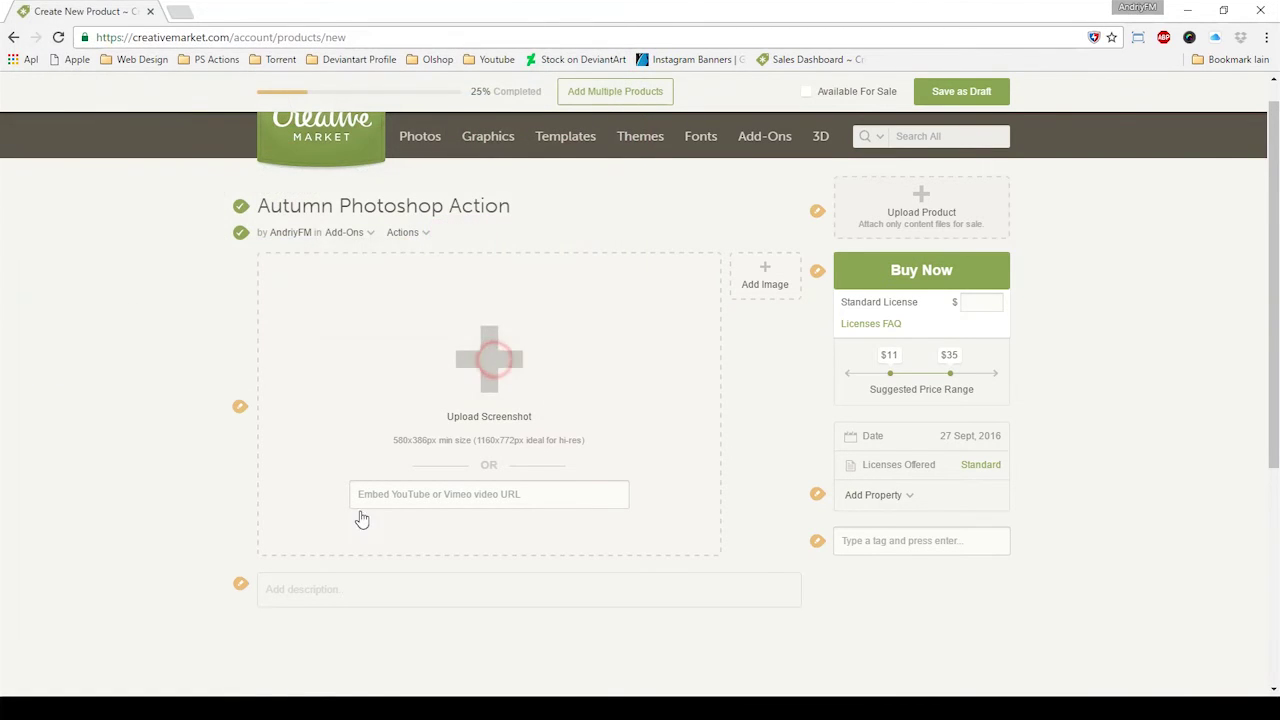
Set the Standard License price to $2.
{"action": "left_click", "coordinate": [982, 304]}
{"action": "type", "text": "2"}
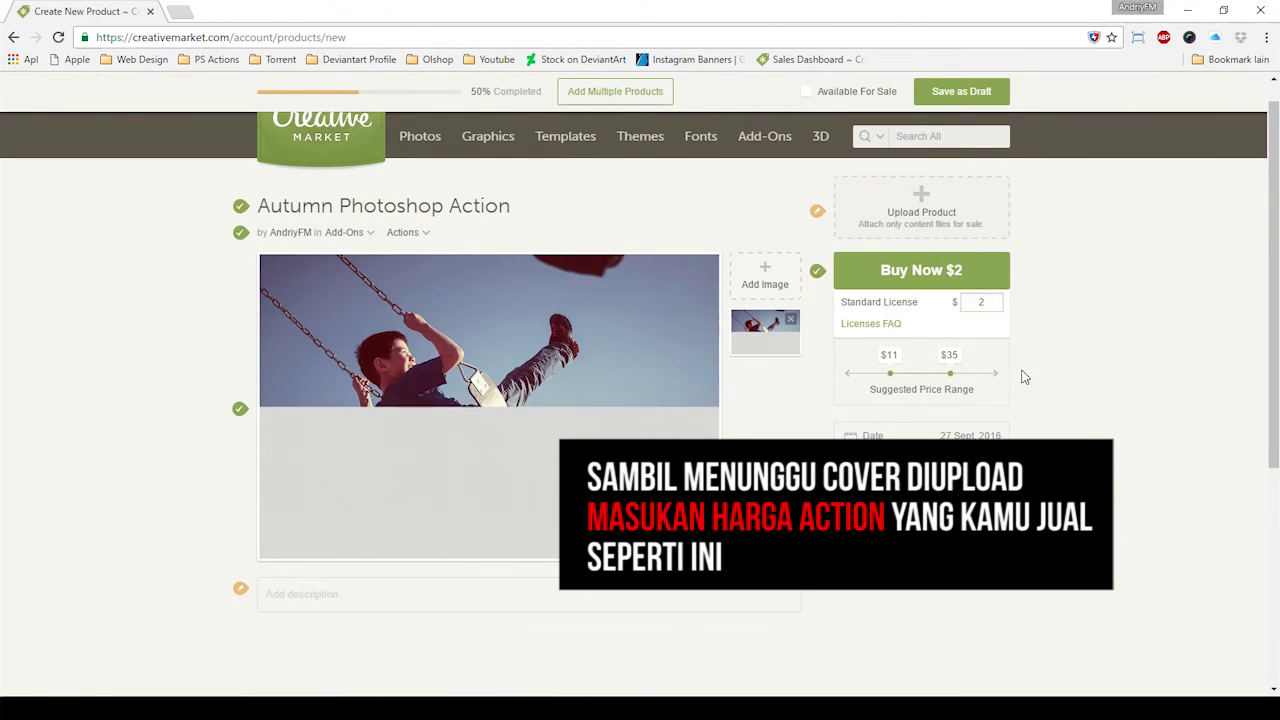
{"action": "left_click", "coordinate": [1063, 335]}
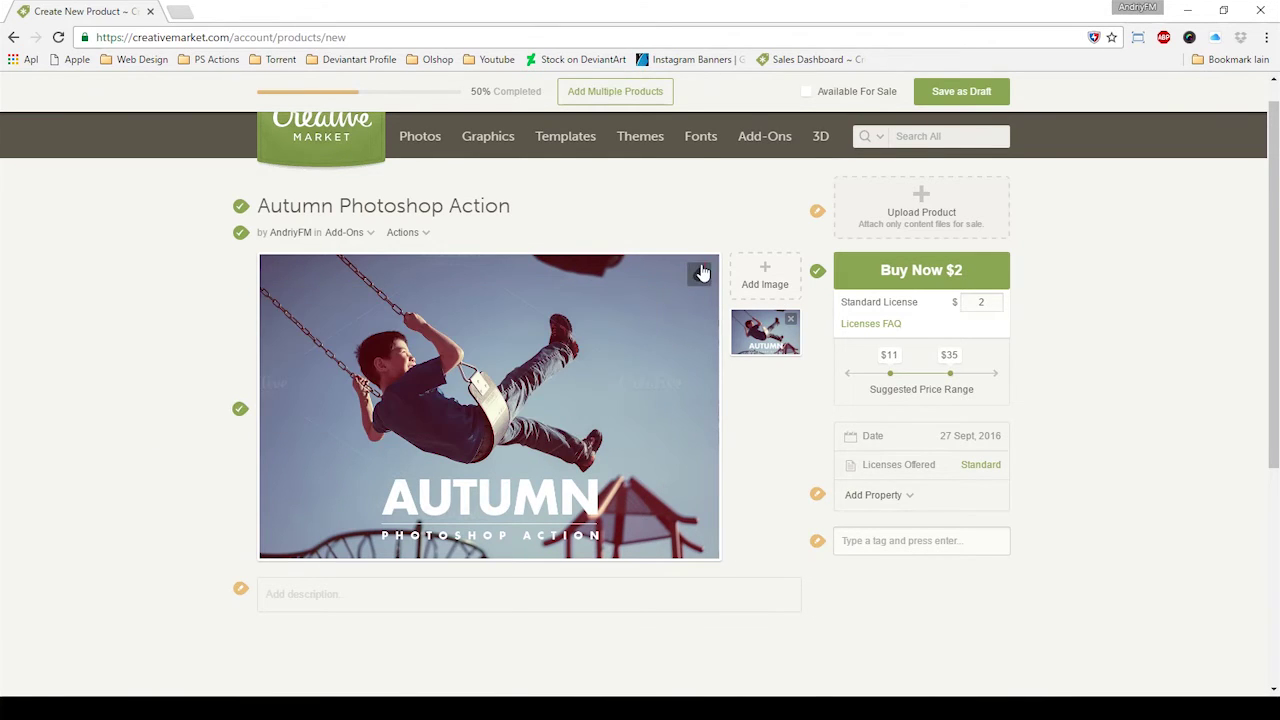
{"action": "left_click", "coordinate": [775, 277]}
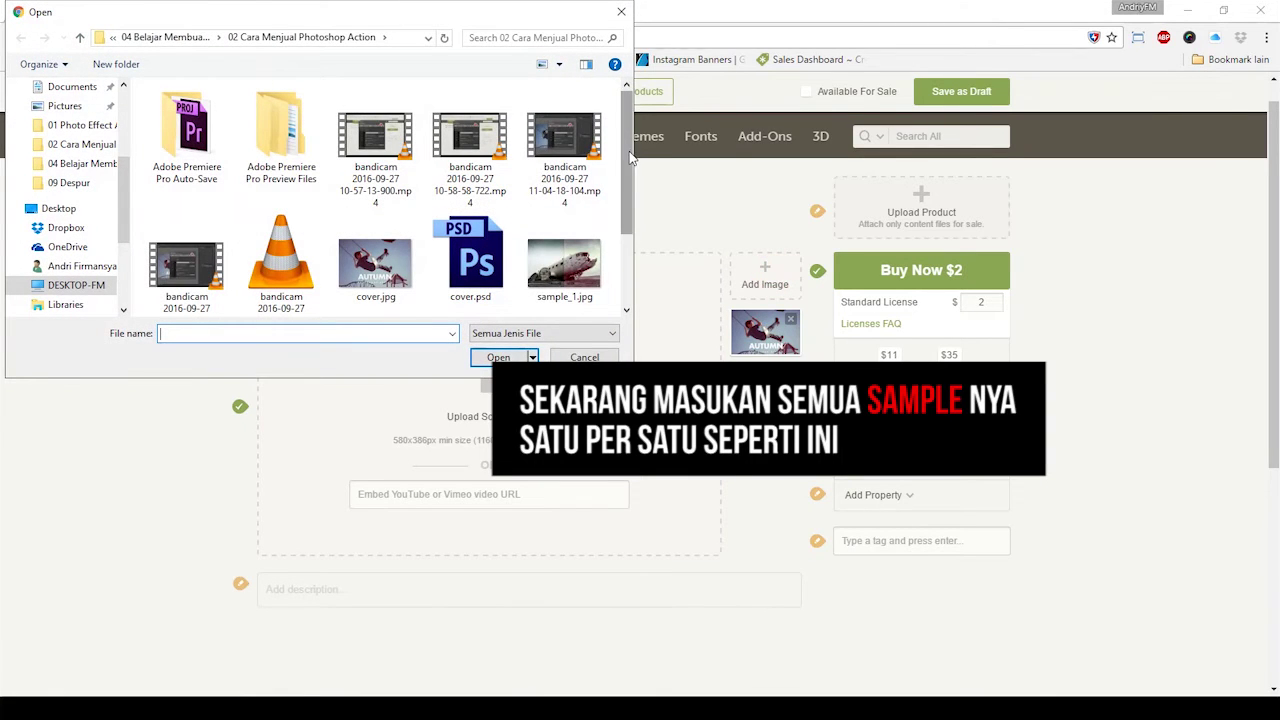
Upload sample_1.jpg as a preview image.
{"action": "scroll", "coordinate": [631, 157], "scroll_direction": "down", "scroll_amount": 1}
{"action": "left_click", "coordinate": [564, 196]}
{"action": "left_click", "coordinate": [512, 362]}
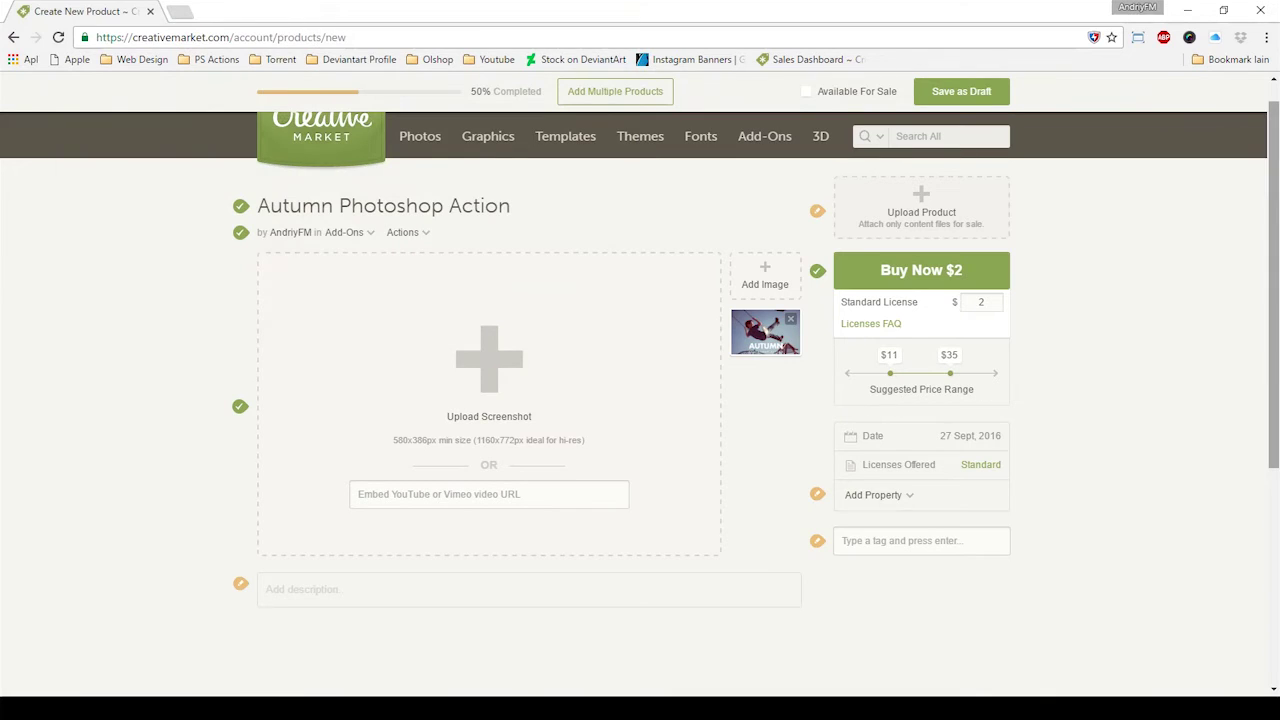
Add a Requirements property set to Adobe CS3+.
{"action": "left_click", "coordinate": [906, 498]}
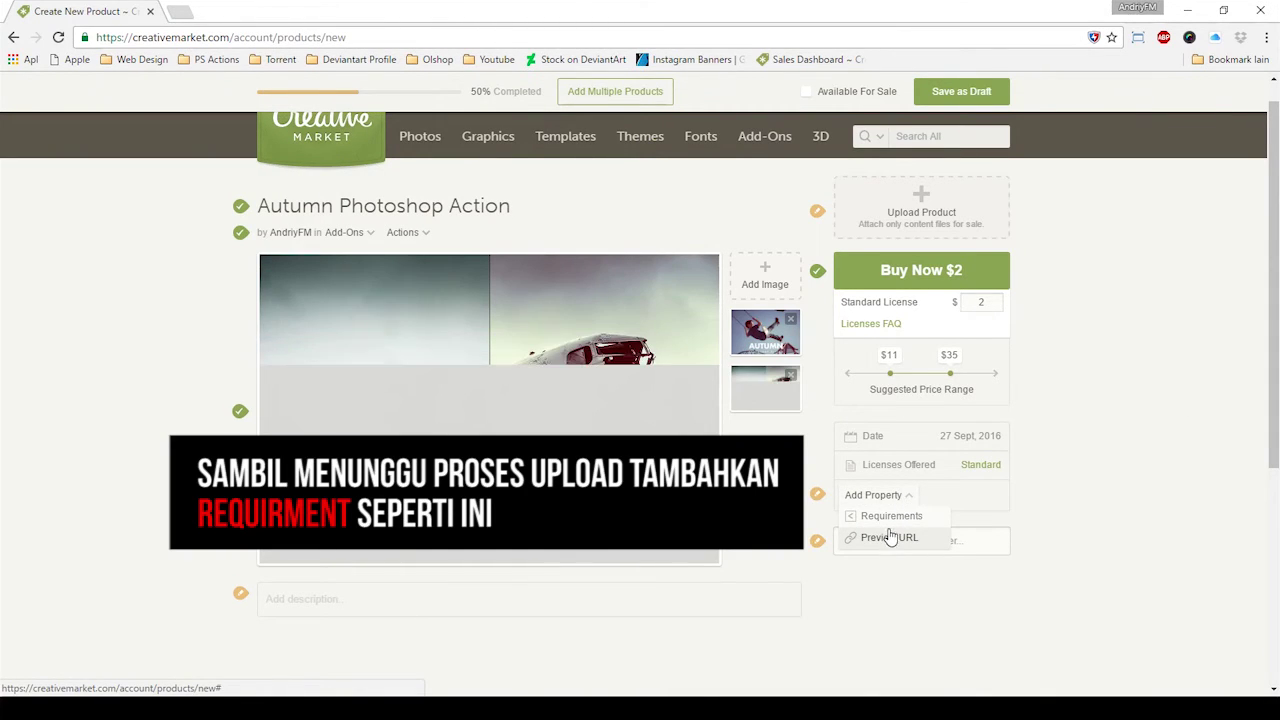
{"action": "left_click", "coordinate": [889, 518]}
{"action": "left_click", "coordinate": [970, 495]}
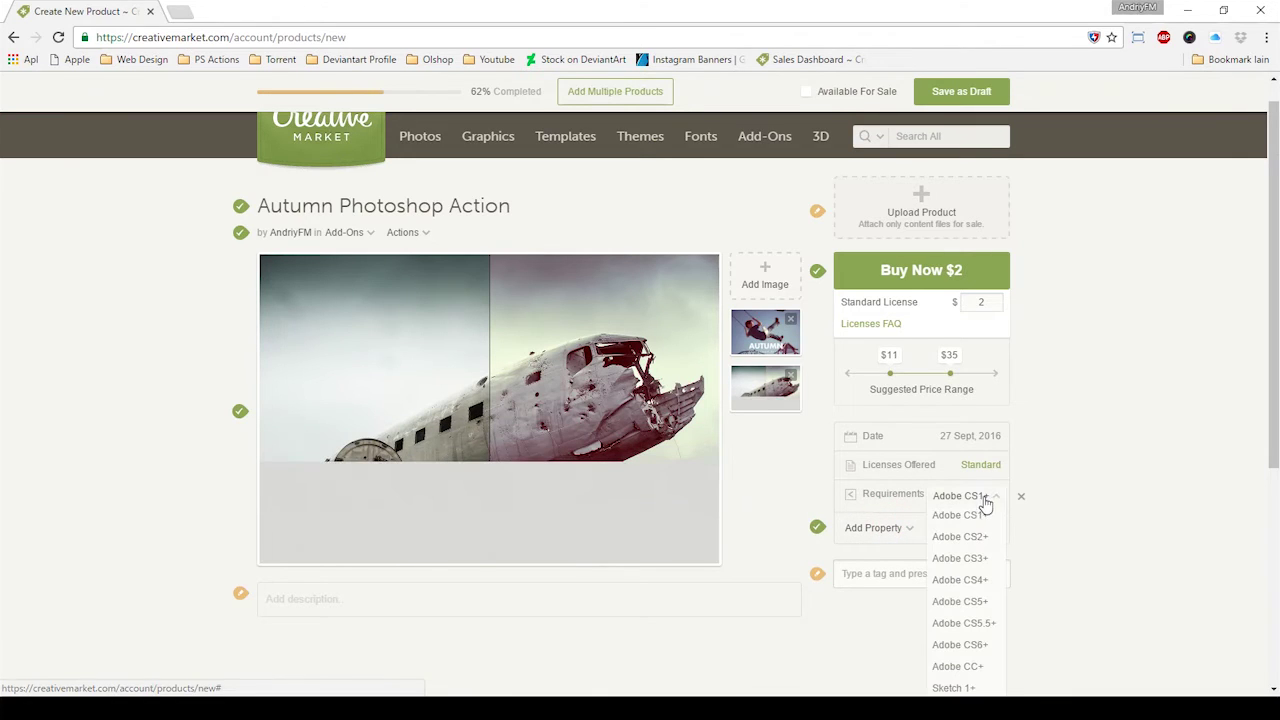
{"action": "left_click", "coordinate": [981, 560]}
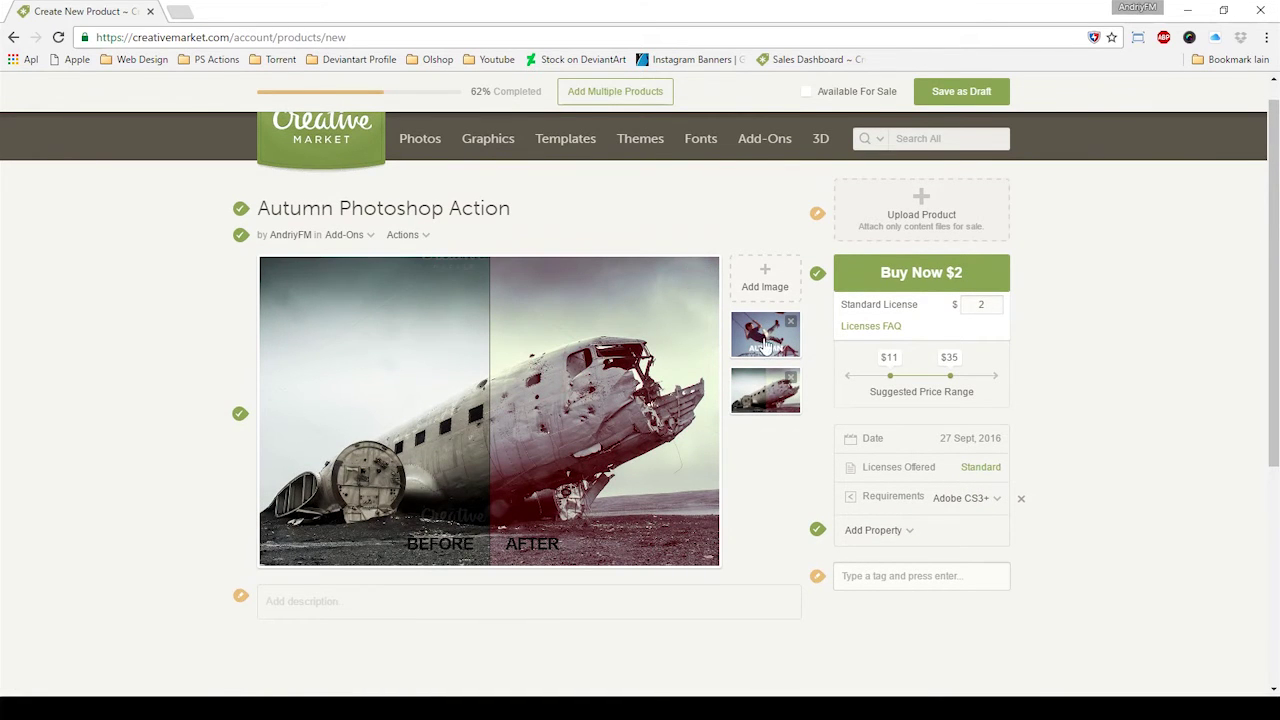
Upload sample_2.jpg as another preview image.
{"action": "left_click", "coordinate": [779, 270]}
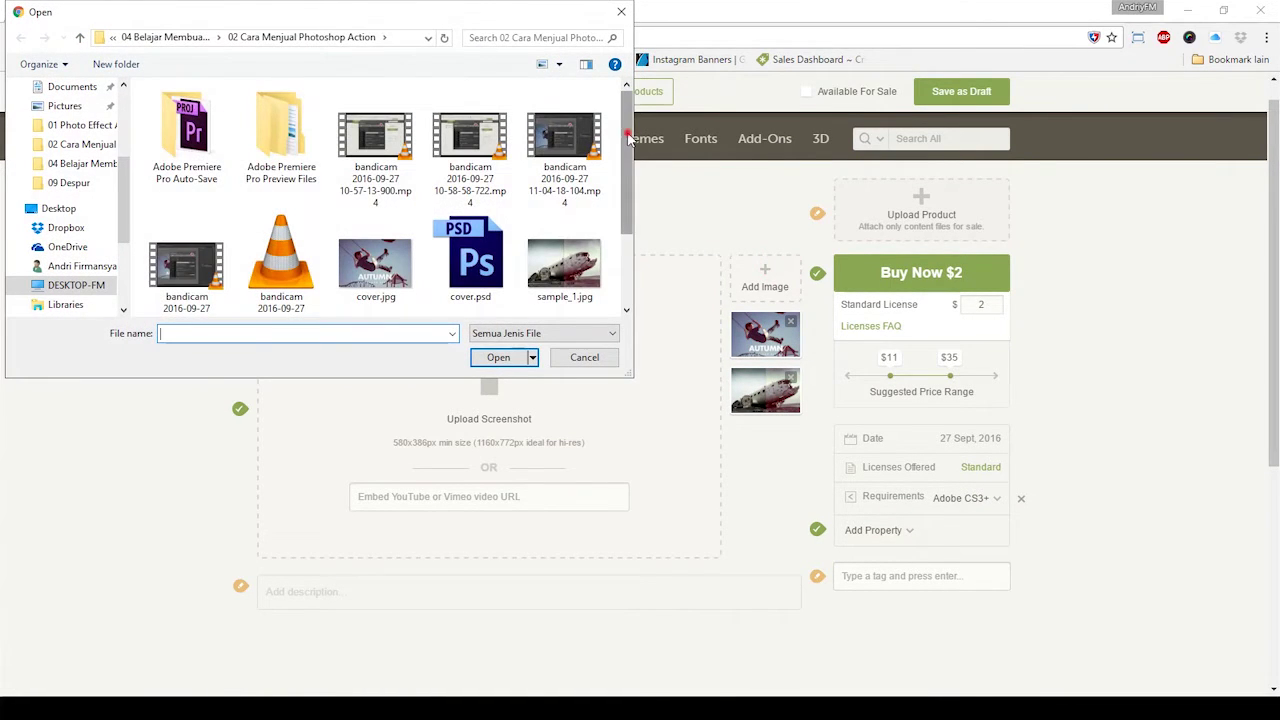
{"action": "scroll", "coordinate": [500, 200], "scroll_direction": "down", "scroll_amount": 2}
{"action": "left_click", "coordinate": [186, 262]}
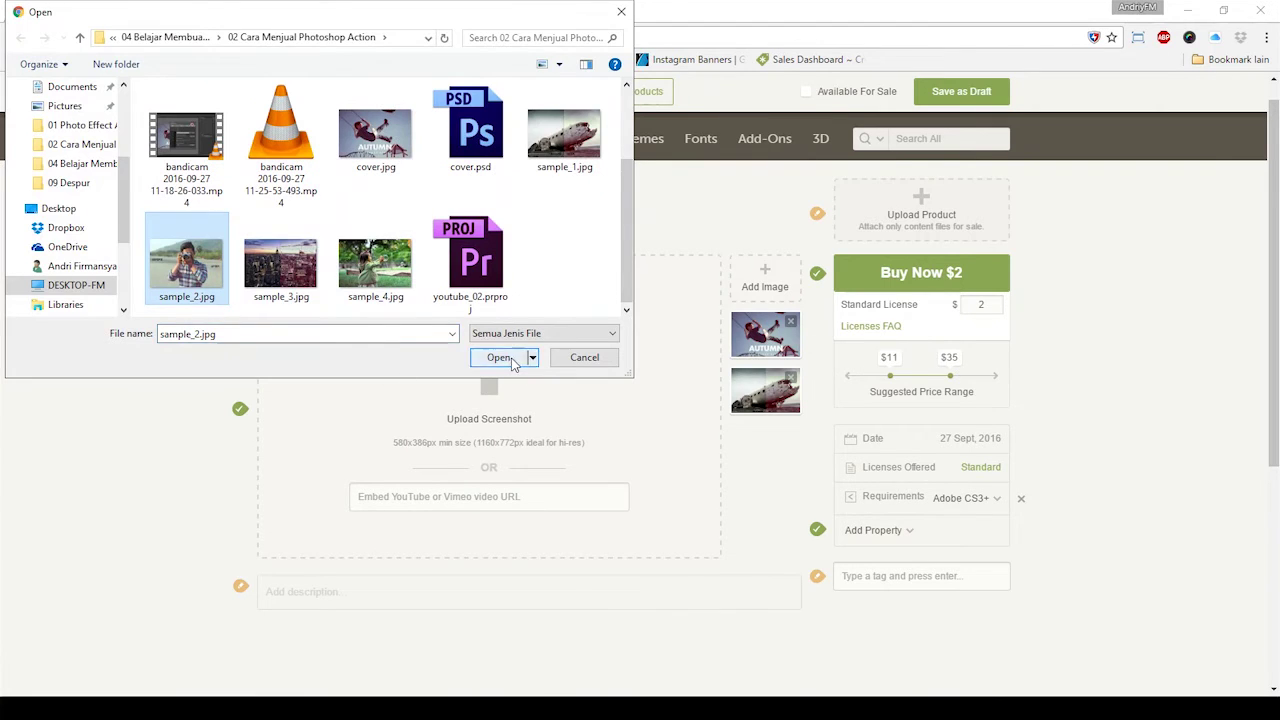
{"action": "left_click", "coordinate": [498, 357]}
Add tags such as photo effect, color effect, action, photoshop vintage effect and summer effect.
{"action": "left_click_drag", "start_coordinate": [1272, 186], "coordinate": [1270, 260]}
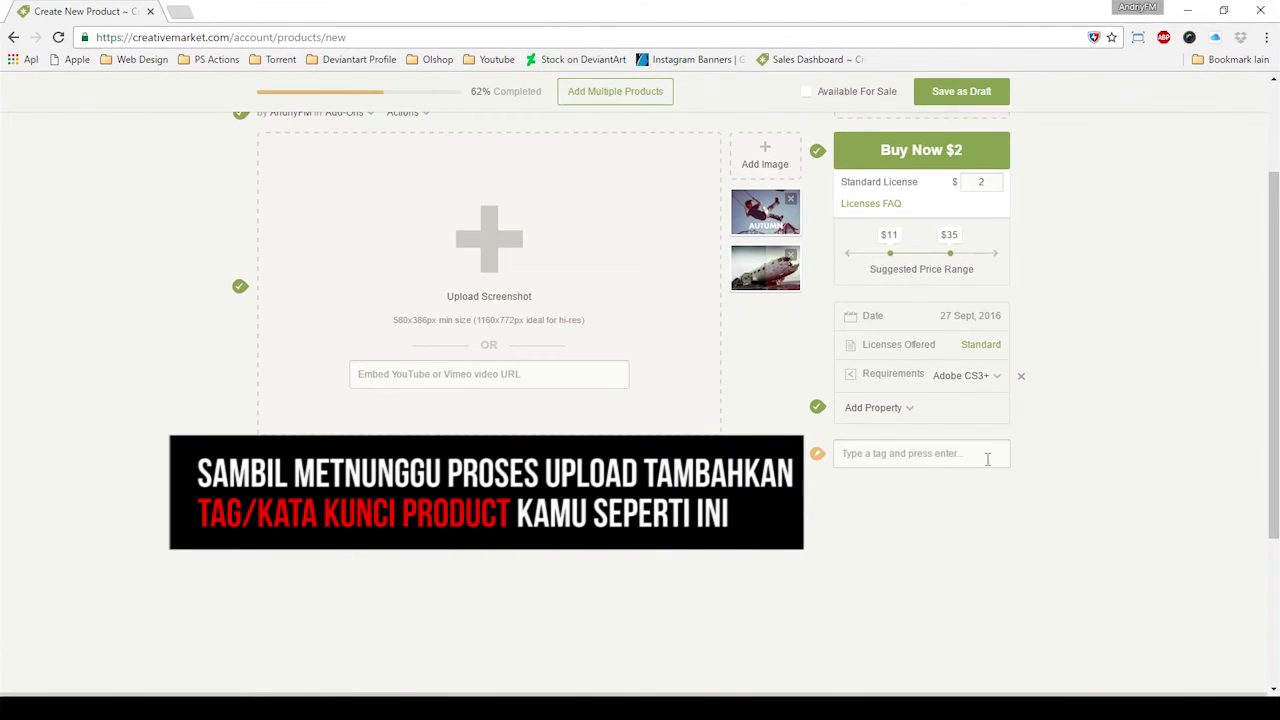
{"action": "type", "text": "photo effect, color effect, action, photoshop vintage effect, summer effect, "}
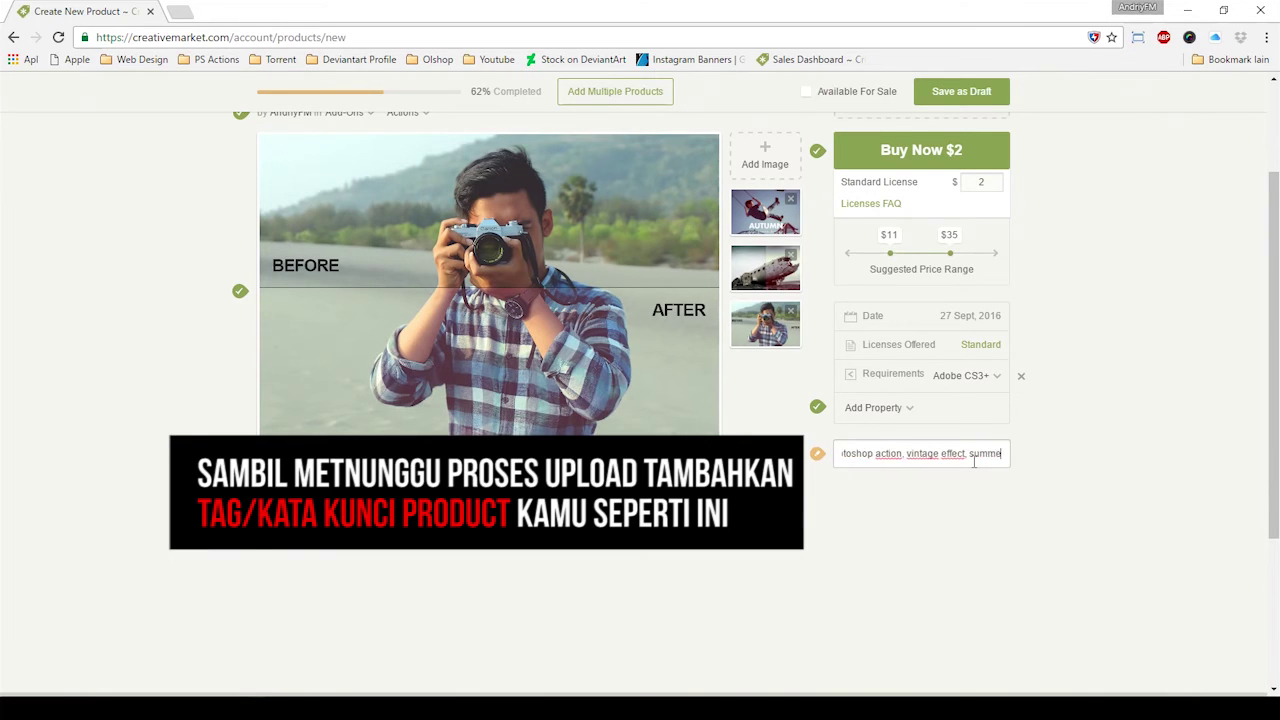
{"action": "type", "text": "autumn effect"}
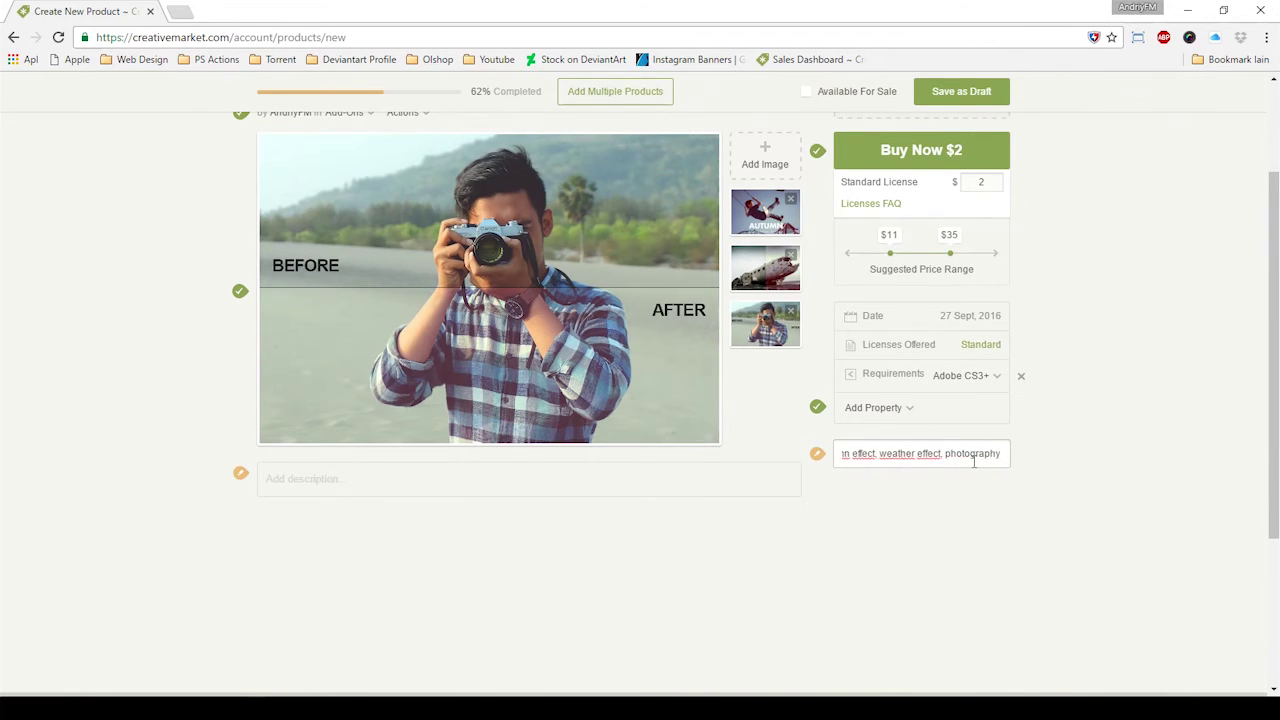
{"action": "key", "text": "Return"}
{"action": "scroll", "coordinate": [1274, 370], "scroll_direction": "up", "scroll_amount": 1}
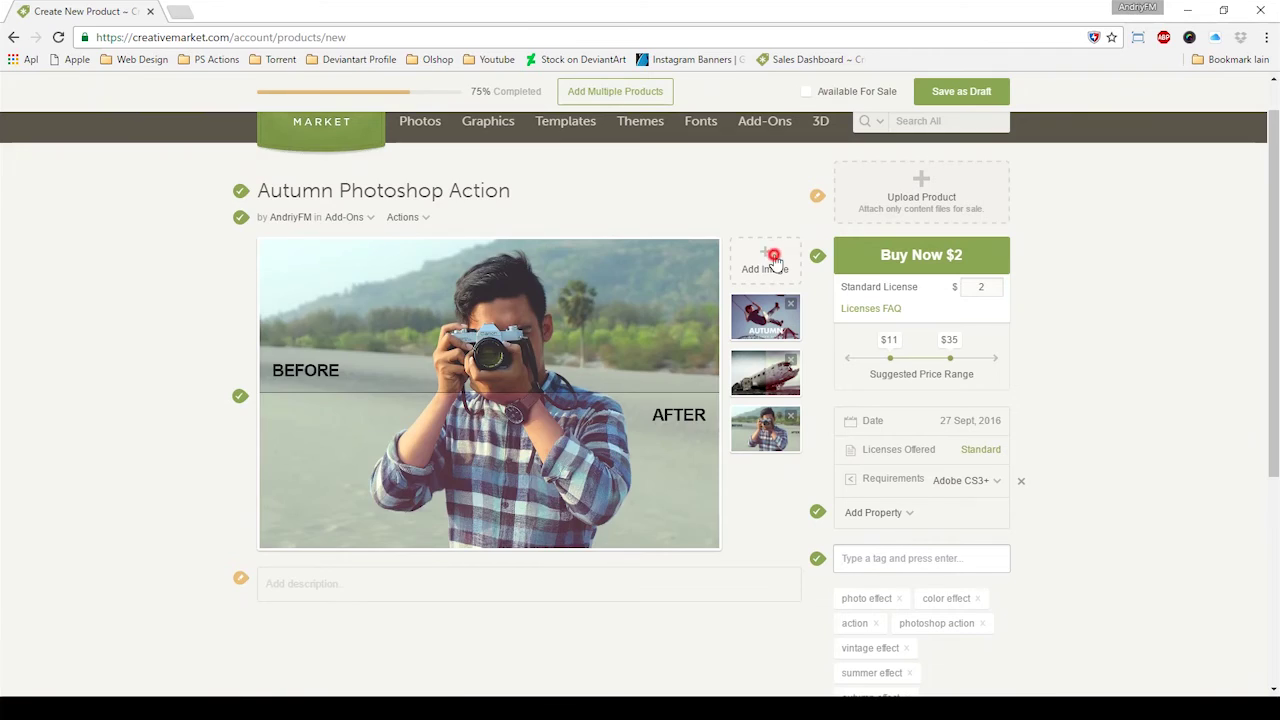
Upload sample_3.jpg and sample_4.jpg as further preview images.
{"action": "left_click", "coordinate": [775, 262]}
{"action": "scroll", "coordinate": [545, 292], "scroll_direction": "down", "scroll_amount": 1}
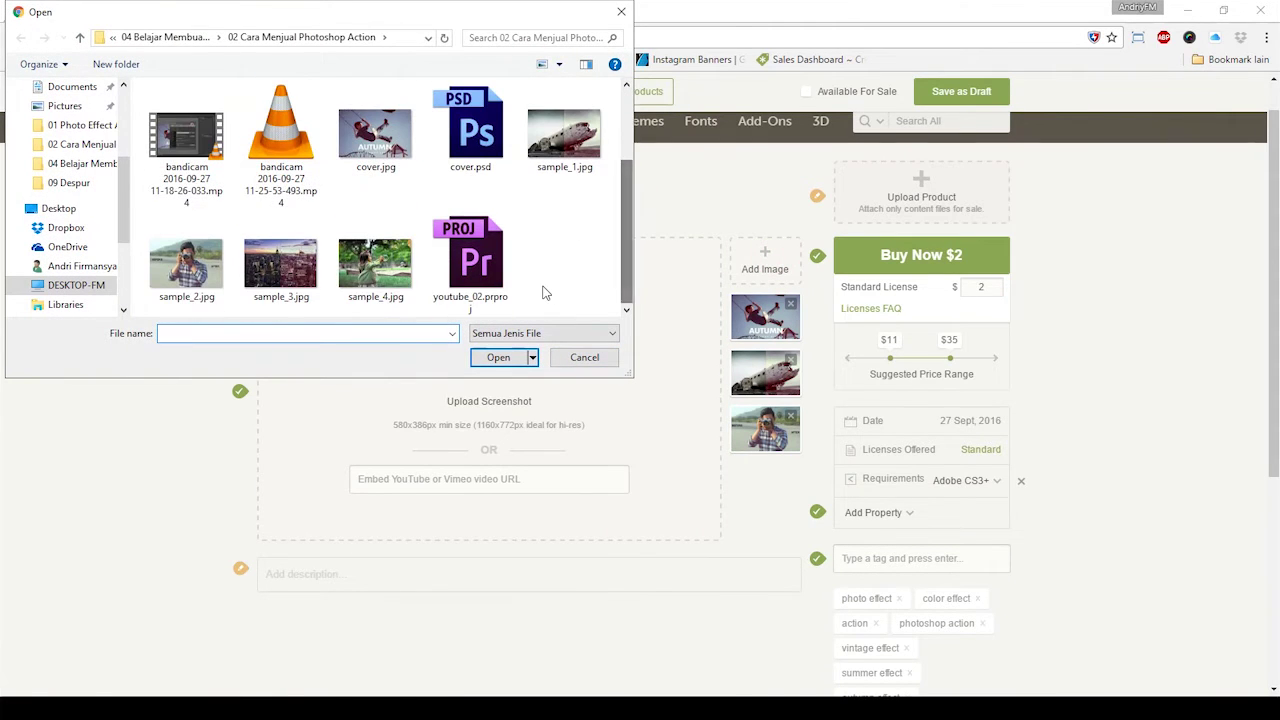
{"action": "left_click", "coordinate": [288, 270]}
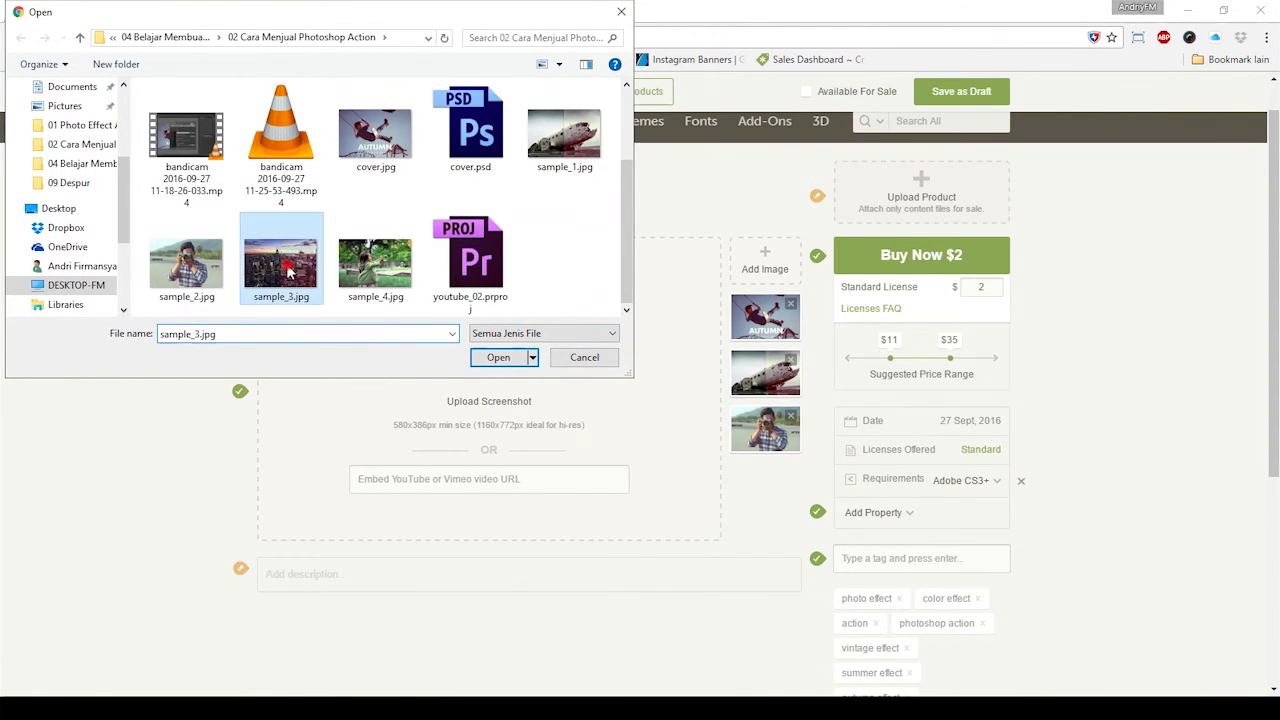
{"action": "left_click", "coordinate": [482, 356]}
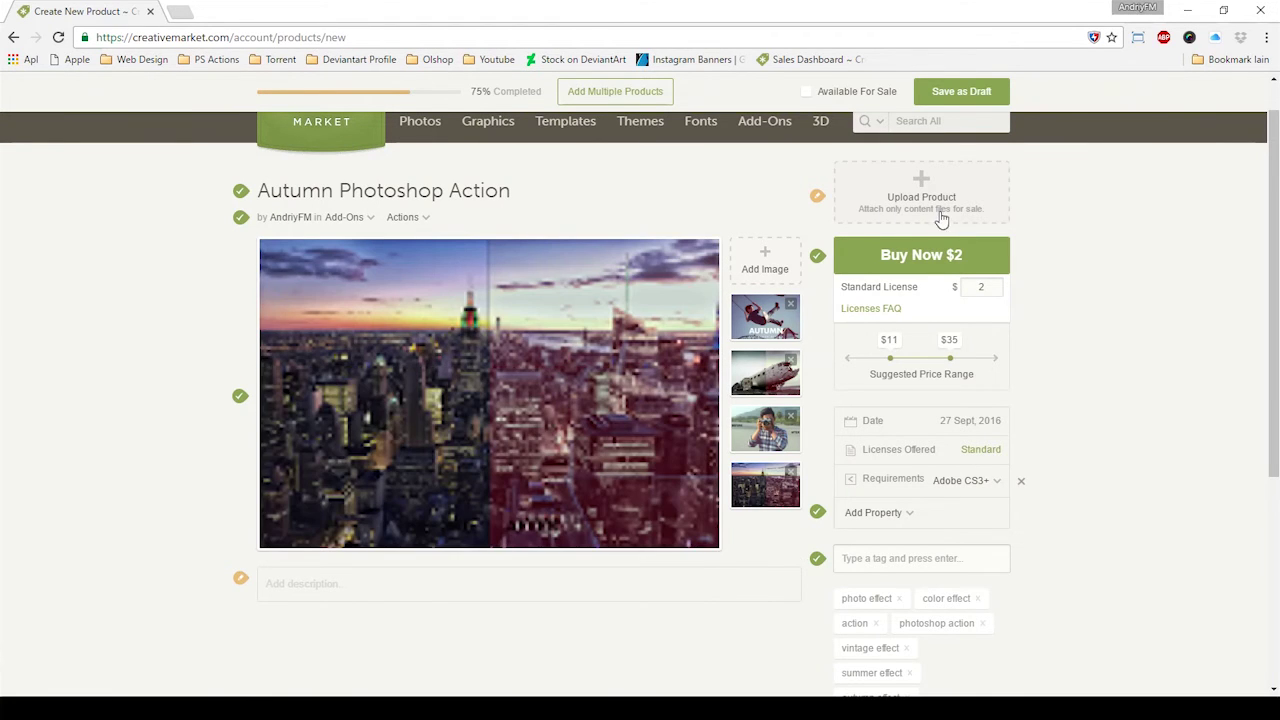
{"action": "scroll", "coordinate": [707, 340], "scroll_direction": "up", "scroll_amount": 1}
{"action": "left_click", "coordinate": [765, 277]}
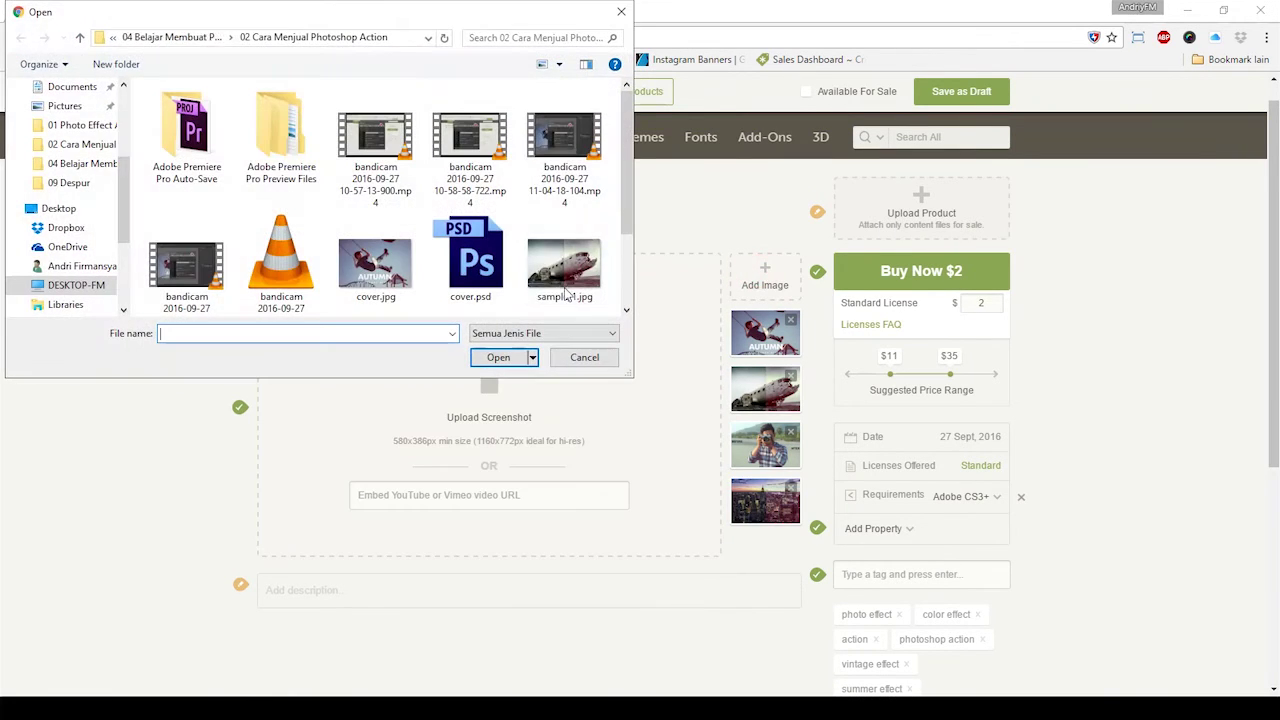
{"action": "scroll", "coordinate": [350, 290], "scroll_direction": "down", "scroll_amount": 2}
{"action": "double_click", "coordinate": [374, 262]}
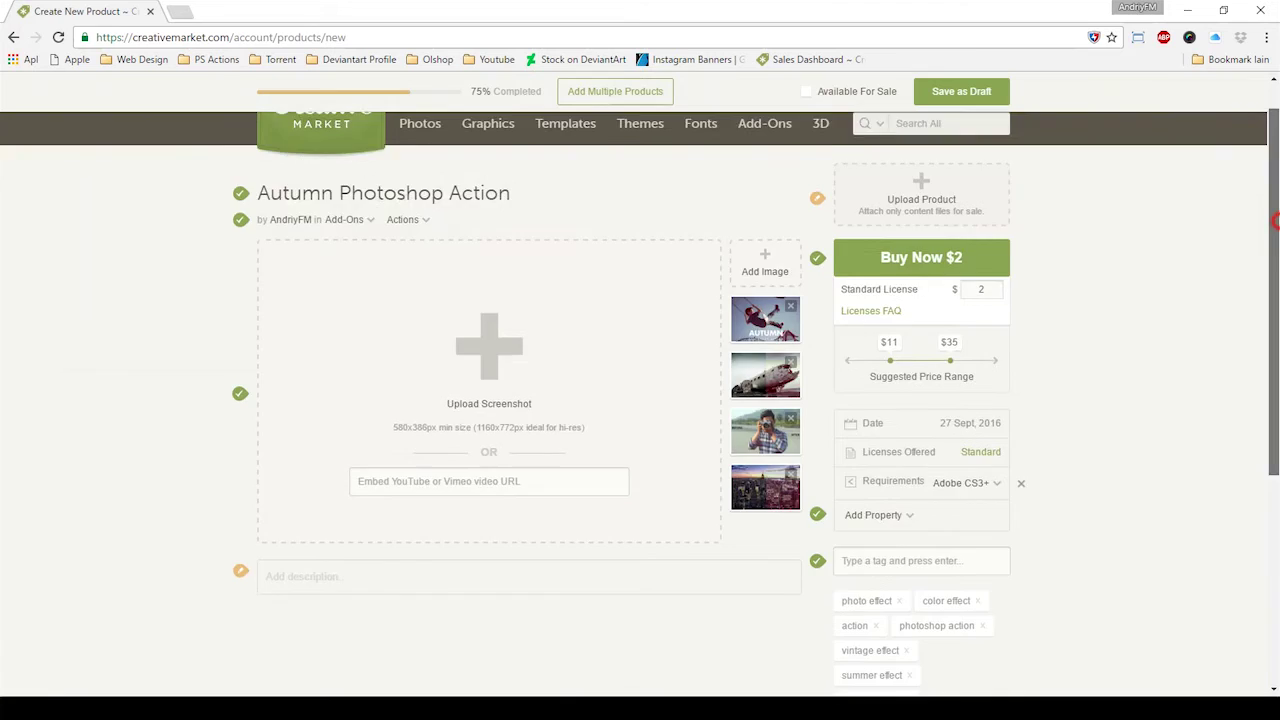
{"action": "scroll", "coordinate": [1274, 238], "scroll_direction": "down", "scroll_amount": 5}
{"action": "scroll", "coordinate": [1274, 238], "scroll_direction": "up", "scroll_amount": 5}
{"action": "scroll", "coordinate": [1274, 238], "scroll_direction": "up", "scroll_amount": 1}
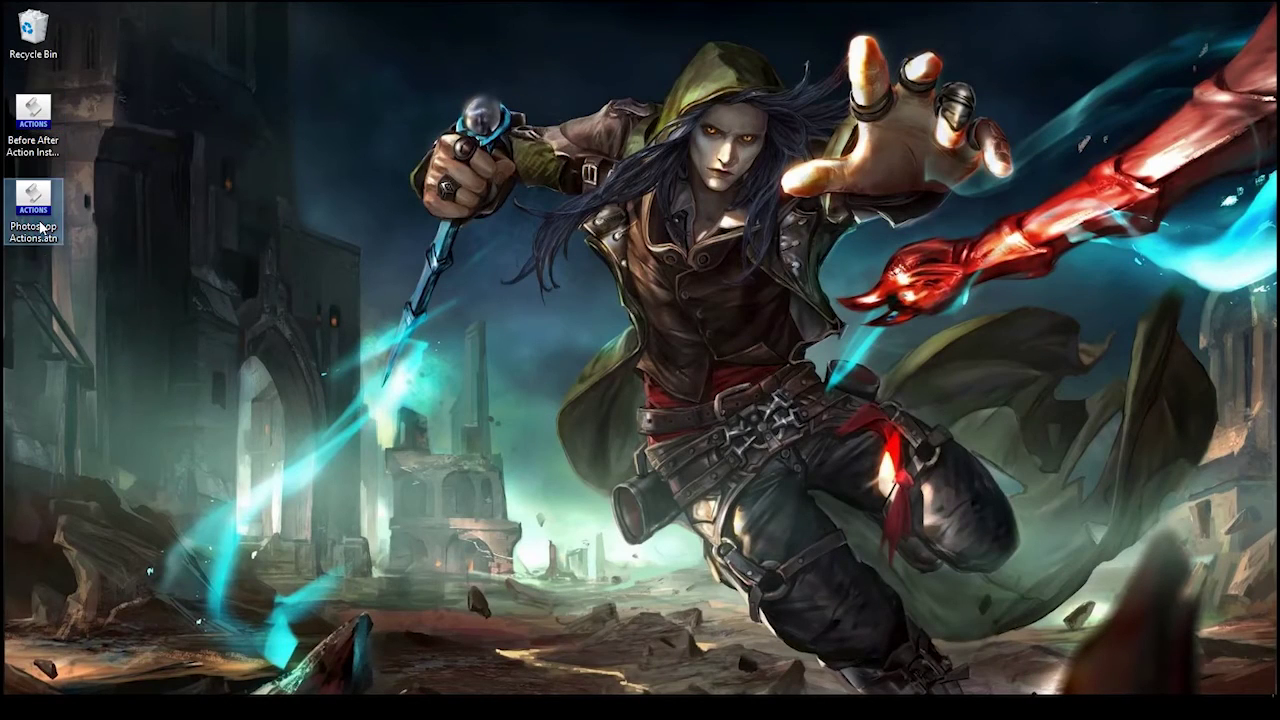
Create a new desktop folder named 'autumn photoshop action'.
{"action": "right_click", "coordinate": [348, 178]}
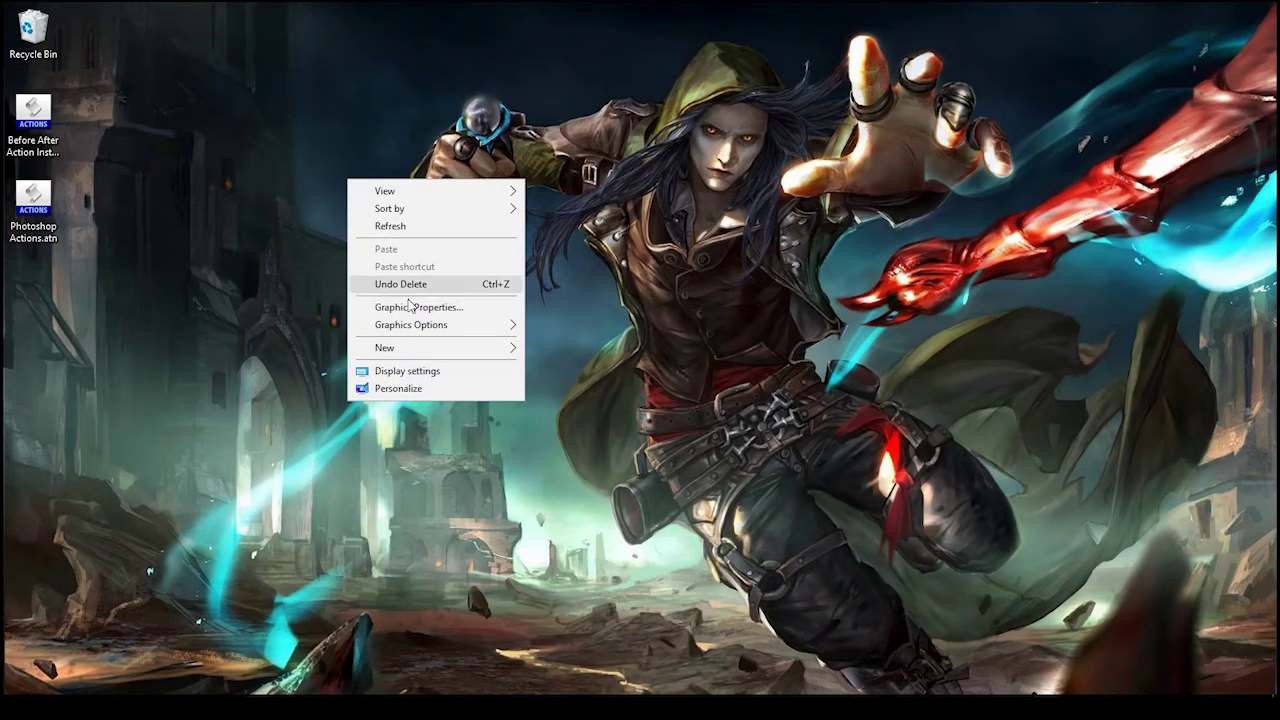
{"action": "left_click", "coordinate": [562, 349]}
{"action": "key", "text": "BackSpace"}
{"action": "type", "text": "photoshop action"}
{"action": "key", "text": "Return"}
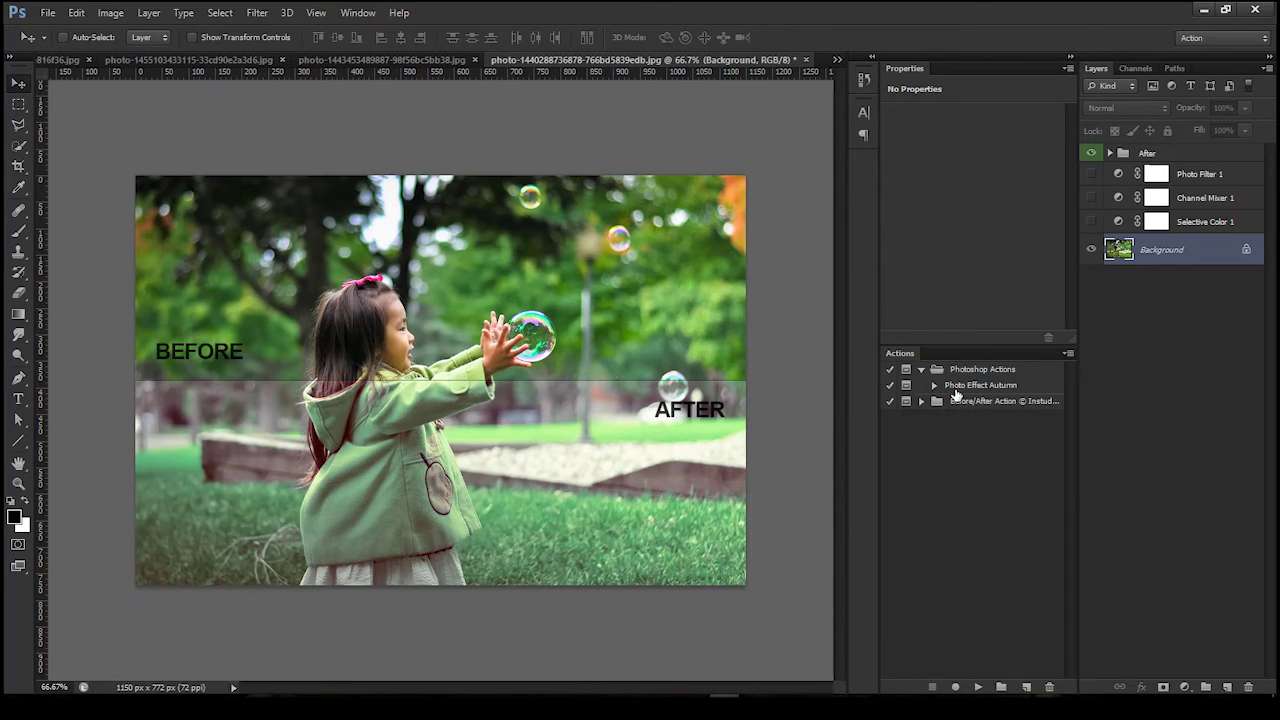
Rename the action set to 'Autumn Photoshop Action' and its action to 'Autumn'.
{"action": "left_click", "coordinate": [982, 369]}
{"action": "double_click", "coordinate": [982, 369]}
{"action": "type", "text": "Autumn"}
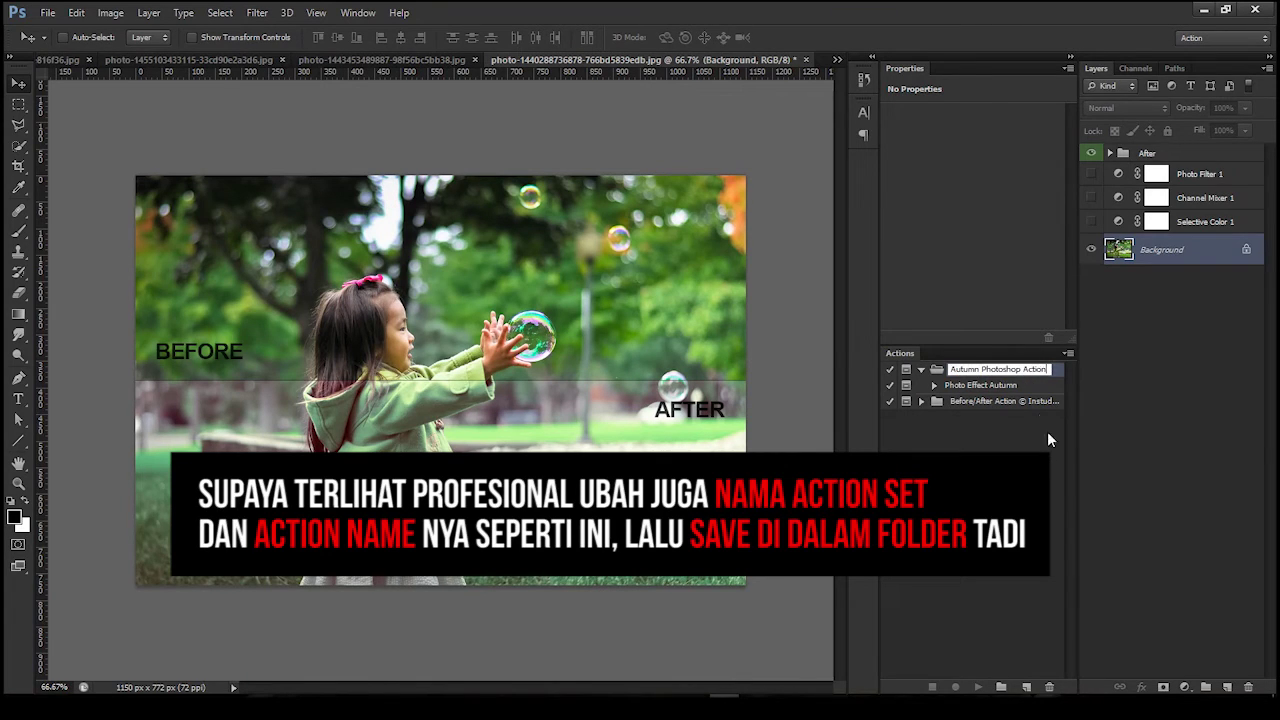
{"action": "left_click", "coordinate": [1003, 388]}
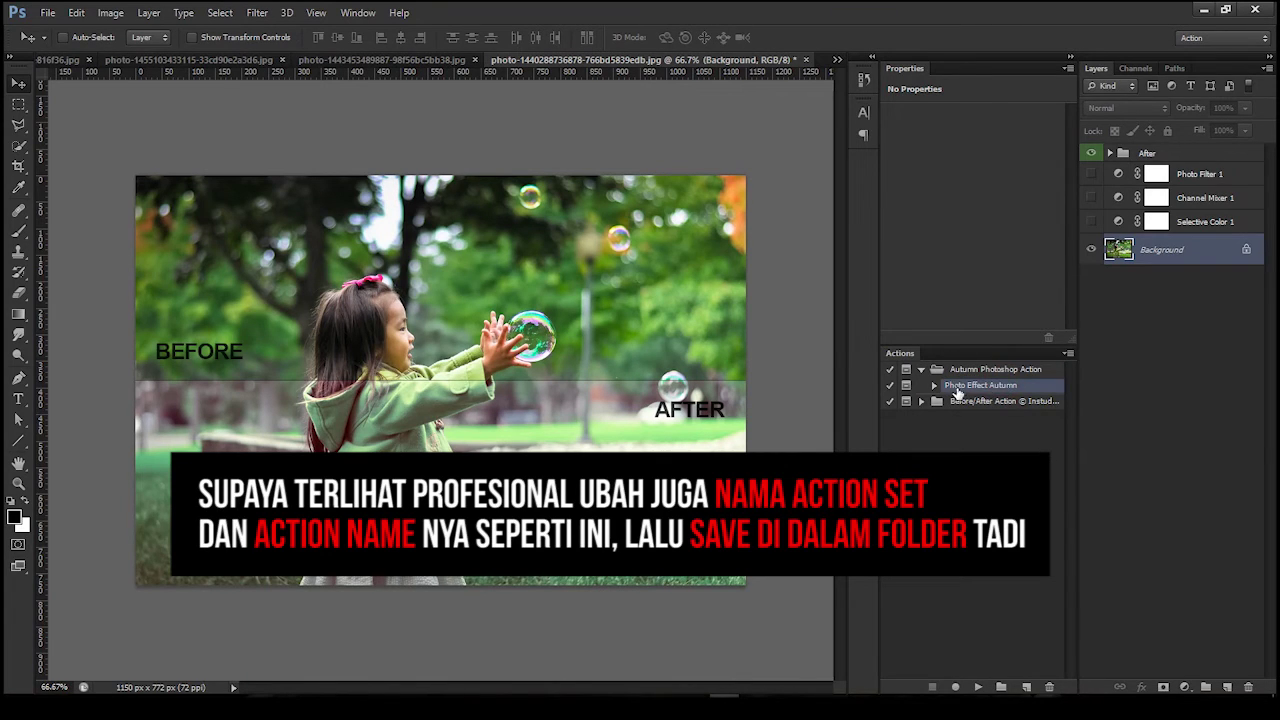
{"action": "double_click", "coordinate": [982, 386]}
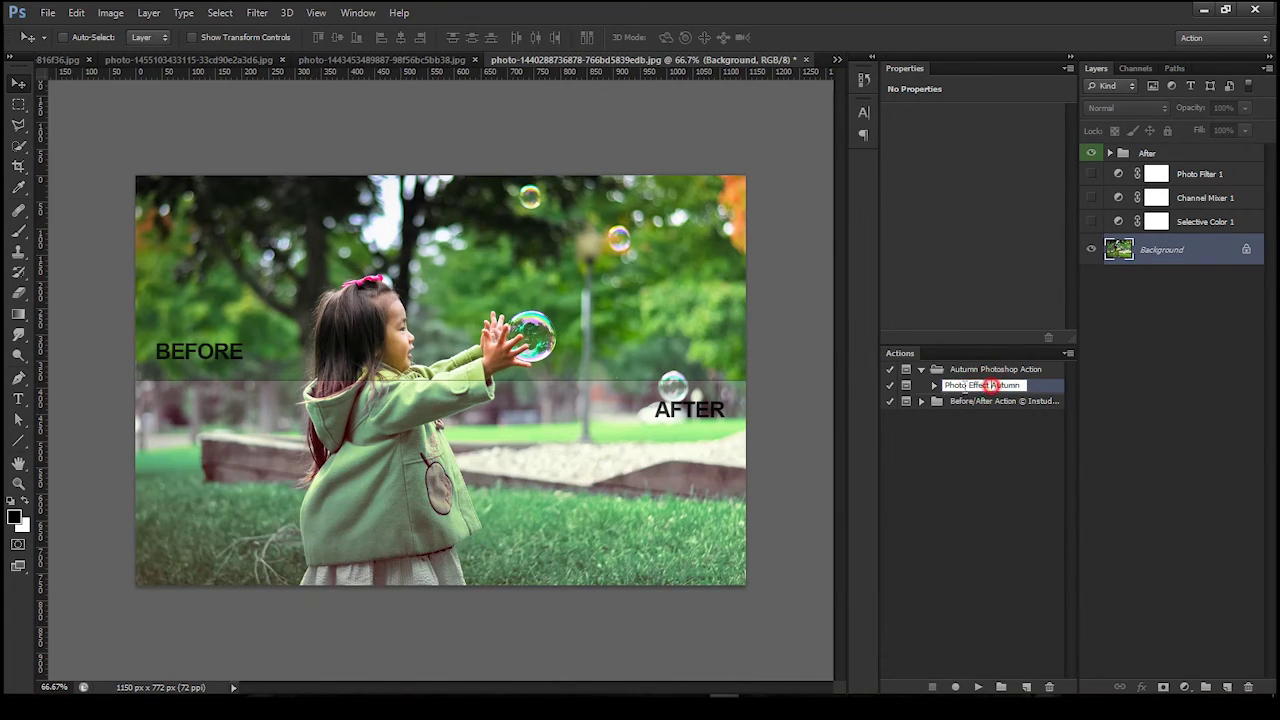
{"action": "key", "text": "BackSpace"}
{"action": "key", "text": "Return"}
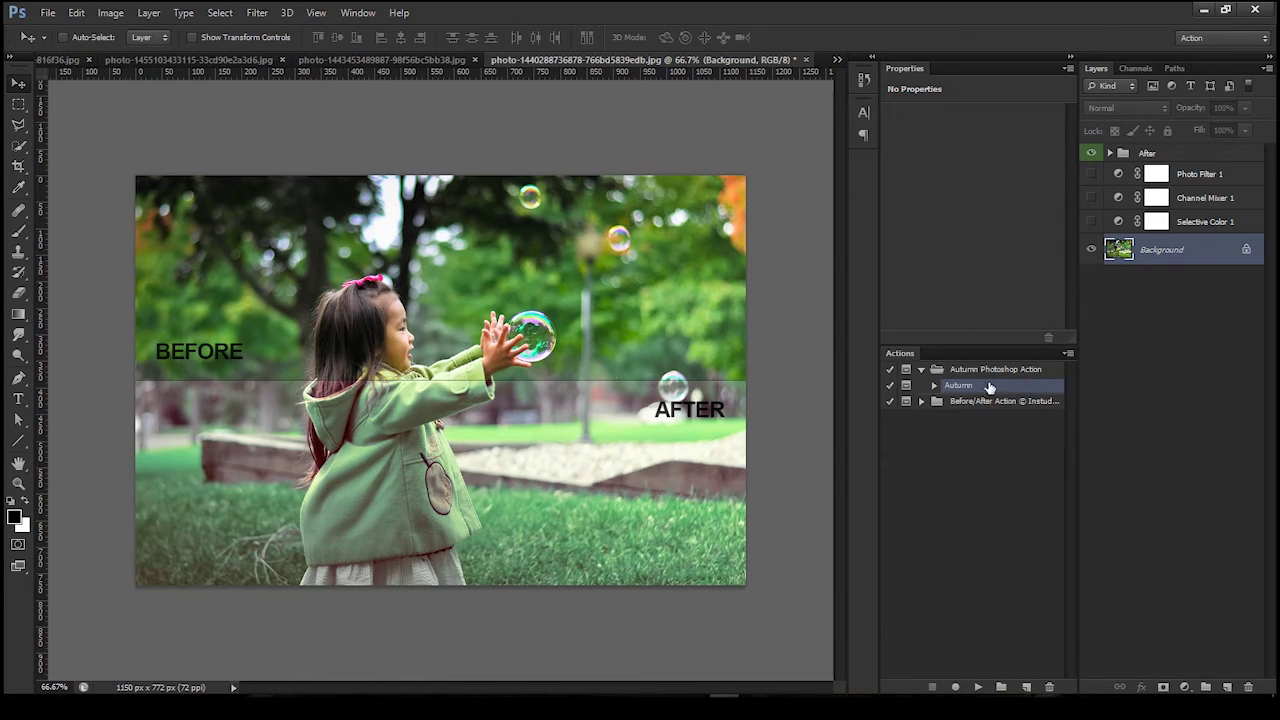
Save the set as Autumn Photoshop Action.atn in the autumn photoshop action folder.
{"action": "left_click", "coordinate": [921, 370]}
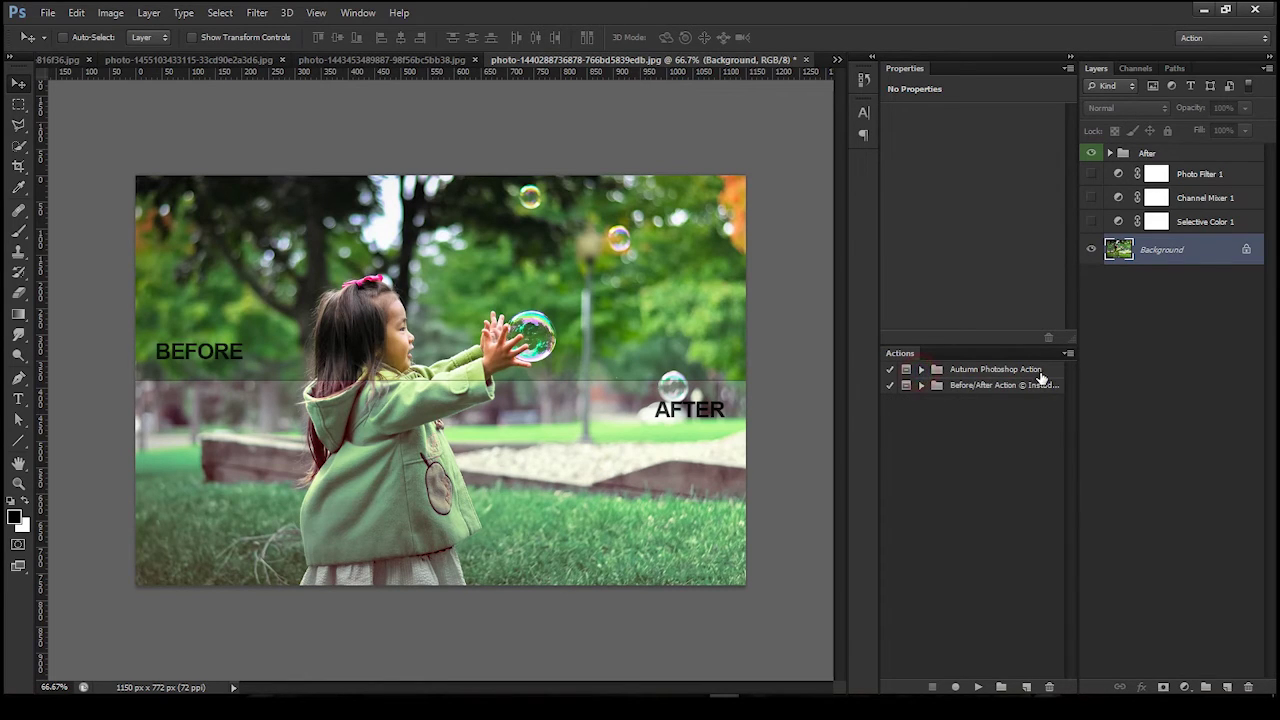
{"action": "left_click", "coordinate": [1040, 370]}
{"action": "left_click", "coordinate": [1068, 354]}
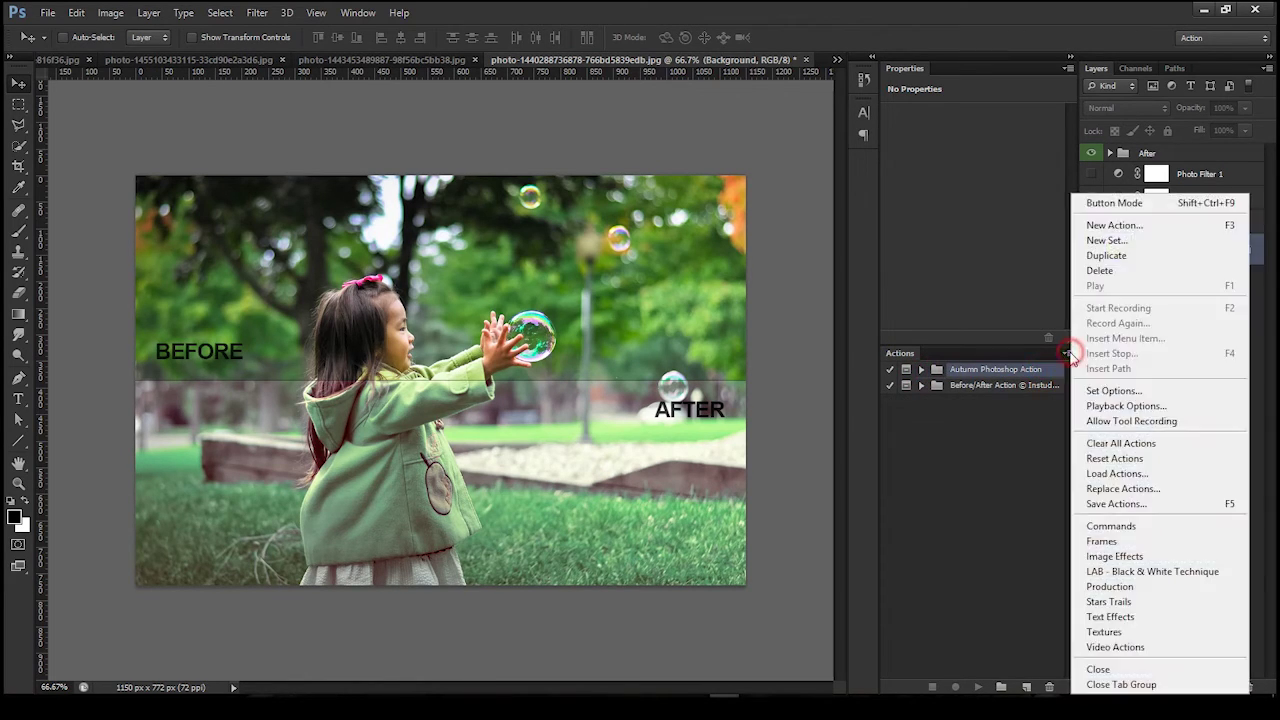
{"action": "left_click", "coordinate": [1110, 504]}
{"action": "left_click", "coordinate": [566, 263]}
{"action": "double_click", "coordinate": [566, 263]}
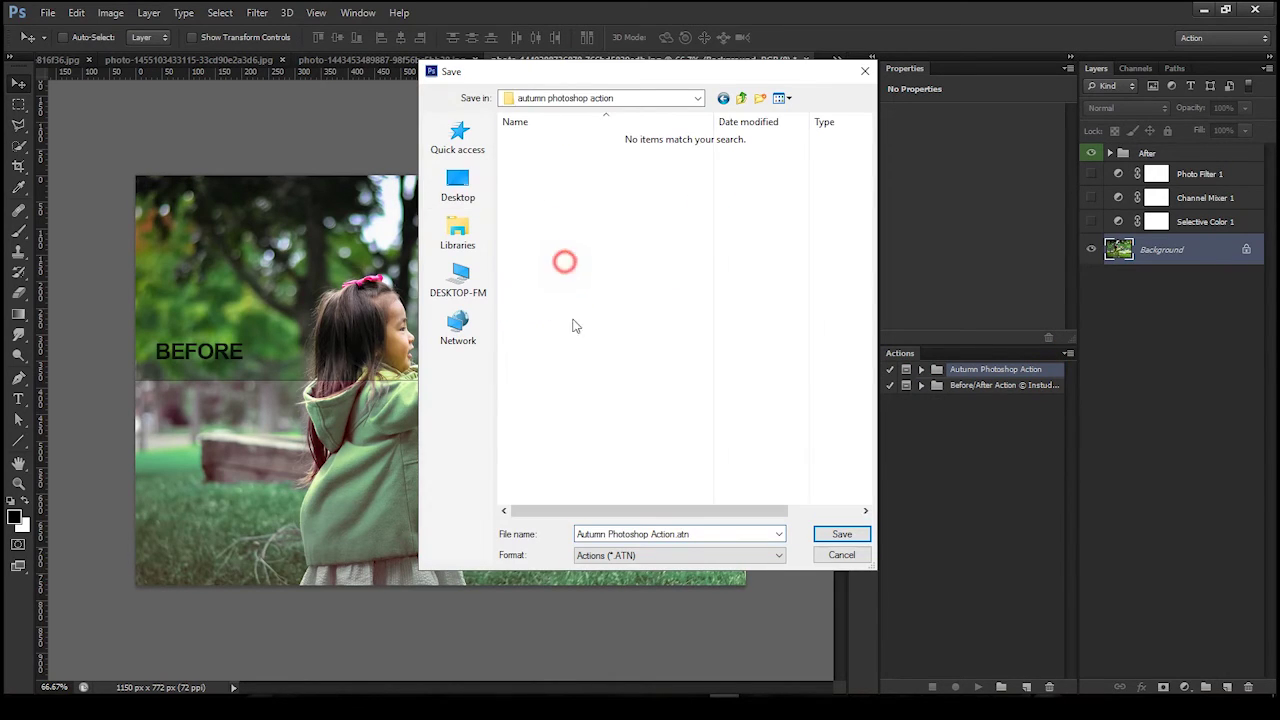
{"action": "left_click", "coordinate": [837, 540]}
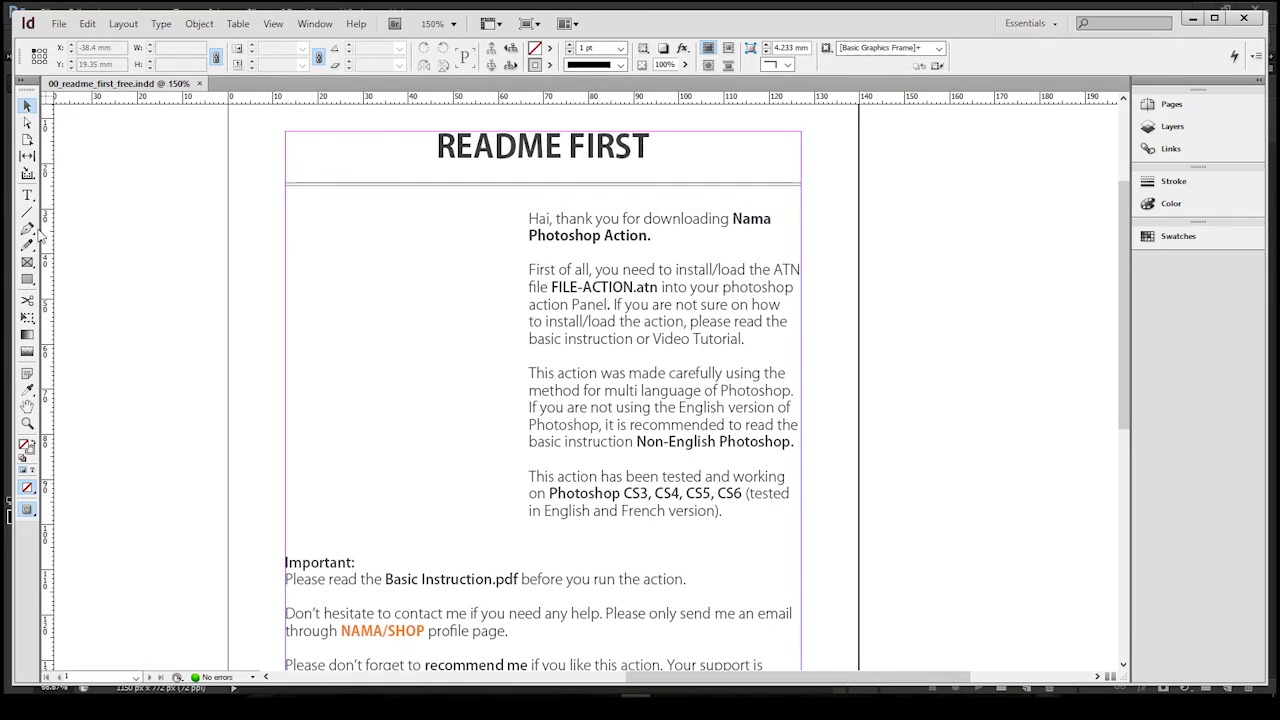
Replace 'Nama' with 'Autumn' and FILE-ACTION with 'Autumn Photoshop Action' in the readme.
{"action": "left_click", "coordinate": [27, 194]}
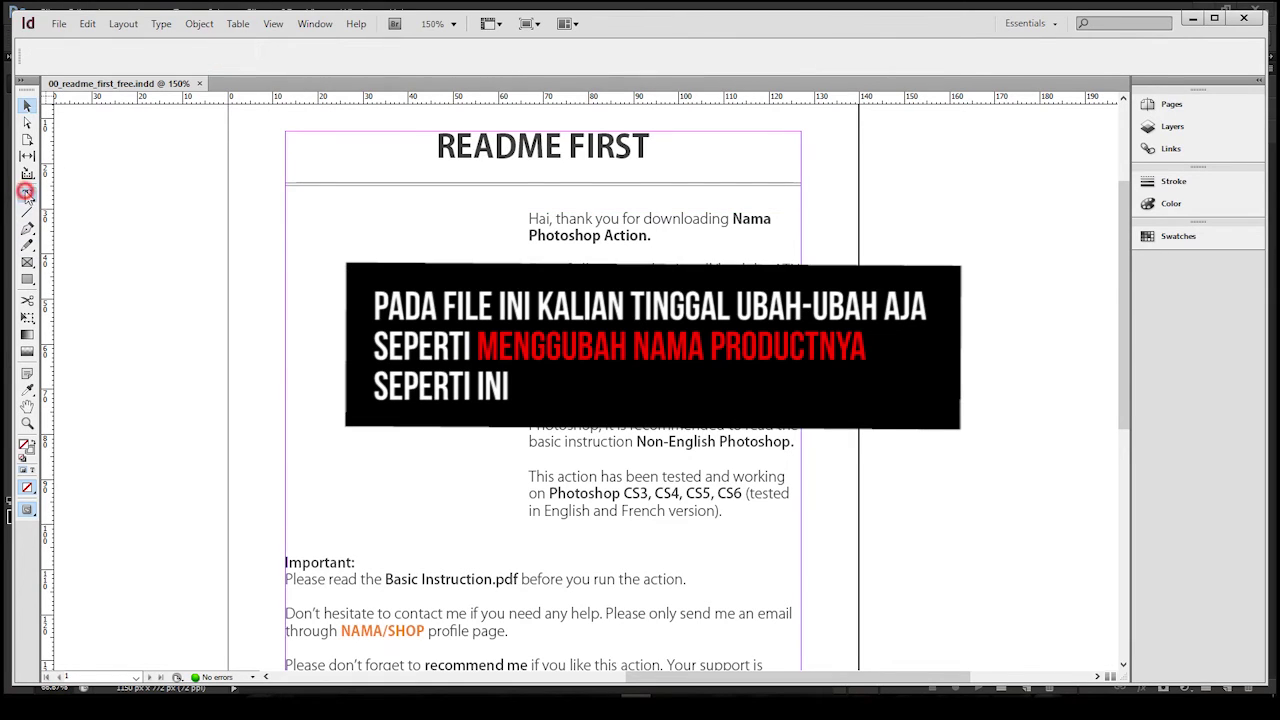
{"action": "double_click", "coordinate": [748, 220]}
{"action": "type", "text": "Autumn"}
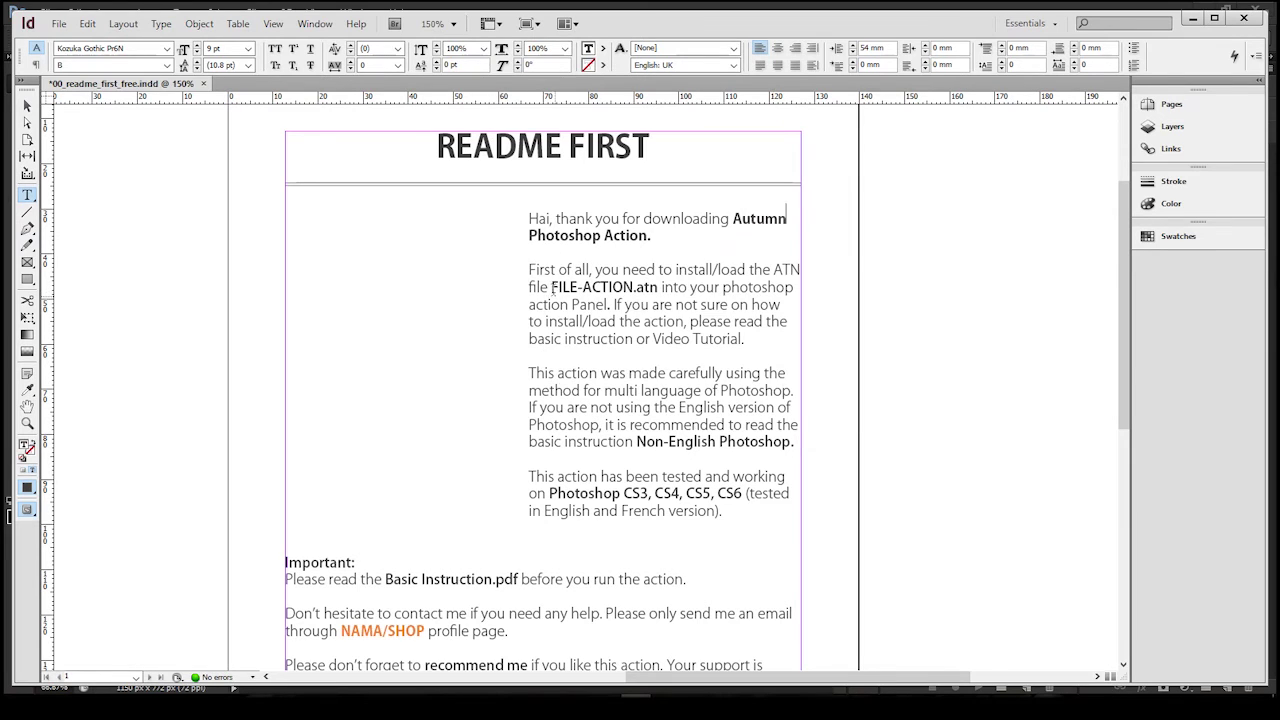
{"action": "left_click_drag", "start_coordinate": [553, 287], "coordinate": [636, 287]}
{"action": "type", "text": "autumn photoshop action.atn into"}
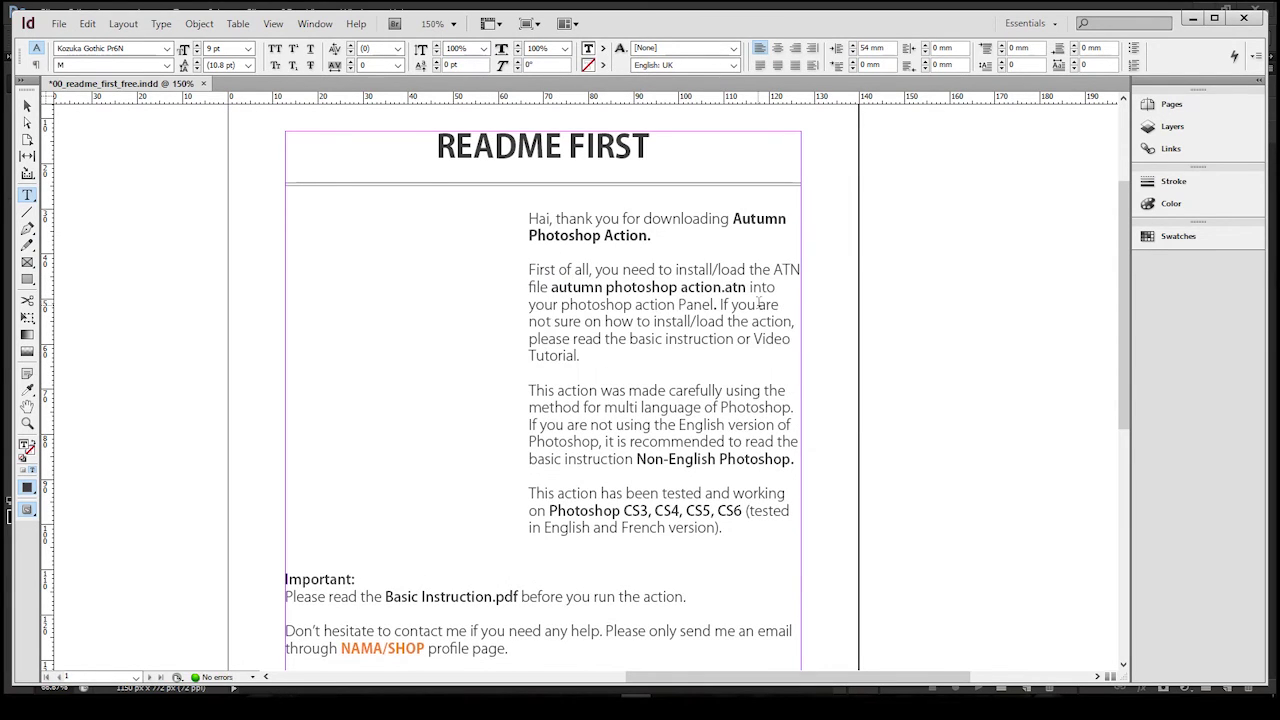
{"action": "type", "text": "A"}
{"action": "type", "text": "P"}
{"action": "left_click_drag", "start_coordinate": [605, 287], "coordinate": [690, 287]}
{"action": "type", "text": "A"}
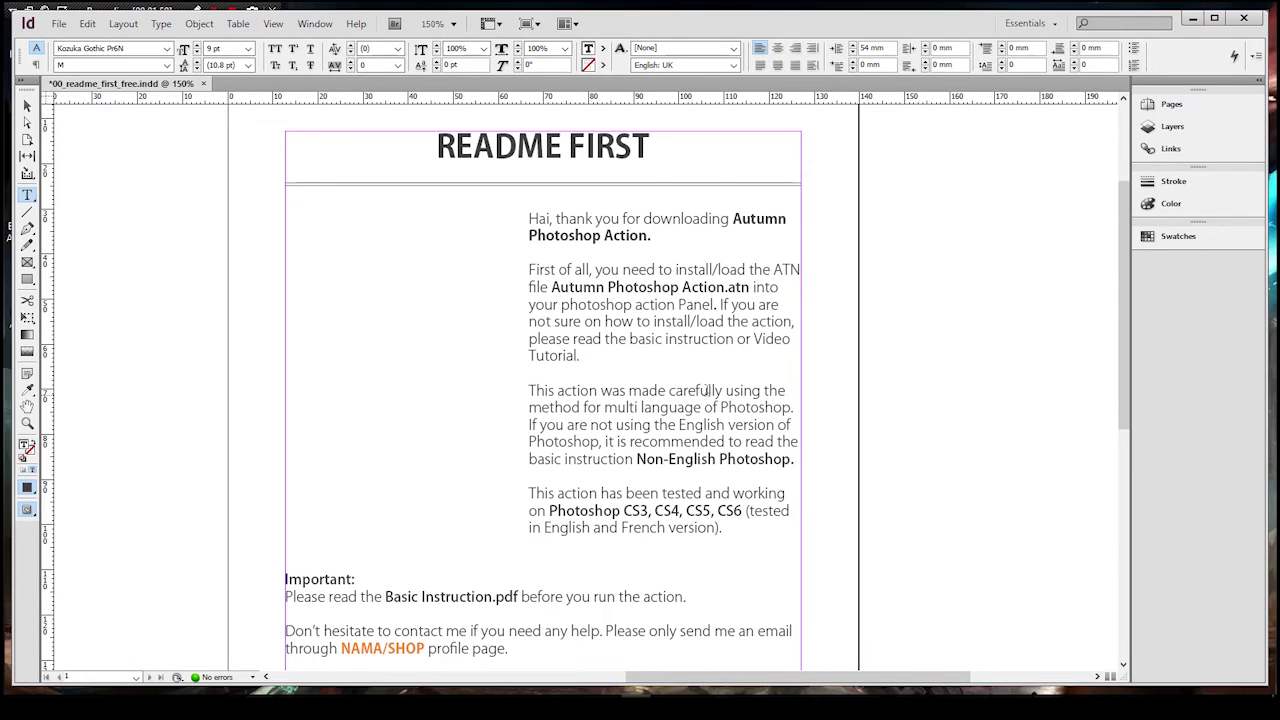
Review the NAMA/SHOP and NAMA/TOKO placeholders, then select the empty image frame.
{"action": "left_click_drag", "start_coordinate": [1124, 250], "coordinate": [1124, 350]}
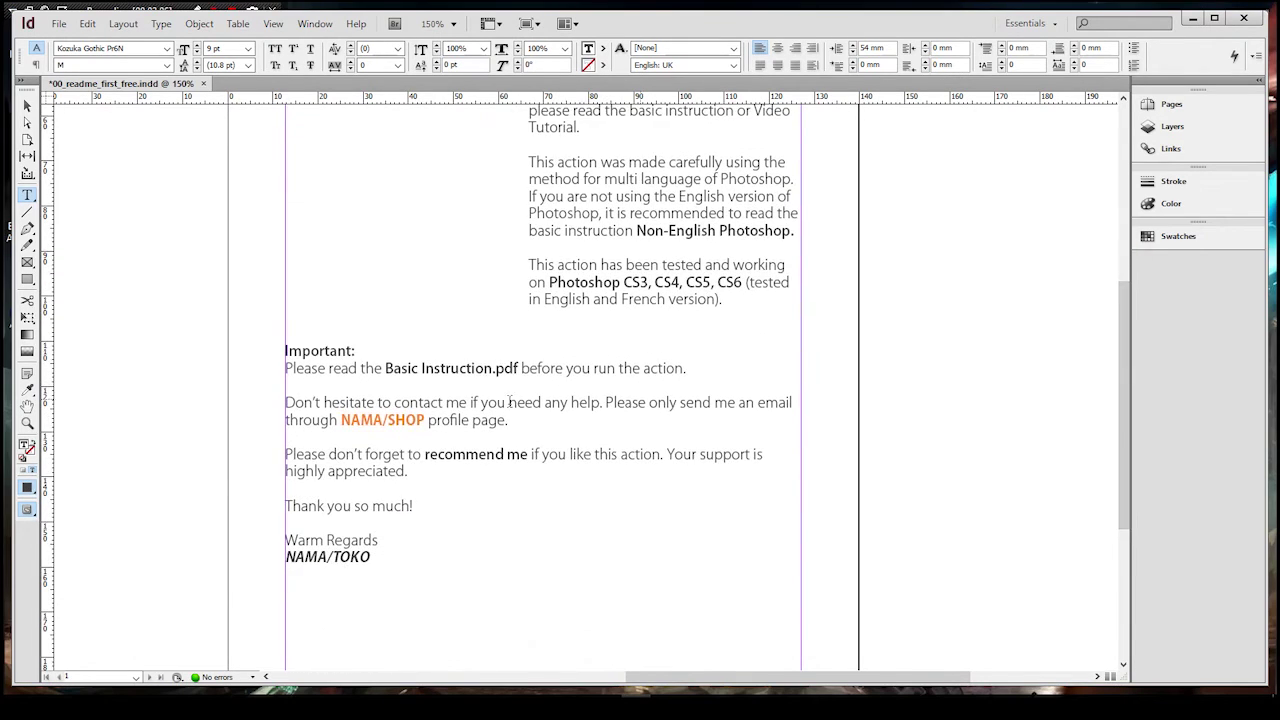
{"action": "left_click_drag", "start_coordinate": [383, 368], "coordinate": [517, 368]}
{"action": "left_click", "coordinate": [605, 376]}
{"action": "left_click_drag", "start_coordinate": [342, 420], "coordinate": [425, 420]}
{"action": "left_click", "coordinate": [455, 423]}
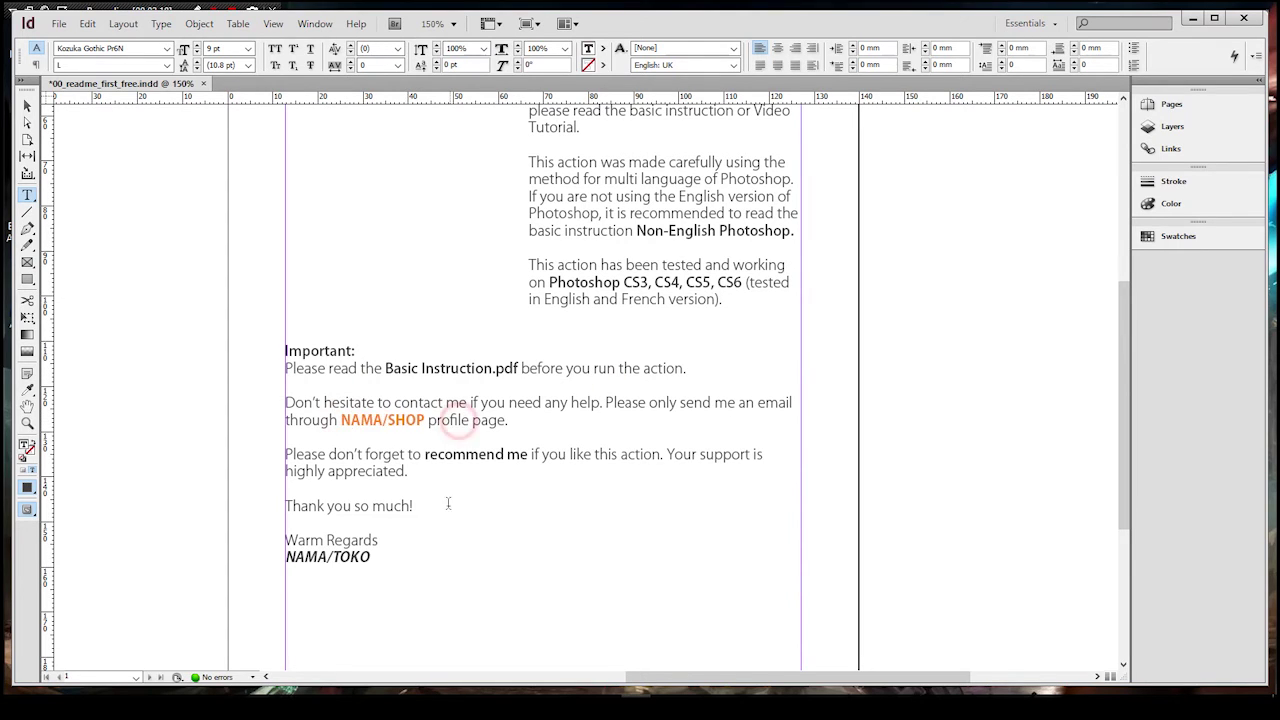
{"action": "left_click_drag", "start_coordinate": [342, 420], "coordinate": [425, 420]}
{"action": "left_click", "coordinate": [452, 454]}
{"action": "left_click_drag", "start_coordinate": [1124, 341], "coordinate": [1124, 405]}
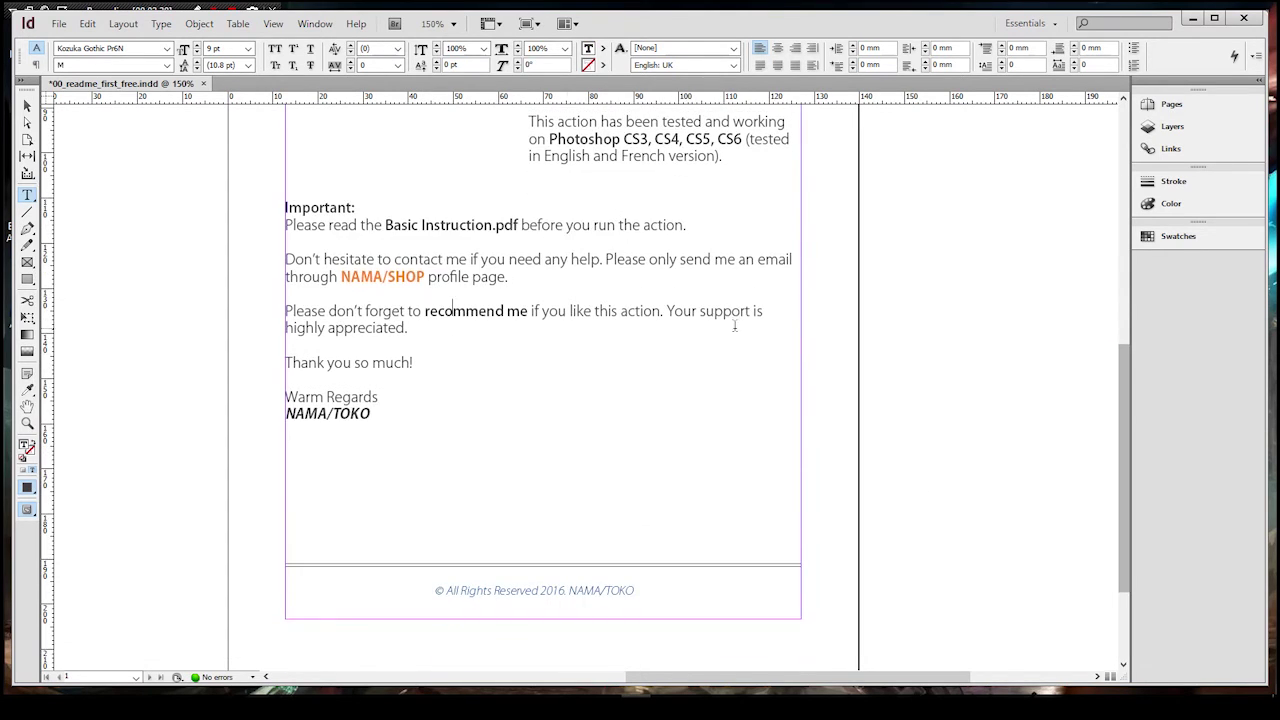
{"action": "left_click_drag", "start_coordinate": [370, 413], "coordinate": [284, 413]}
{"action": "left_click", "coordinate": [510, 600]}
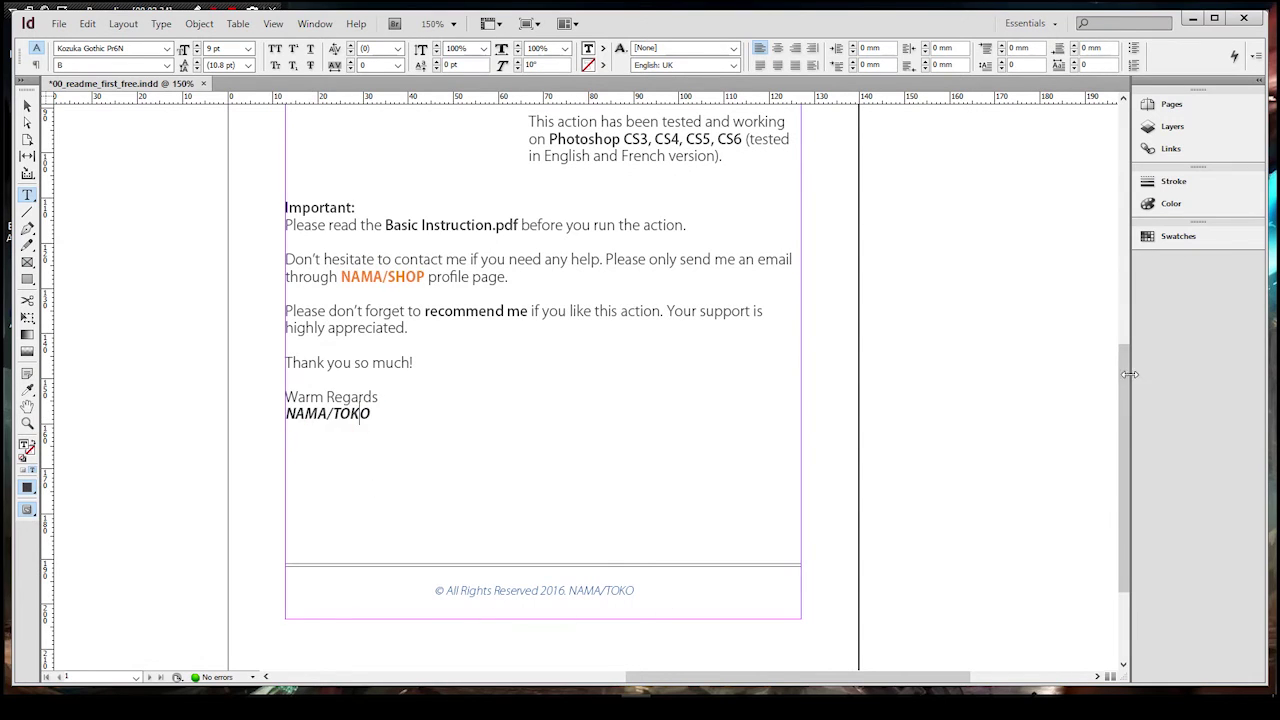
{"action": "scroll", "coordinate": [1130, 376], "scroll_direction": "up", "scroll_amount": 5}
{"action": "key", "text": "Escape"}
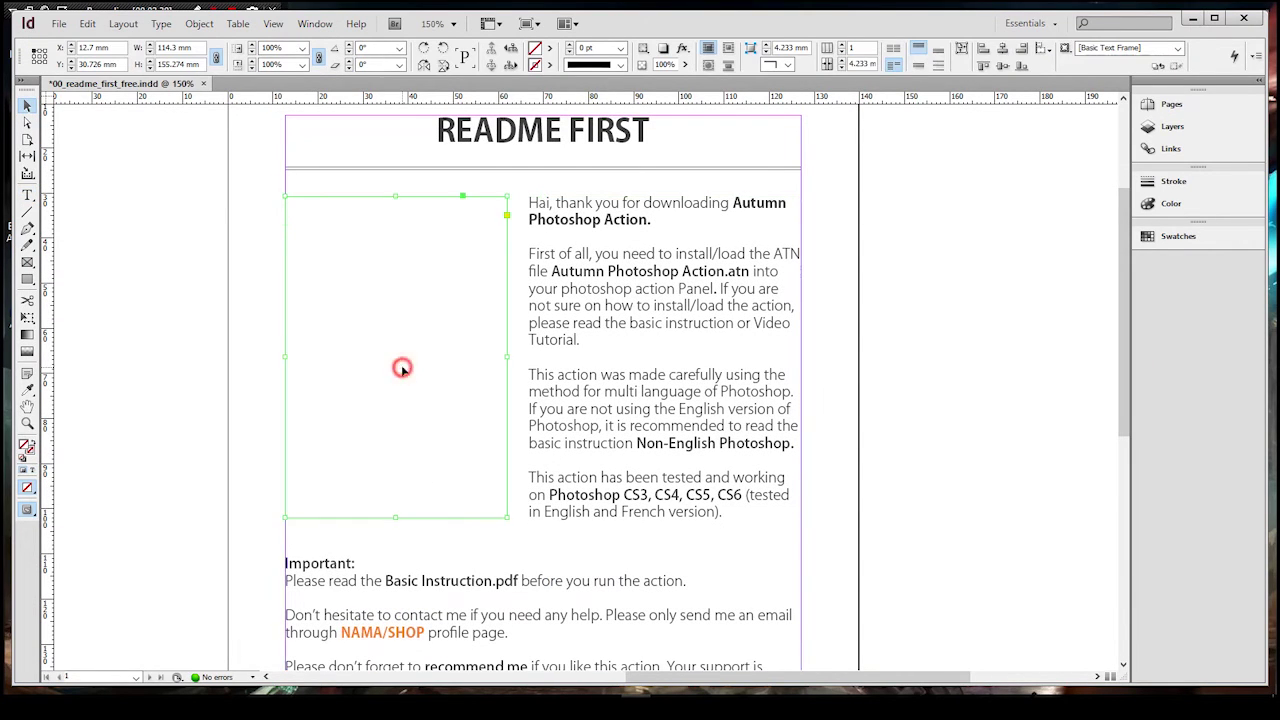
{"action": "left_click", "coordinate": [402, 368]}
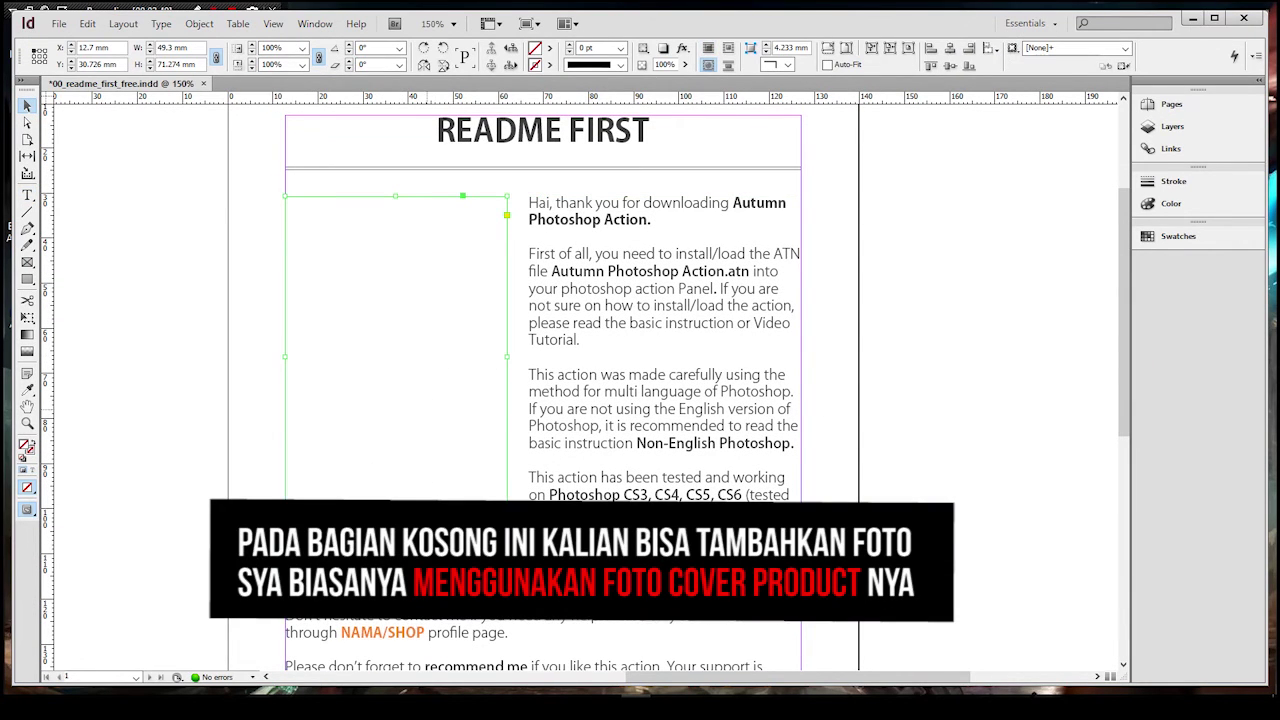
{"action": "mouse_move", "coordinate": [720, 700]}
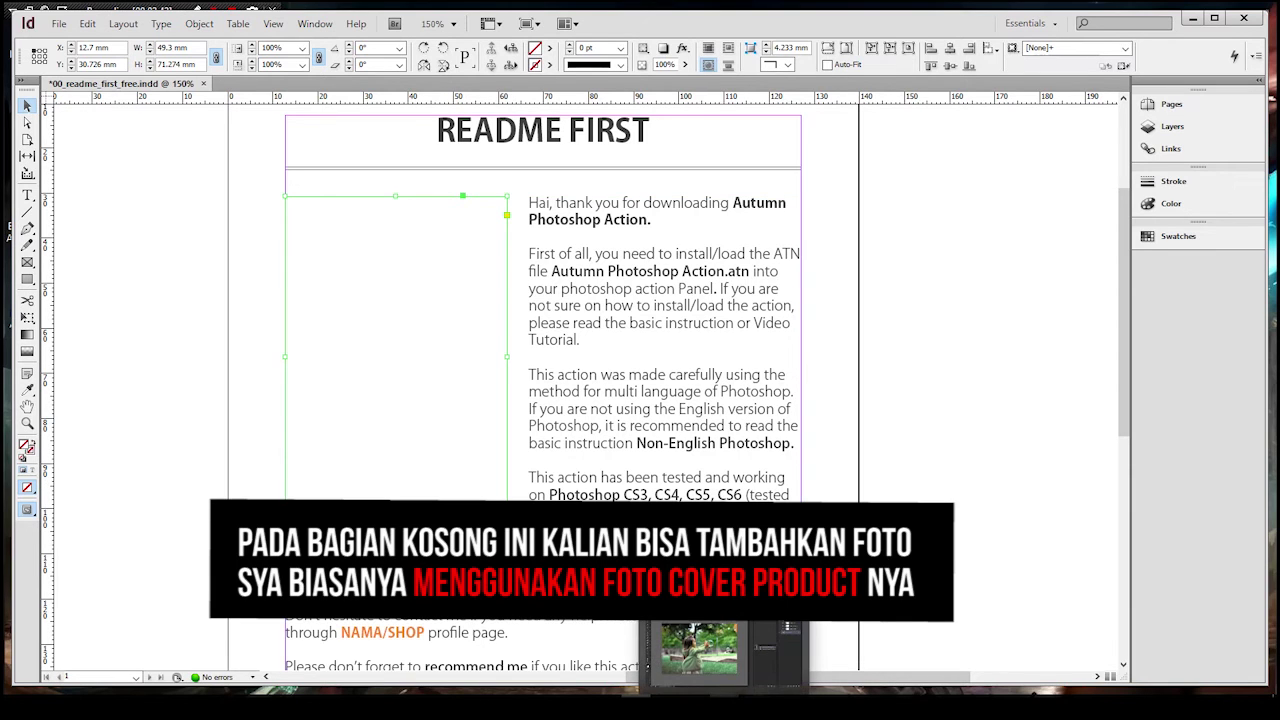
{"action": "left_click", "coordinate": [699, 648]}
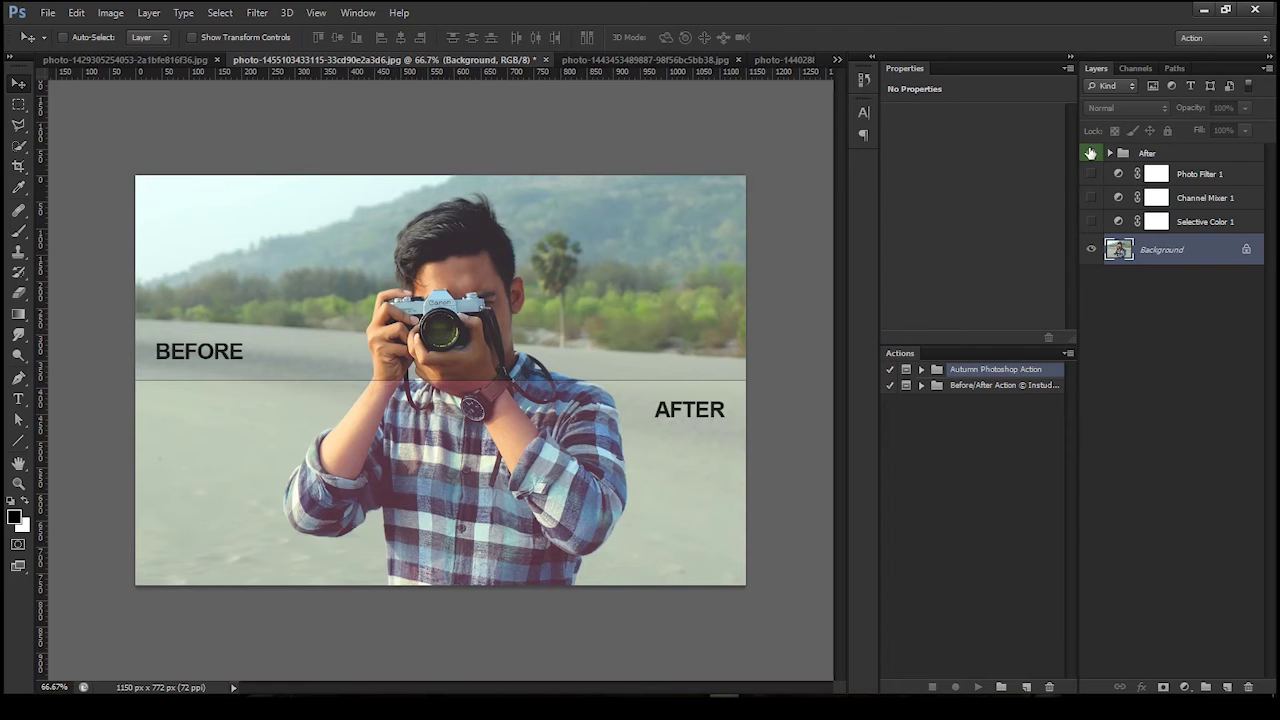
Duplicate the camera-man photo and show the After group for the full autumn effect.
{"action": "left_click", "coordinate": [110, 12]}
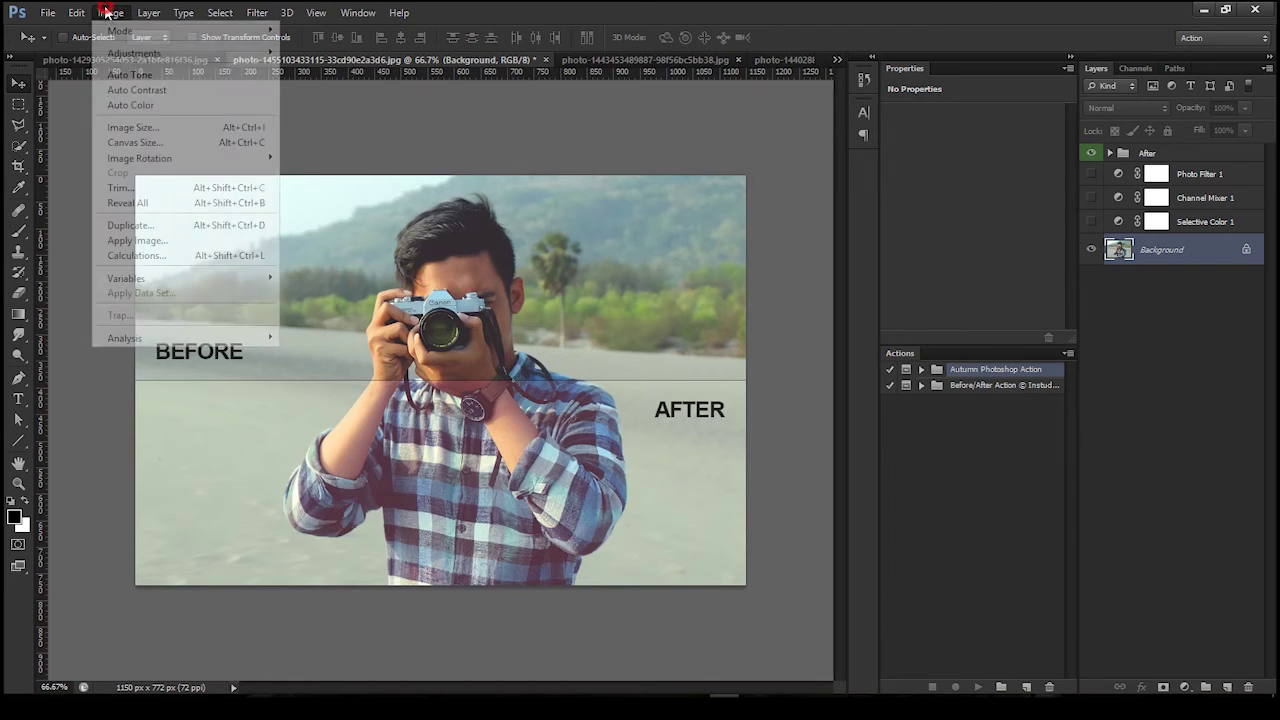
{"action": "left_click", "coordinate": [131, 226]}
{"action": "left_click", "coordinate": [768, 233]}
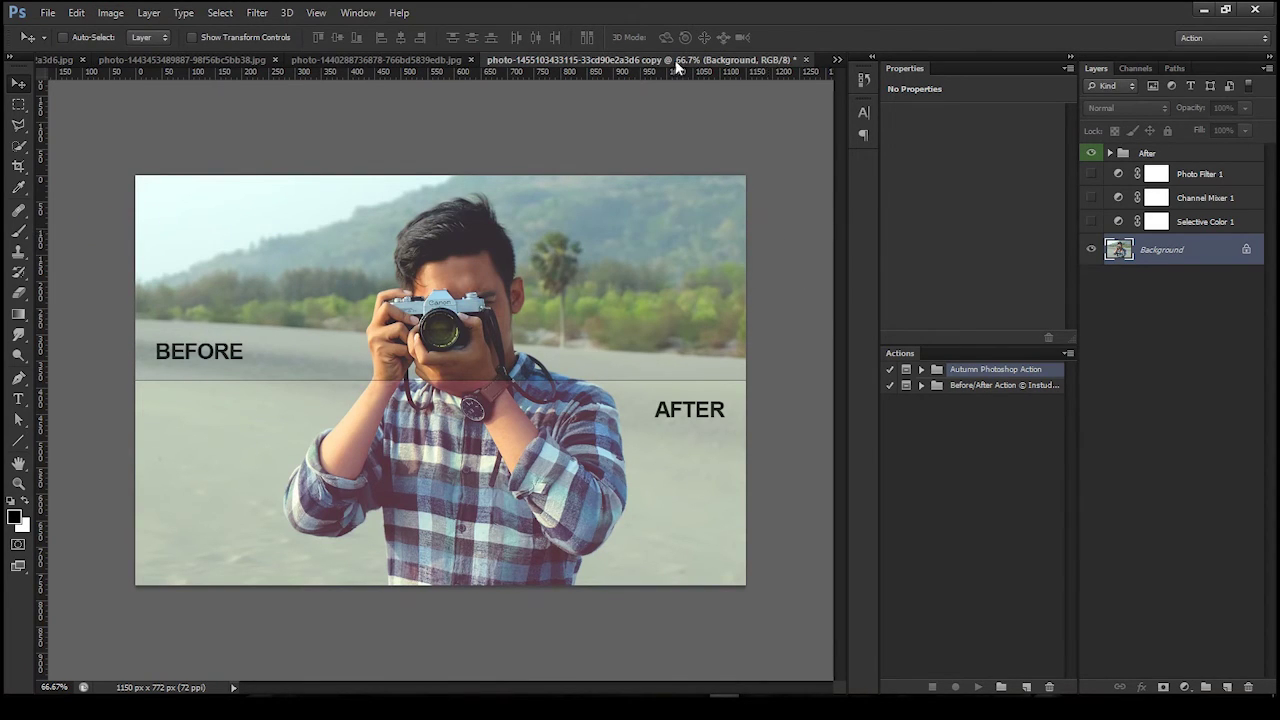
{"action": "double_click", "coordinate": [1092, 154]}
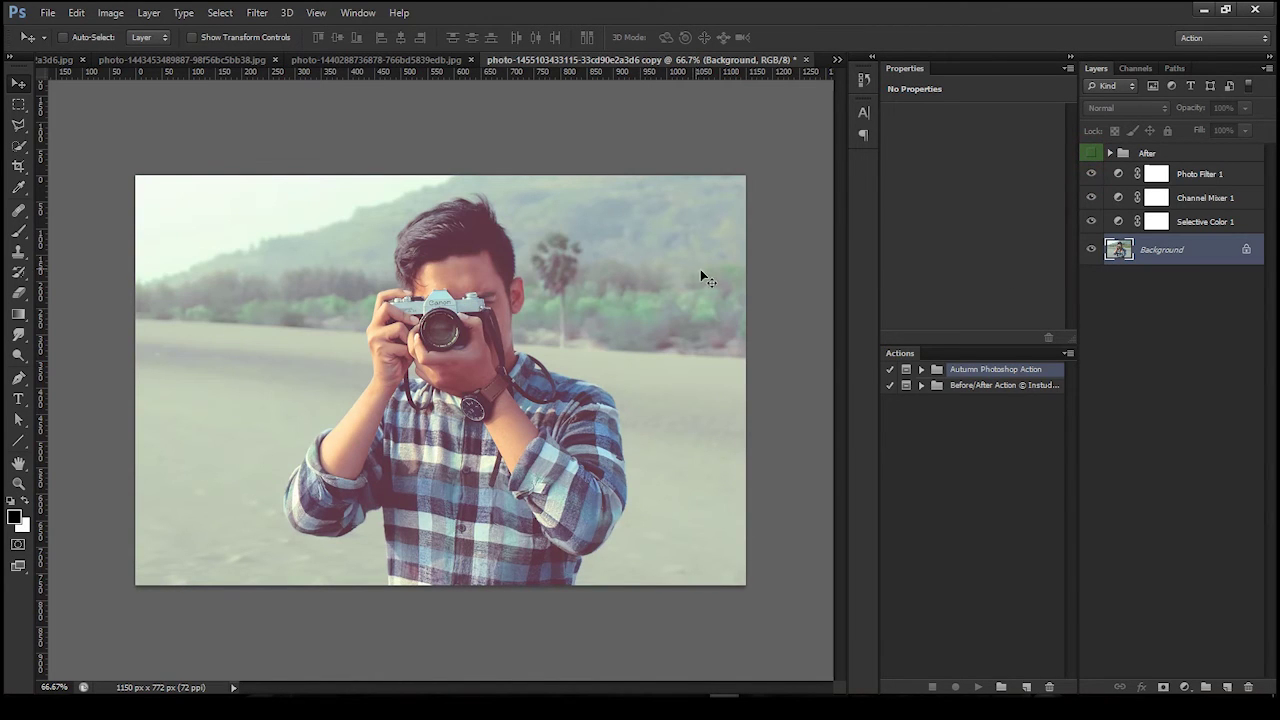
Save the duplicate as a JPEG on the Desktop.
{"action": "left_click", "coordinate": [47, 12]}
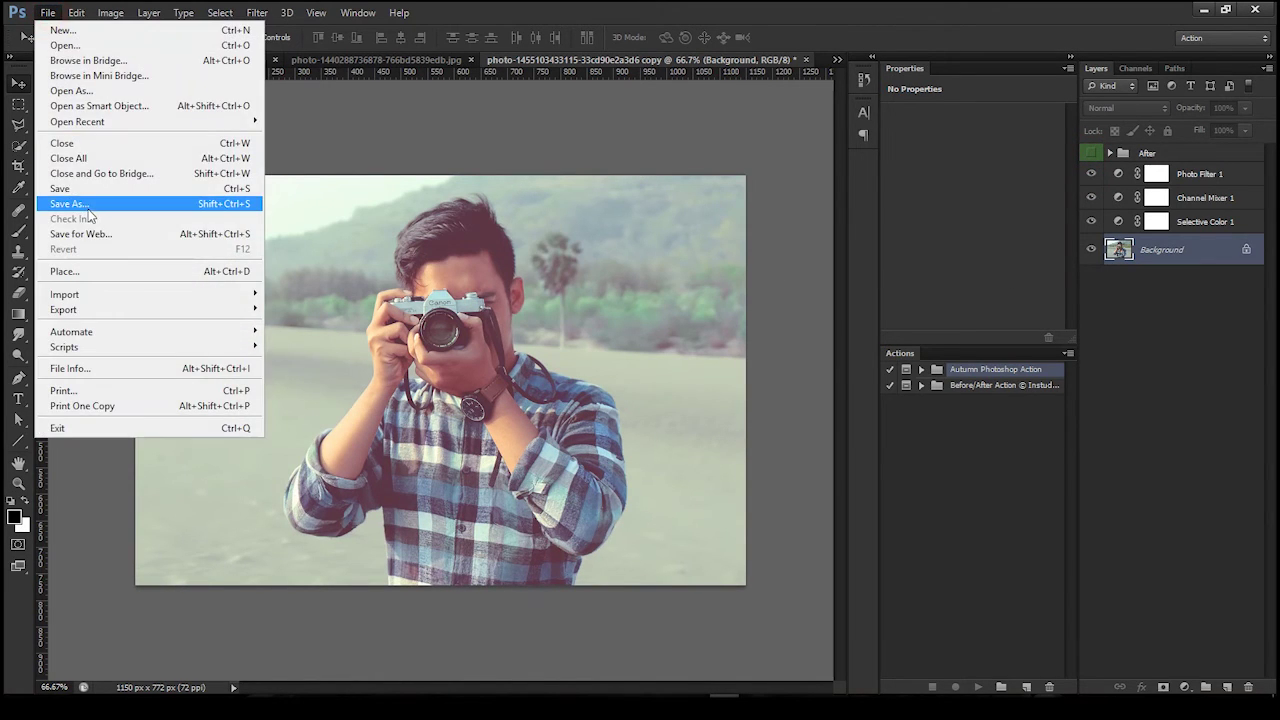
{"action": "left_click", "coordinate": [87, 208]}
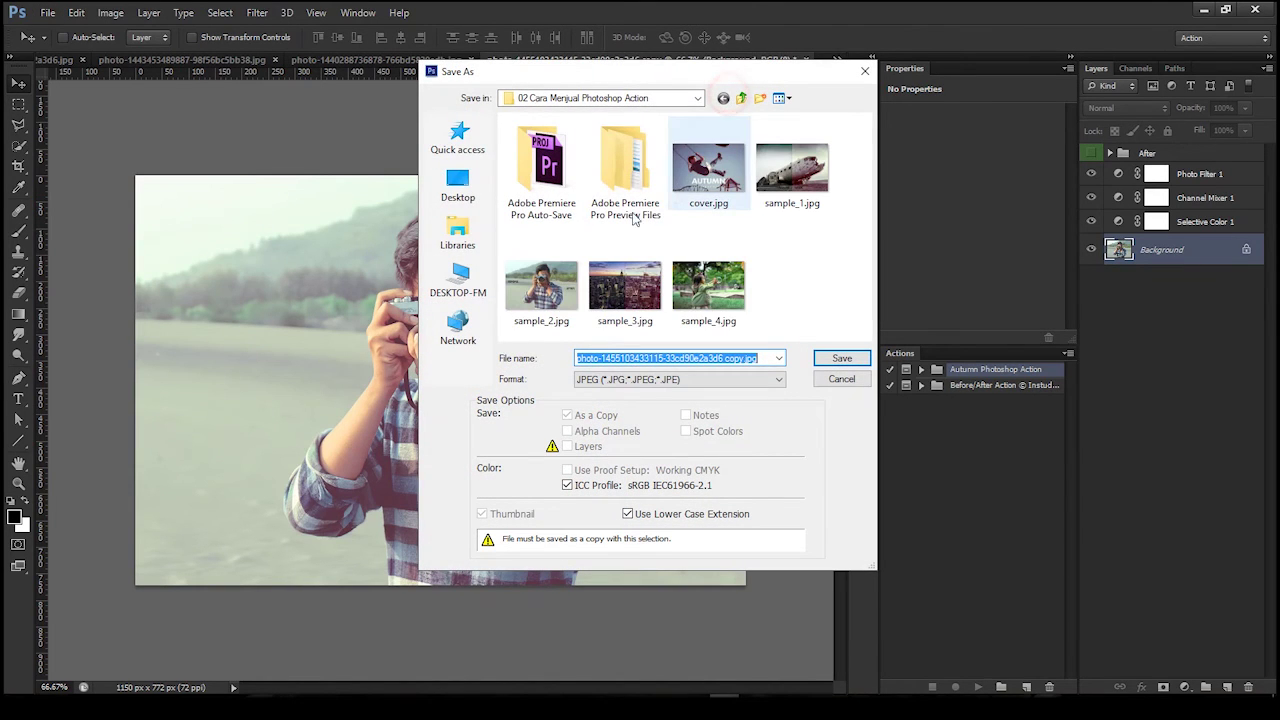
{"action": "left_click", "coordinate": [457, 190]}
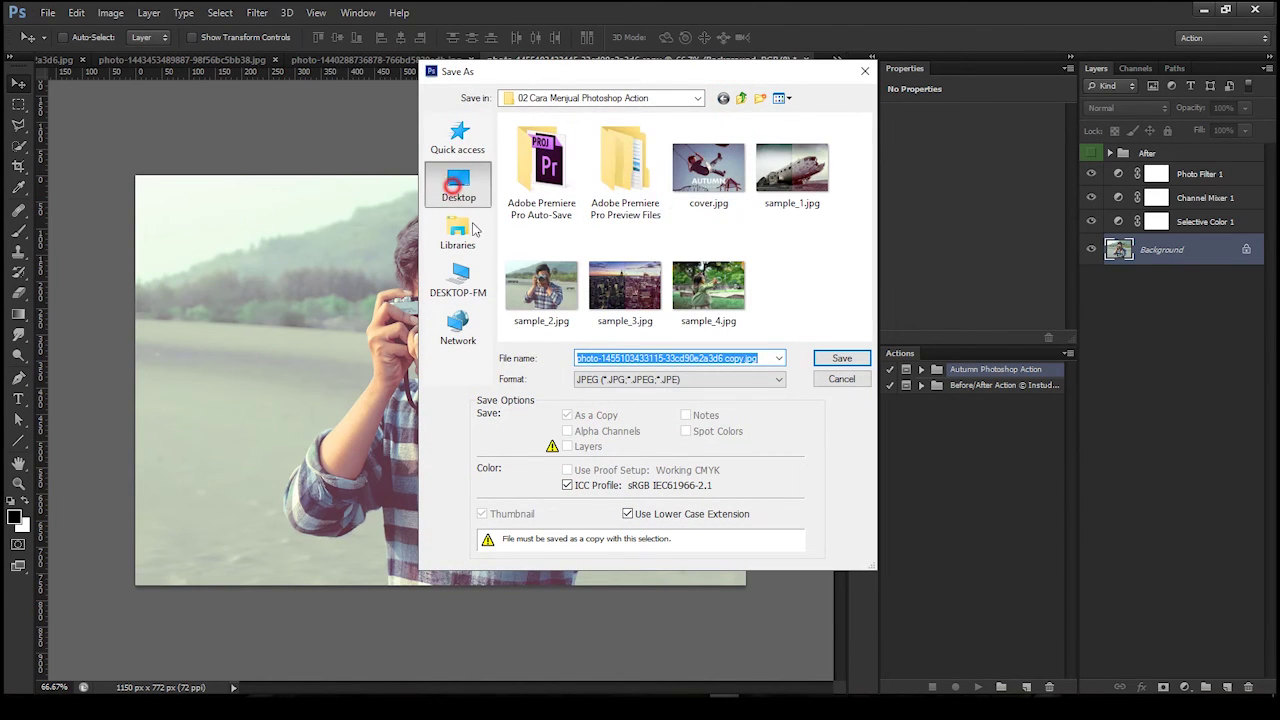
{"action": "left_click", "coordinate": [843, 361]}
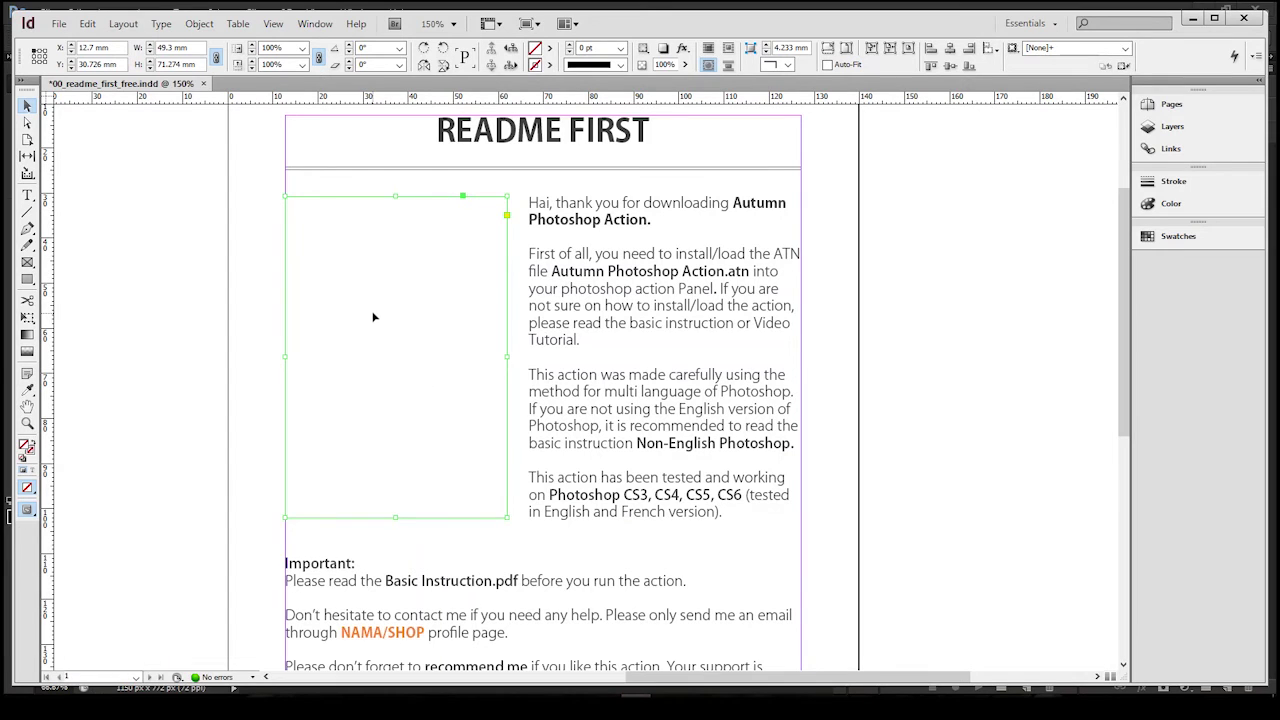
Place the autumn camera-man JPEG into the empty frame, scaled to fill it proportionally.
{"action": "left_click", "coordinate": [59, 23]}
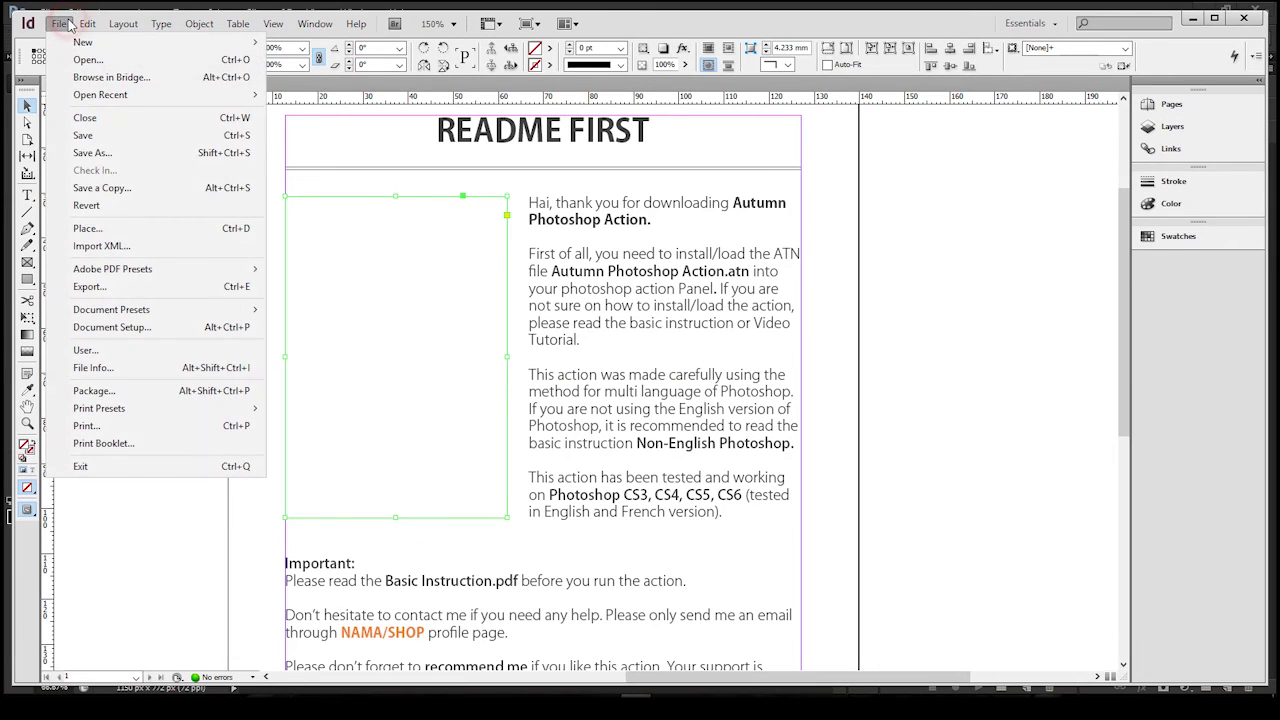
{"action": "left_click", "coordinate": [87, 229]}
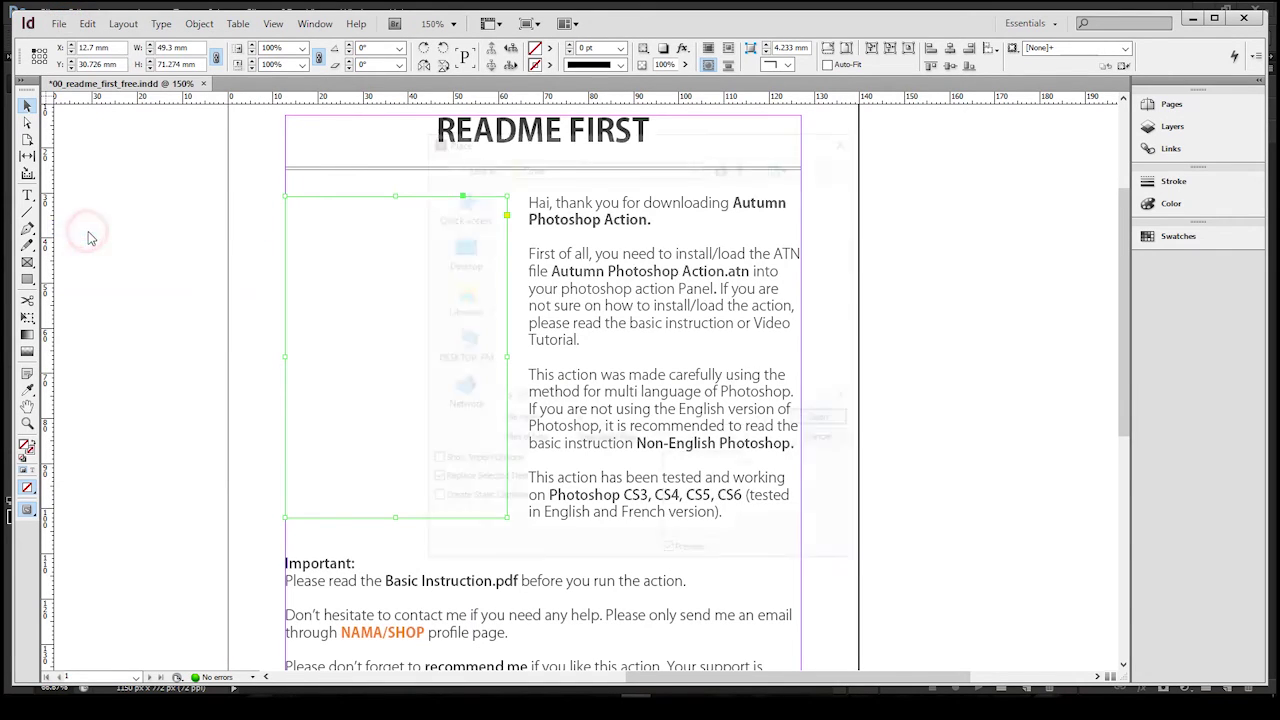
{"action": "left_click", "coordinate": [699, 338]}
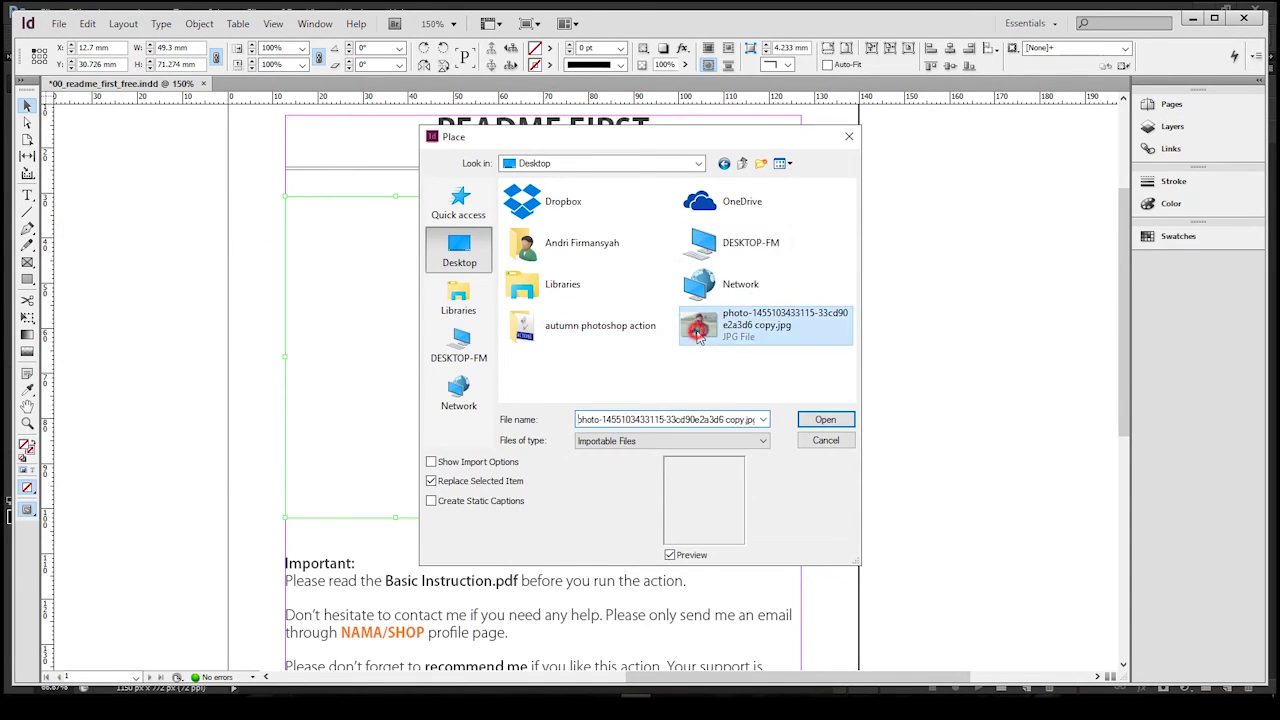
{"action": "left_click", "coordinate": [815, 421]}
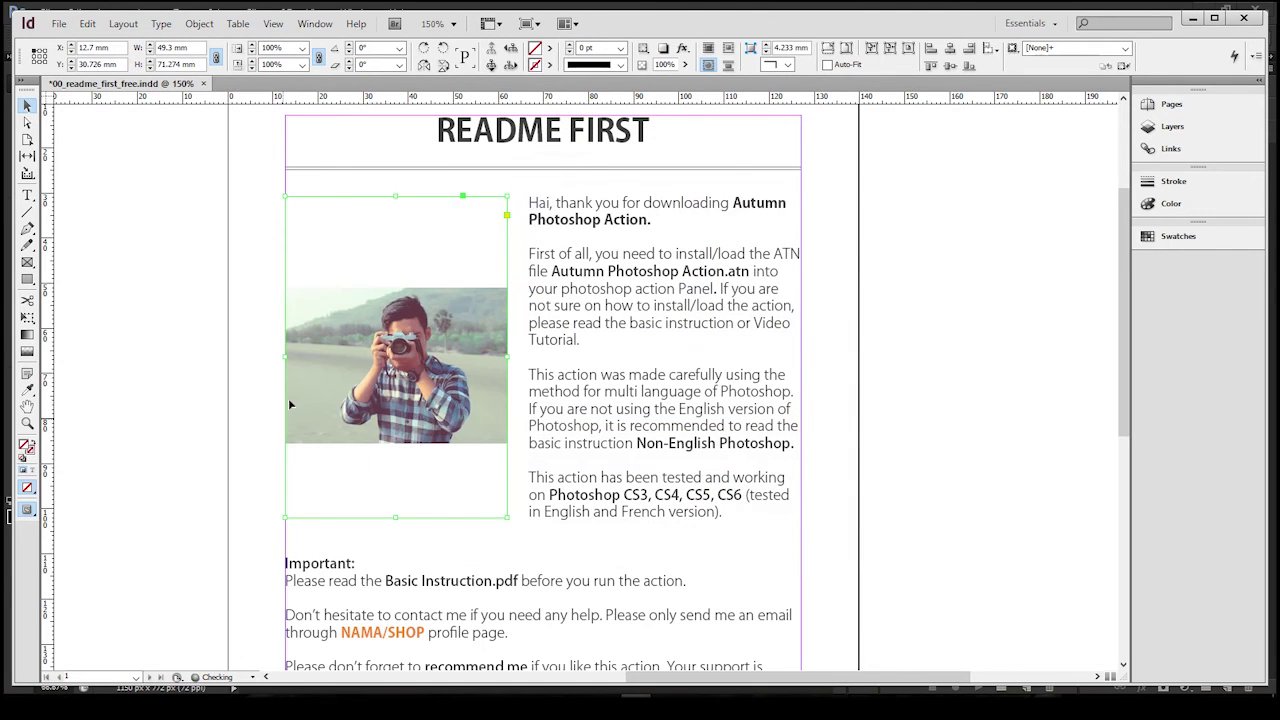
{"action": "left_click", "coordinate": [443, 401]}
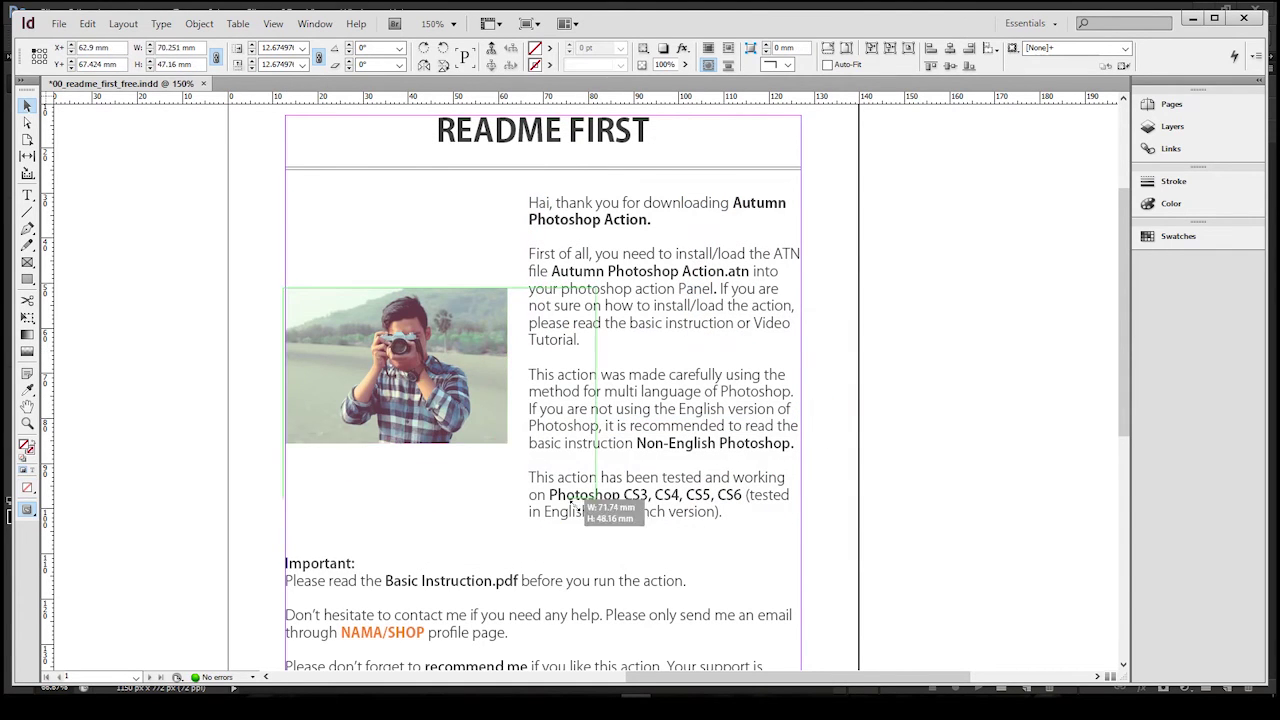
{"action": "key", "text": "ctrl+alt+shift+c"}
{"action": "left_click_drag", "start_coordinate": [443, 401], "coordinate": [428, 388]}
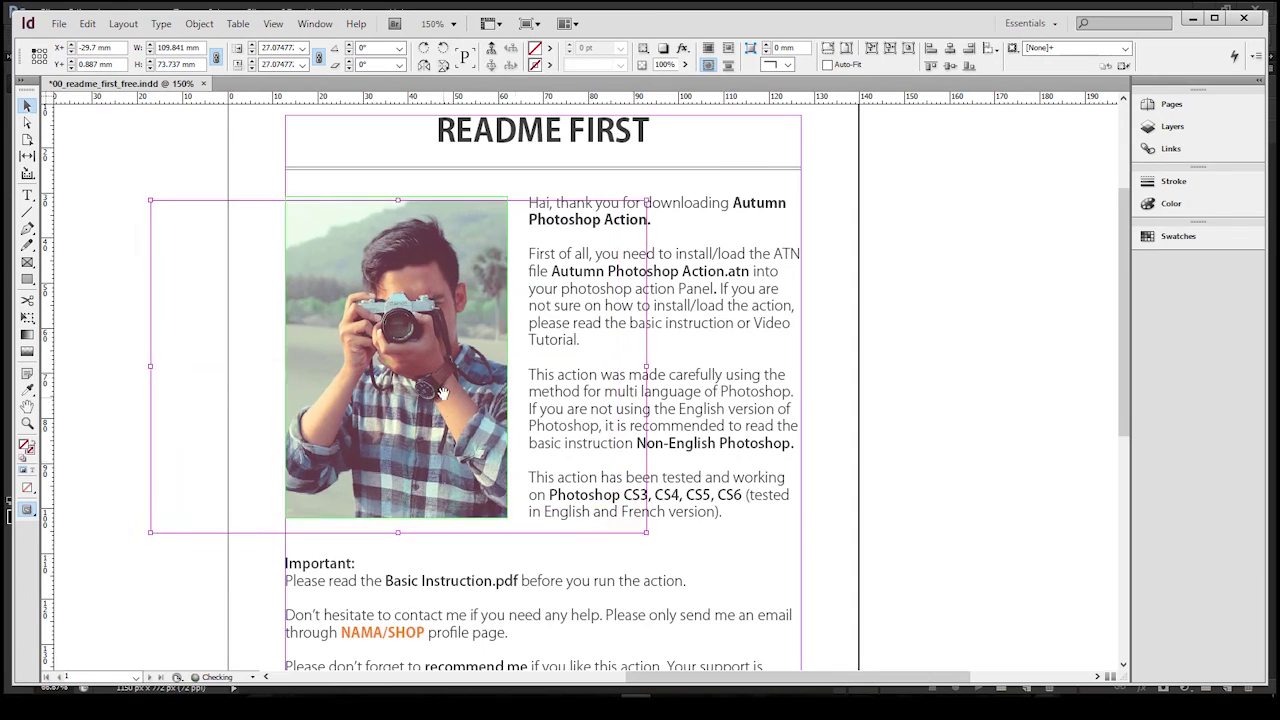
{"action": "left_click", "coordinate": [886, 330]}
{"action": "left_click", "coordinate": [60, 23]}
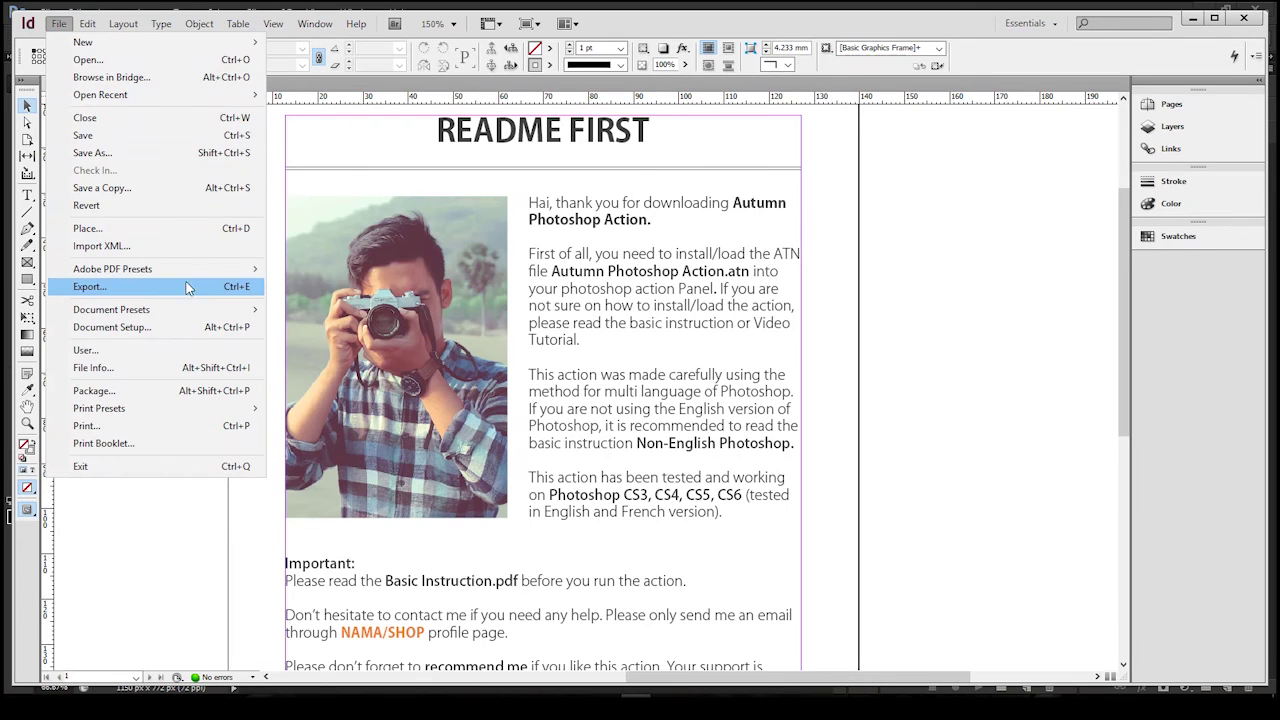
Export Readme First.pdf (Press Quality, page thumbnails, hyperlinks) into the autumn photoshop action folder.
{"action": "left_click", "coordinate": [320, 361]}
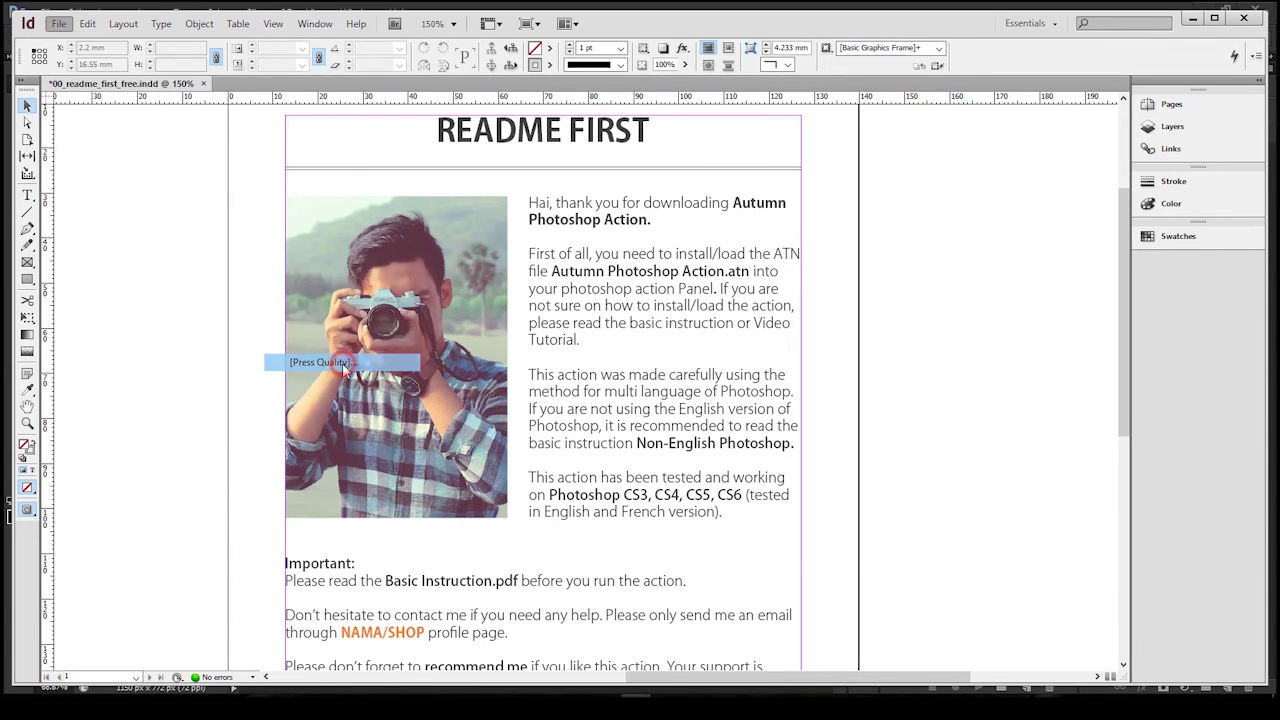
{"action": "left_click", "coordinate": [459, 250]}
{"action": "left_click", "coordinate": [628, 340]}
{"action": "double_click", "coordinate": [628, 340]}
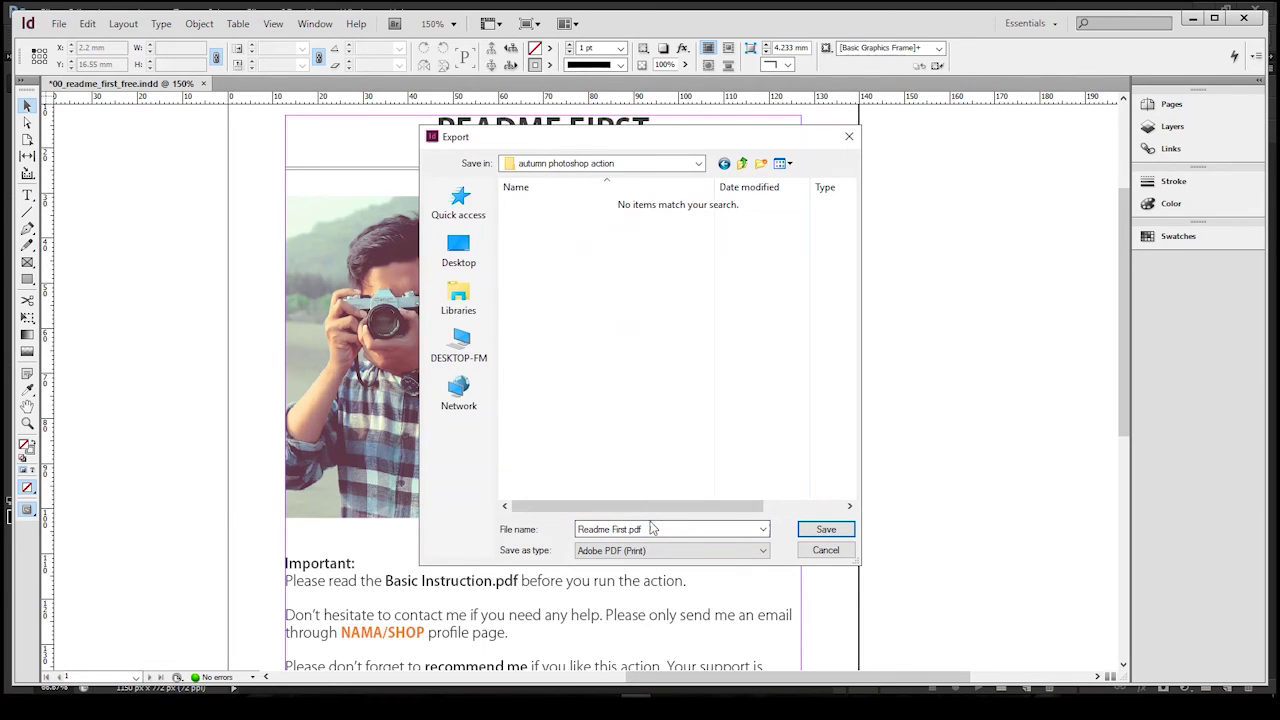
{"action": "left_click", "coordinate": [830, 529]}
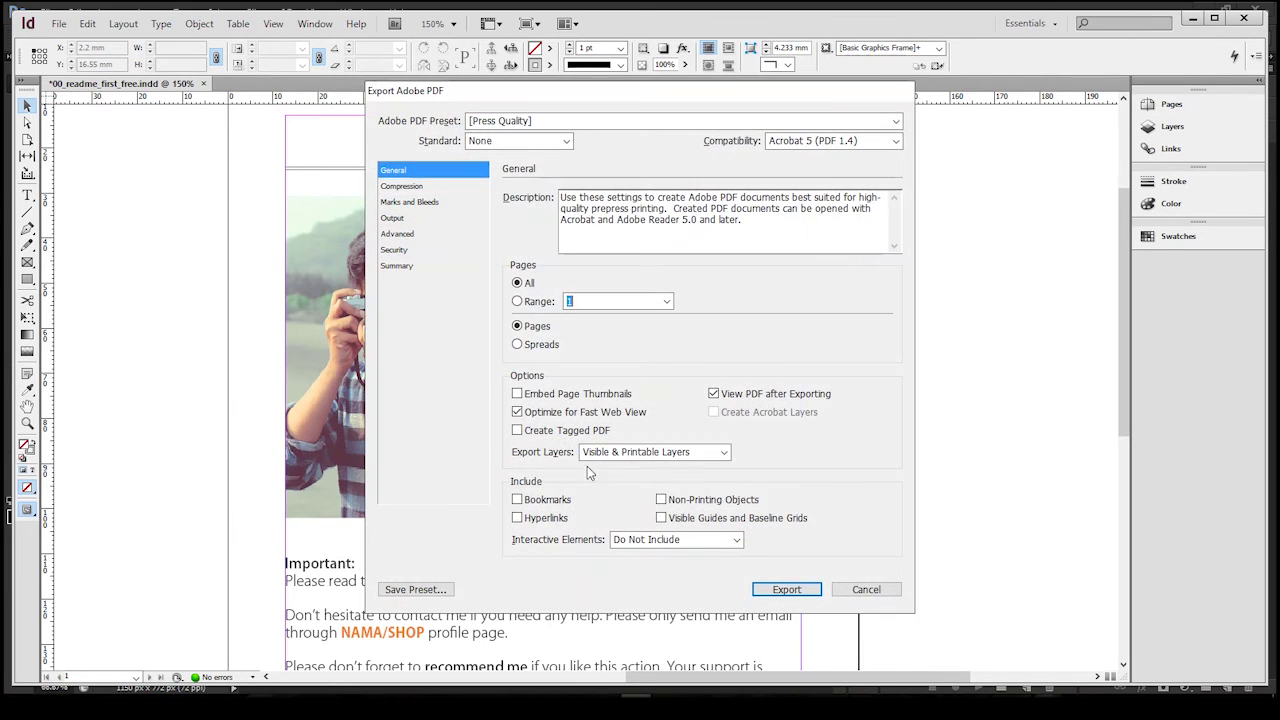
{"action": "left_click", "coordinate": [583, 396]}
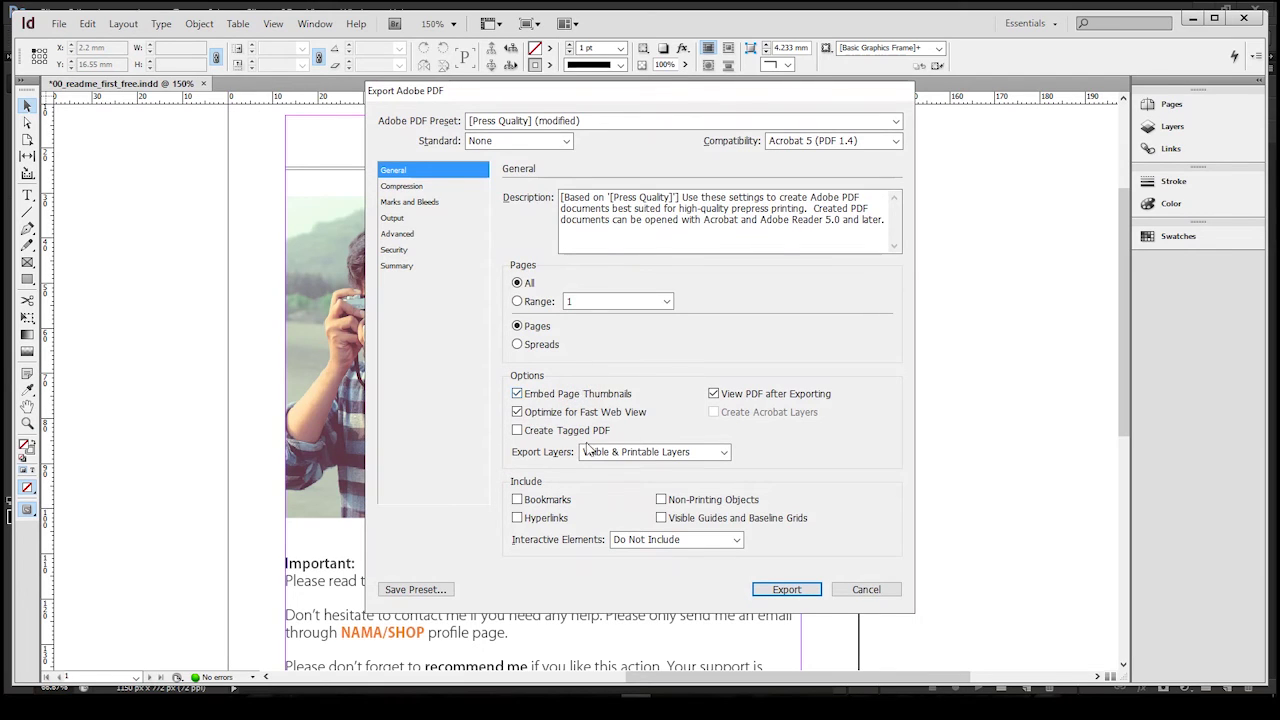
{"action": "left_click", "coordinate": [518, 519]}
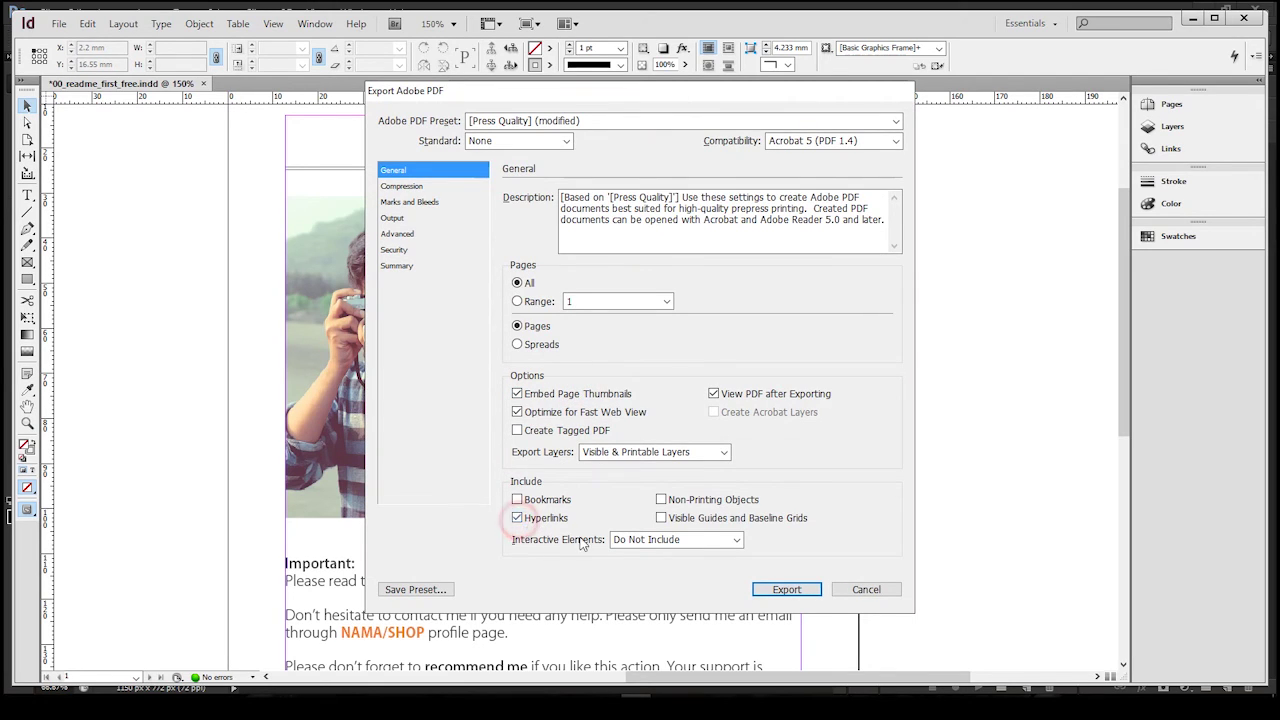
{"action": "left_click", "coordinate": [775, 590]}
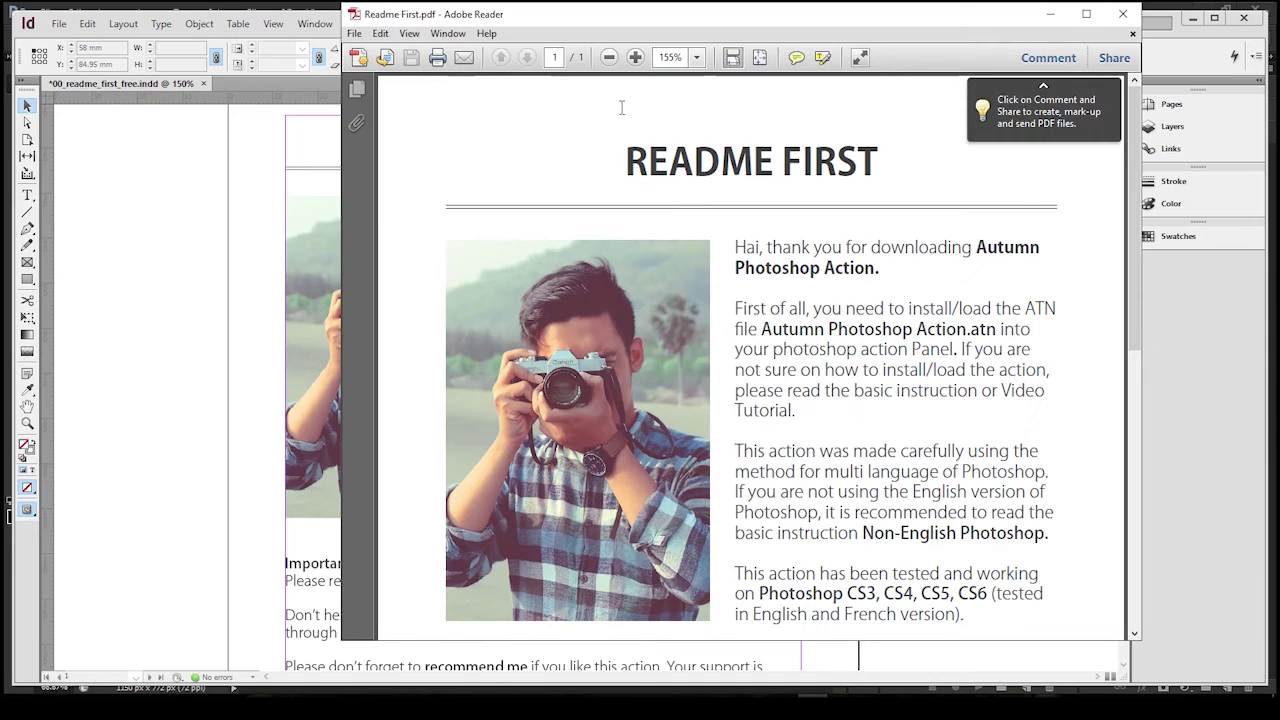
{"action": "scroll", "coordinate": [1138, 128], "scroll_direction": "down", "scroll_amount": 5}
{"action": "scroll", "coordinate": [1108, 118], "scroll_direction": "up", "scroll_amount": 5}
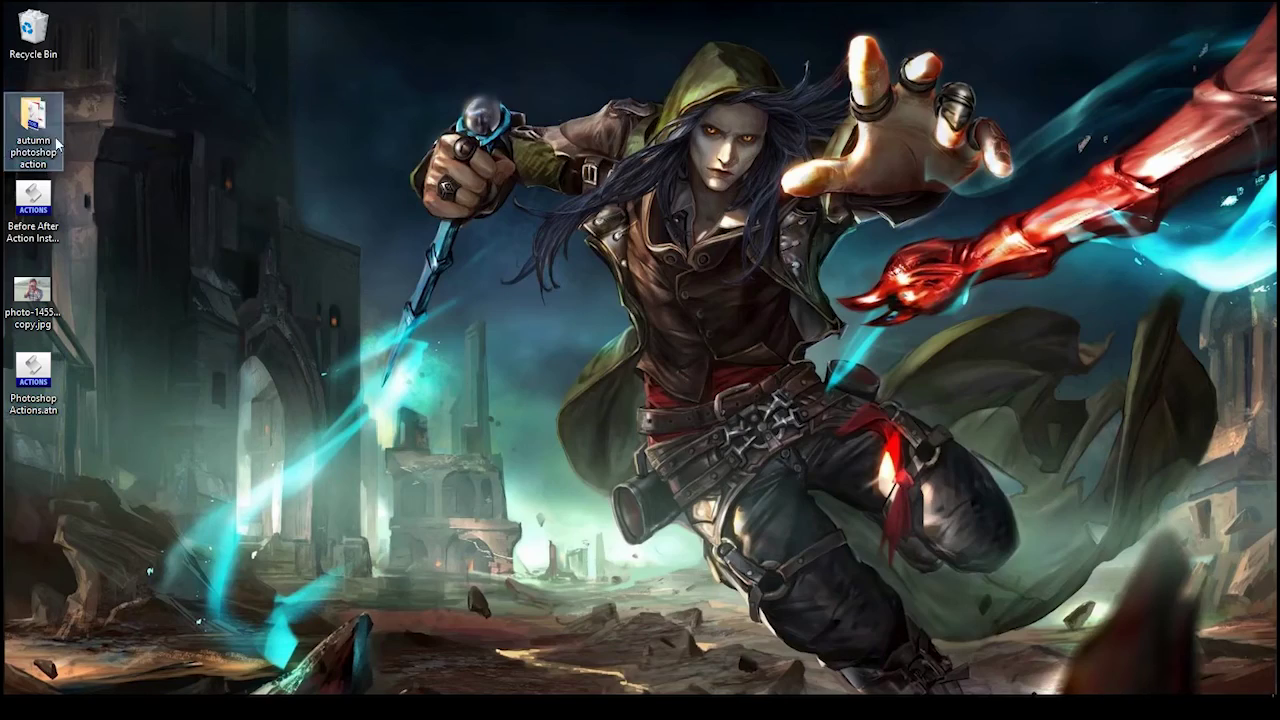
{"action": "double_click", "coordinate": [57, 145]}
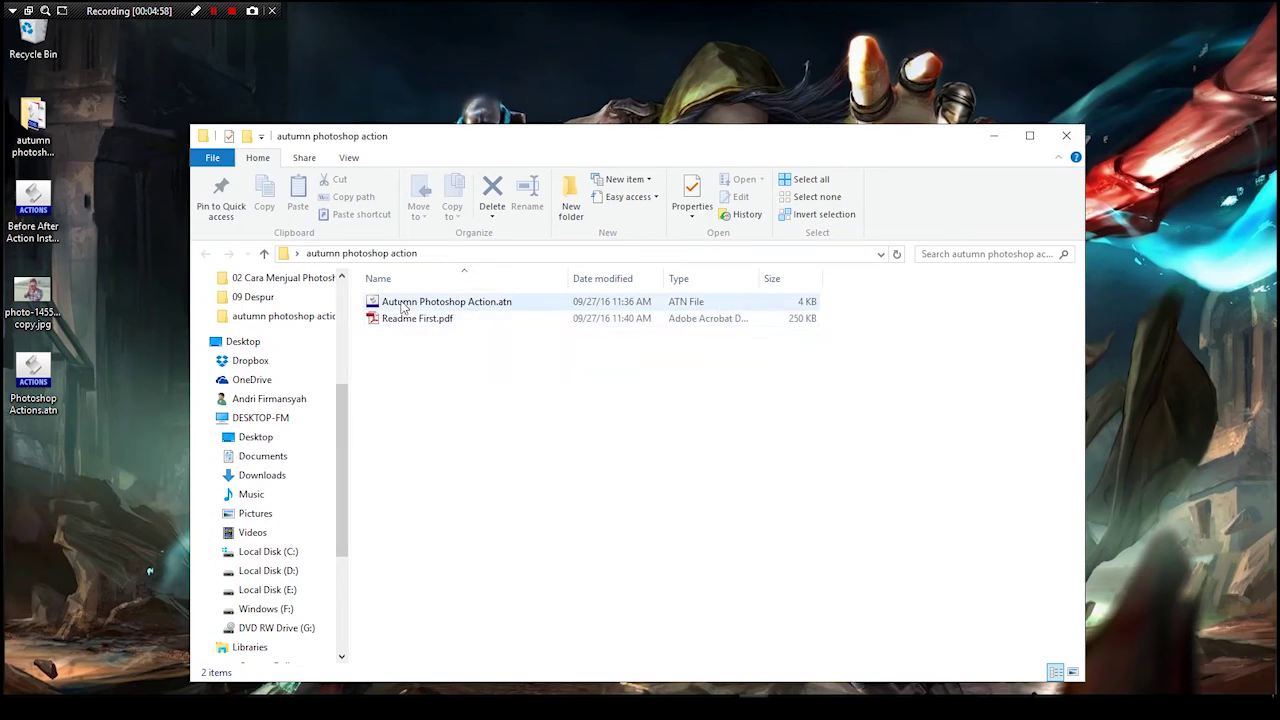
Archive the autumn photoshop action folder as a ZIP file with WinRAR.
{"action": "left_click", "coordinate": [543, 370]}
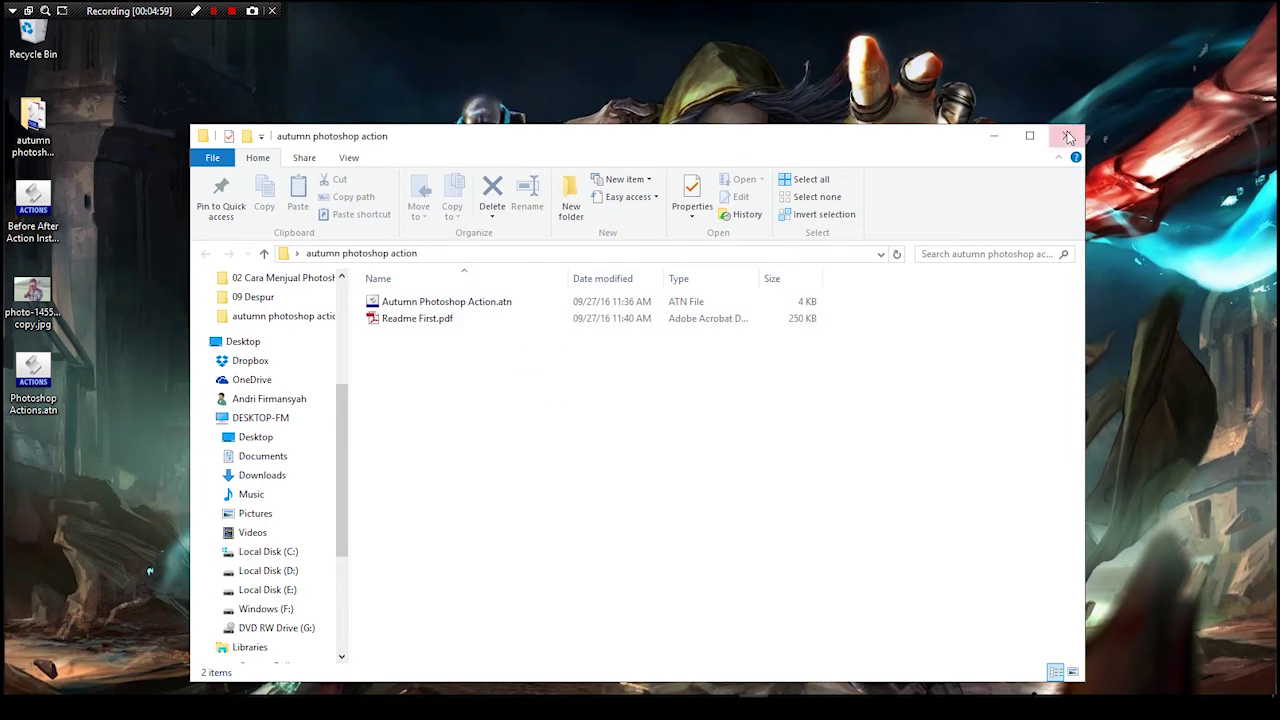
{"action": "left_click", "coordinate": [1066, 135]}
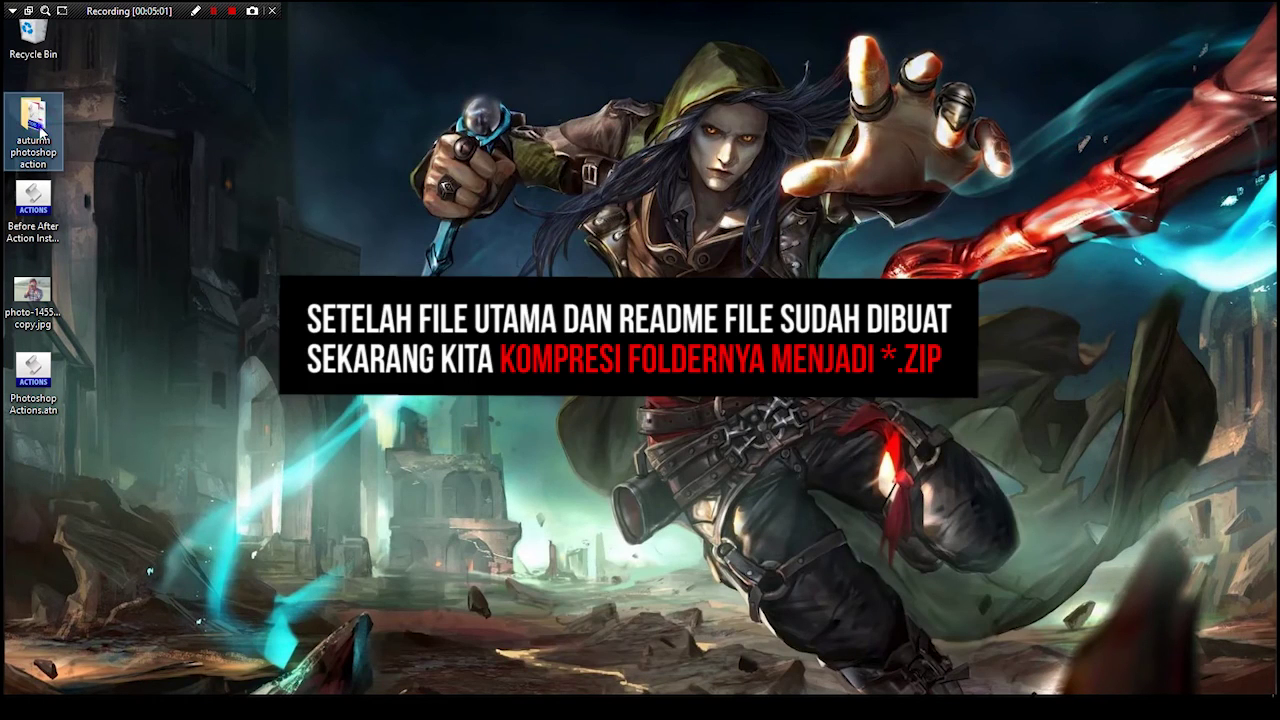
{"action": "right_click", "coordinate": [40, 127]}
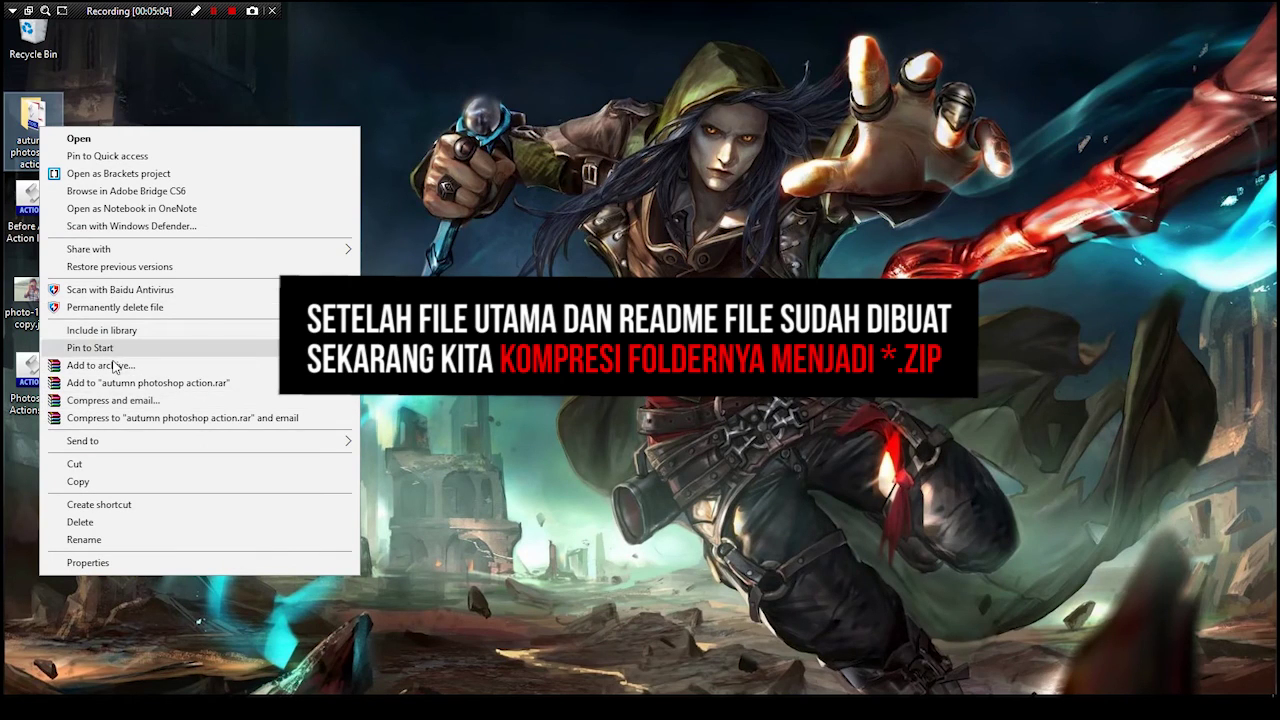
{"action": "left_click", "coordinate": [115, 365]}
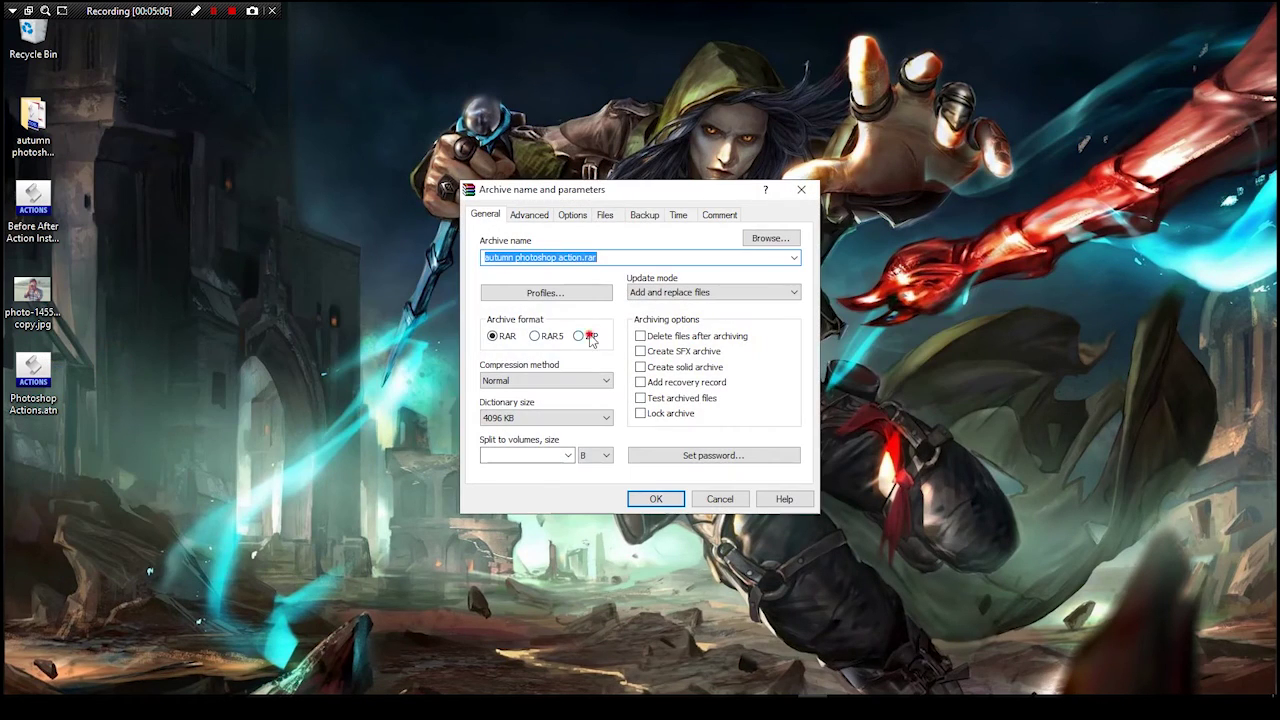
{"action": "left_click", "coordinate": [589, 337]}
{"action": "left_click", "coordinate": [650, 499]}
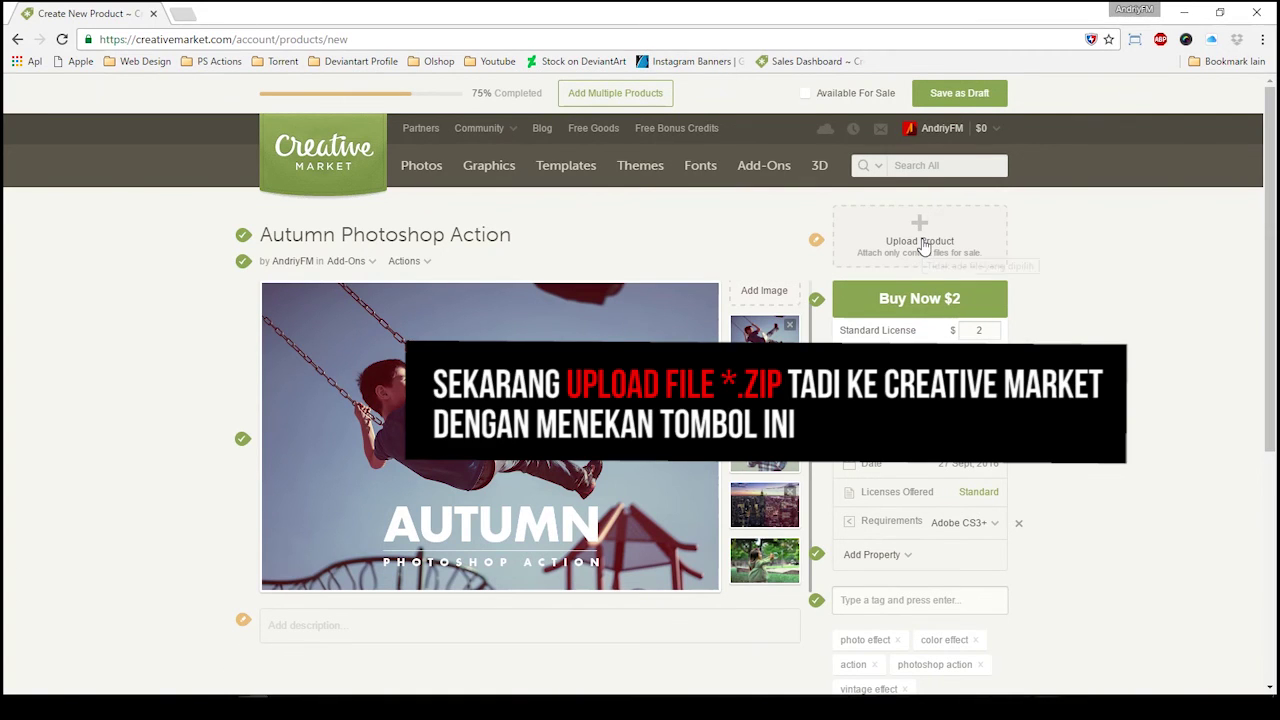
Upload autumn photoshop action.zip (249.97 KB) as the product's downloadable file.
{"action": "left_click", "coordinate": [920, 240]}
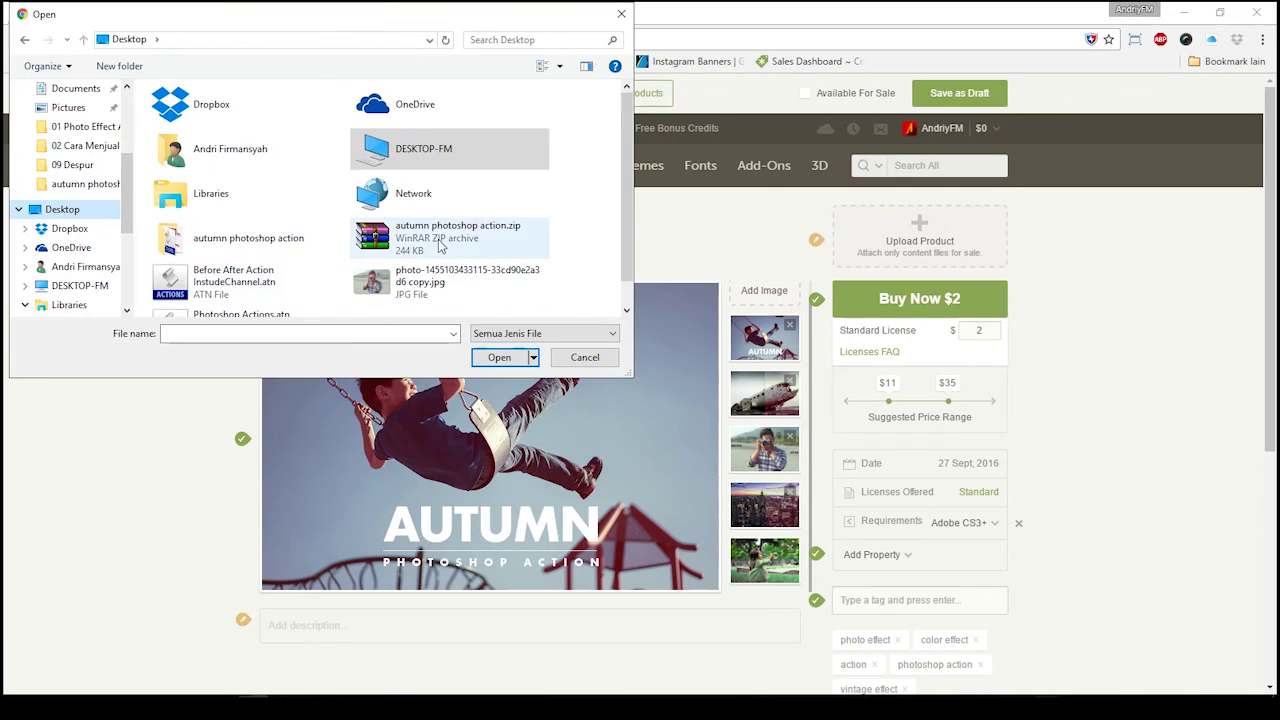
{"action": "left_click", "coordinate": [398, 238]}
{"action": "left_click", "coordinate": [500, 356]}
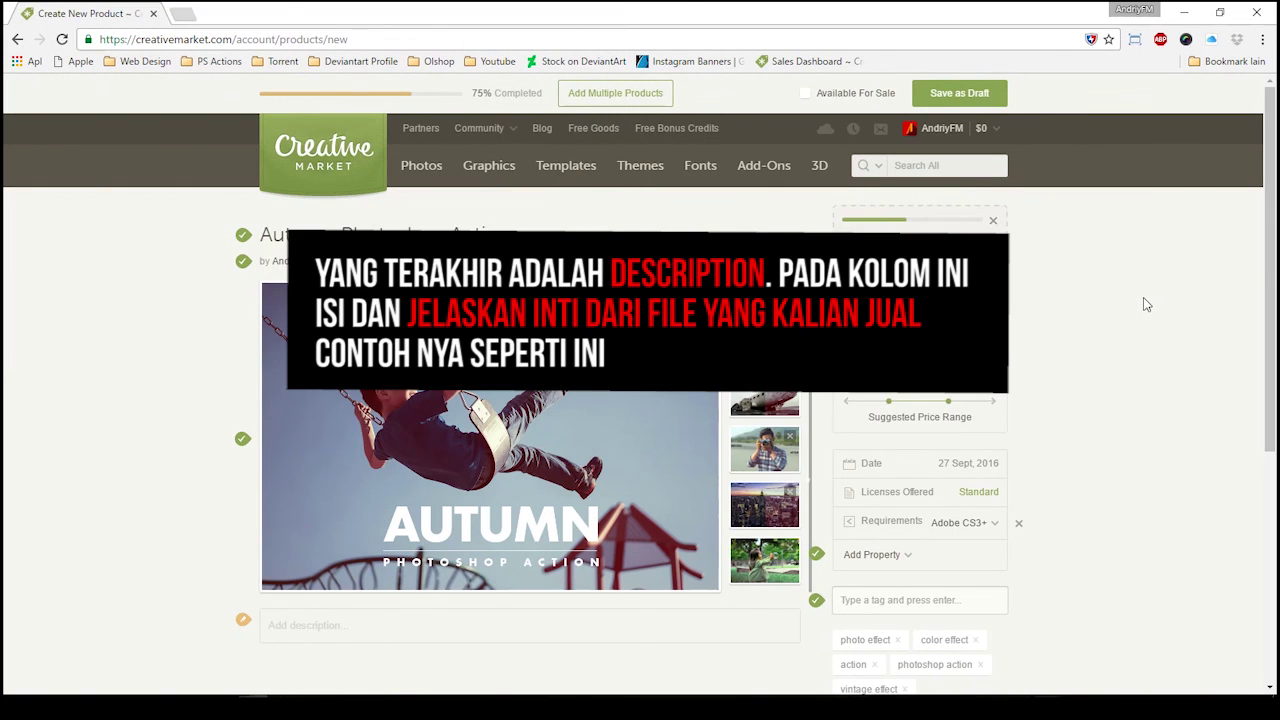
{"action": "scroll", "coordinate": [700, 400], "scroll_direction": "down", "scroll_amount": 3}
{"action": "left_click", "coordinate": [452, 508]}
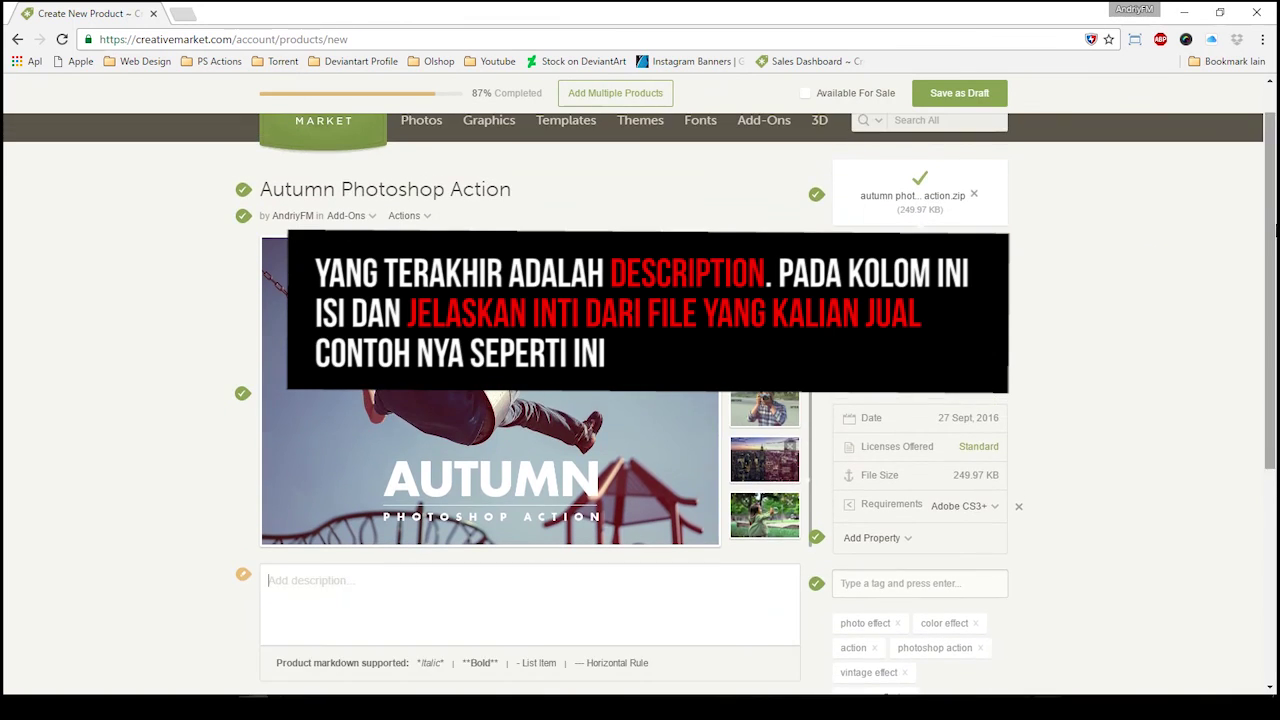
Write the markdown description with Descriptions, File Included, deviantart.com credit links and a thank-you line.
{"action": "scroll", "coordinate": [452, 508], "scroll_direction": "down", "scroll_amount": 1}
{"action": "key", "text": "ctrl+v"}
{"action": "type", "text": "This action was created for be"}
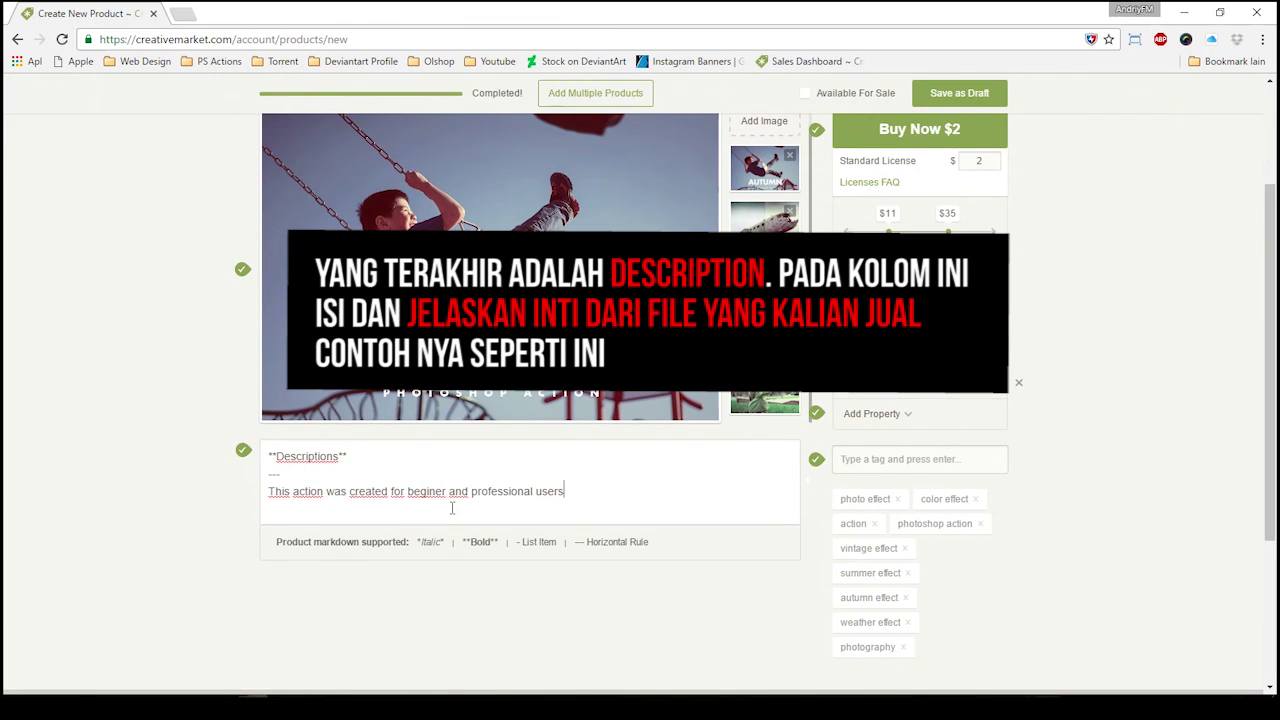
{"action": "type", "text": "nd well organize. blal balabala blaa ....."}
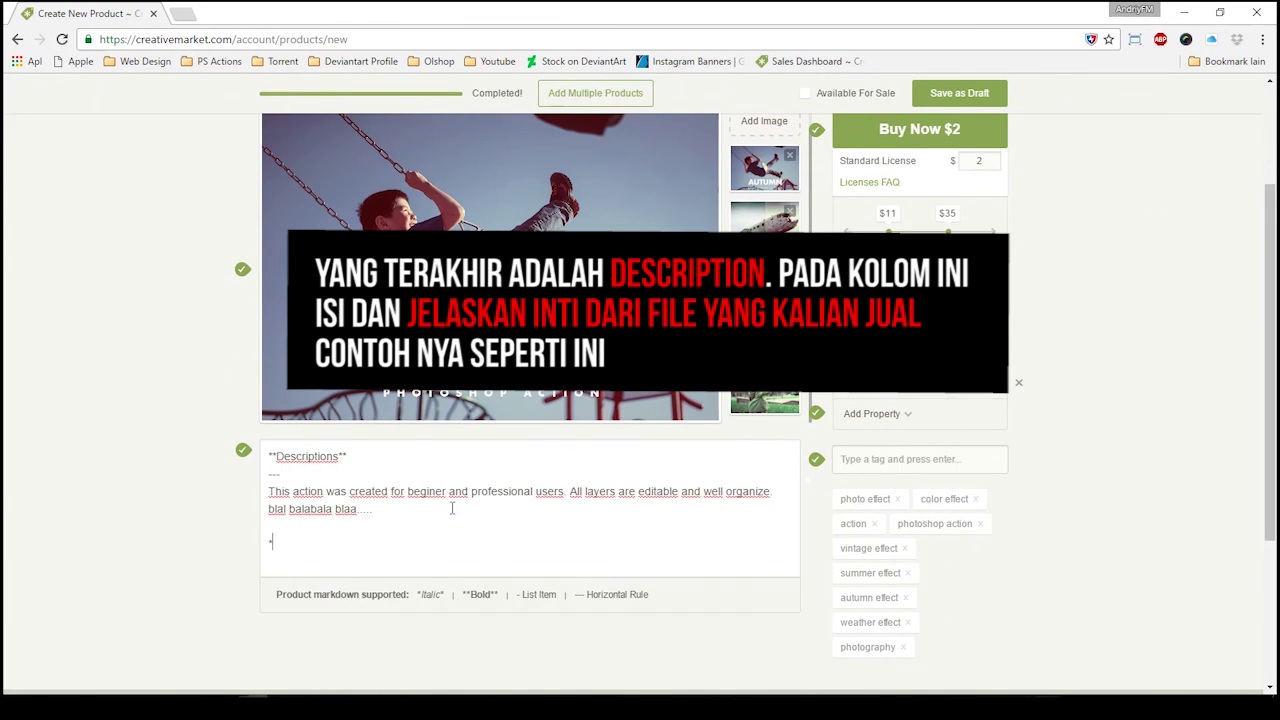
{"action": "type", "text": "  **File Included** --- - Autumn Photoshop Action.atn - Readme First.pdf  **Credits** --- - http://www.unsplash.com - "}
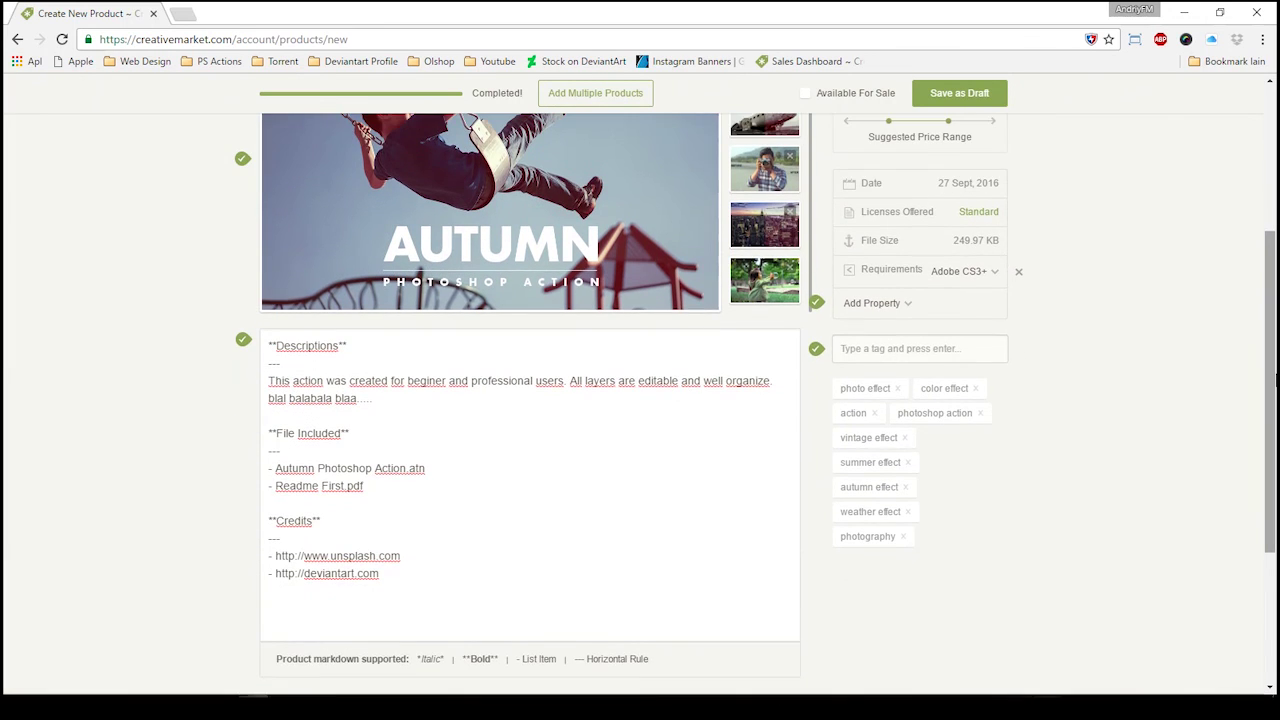
{"action": "type", "text": "  Thanks for view my it"}
{"action": "type", "text": "d me if you liked the item"}
{"action": "scroll", "coordinate": [452, 508], "scroll_direction": "down", "scroll_amount": 1}
{"action": "scroll", "coordinate": [452, 508], "scroll_direction": "up", "scroll_amount": 2}
{"action": "scroll", "coordinate": [452, 508], "scroll_direction": "up", "scroll_amount": 1}
{"action": "type", "text": "://deviantart.com  Thanks for view my item. Dont forget to recommend me"}
{"action": "scroll", "coordinate": [1260, 380], "scroll_direction": "down", "scroll_amount": 1}
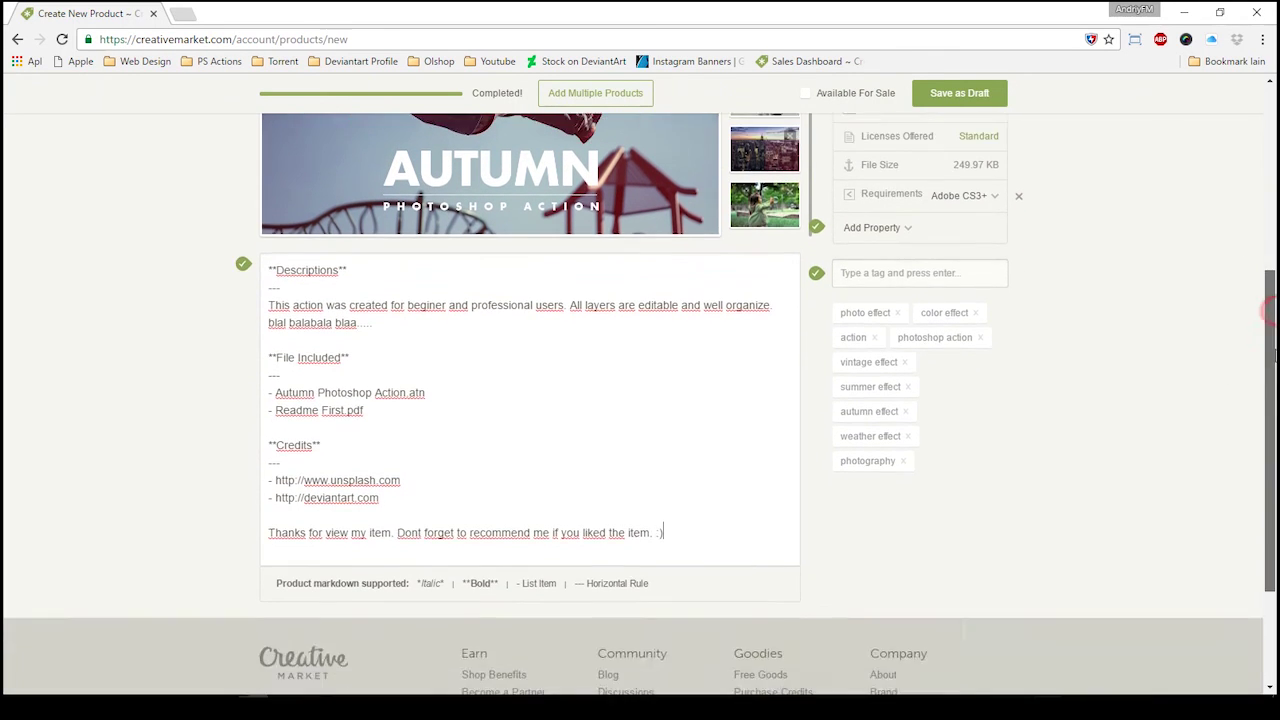
{"action": "scroll", "coordinate": [1249, 300], "scroll_direction": "up", "scroll_amount": 2}
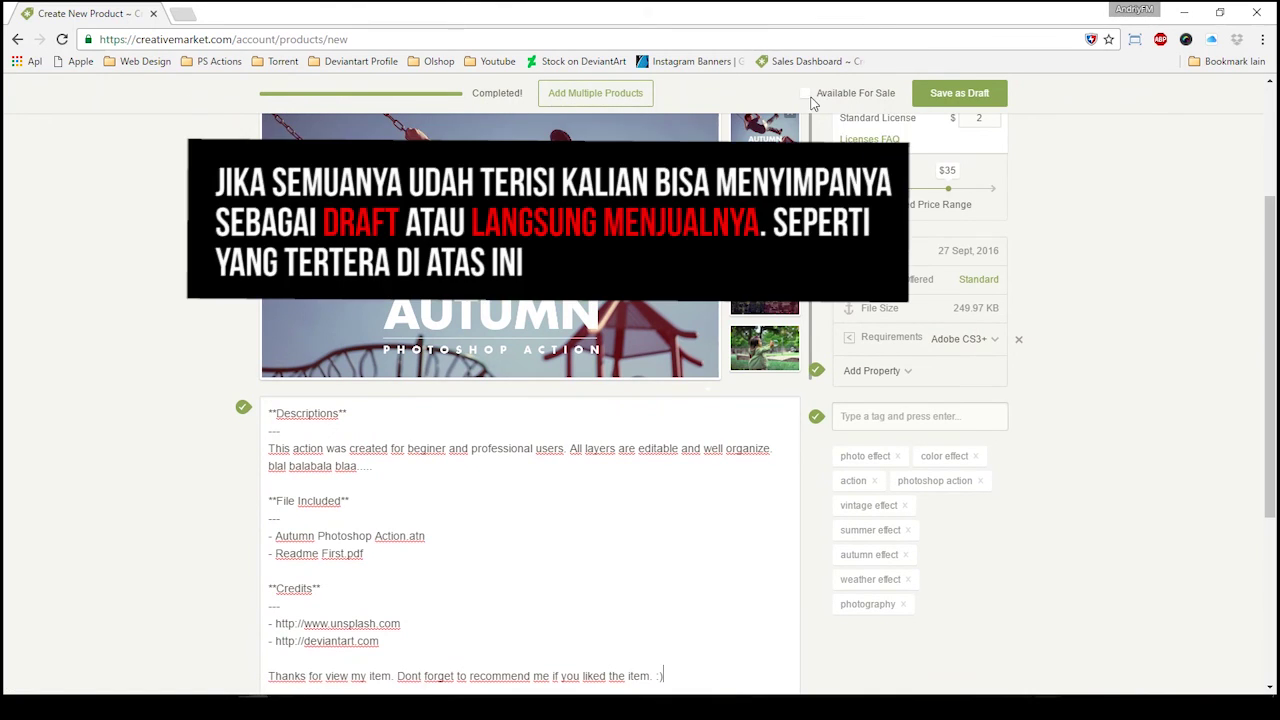
Mark the listing Available For Sale and review the formatted description below.
{"action": "left_click", "coordinate": [806, 93]}
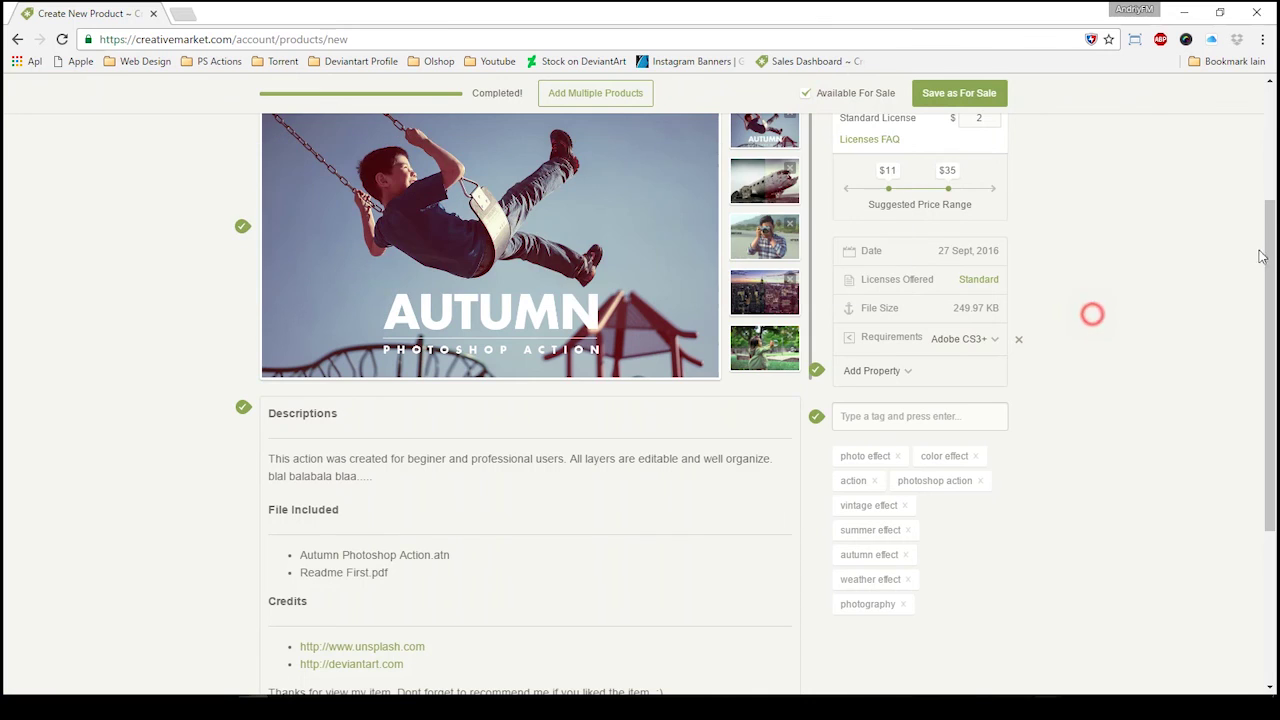
{"action": "left_click_drag", "start_coordinate": [1271, 254], "coordinate": [1271, 369]}
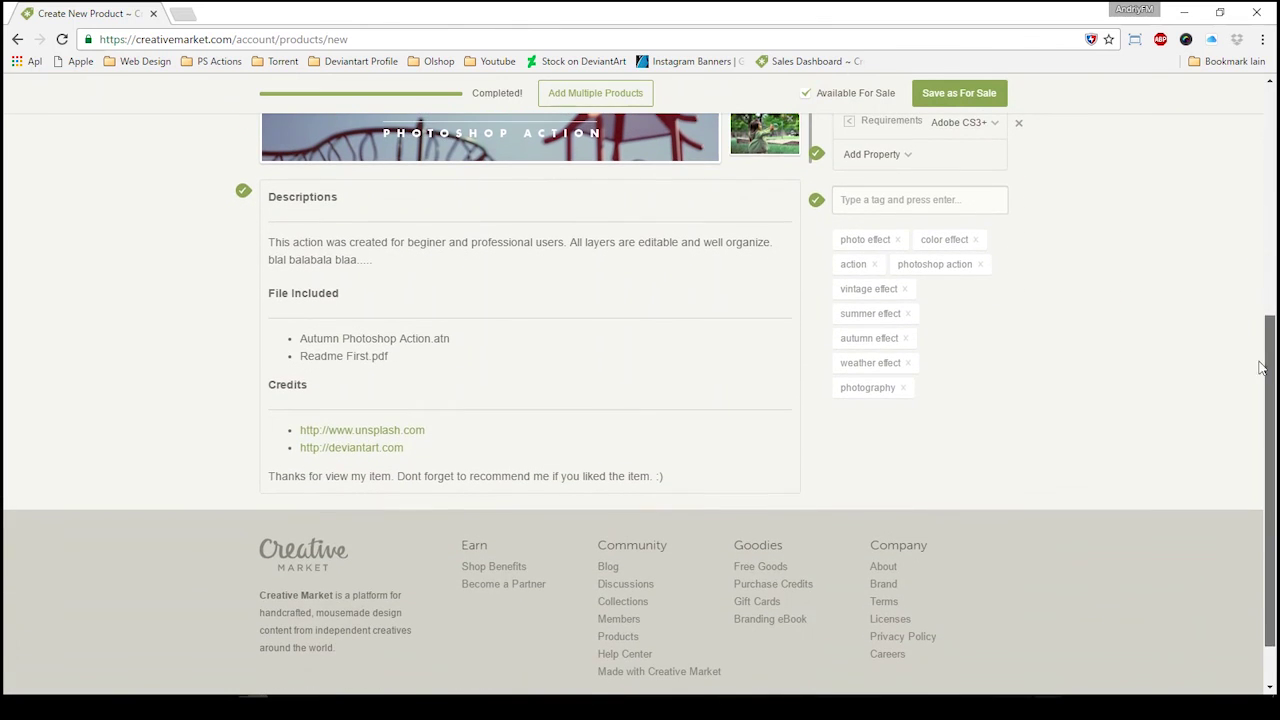